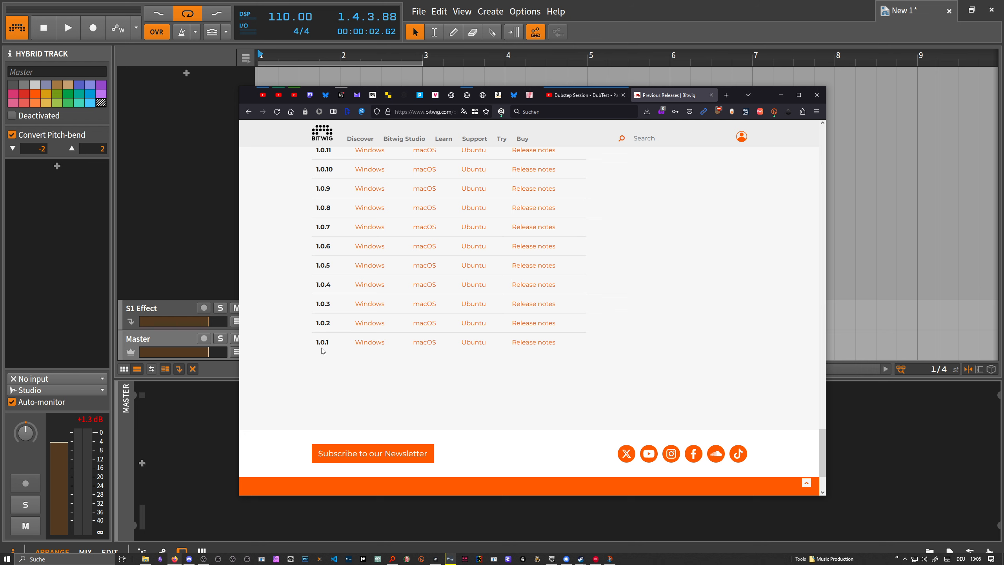
# Open the release notes of Bitwig Studio 1.0.1, highlight the release date, and close the notes
pyautogui.doubleClick(322, 342)
pyautogui.click(336, 347)
pyautogui.click(526, 343)
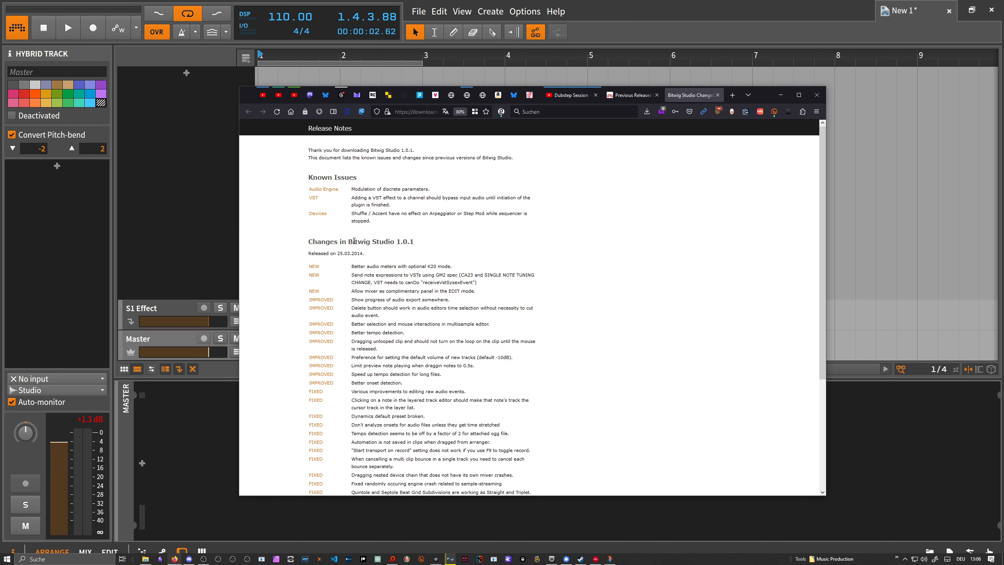
pyautogui.moveTo(337, 253); pyautogui.dragTo(371, 257)
pyautogui.click(371, 257)
pyautogui.click(717, 95)
# Examine the Bitwig Studio 1 release list from version 1.0.1 up to 1.3.16
pyautogui.moveTo(316, 342); pyautogui.dragTo(334, 358)
pyautogui.scroll(15, 331, 344)
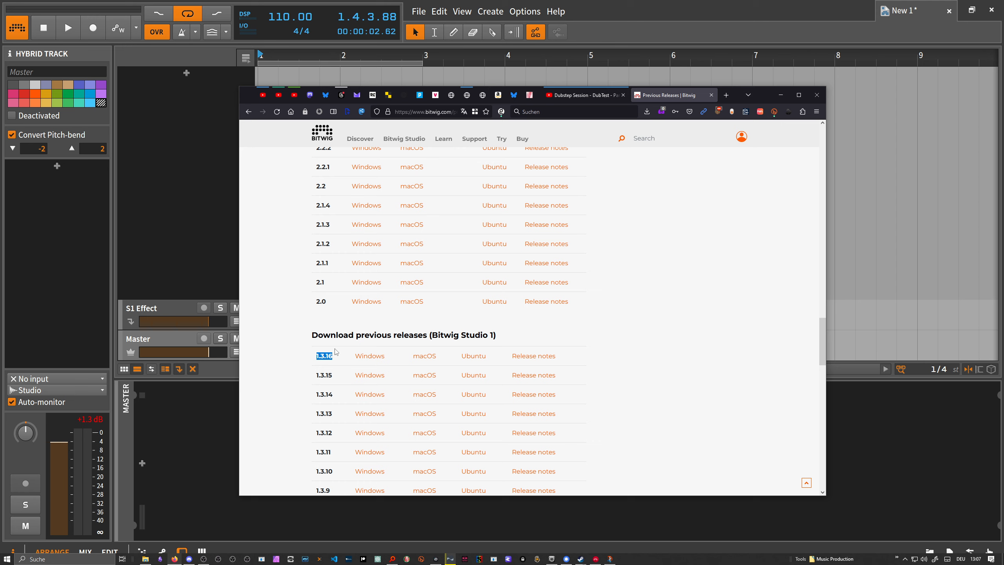
pyautogui.scroll(-2, 336, 346)
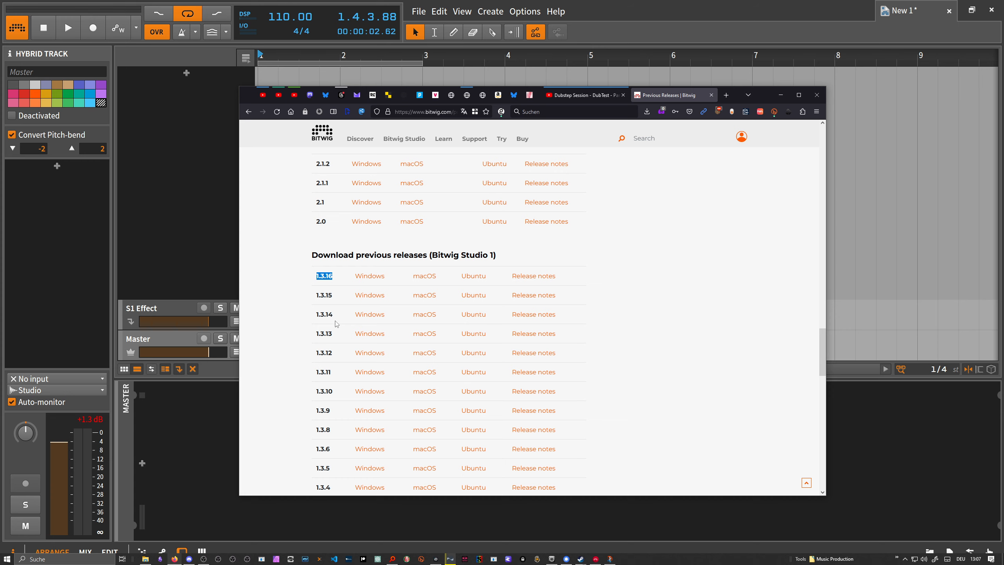
# Switch to Bitwig Studio and view the pop-up device browser for a new instrument track without inserting anything
pyautogui.click(224, 249)
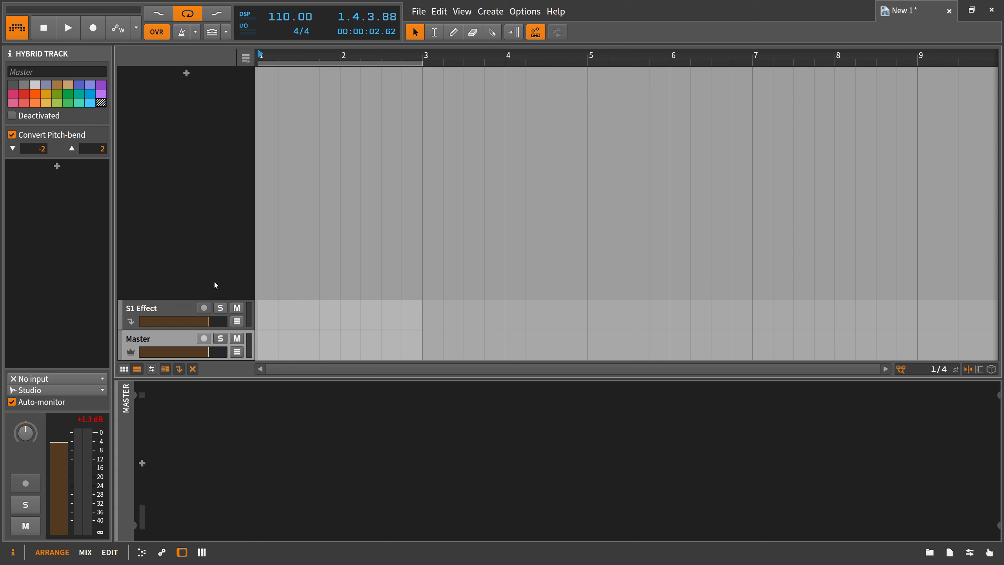
pyautogui.click(187, 73)
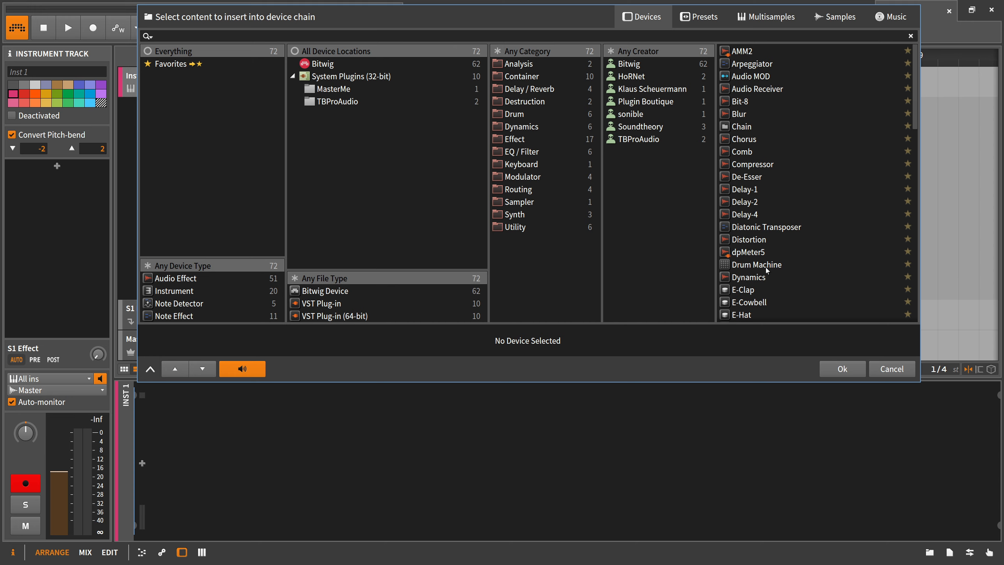
pyautogui.click(892, 368)
# Insert the Blur device from the docked device browser into the Master track's chain and delete it again
pyautogui.click(949, 552)
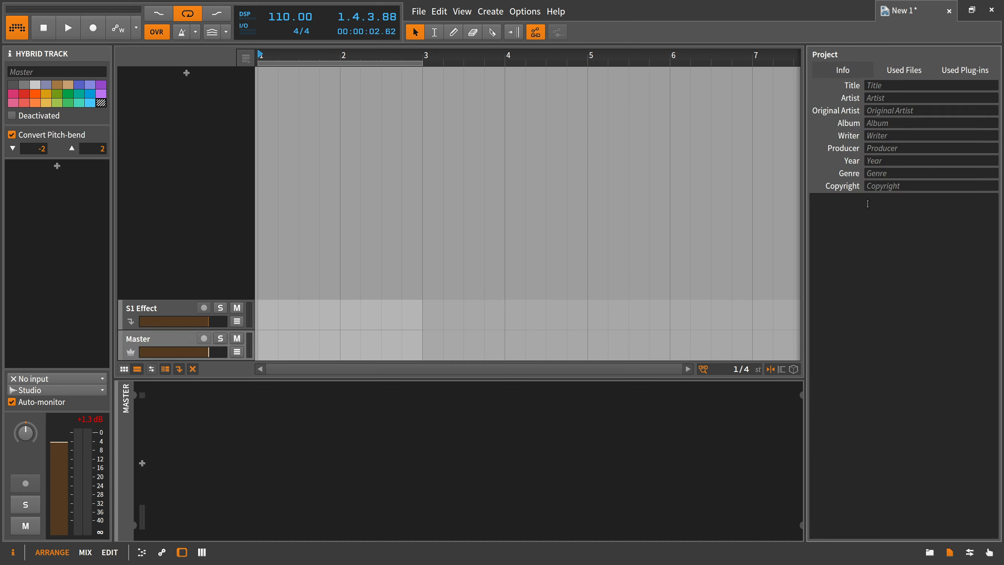
pyautogui.click(930, 552)
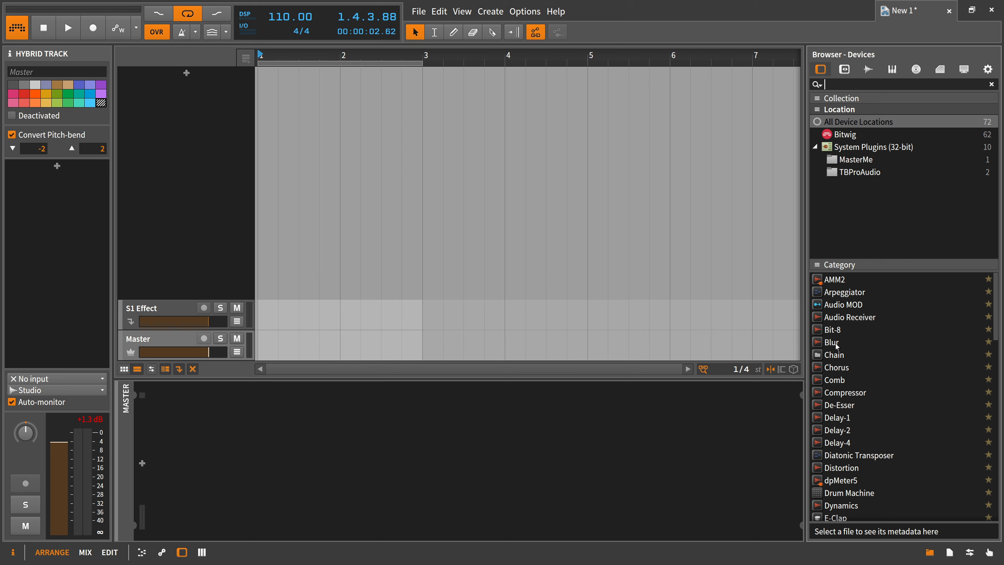
pyautogui.moveTo(829, 343); pyautogui.dragTo(266, 418)
pyautogui.click(164, 449)
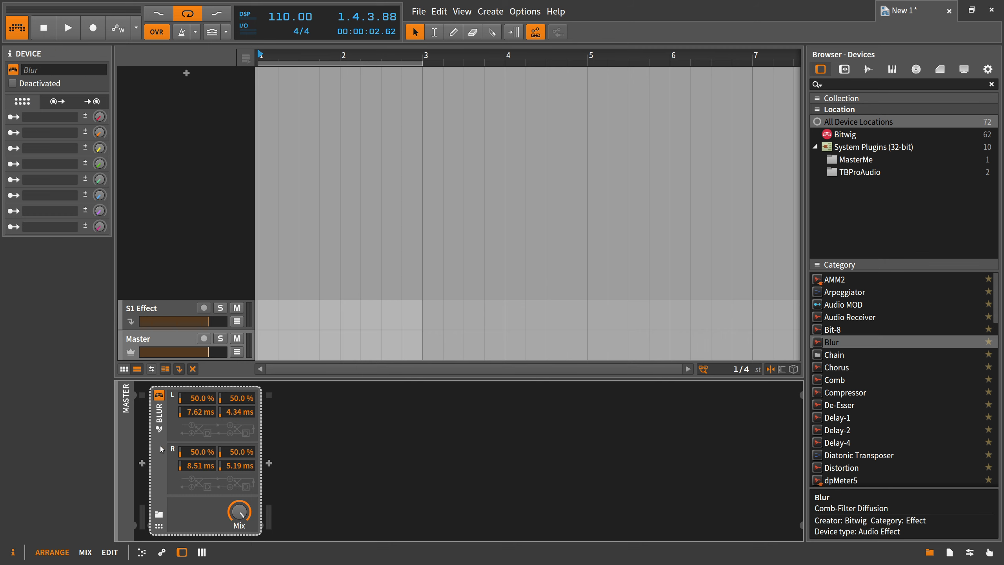
pyautogui.press('Delete')
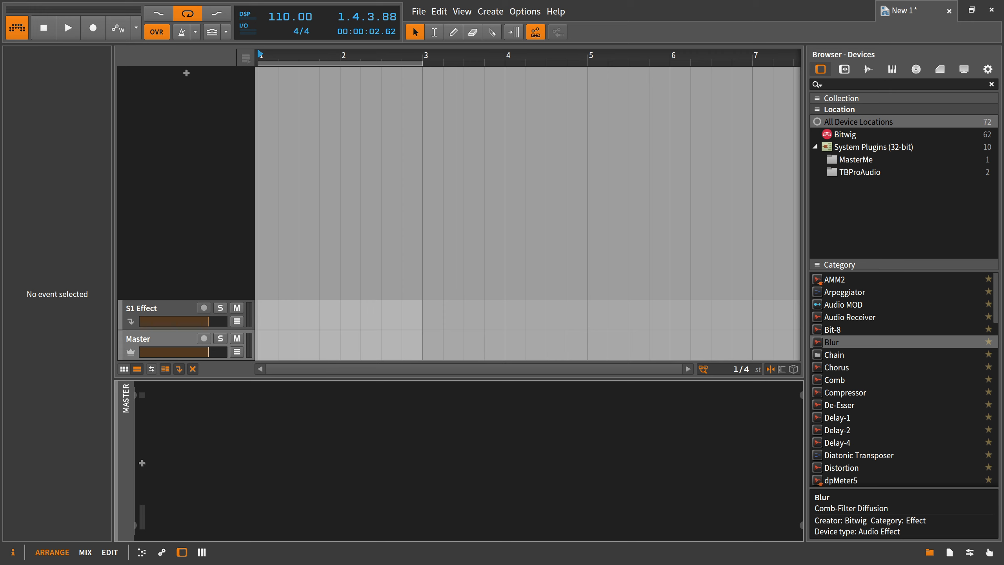
# Switch to the web browser, open the release notes of version 1.2.0, and highlight the Group Tracks entry
pyautogui.hotkey('alt', 'Tab')
pyautogui.scroll(-11, 330, 417)
pyautogui.scroll(-5, 332, 421)
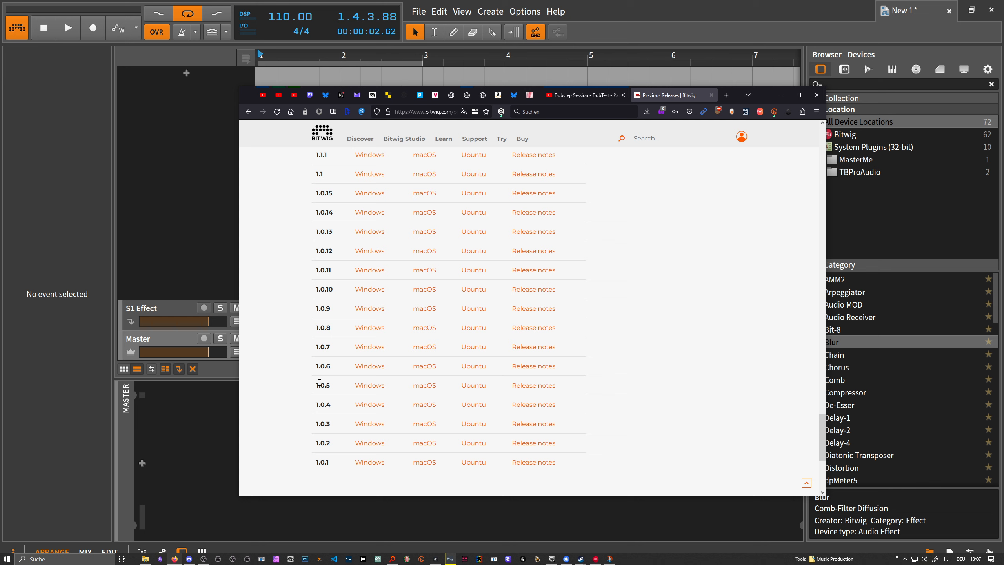
pyautogui.scroll(1, 358, 292)
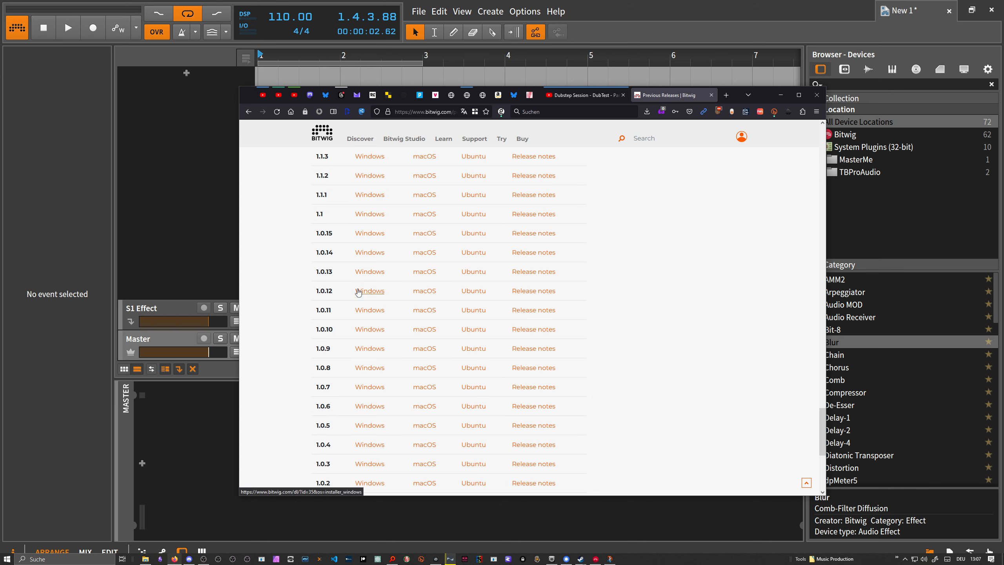
pyautogui.scroll(2, 343, 324)
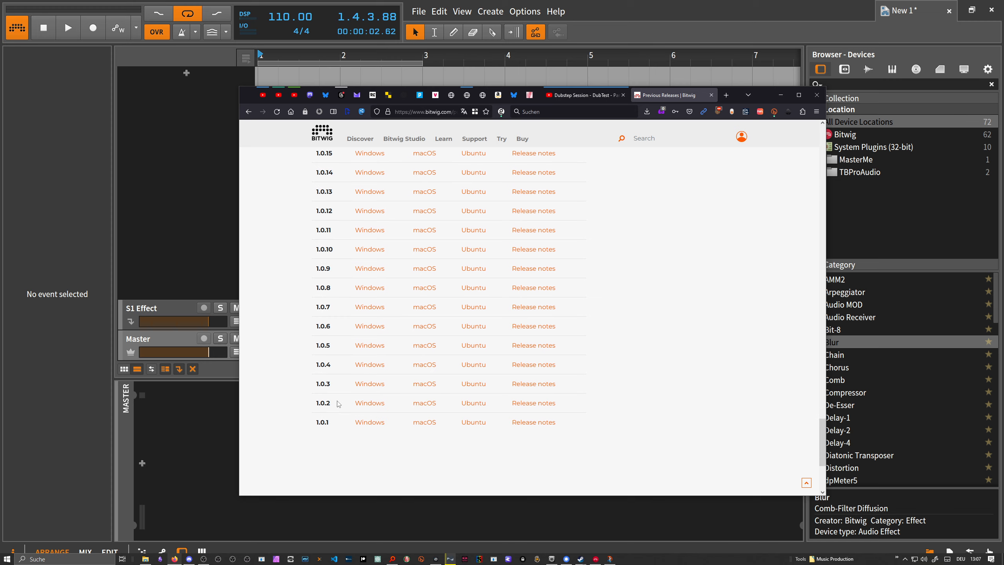
pyautogui.scroll(2, 330, 415)
pyautogui.scroll(13, 334, 356)
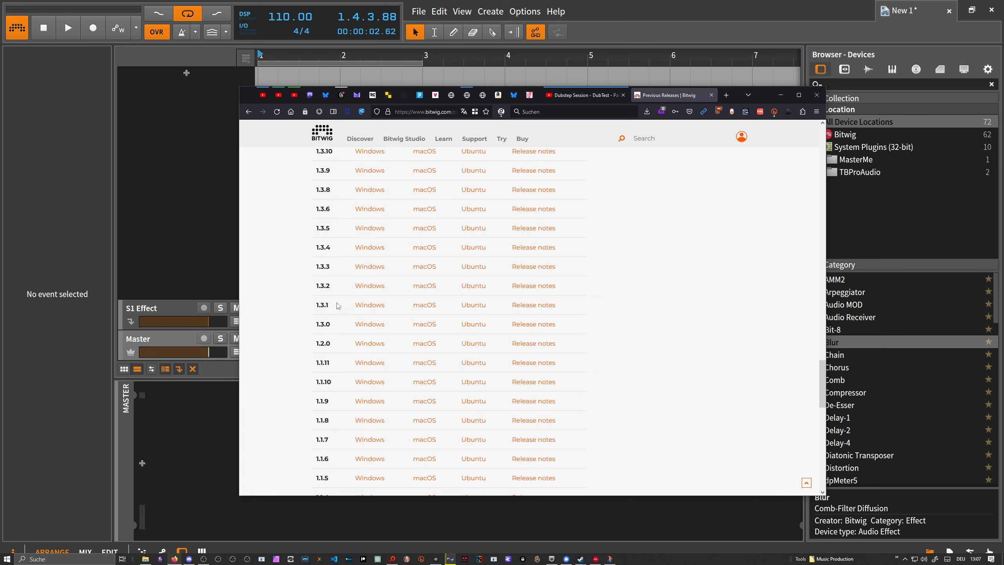
pyautogui.click(522, 346)
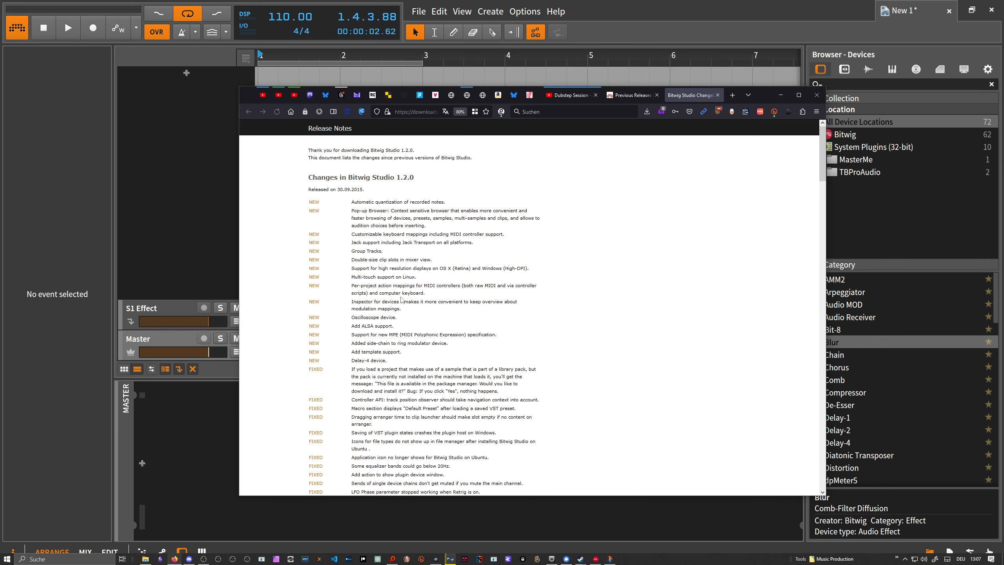
pyautogui.moveTo(309, 250); pyautogui.dragTo(405, 253)
# Switch to Bitwig Studio, create two instrument tracks, and group them together
pyautogui.click(157, 138)
pyautogui.rightClick(177, 100)
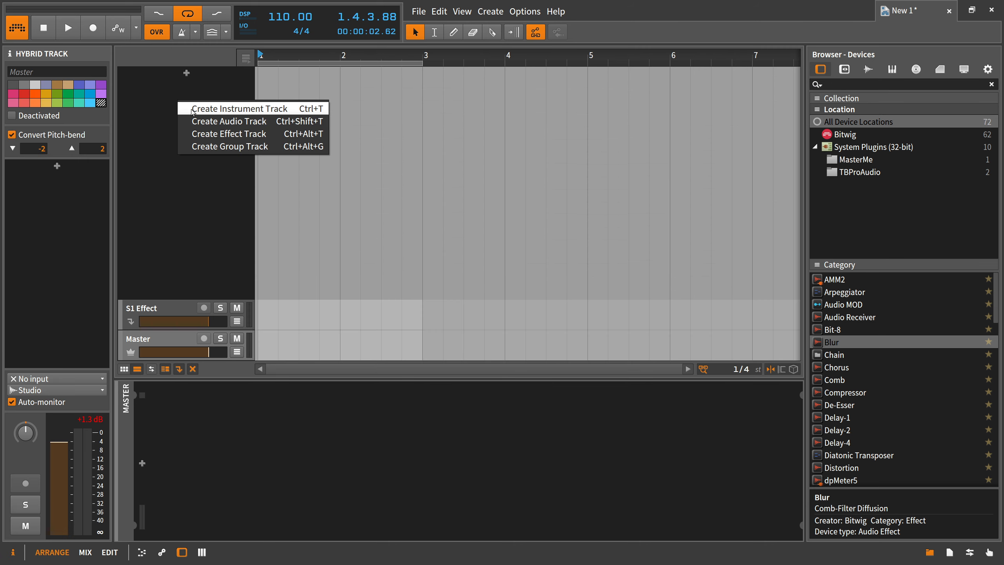
pyautogui.click(193, 106)
pyautogui.rightClick(159, 122)
pyautogui.click(176, 129)
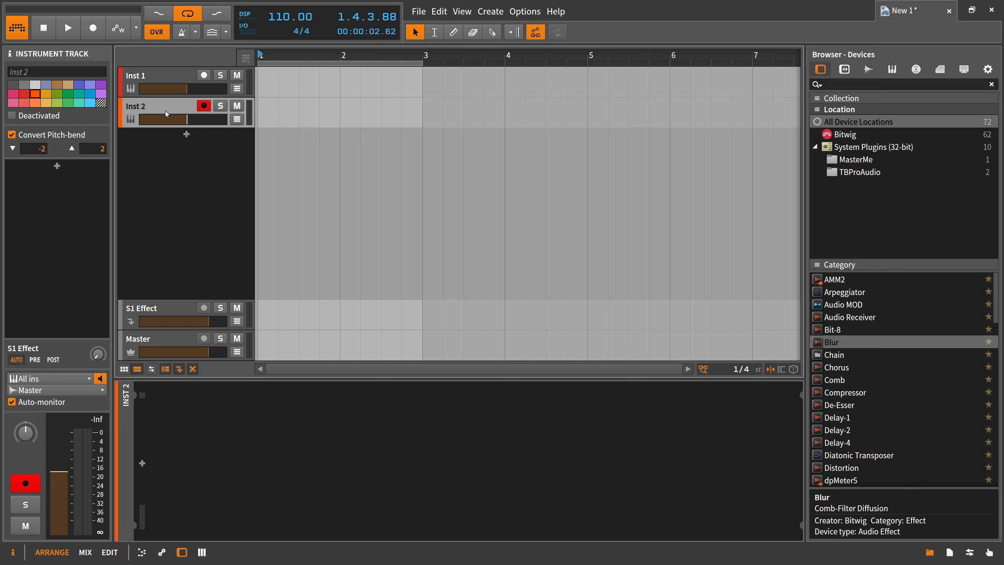
pyautogui.keyDown('shift'); pyautogui.click(162, 87); pyautogui.keyUp('shift')
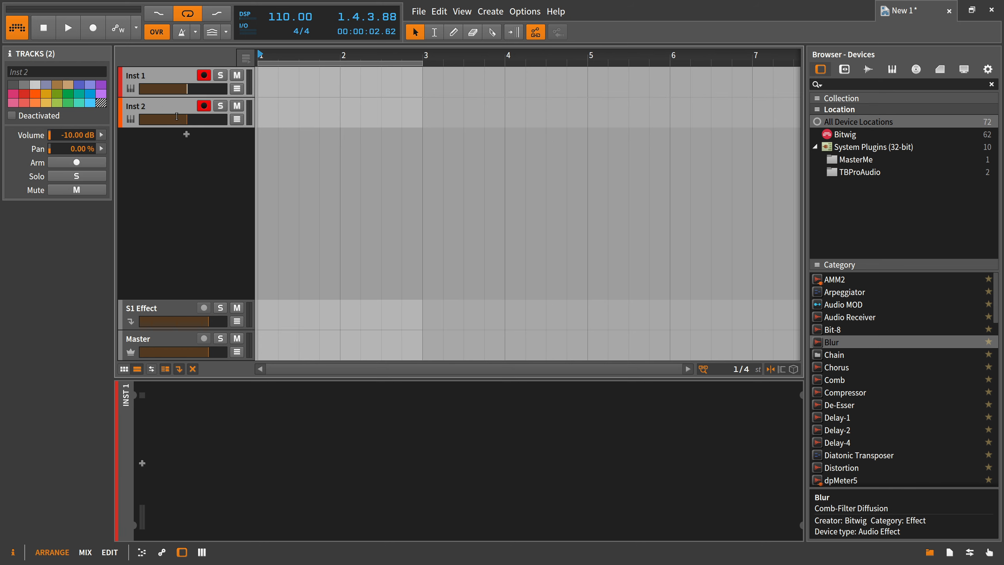
pyautogui.hotkey('ctrl', 'g')
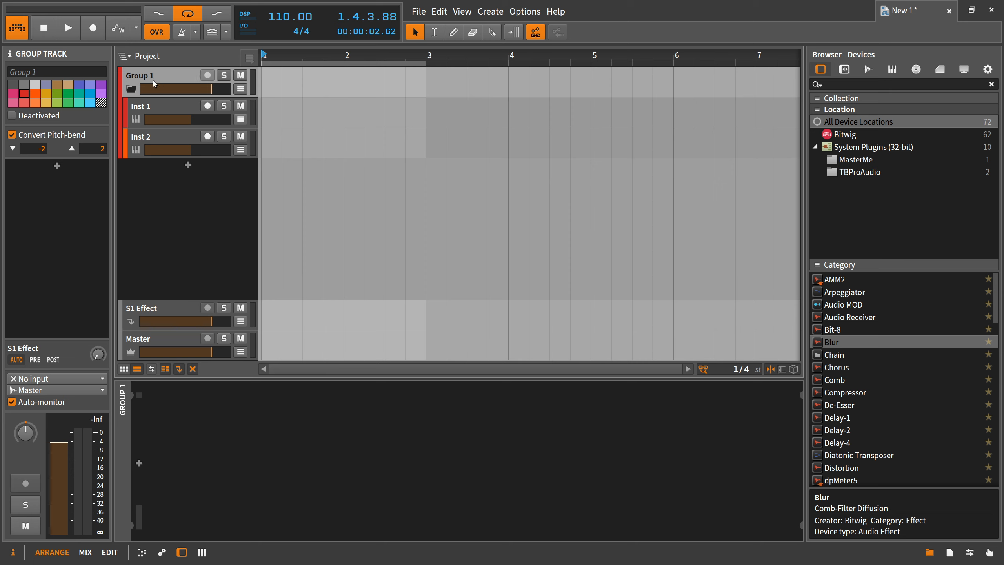
# Inspect the two instrument tracks inside the group and delete the whole group track
pyautogui.click(158, 108)
pyautogui.click(156, 134)
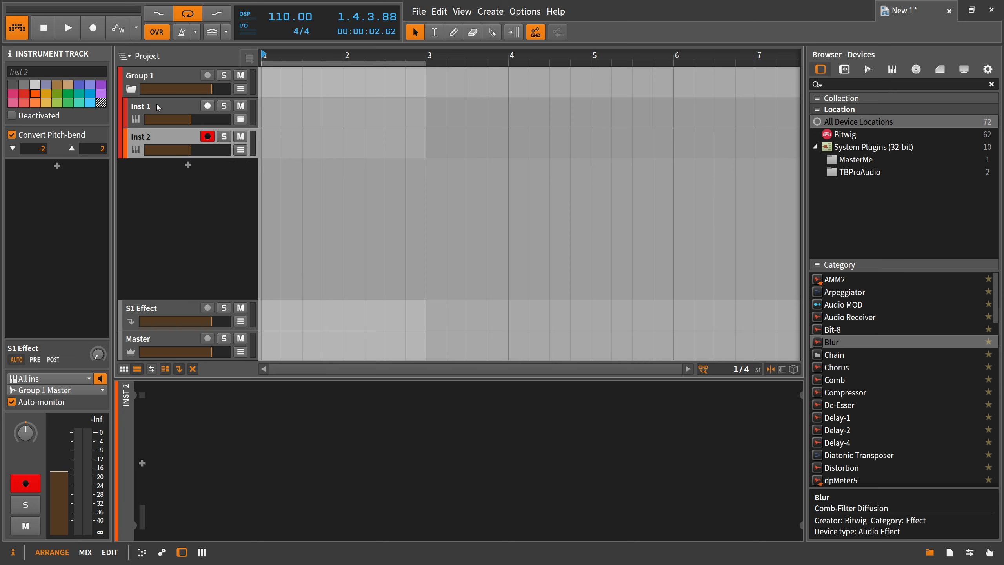
pyautogui.click(162, 108)
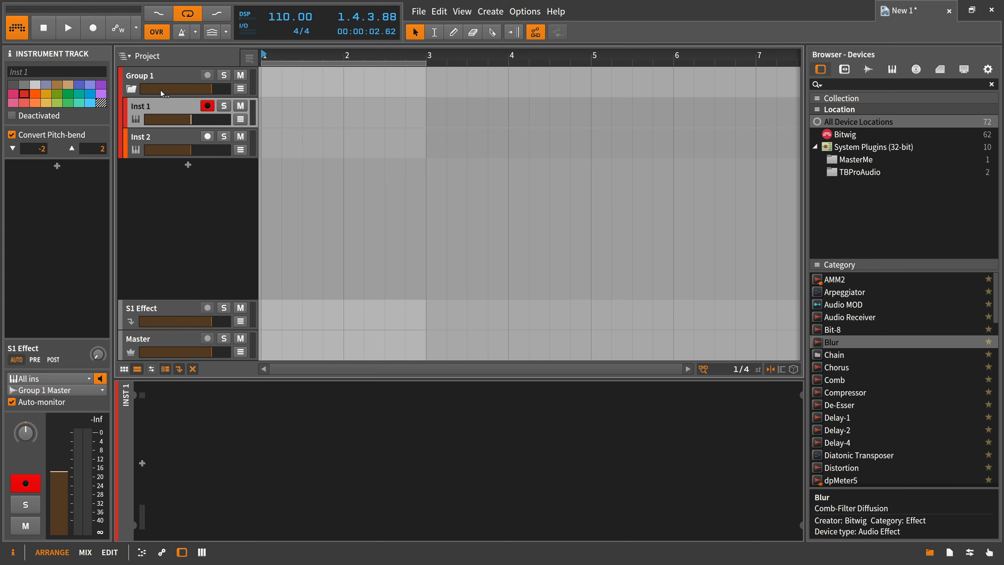
pyautogui.click(160, 74)
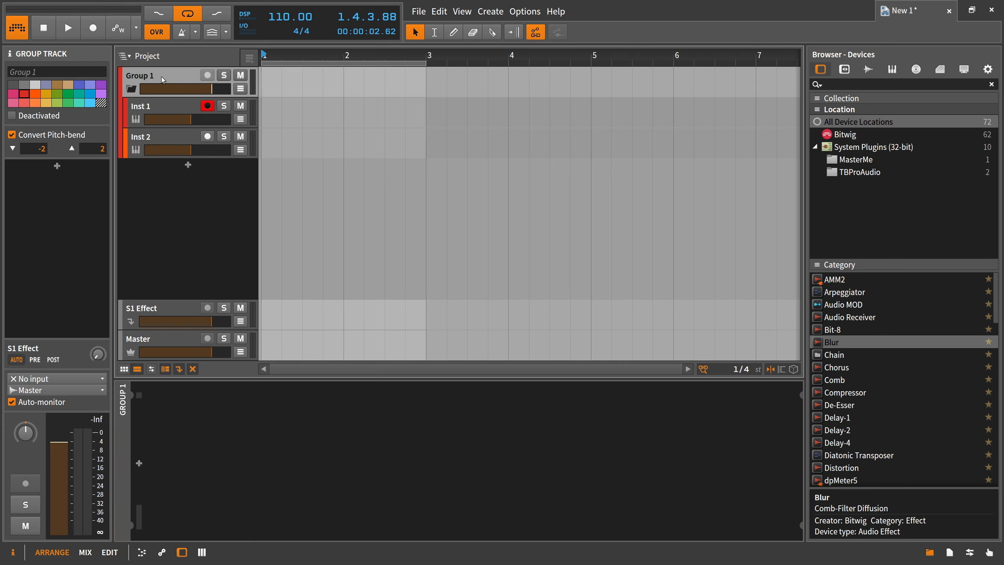
pyautogui.press('Delete')
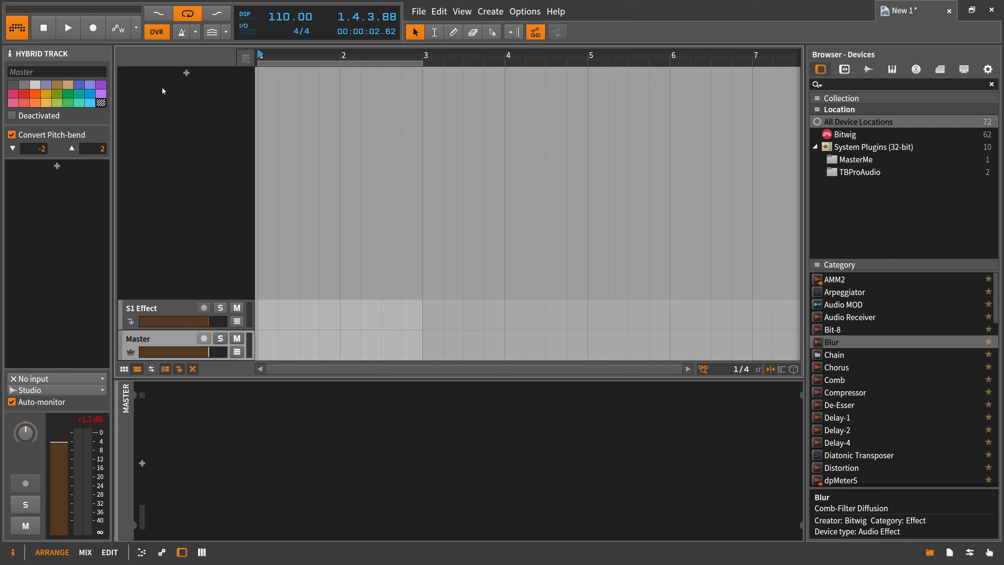
# Add an instrument track with the Polysynth device and duplicate the track
pyautogui.click(186, 73)
pyautogui.write('poly')
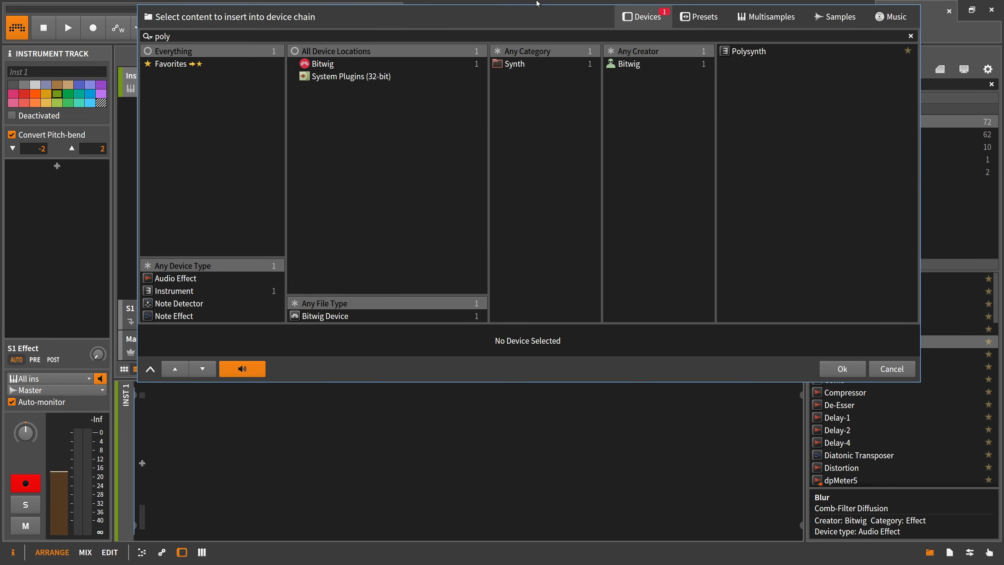
pyautogui.doubleClick(735, 51)
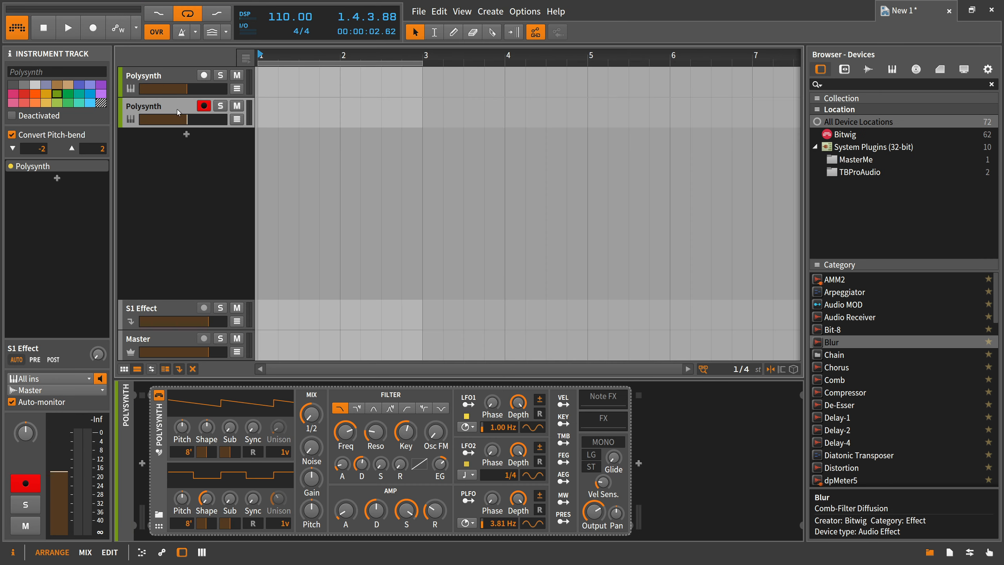
pyautogui.hotkey('ctrl', 'd')
# Create an audio track below the two Polysynth tracks and name it Bus
pyautogui.rightClick(166, 156)
pyautogui.click(184, 177)
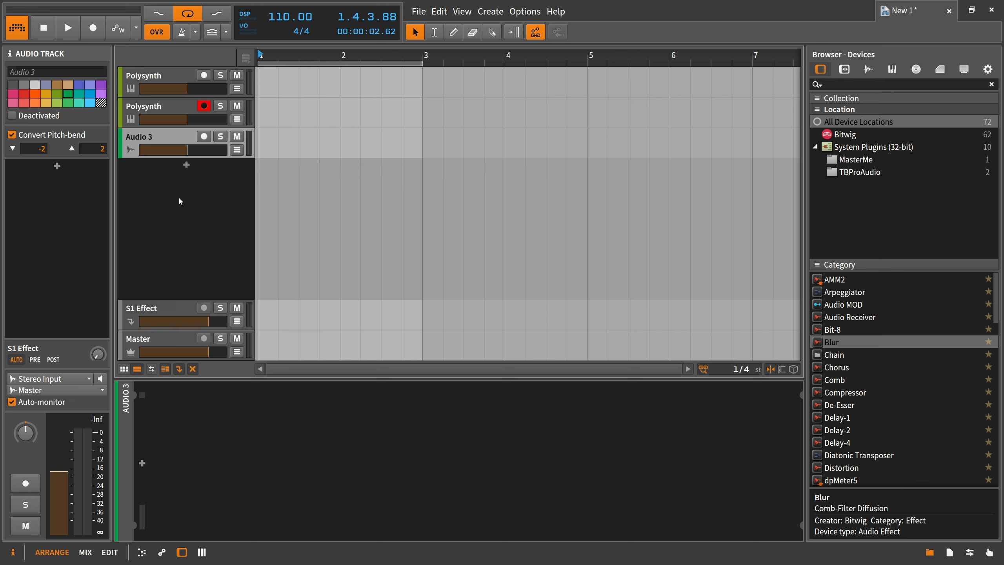
pyautogui.doubleClick(154, 138)
pyautogui.write('Bus')
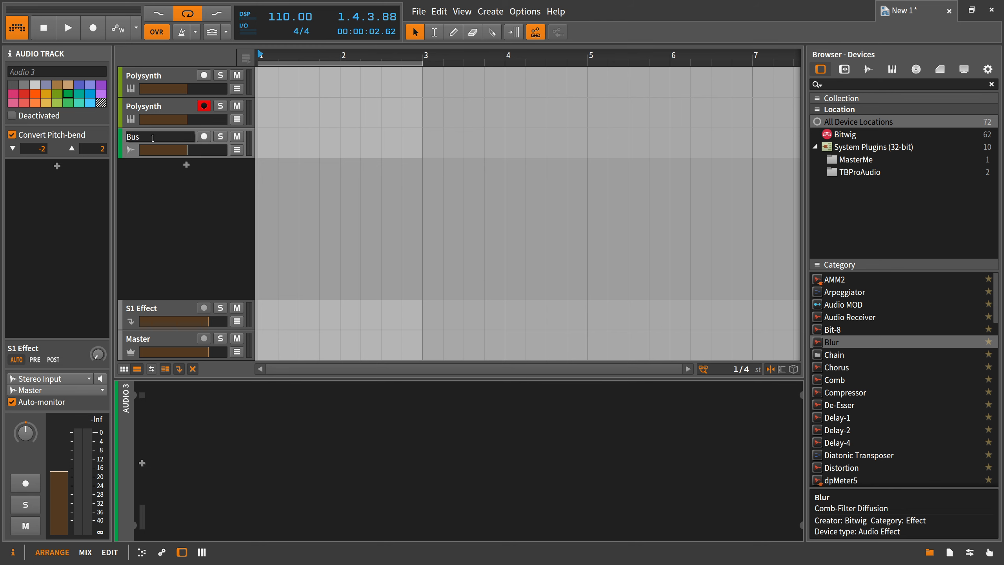
pyautogui.press('Return')
# Route the audio output of both Polysynth tracks to the Bus track
pyautogui.click(159, 76)
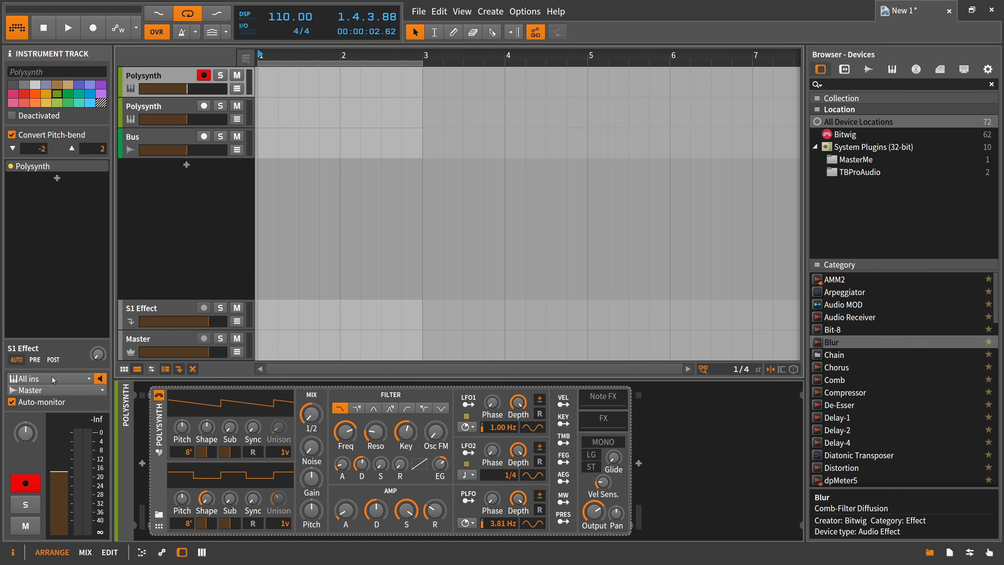
pyautogui.click(47, 390)
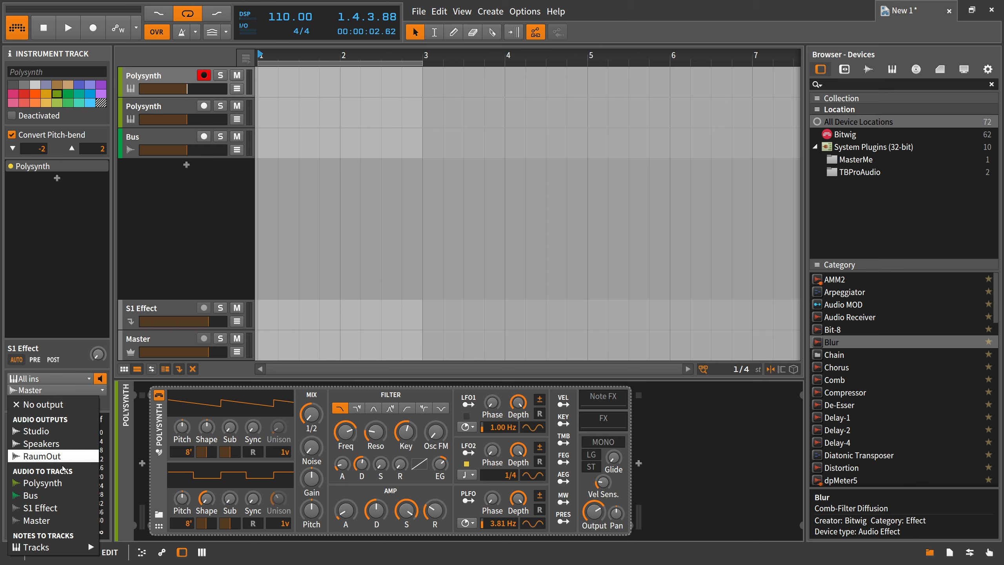
pyautogui.click(60, 496)
pyautogui.click(161, 107)
pyautogui.click(56, 390)
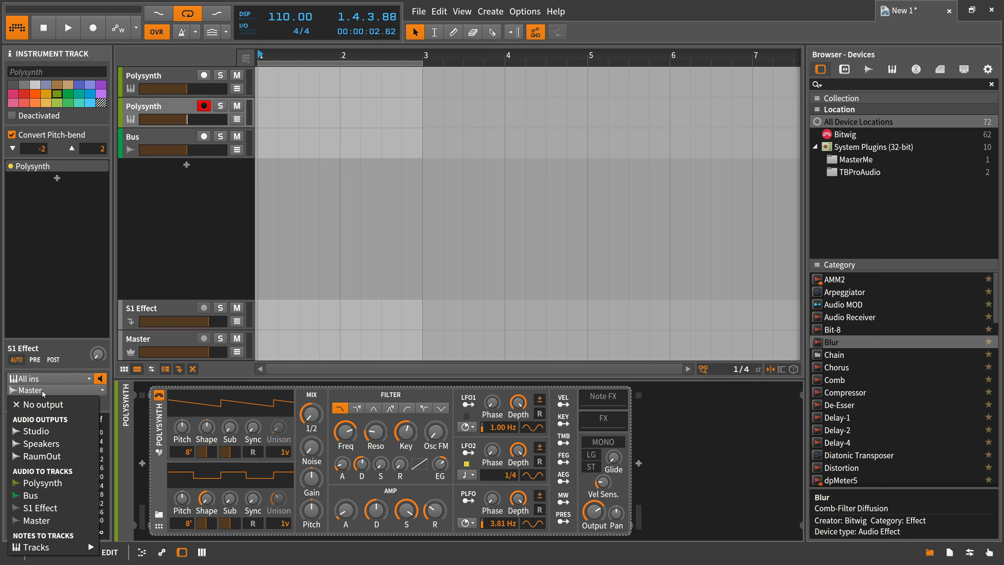
pyautogui.click(59, 497)
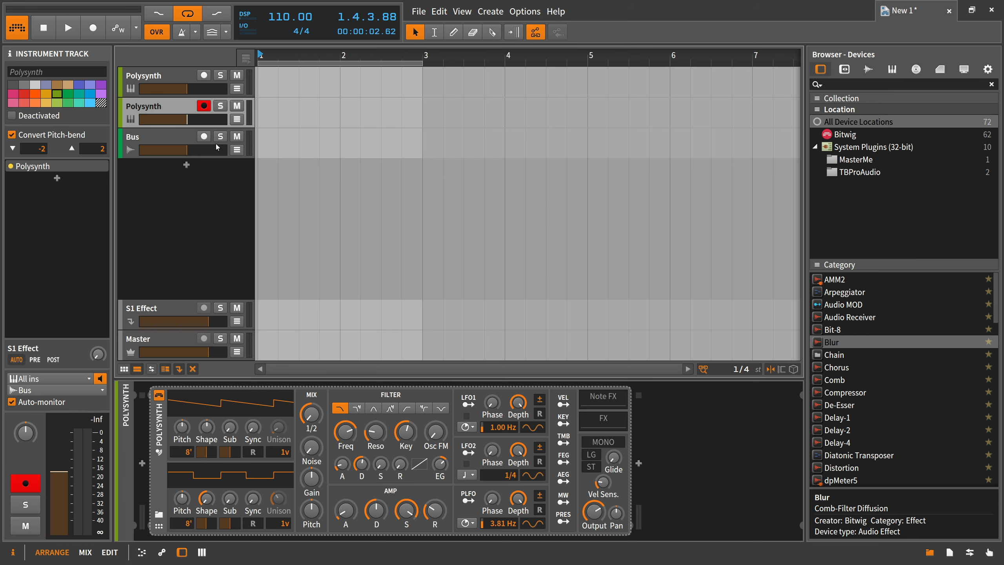
# Select the Bus and Polysynth tracks in turn to check the signal levels through the bus routing
pyautogui.click(151, 138)
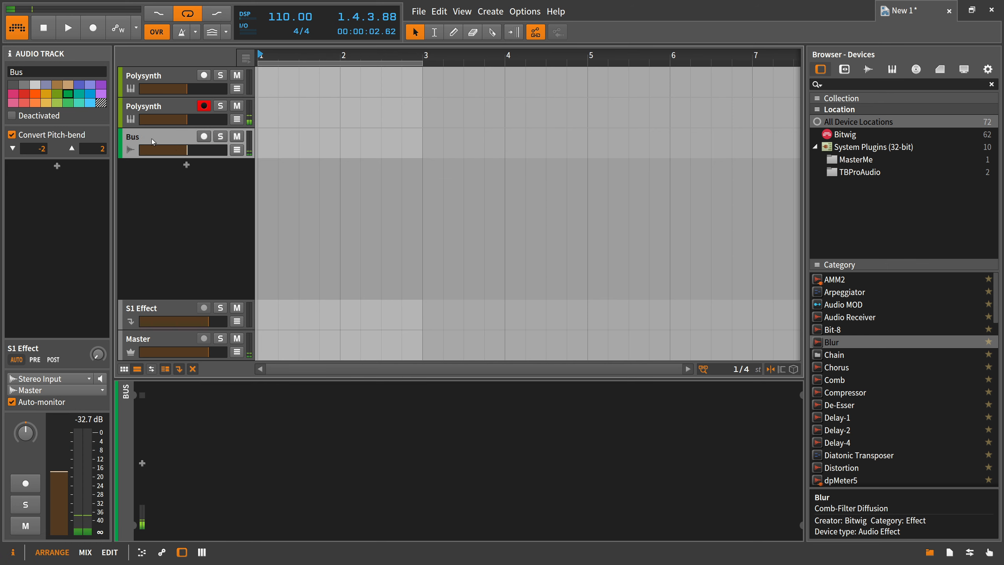
pyautogui.click(171, 77)
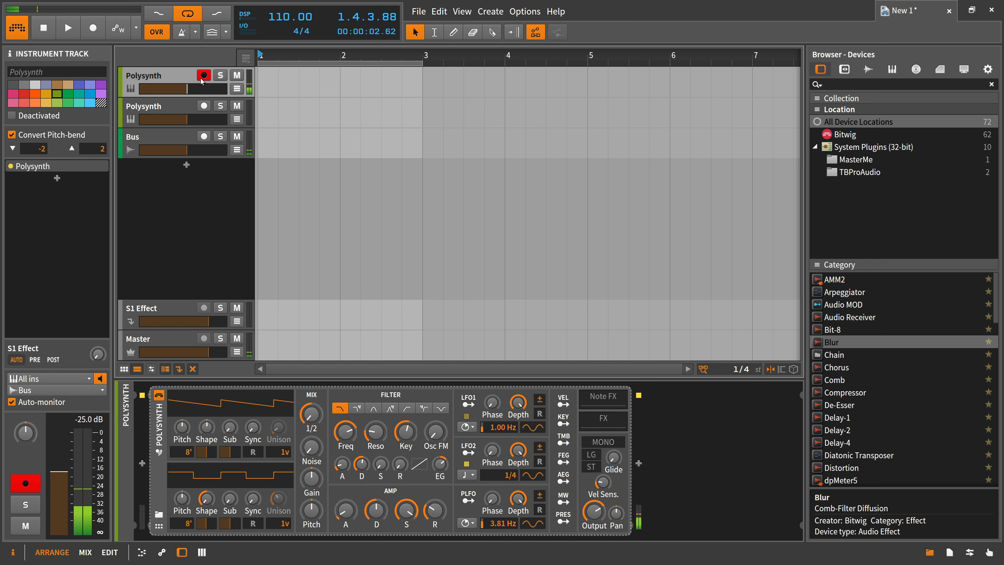
pyautogui.click(176, 114)
pyautogui.click(177, 134)
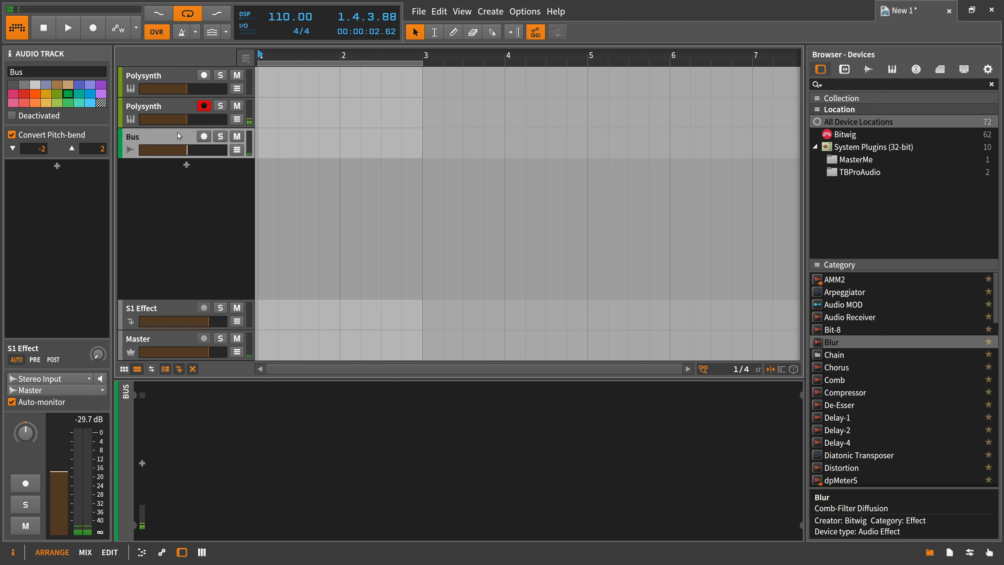
pyautogui.moveTo(191, 124)
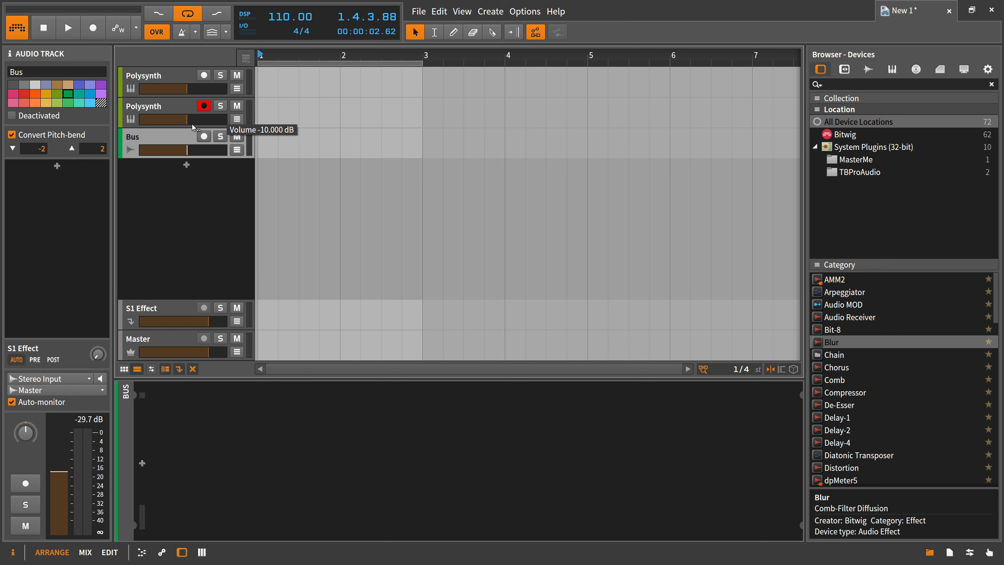
# Switch to the web browser and review the Bitwig Studio 1.2.0 release notes and the list of earlier releases down to 1.0.1
pyautogui.hotkey('alt', 'Tab')
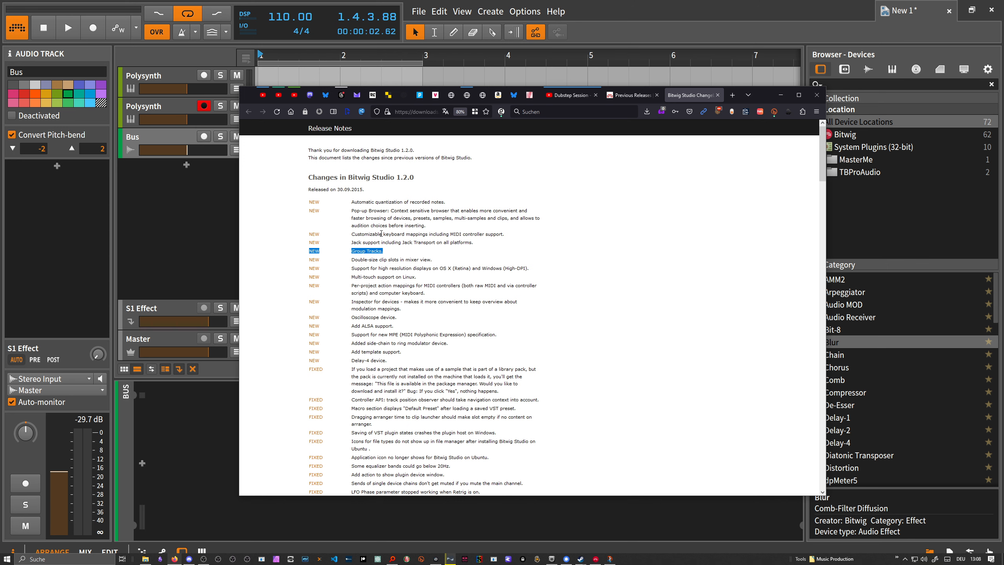
pyautogui.scroll(-2, 381, 245)
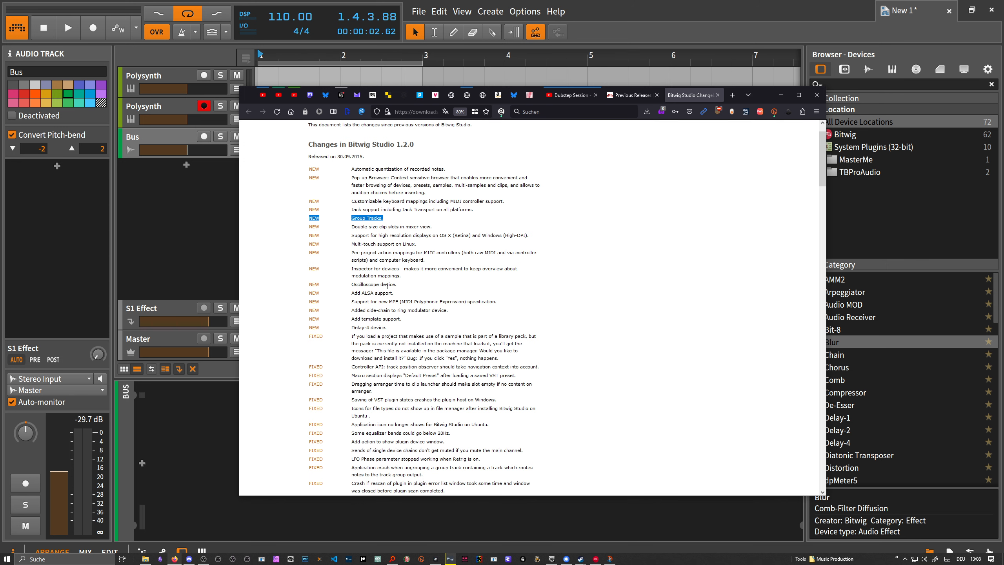
pyautogui.moveTo(351, 328); pyautogui.dragTo(393, 330)
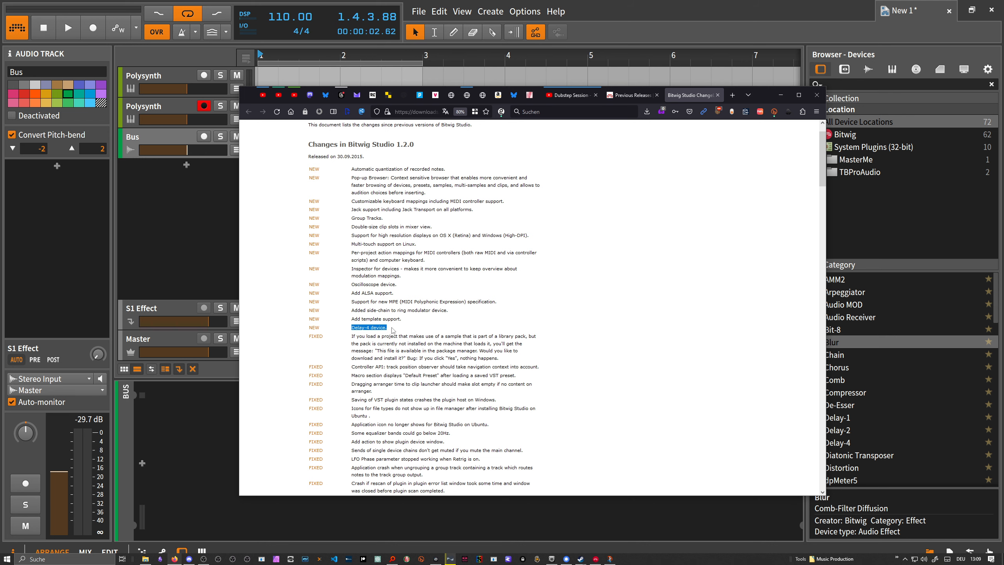
pyautogui.scroll(1, 384, 320)
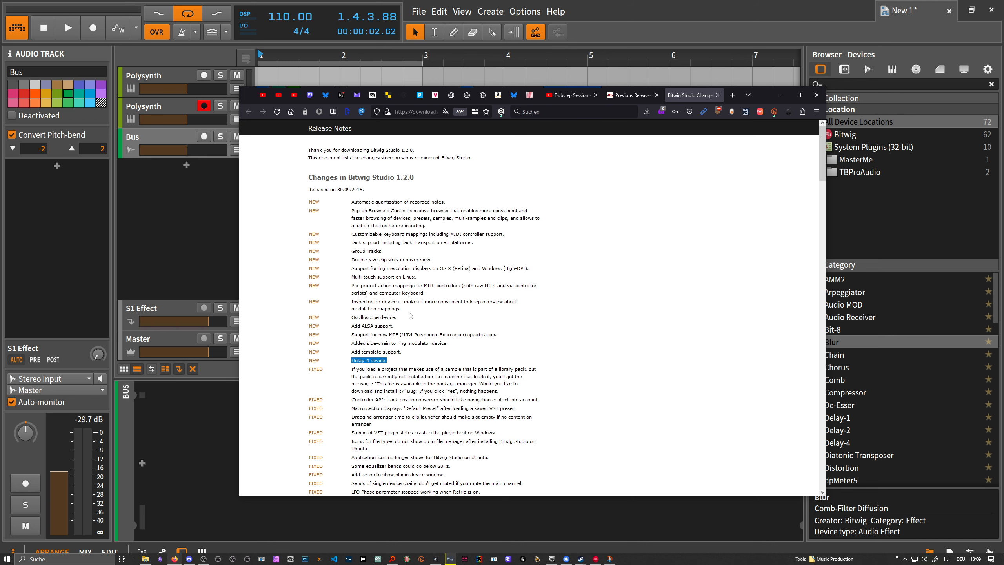
pyautogui.click(718, 95)
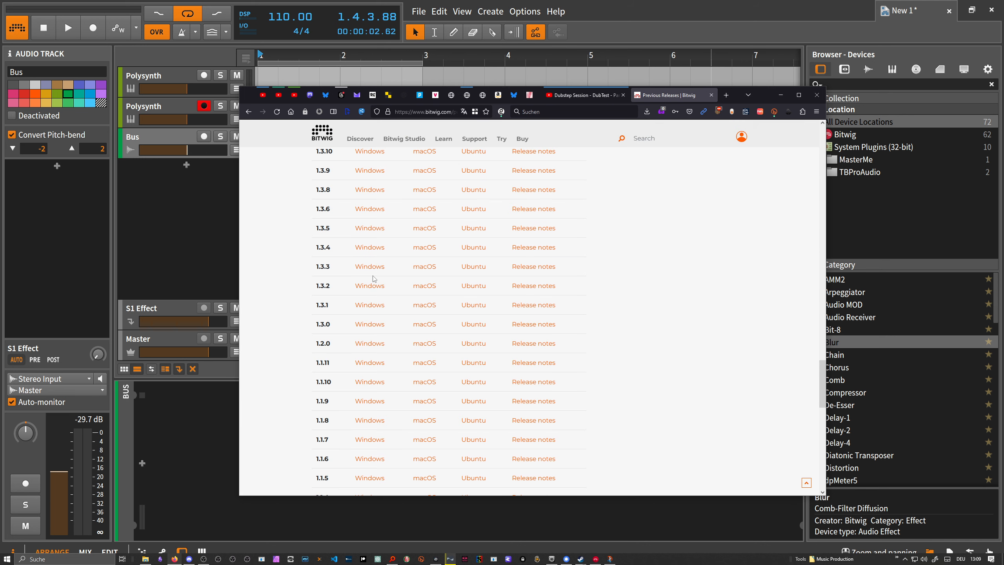
pyautogui.scroll(-10, 373, 279)
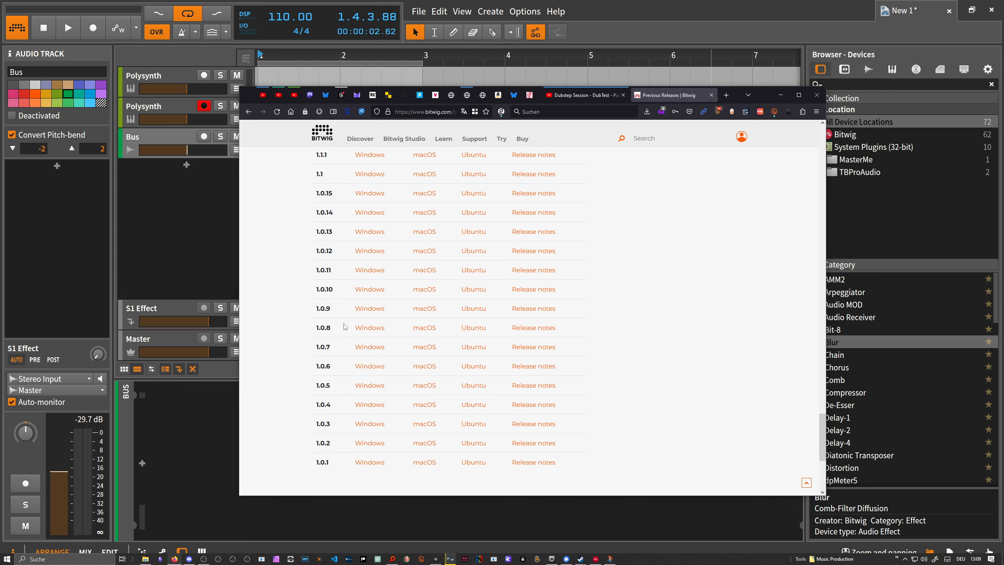
# Show the video "Dubstep Session - DubTest - Part1" in a maximized browser window and play a short stretch to examine its bus track setup
pyautogui.click(583, 94)
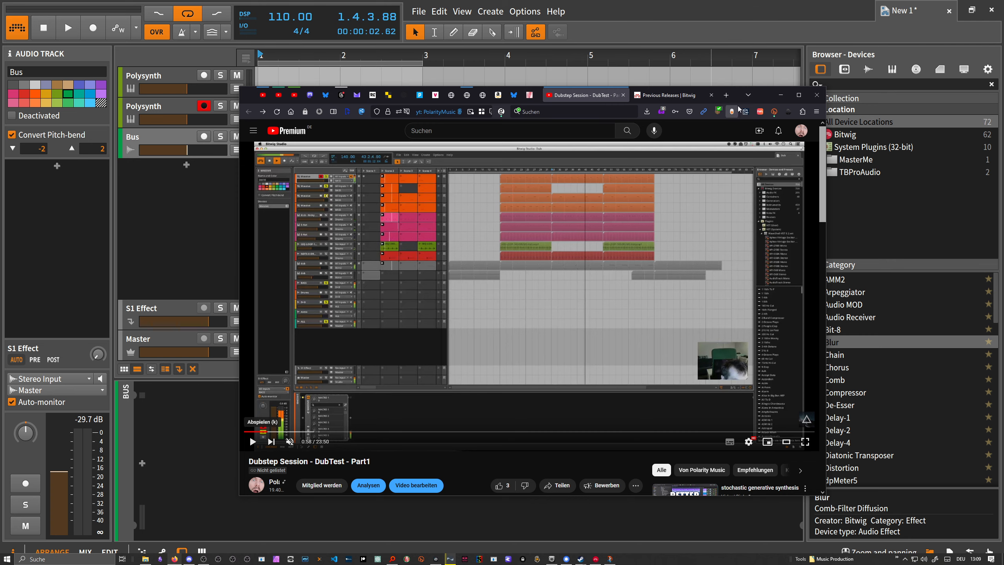
pyautogui.click(798, 95)
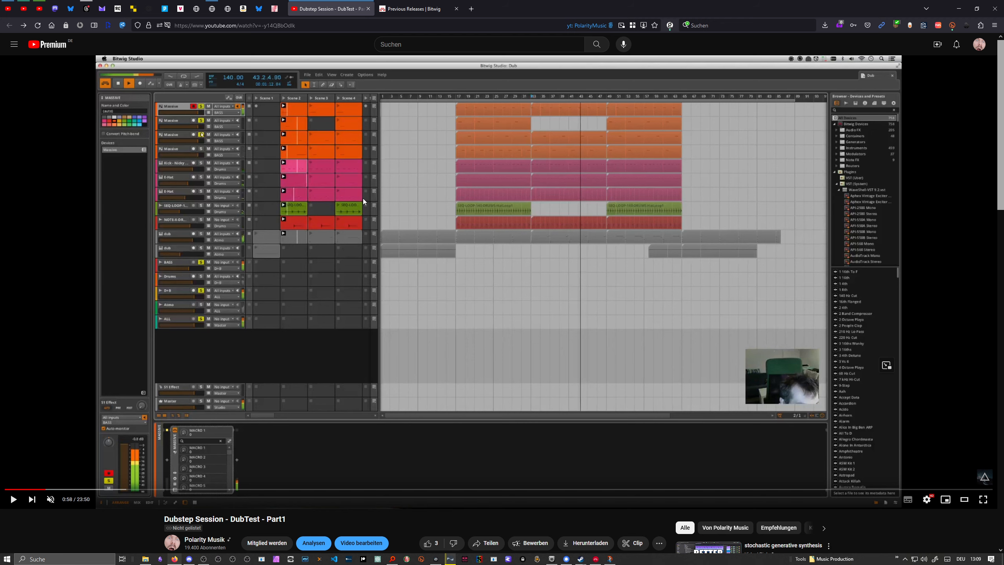
pyautogui.click(215, 292)
pyautogui.scroll(-2, 231, 415)
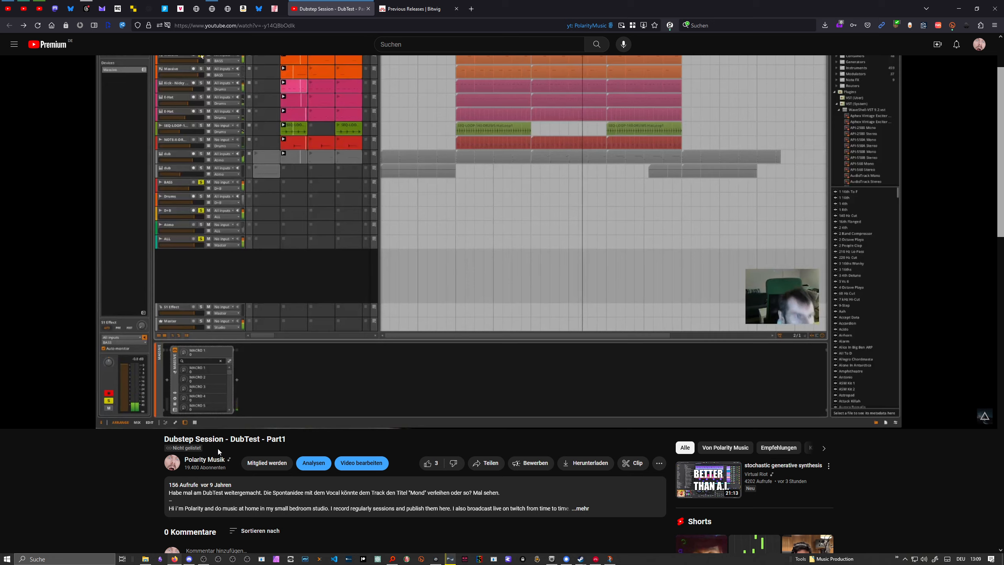
pyautogui.scroll(2, 308, 362)
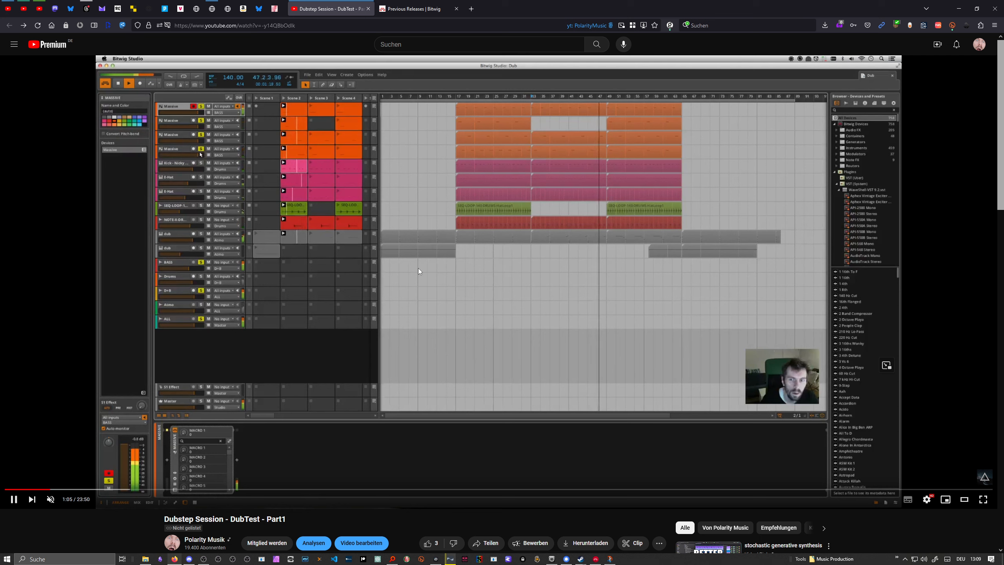
pyautogui.click(368, 267)
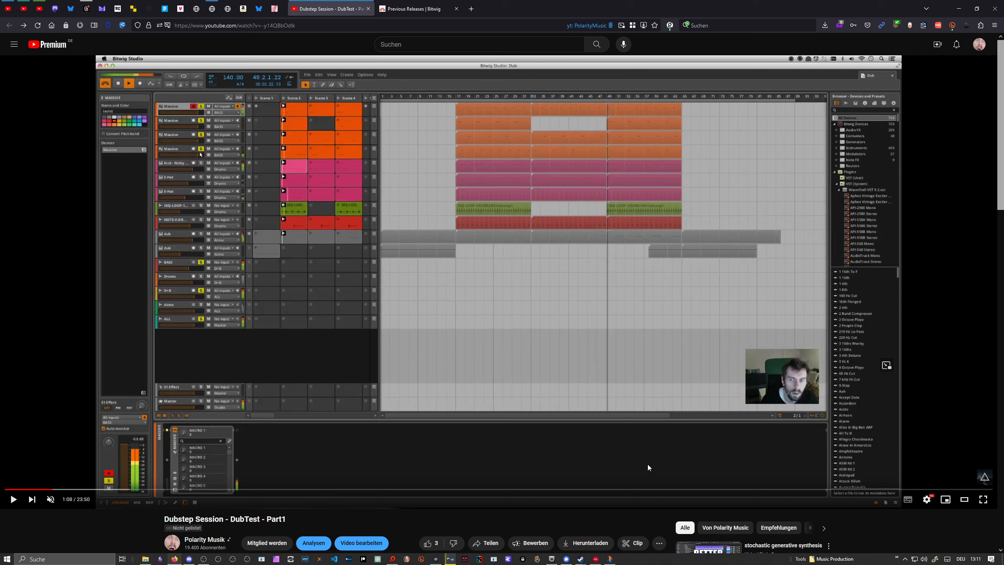
# Return to Bitwig Studio and set the default track volume to 0 dB in the preferences
pyautogui.click(595, 558)
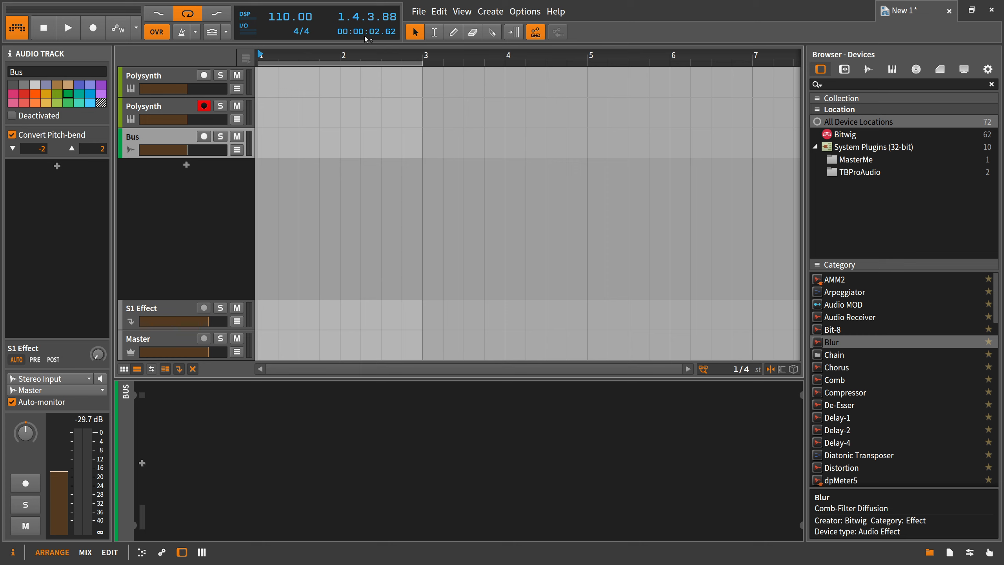
pyautogui.click(524, 11)
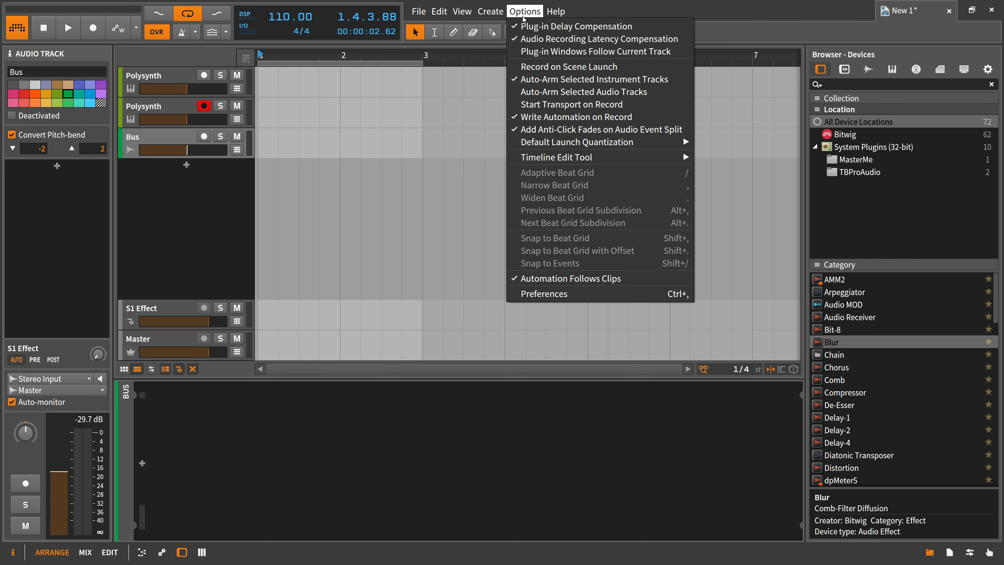
pyautogui.click(536, 293)
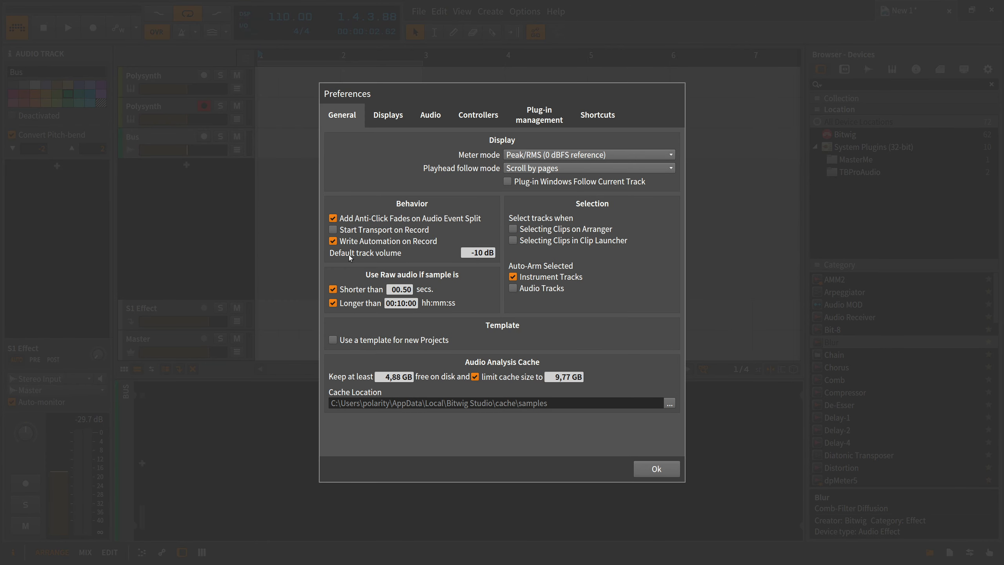
pyautogui.doubleClick(483, 253)
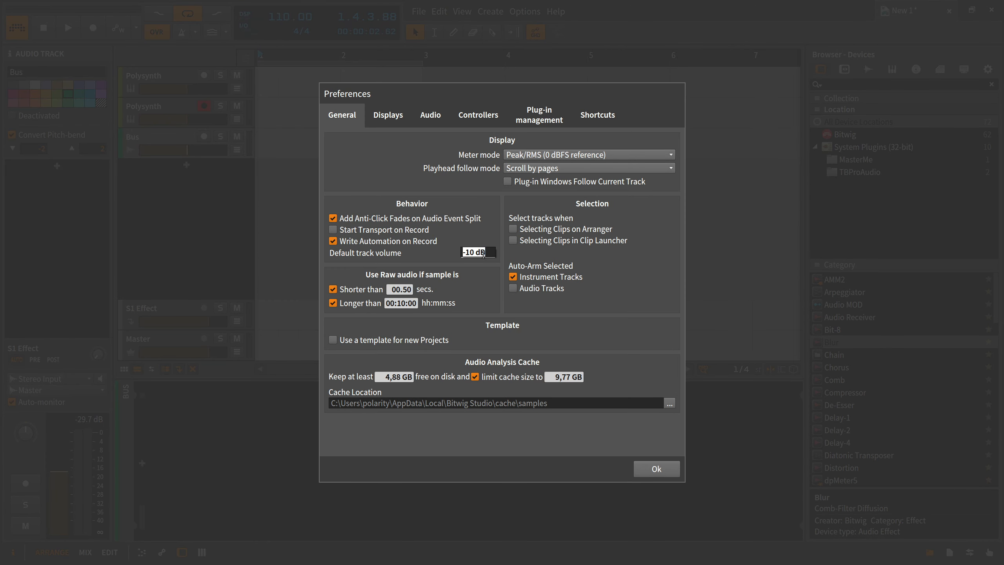
pyautogui.write('0')
pyautogui.press('Return')
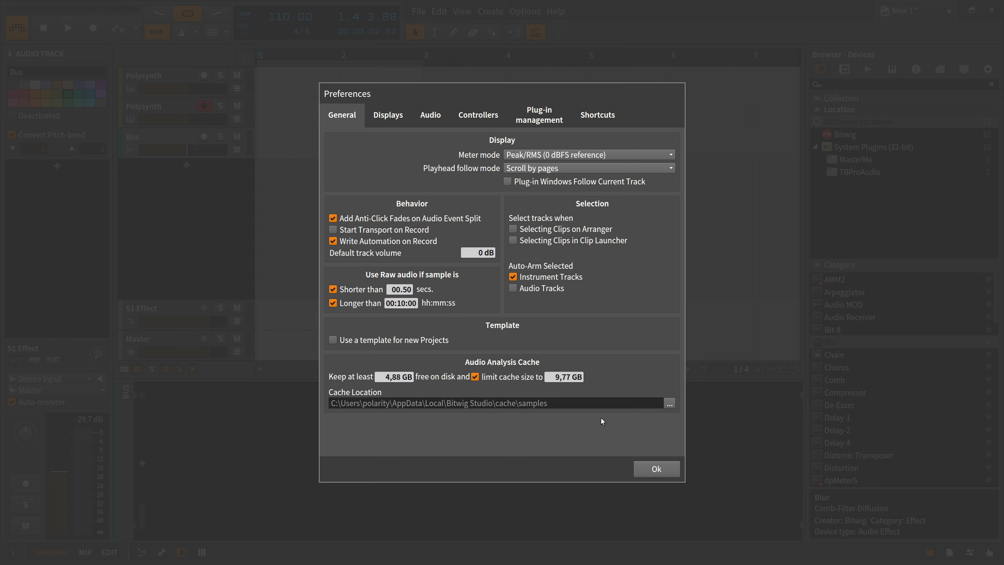
# Review the display, controller, plug-in management and keyboard shortcut preferences, then close the preferences
pyautogui.click(401, 124)
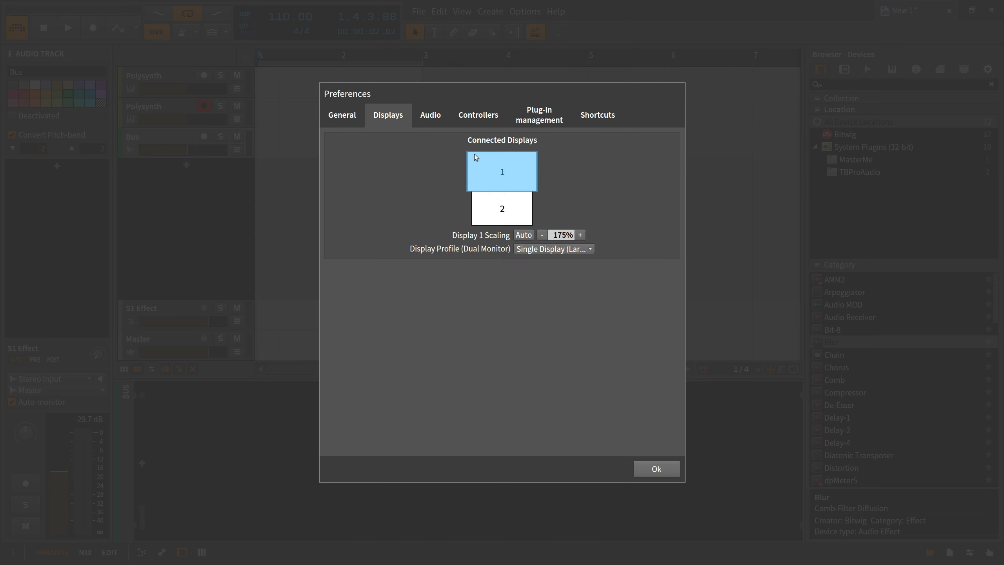
pyautogui.click(432, 114)
pyautogui.click(487, 120)
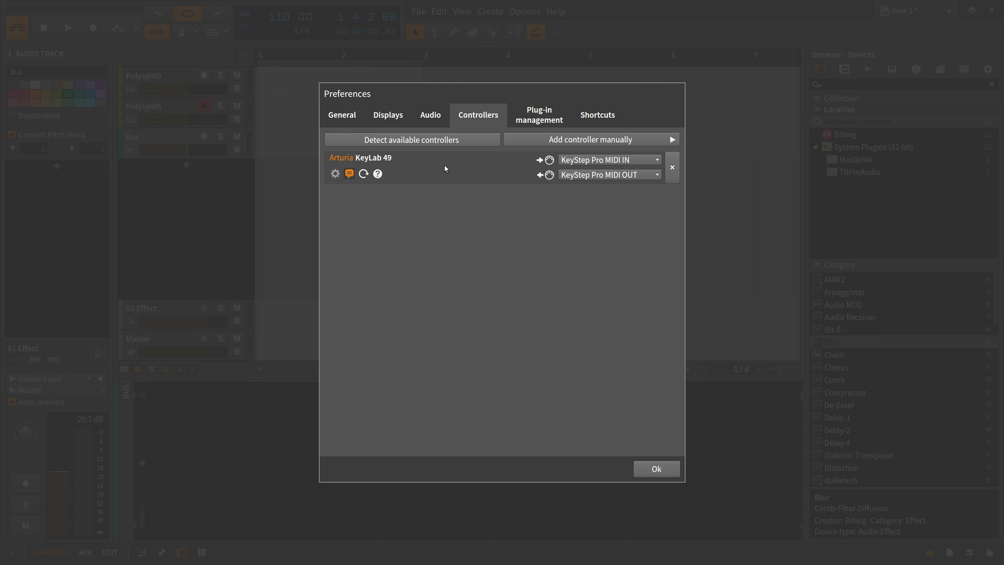
pyautogui.click(538, 123)
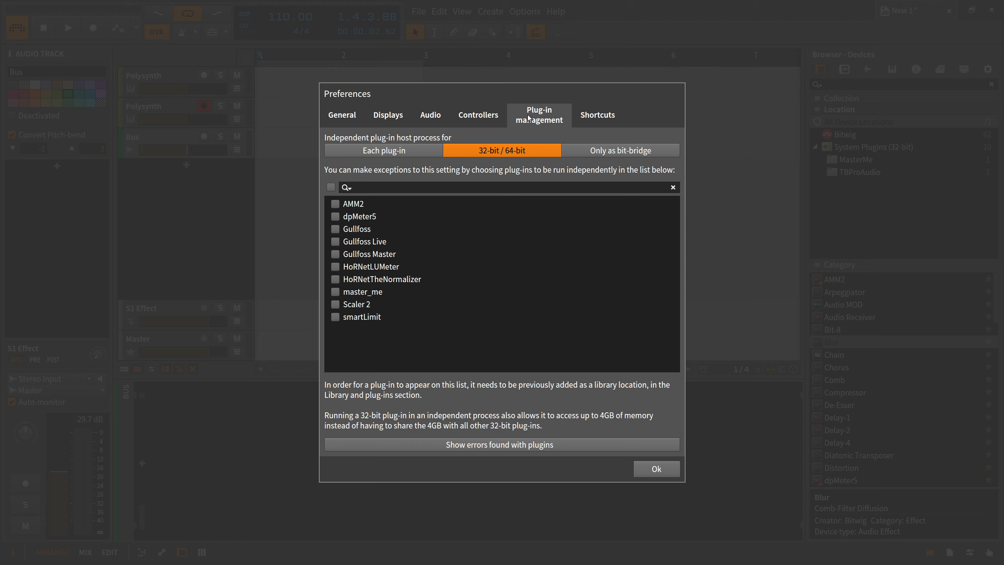
pyautogui.click(430, 117)
pyautogui.click(387, 118)
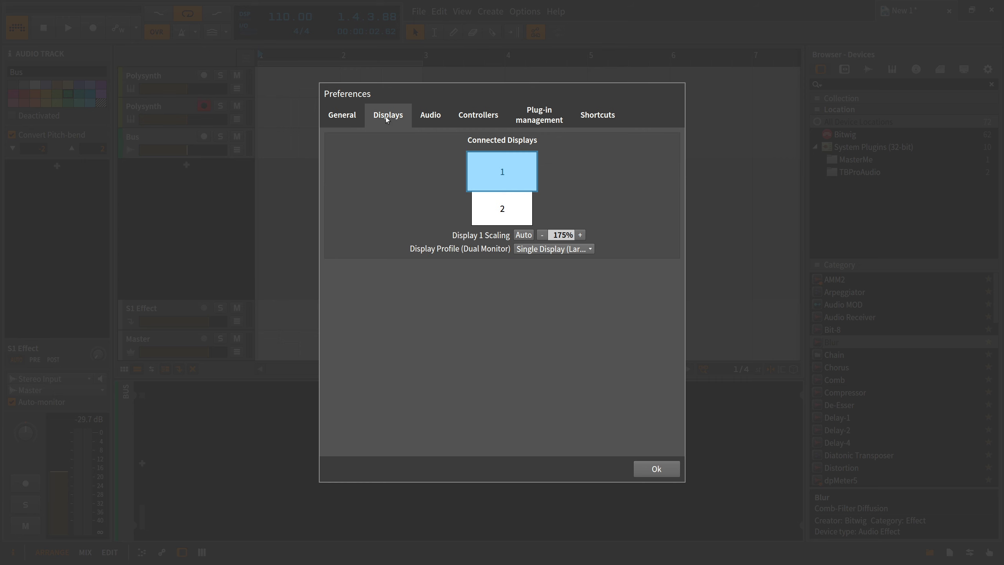
pyautogui.click(351, 121)
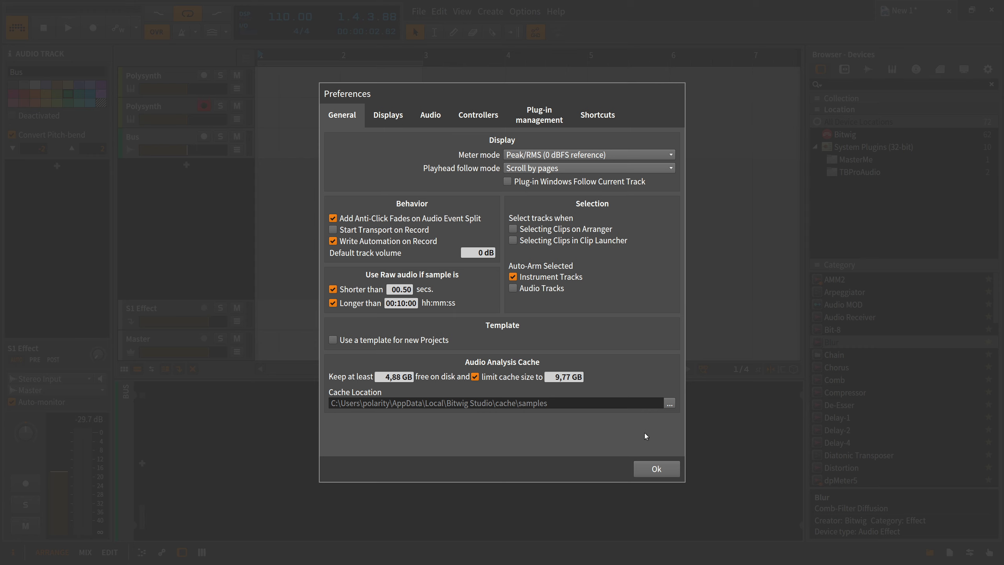
pyautogui.click(599, 123)
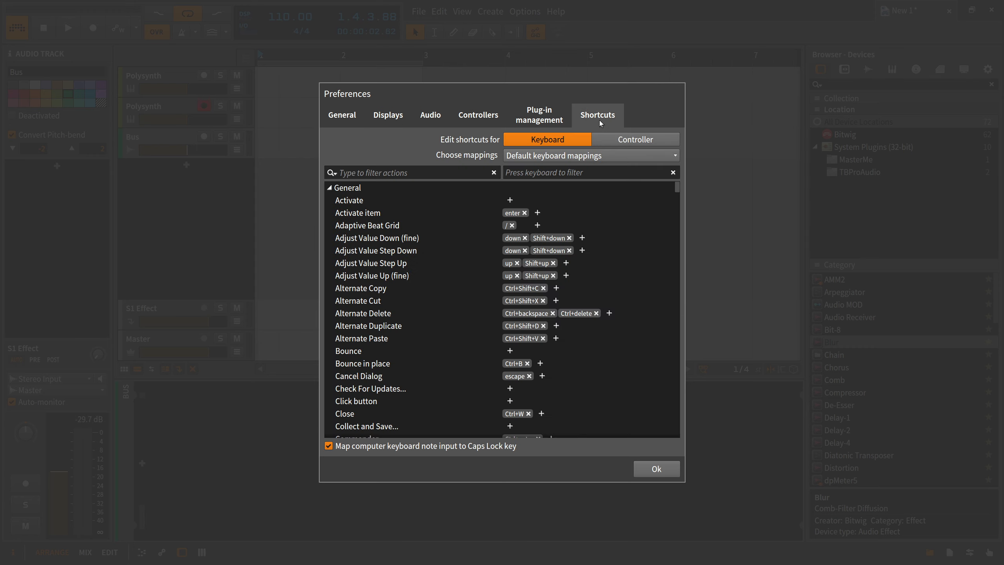
pyautogui.click(658, 469)
# Delete both Polysynth tracks and the Bus track from the project
pyautogui.click(162, 113)
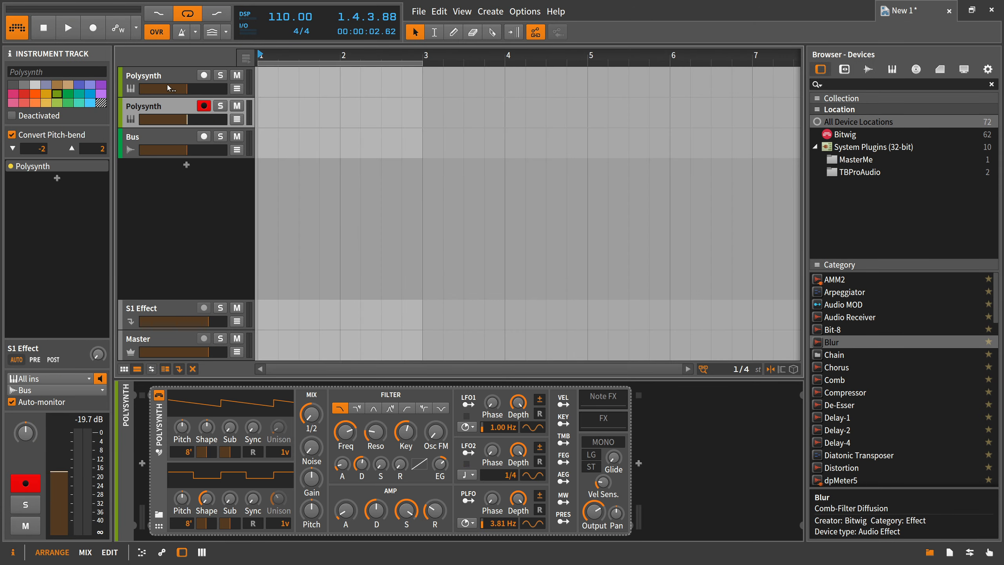
pyautogui.click(161, 76)
pyautogui.press('Delete')
pyautogui.press('Delete')
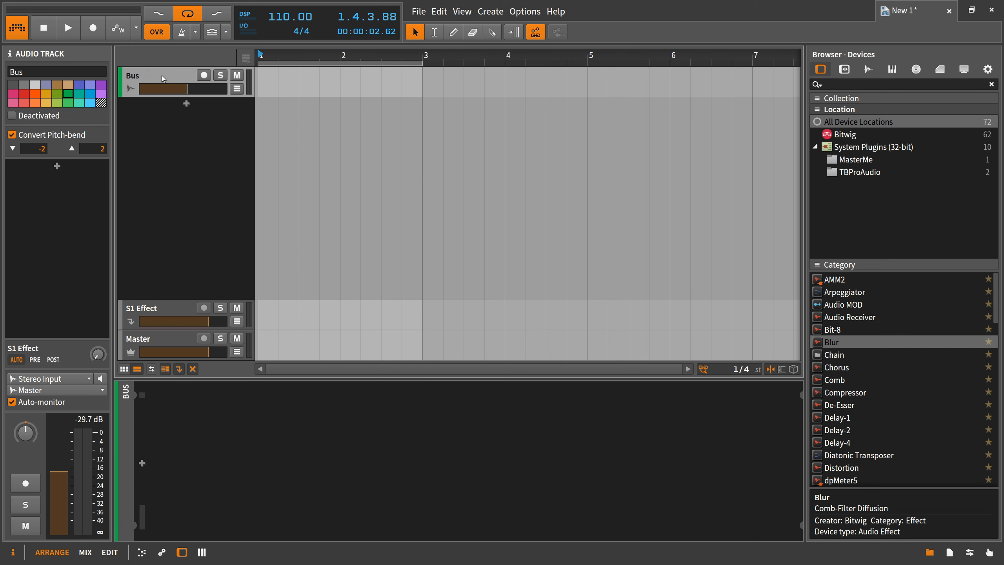
pyautogui.press('Delete')
# Add an instrument track and load the E-Kick device on it by searching for "kick"
pyautogui.click(186, 73)
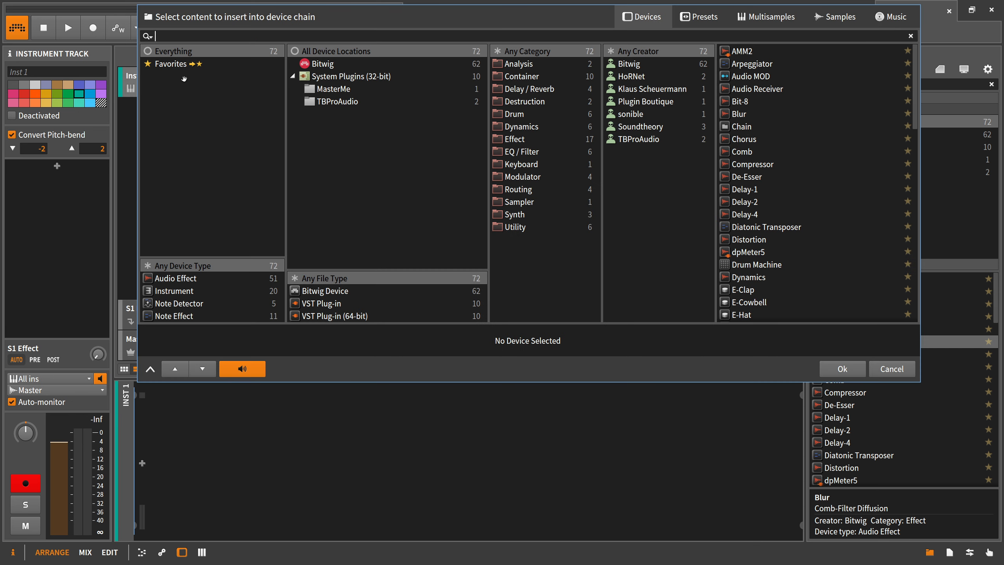
pyautogui.write('kick')
pyautogui.press('Down')
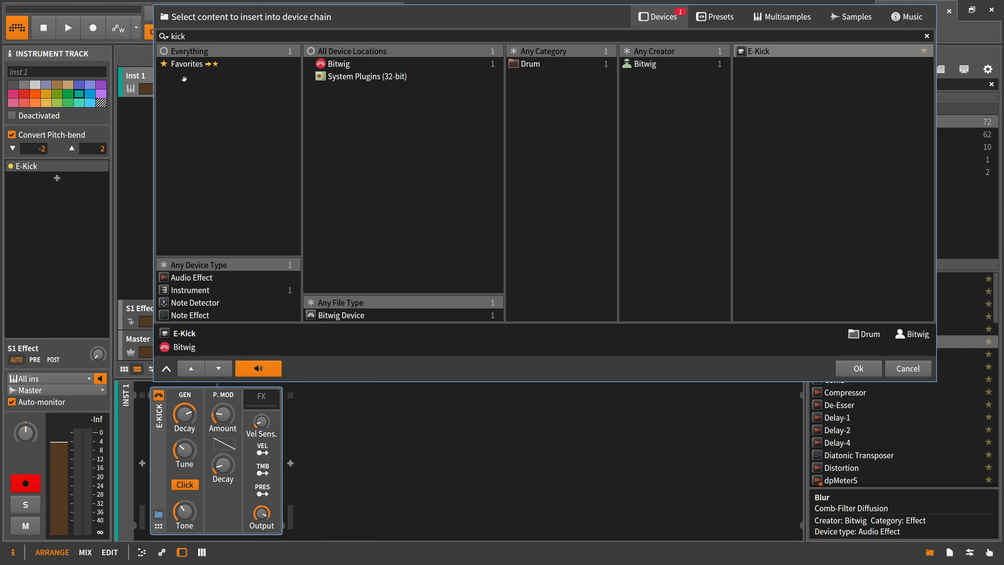
pyautogui.press('Return')
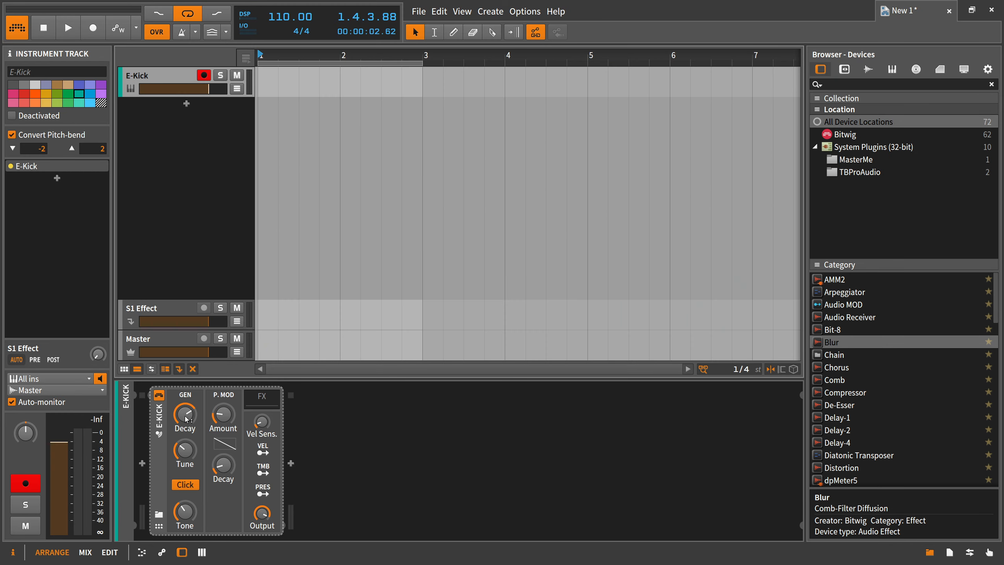
pyautogui.moveTo(186, 416)
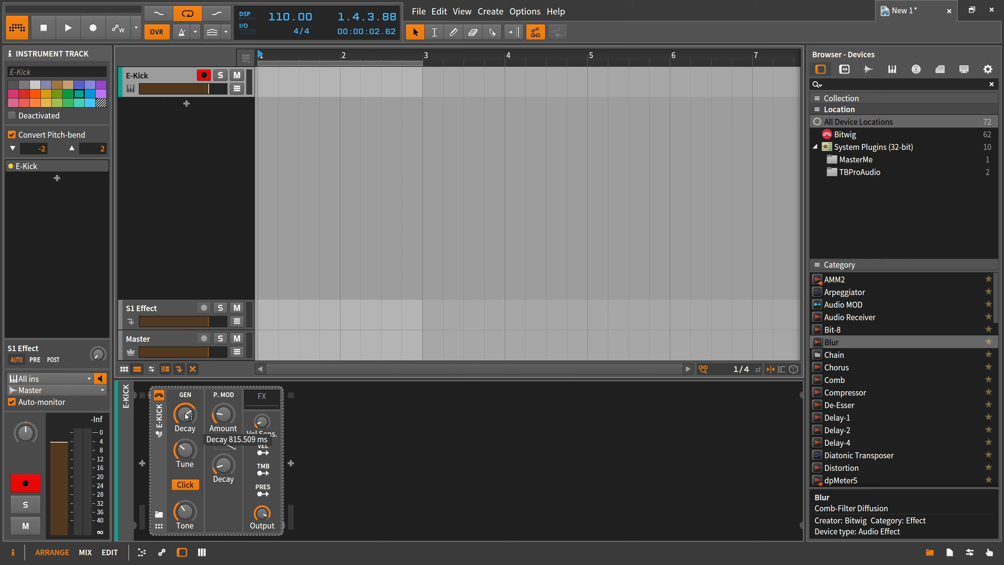
# Create an empty clip at bar 1 of the E-Kick track and extend it to two bars
pyautogui.doubleClick(270, 79)
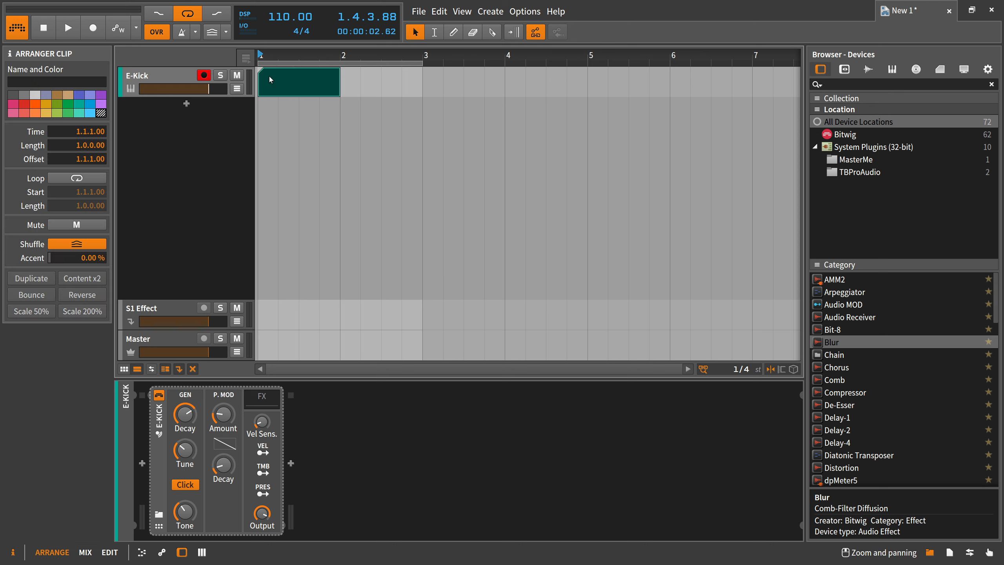
pyautogui.moveTo(278, 62); pyautogui.dragTo(407, 79)
pyautogui.scroll(3, 274, 79)
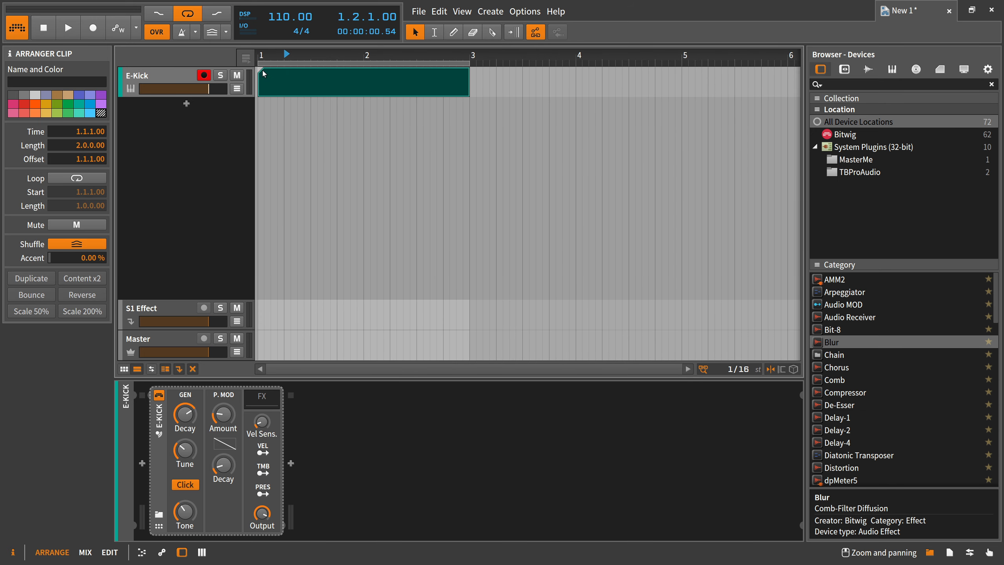
pyautogui.scroll(3, 260, 72)
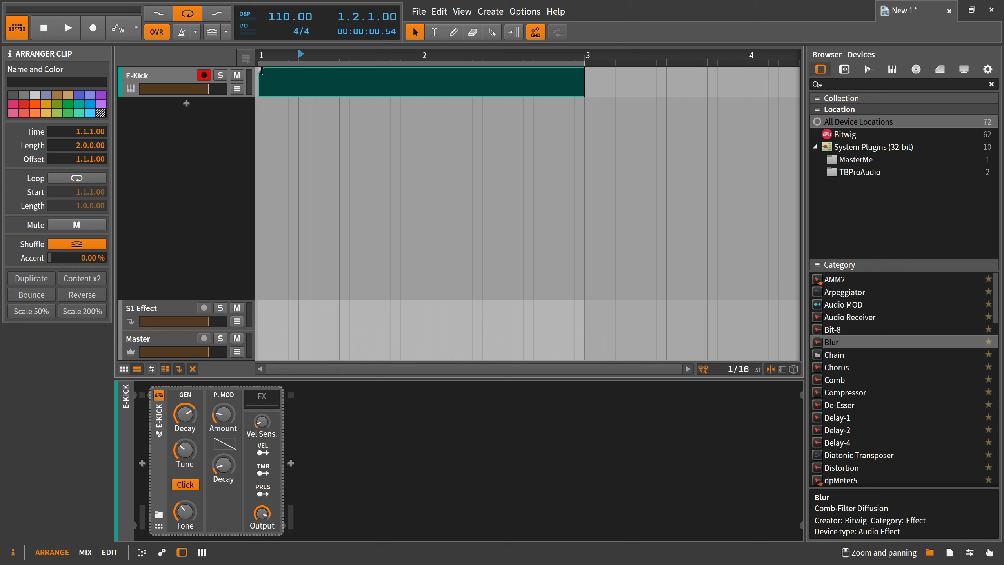
# Select the E-Kick track and toggle the arranger tracks between compact and tall height, ending on tall
pyautogui.click(148, 96)
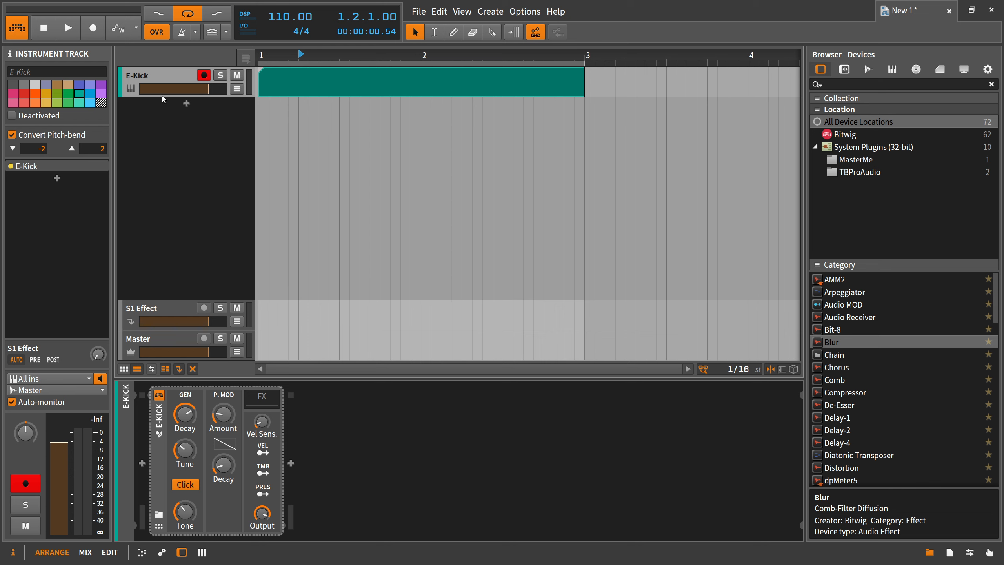
pyautogui.click(165, 368)
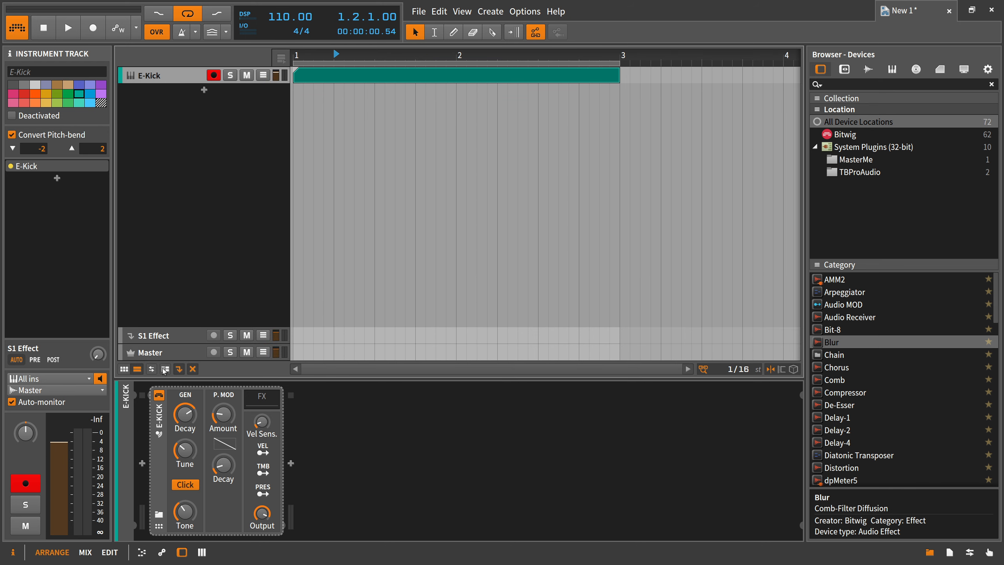
pyautogui.click(165, 368)
pyautogui.click(165, 368)
pyautogui.click(165, 369)
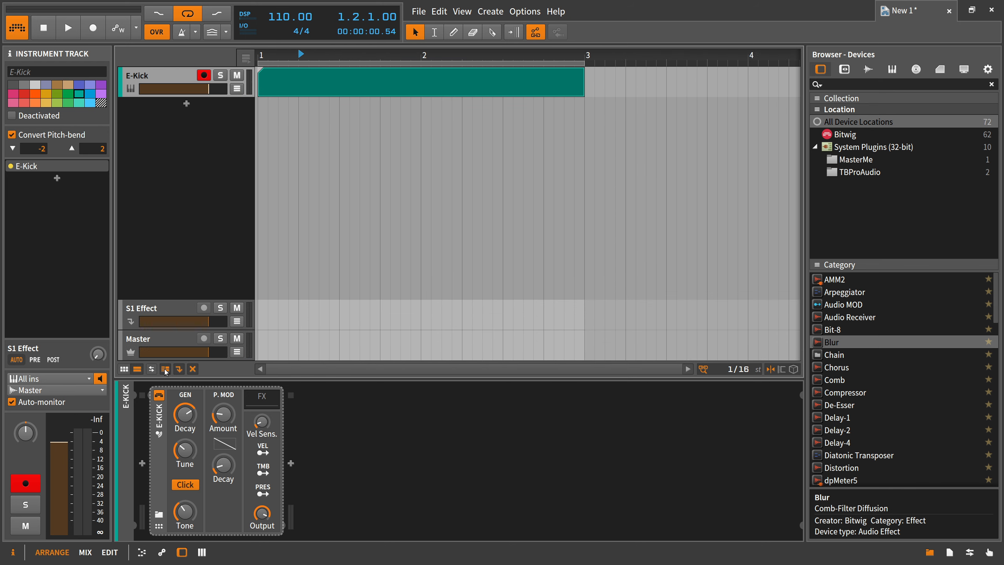
pyautogui.scroll(3, 277, 82)
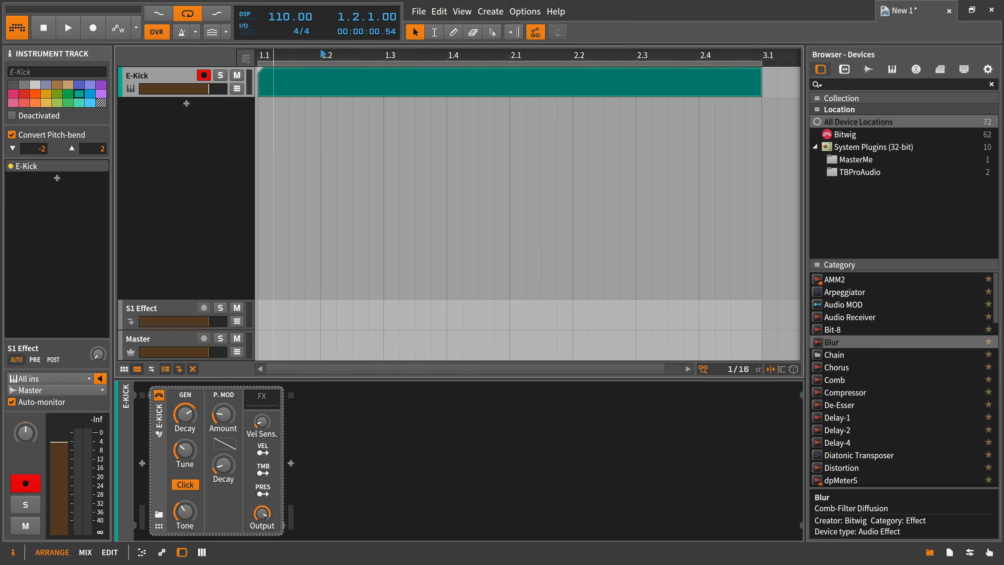
# Open the E-Kick clip for note editing and add a sixteenth-long C2 note on beat 1.1
pyautogui.click(283, 82)
pyautogui.doubleClick(284, 79)
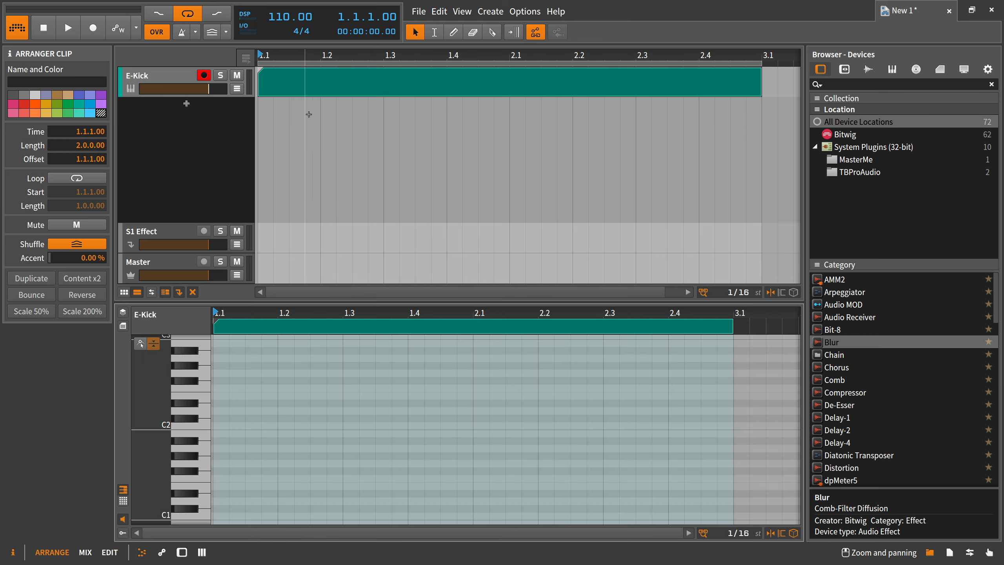
pyautogui.scroll(3, 239, 349)
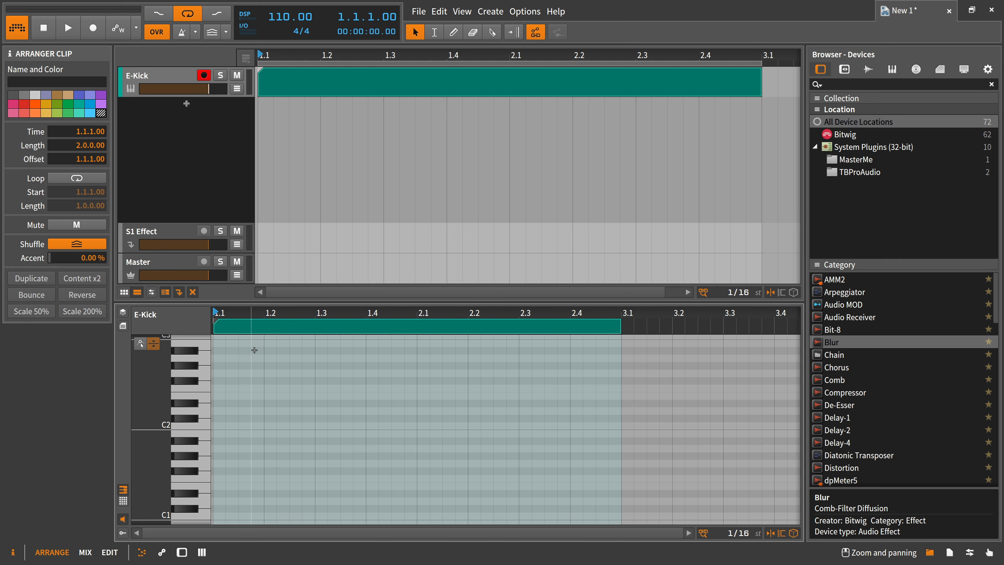
pyautogui.doubleClick(229, 426)
pyautogui.click(231, 421)
pyautogui.moveTo(231, 422); pyautogui.dragTo(219, 422)
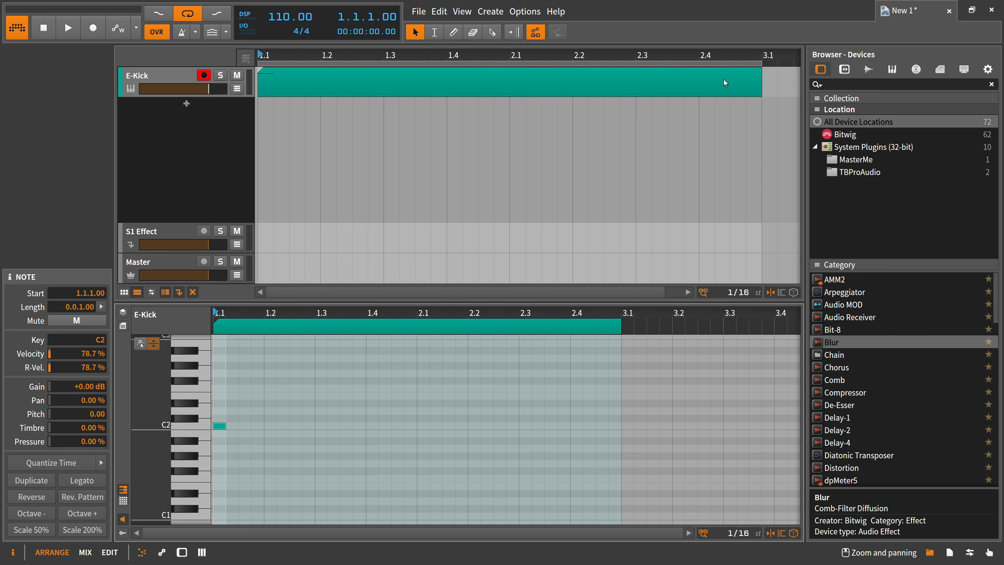
# Loop the clip's first beat across both bars and play the repeating kick
pyautogui.moveTo(761, 91)
pyautogui.mouseDown()
pyautogui.moveTo(316, 92)
pyautogui.moveTo(761, 97)
pyautogui.mouseUp()
pyautogui.press('space')
pyautogui.press('space')
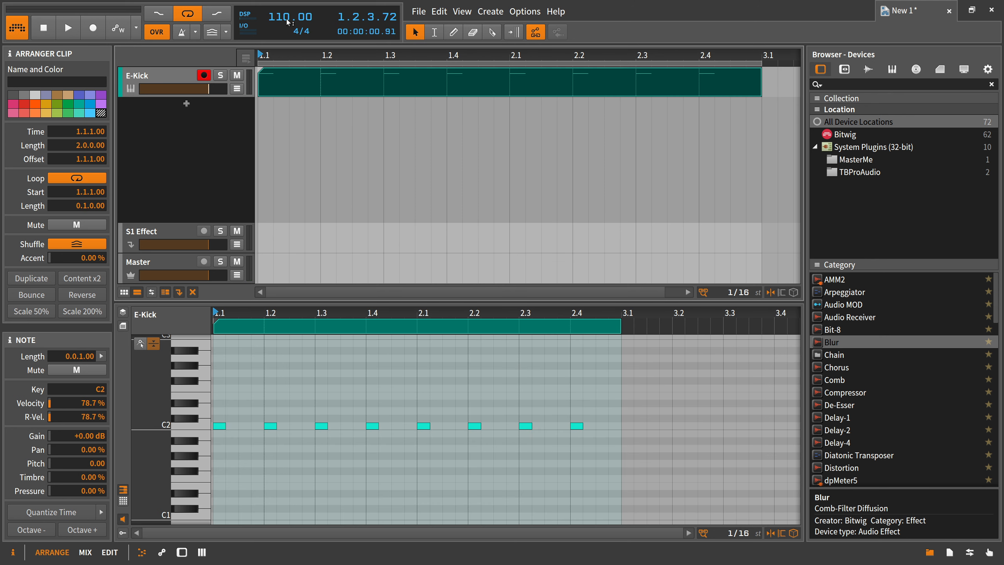
# Set the project tempo to 123 BPM
pyautogui.doubleClick(288, 18)
pyautogui.write('12')
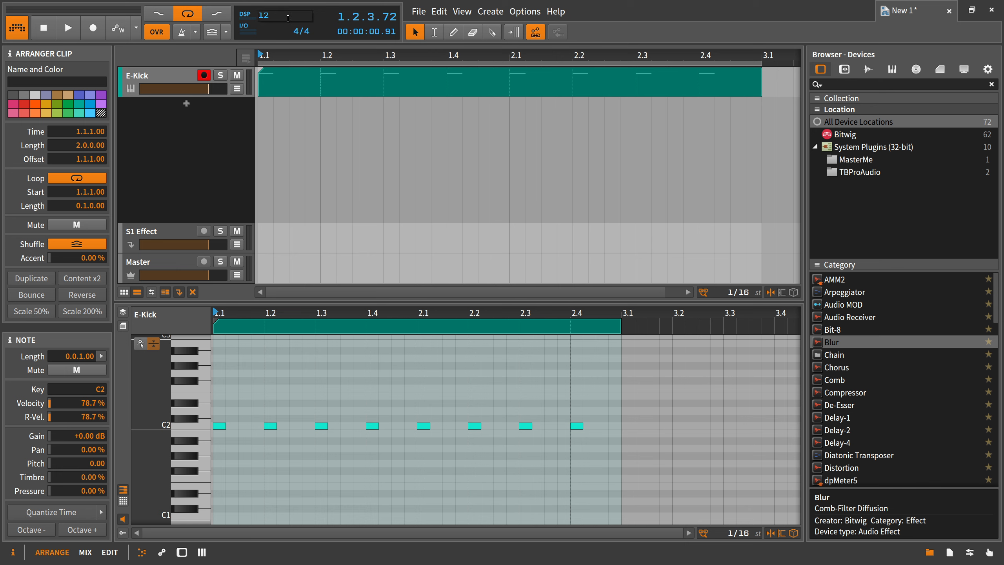
pyautogui.write('3')
pyautogui.press('Return')
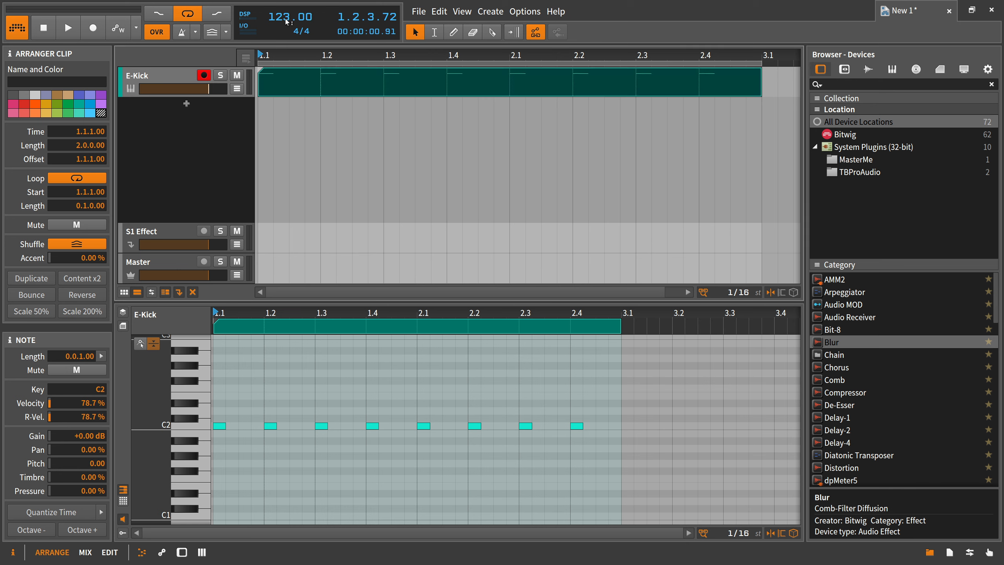
# Play the kick pattern briefly and check the E-Kick track's level
pyautogui.moveTo(278, 54); pyautogui.dragTo(333, 32)
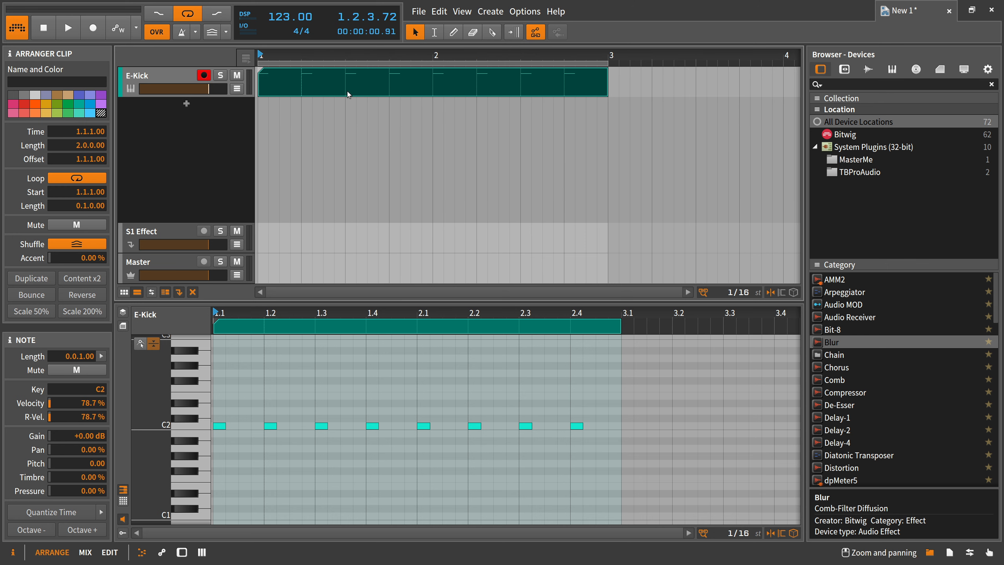
pyautogui.press('space')
pyautogui.press('space')
pyautogui.click(168, 75)
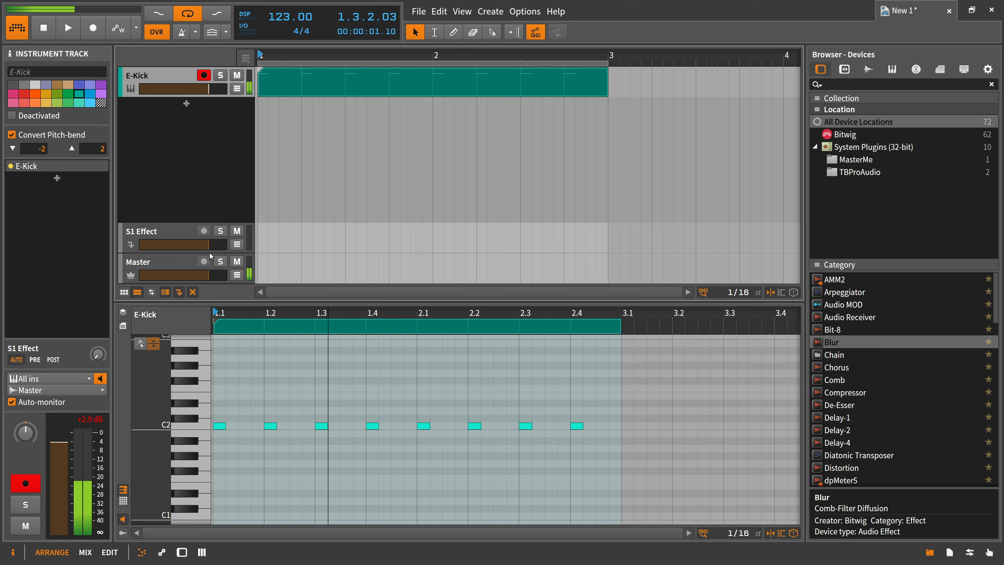
# Load the Peak Limiter device on the Master track by searching for "peak"
pyautogui.click(179, 261)
pyautogui.click(142, 464)
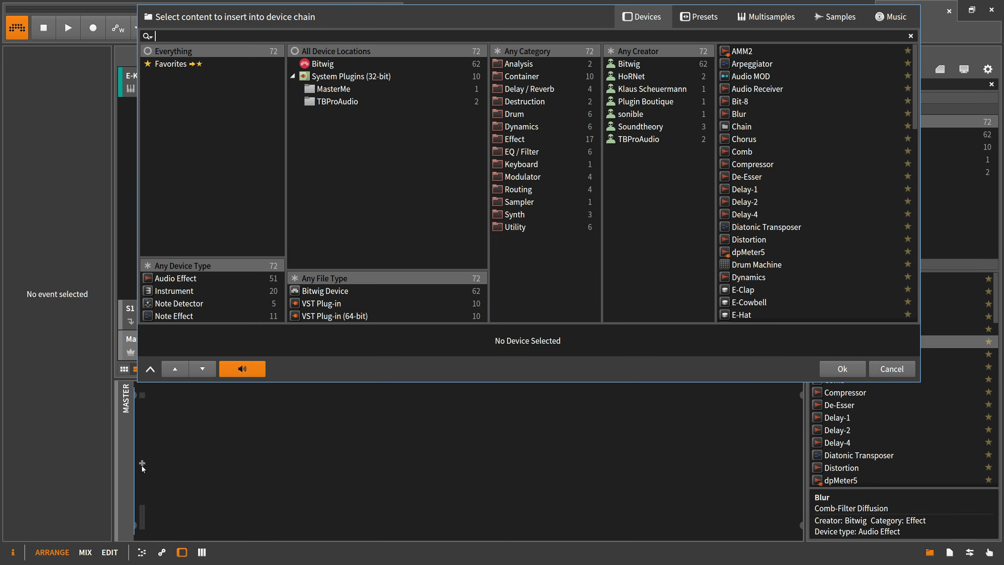
pyautogui.write('peak')
pyautogui.press('Down')
pyautogui.press('Return')
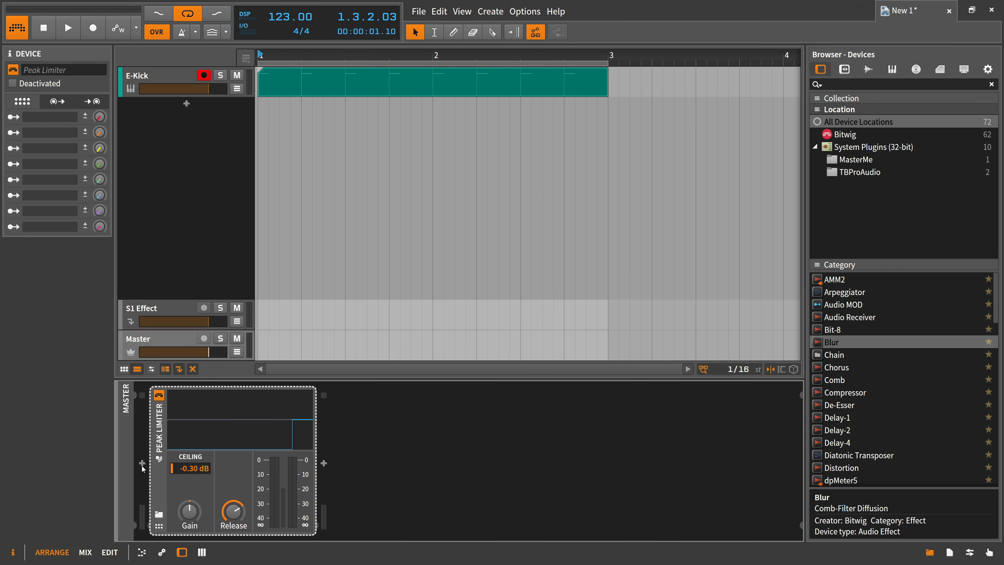
# Set the Peak Limiter's ceiling to 0 dB and shorten its release
pyautogui.doubleClick(196, 470)
pyautogui.write('0')
pyautogui.press('Return')
pyautogui.moveTo(237, 514); pyautogui.dragTo(239, 517)
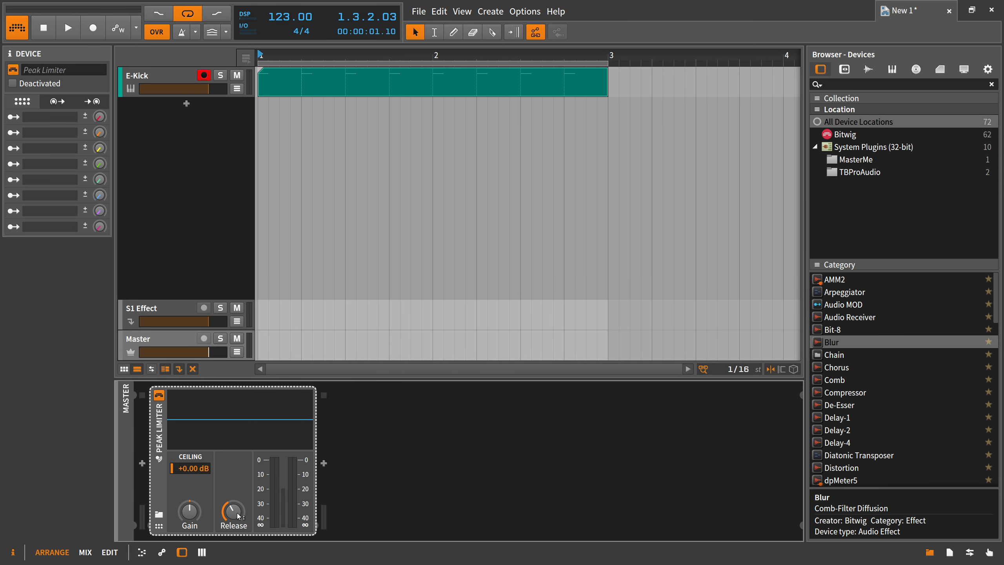
# Shorten the E-Kick generator's Decay and audition the kick pattern
pyautogui.click(171, 82)
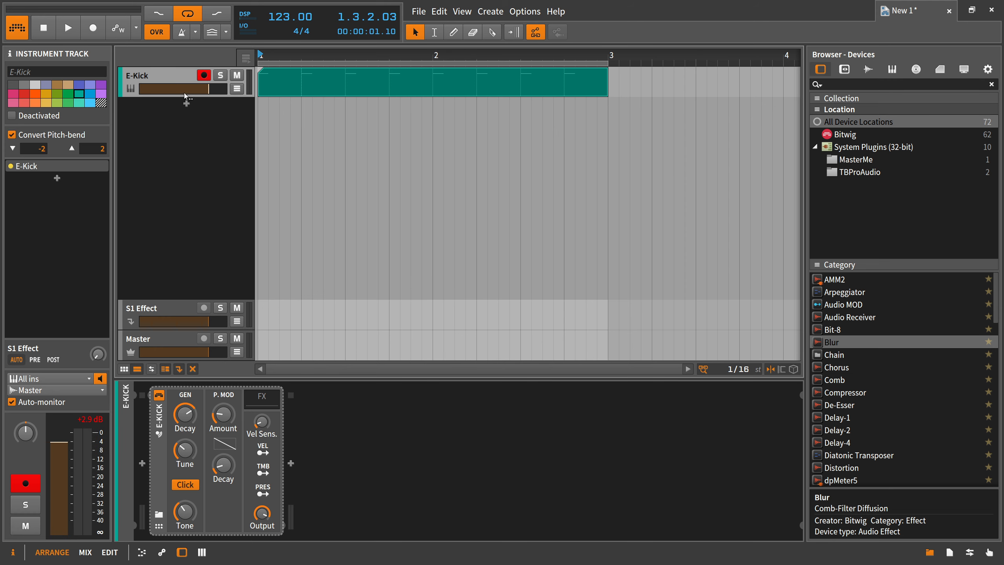
pyautogui.moveTo(190, 421); pyautogui.dragTo(191, 426)
pyautogui.press('space')
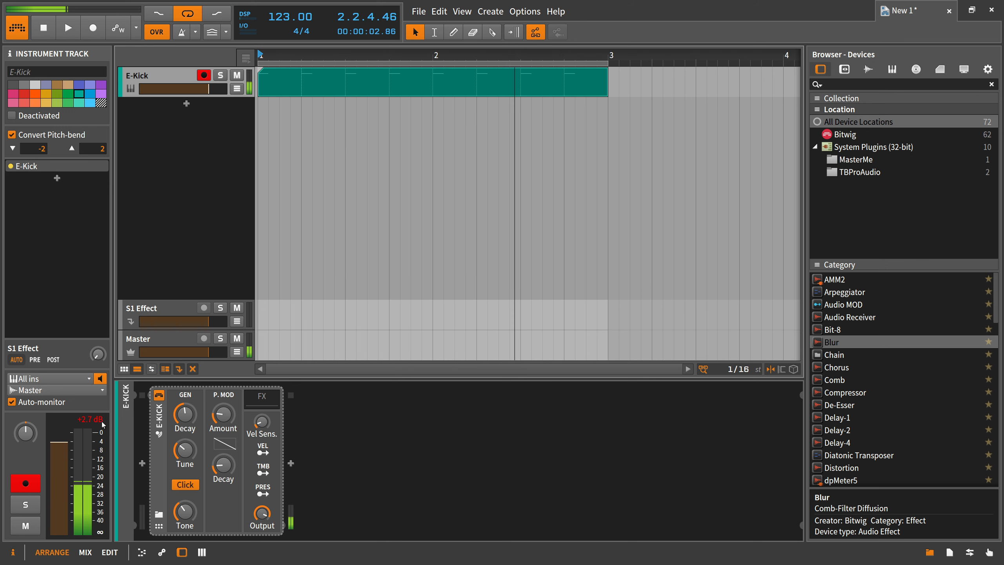
pyautogui.press('space')
# Set the E-Kick device's Output to 0 dB
pyautogui.keyDown('ctrl'); pyautogui.click(264, 514); pyautogui.keyUp('ctrl')
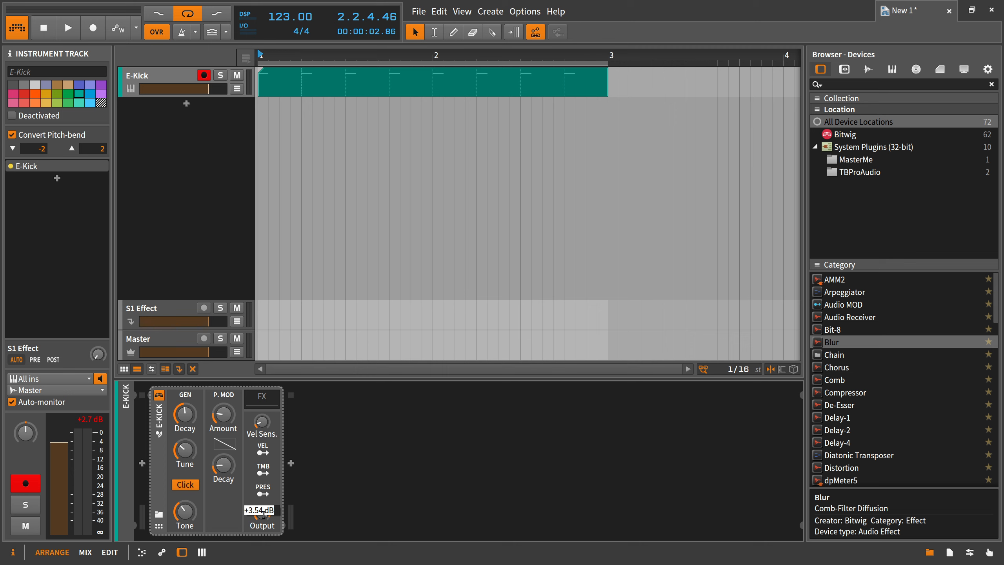
pyautogui.write('0')
pyautogui.press('Return')
# Examine the E-Kick device's context commands and its Tune readout
pyautogui.rightClick(158, 429)
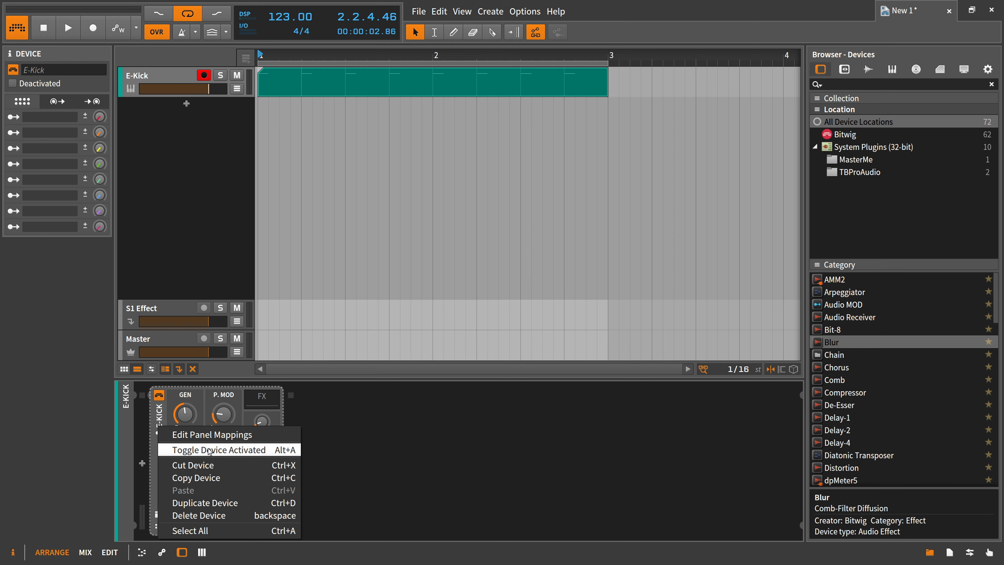
pyautogui.click(372, 466)
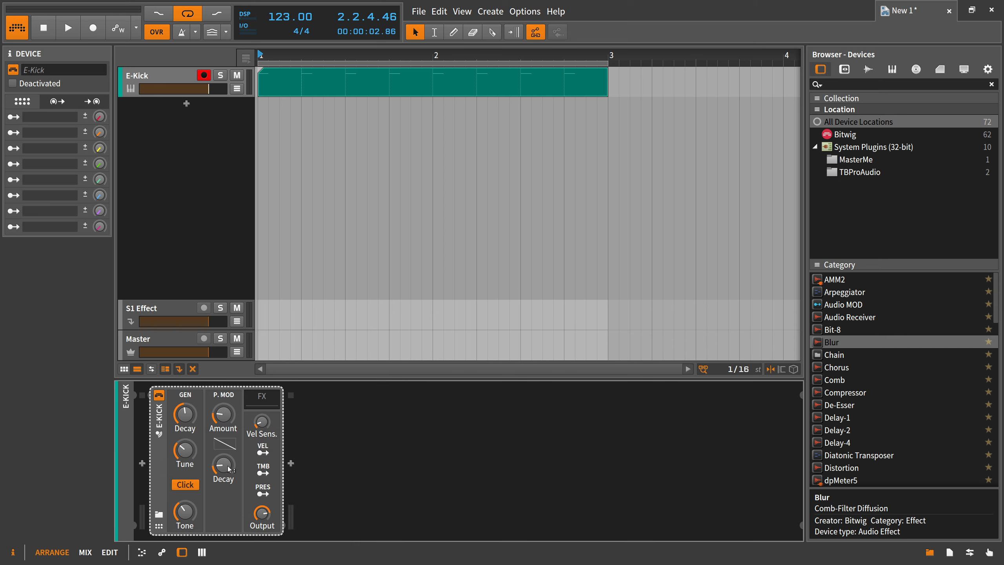
pyautogui.moveTo(229, 470)
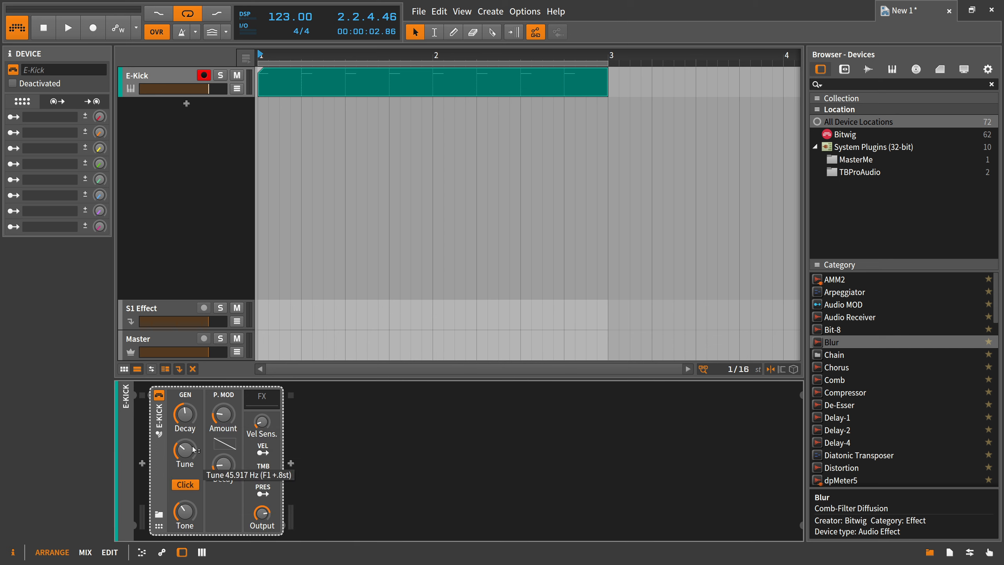
pyautogui.rightClick(160, 427)
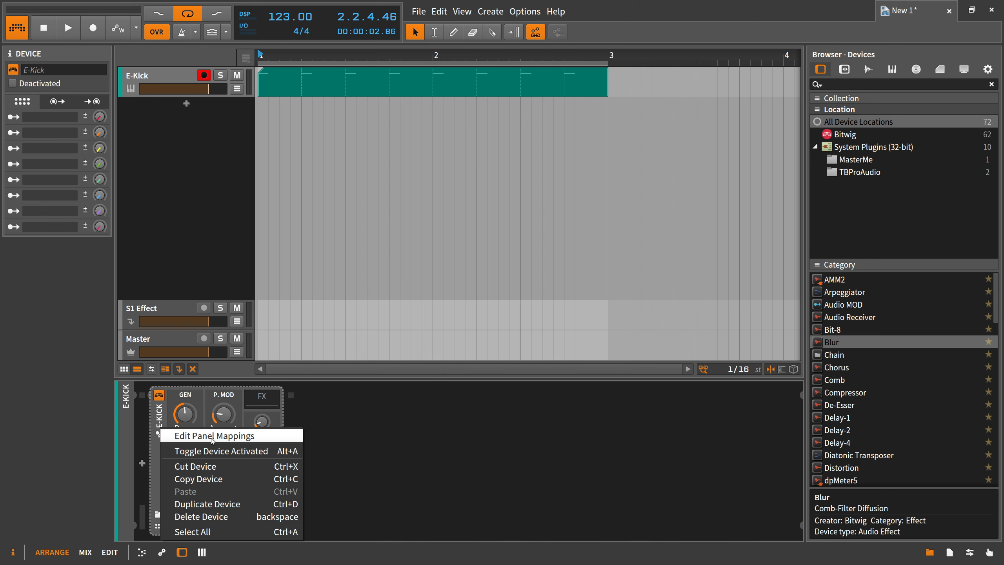
pyautogui.click(160, 416)
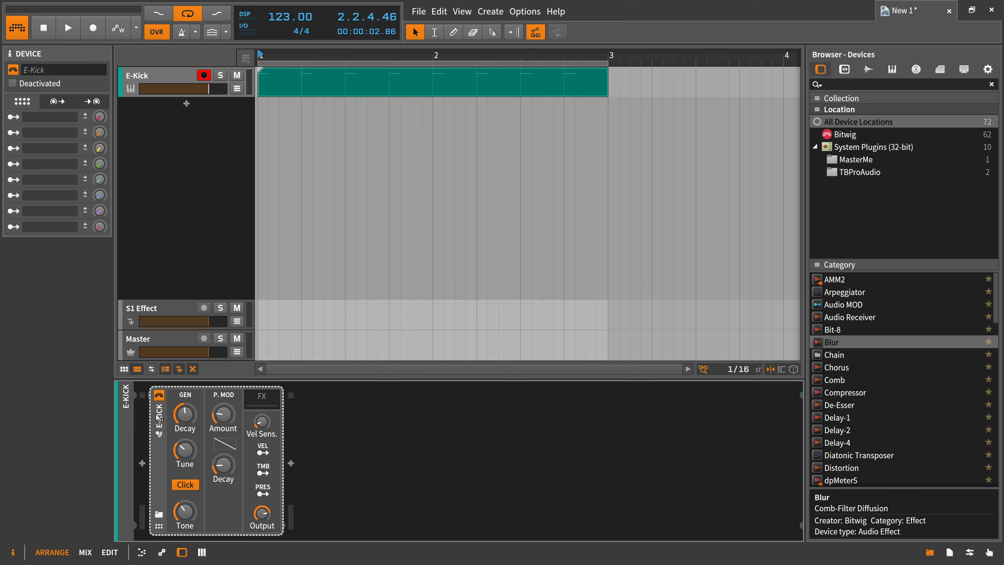
# Look at the E-Kick's hotswap presets, leave without choosing one, and review the device's context commands again
pyautogui.click(158, 515)
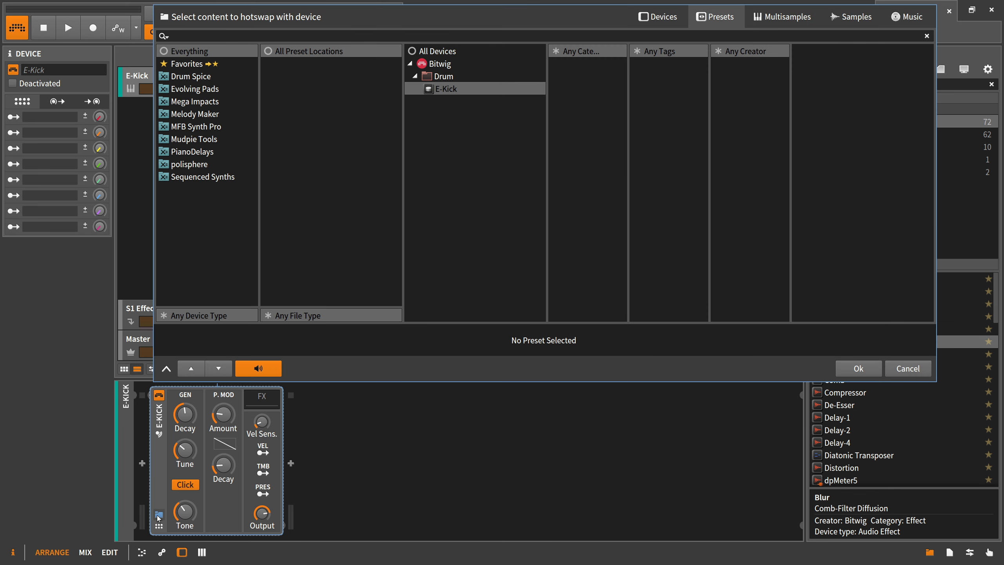
pyautogui.click(908, 368)
pyautogui.rightClick(159, 434)
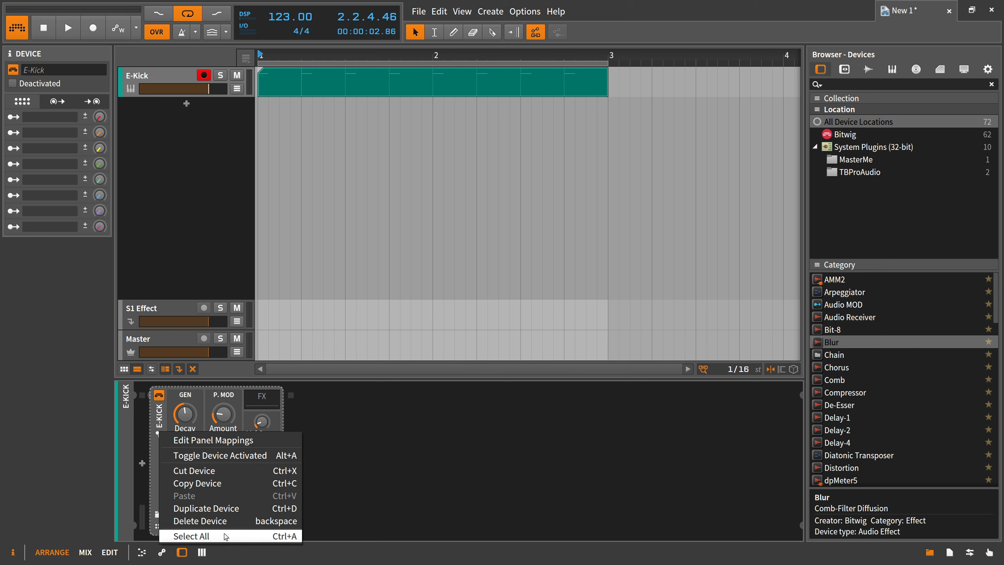
pyautogui.click(351, 495)
# Show the E-Kick's preset and macro section, view the Save Preset to Library dialog without saving, and hide the section again
pyautogui.click(159, 527)
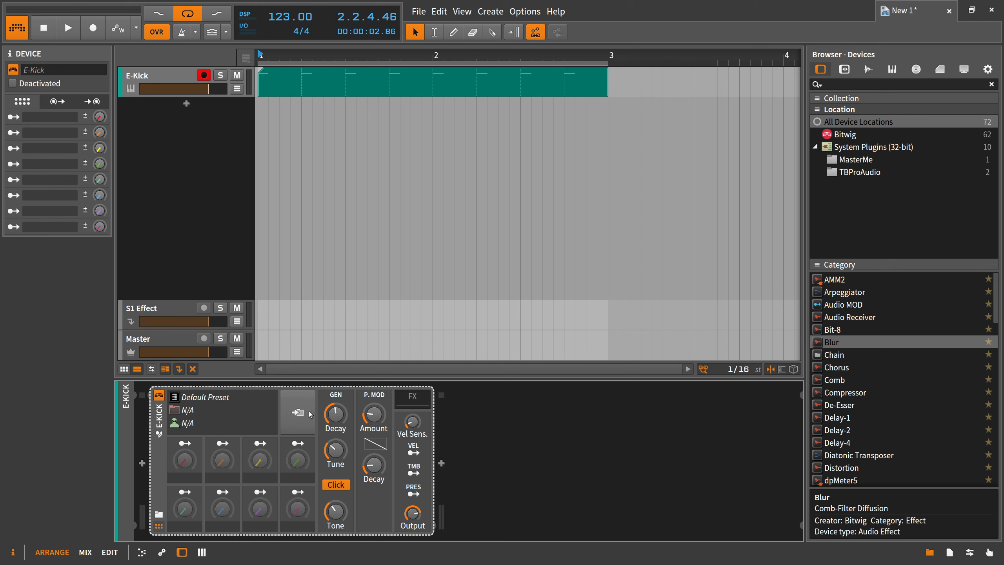
pyautogui.click(290, 410)
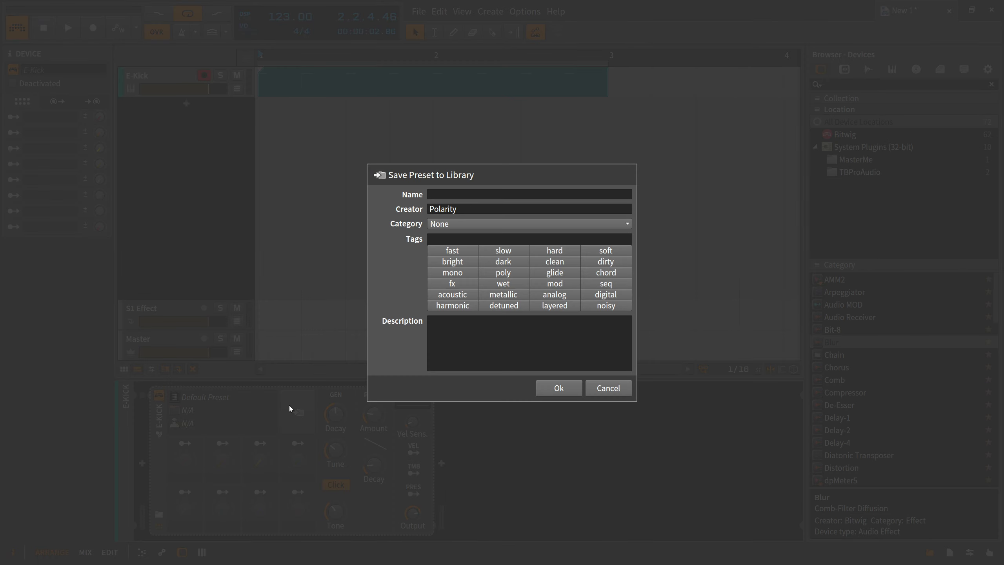
pyautogui.click(607, 387)
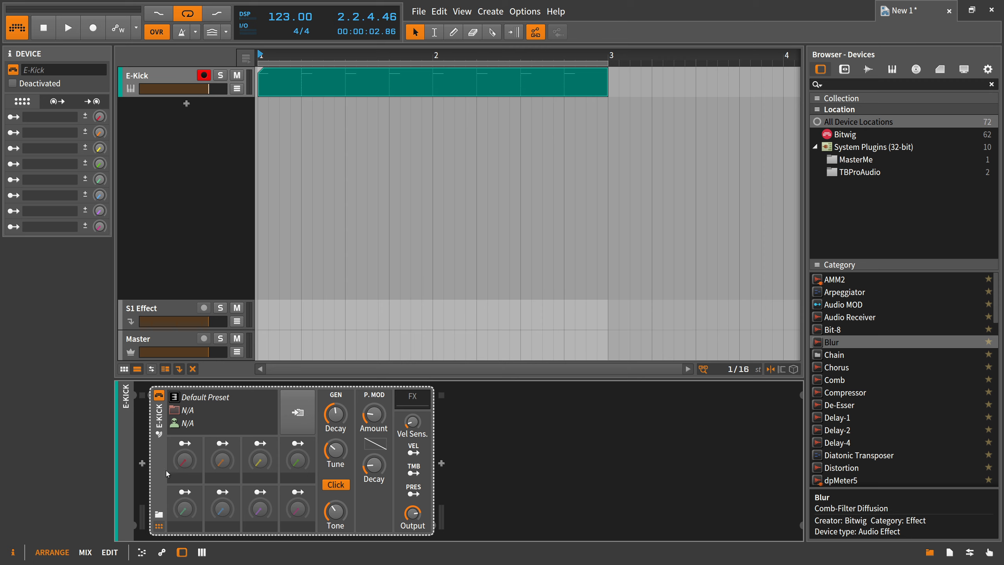
pyautogui.click(159, 526)
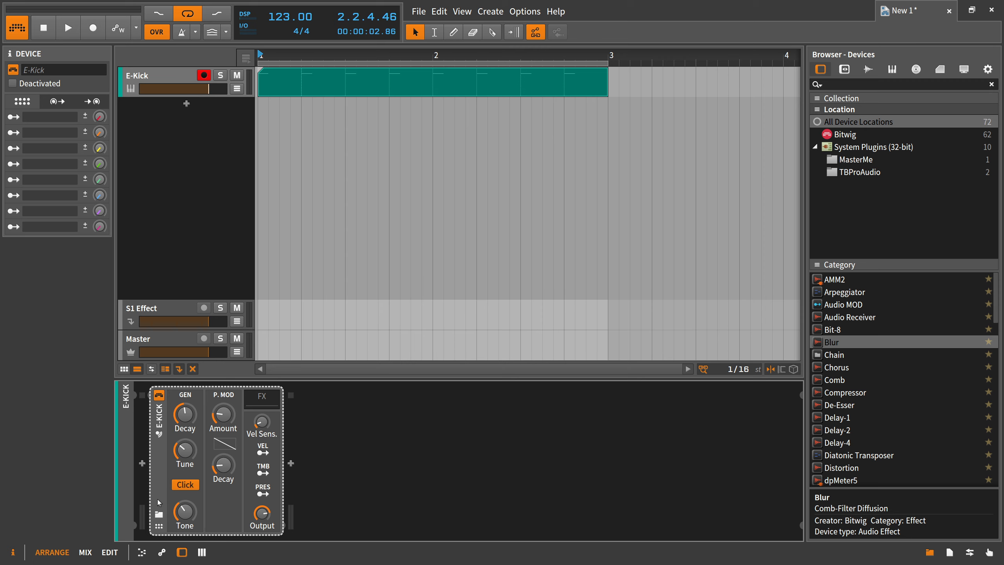
# Adjust the E-Kick's generator Decay, Tune and pitch modulation Decay while the pattern plays
pyautogui.press('space')
pyautogui.click(188, 418)
pyautogui.click(189, 454)
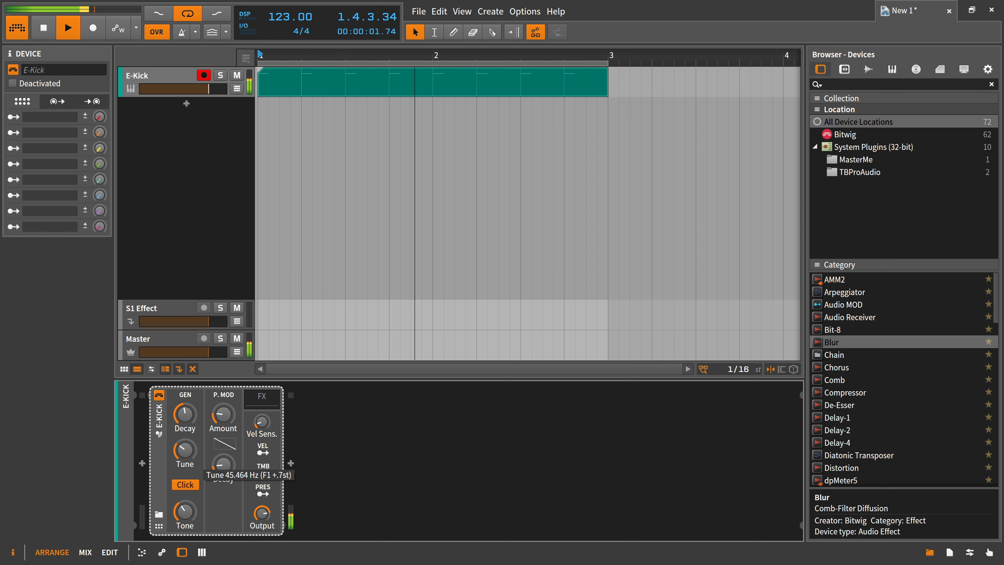
pyautogui.moveTo(188, 454); pyautogui.dragTo(223, 469)
pyautogui.click(223, 464)
pyautogui.press('space')
# Add an instrument track below E-Kick and load the E-Hat device on it by searching for "e-"
pyautogui.click(184, 113)
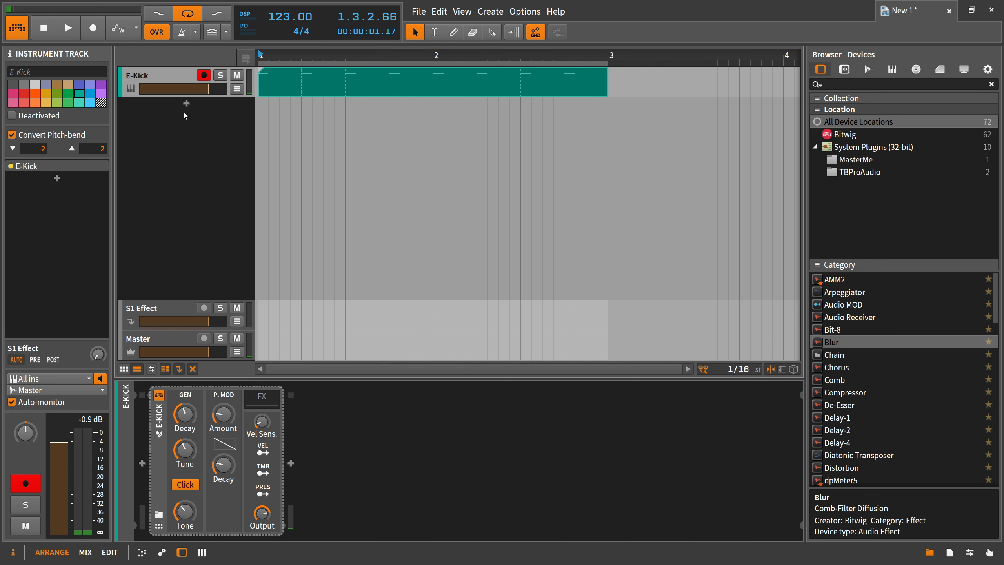
pyautogui.click(186, 107)
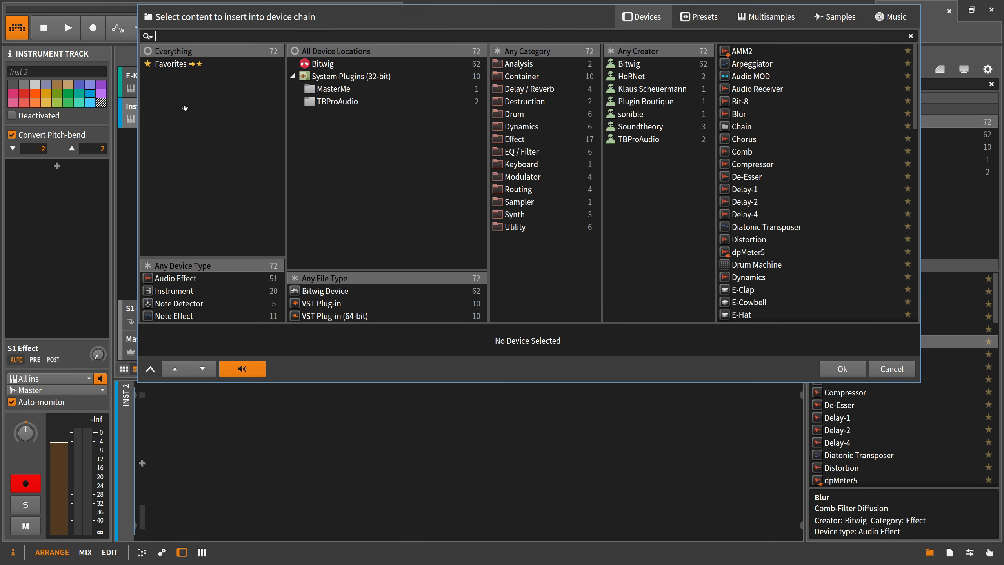
pyautogui.write('e-')
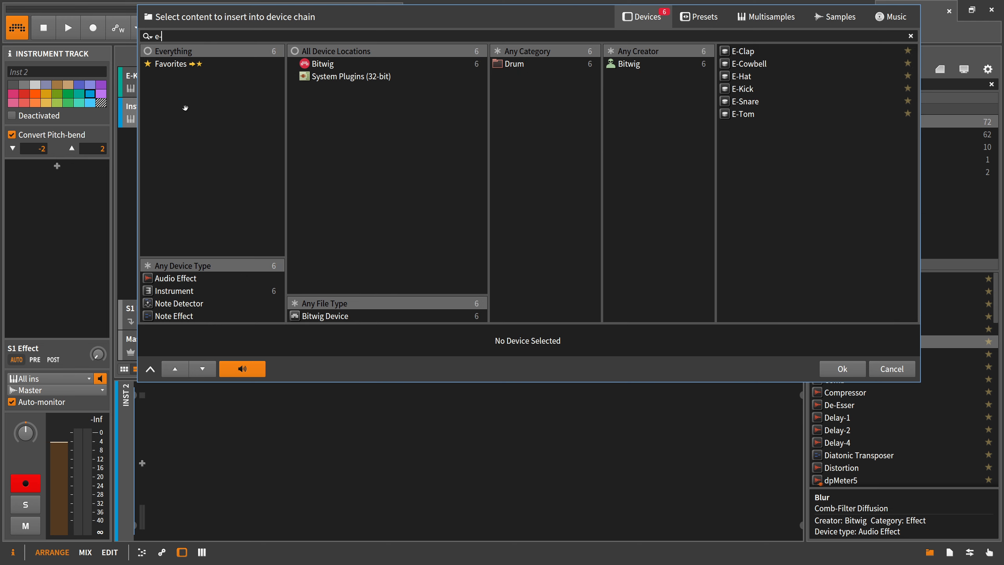
pyautogui.press('Down')
pyautogui.press('Down')
pyautogui.press('Down')
pyautogui.press('Return')
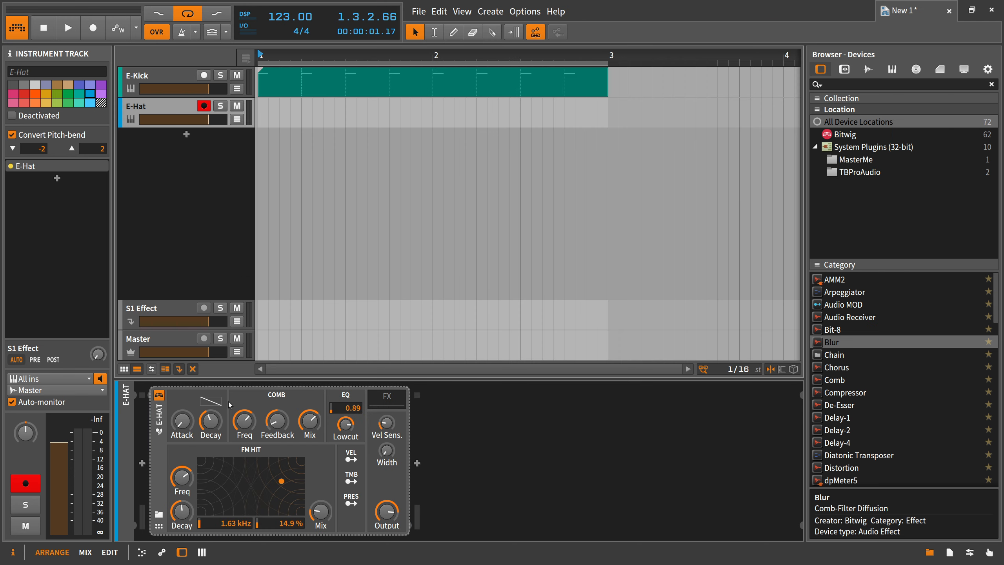
# Show the clip launcher, create an empty E-Hat clip in Scene 1, and copy the arranger kick clip into E-Kick's Scene 1 slot
pyautogui.click(125, 368)
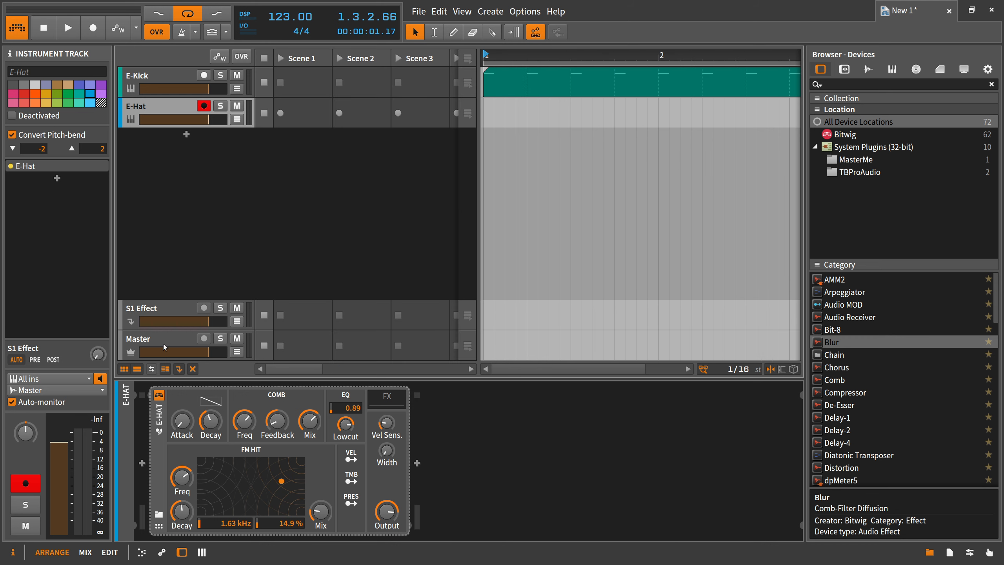
pyautogui.click(300, 116)
pyautogui.doubleClick(308, 110)
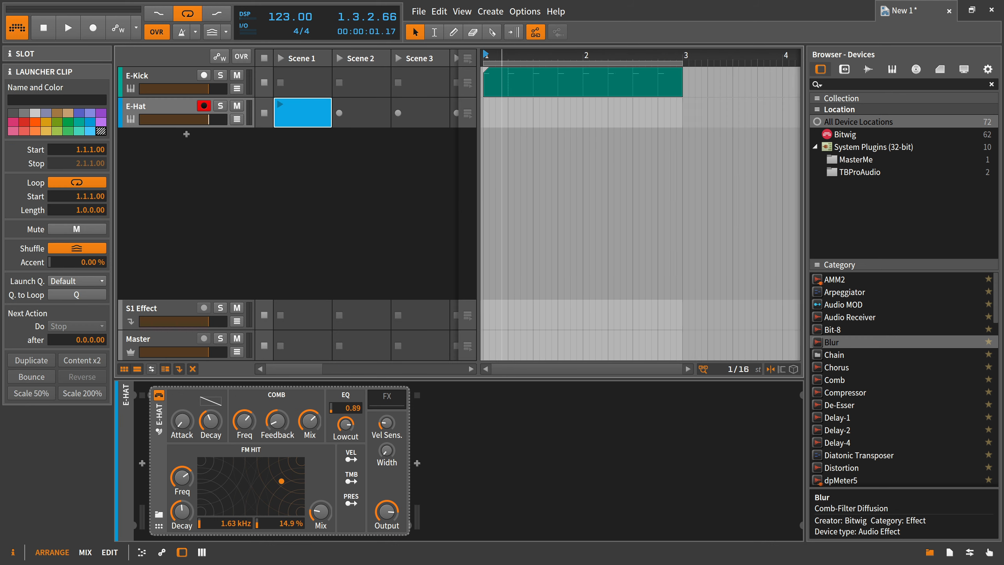
pyautogui.moveTo(497, 81); pyautogui.dragTo(287, 87)
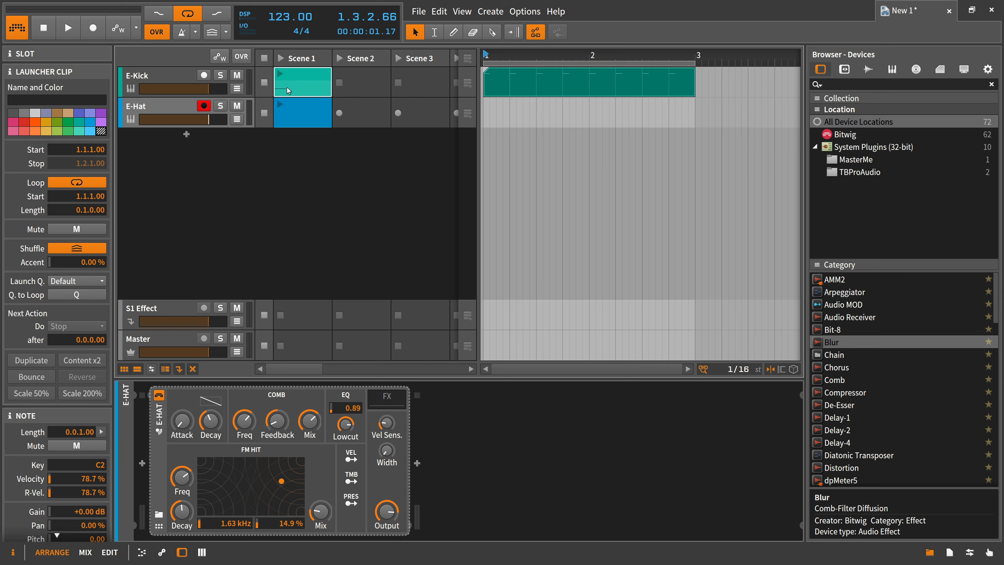
# Open the Scene 1 E-Hat clip for note editing and place a sixteenth-long C2 note at 1.1.3
pyautogui.click(288, 120)
pyautogui.doubleClick(295, 115)
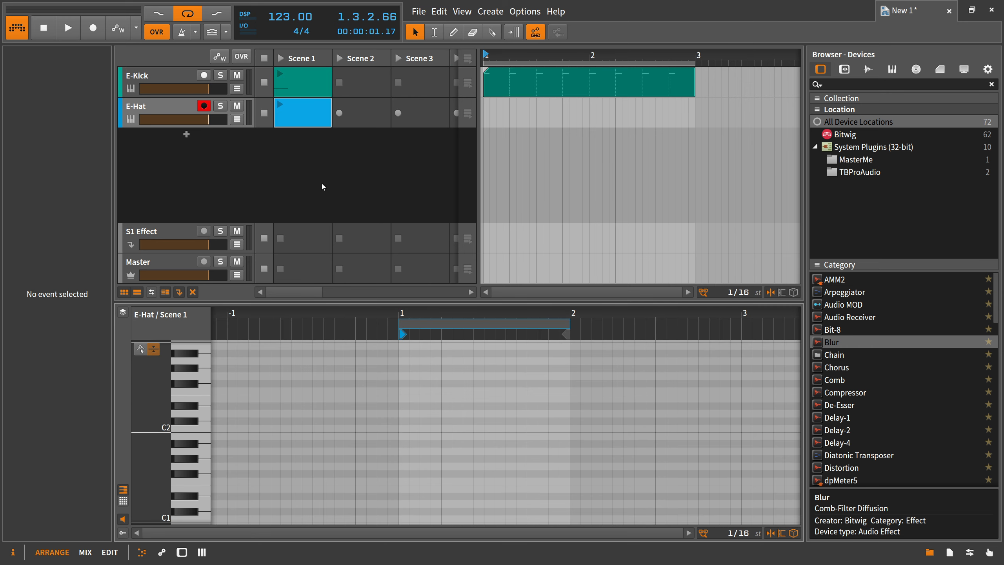
pyautogui.doubleClick(404, 429)
pyautogui.moveTo(407, 434); pyautogui.dragTo(428, 434)
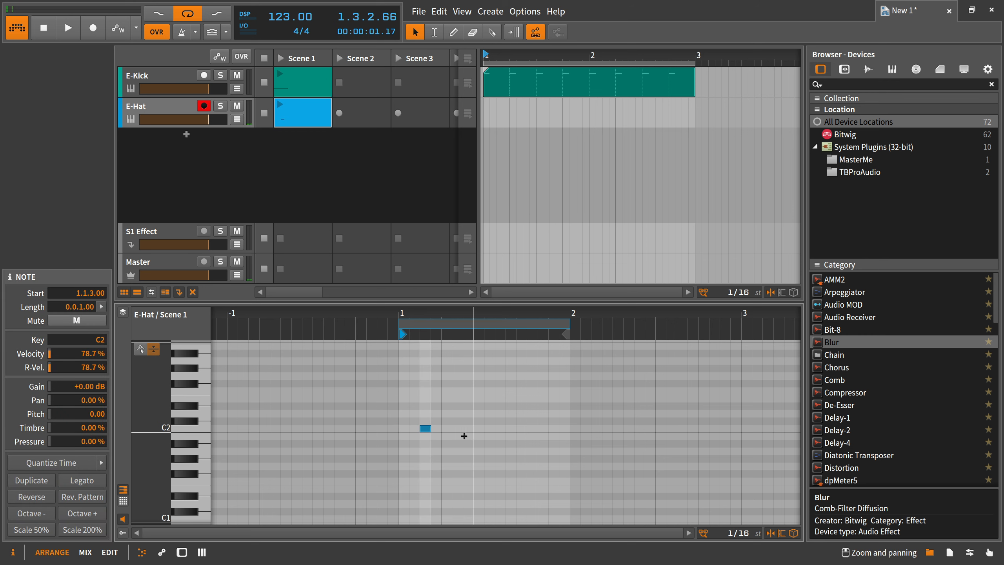
# Shorten the E-Hat clip's loop to one beat and add sixteenth-long C2 notes at 1.1.1, 1.1.2 and 1.1.4
pyautogui.moveTo(567, 325); pyautogui.dragTo(446, 358)
pyautogui.click(455, 402)
pyautogui.moveTo(455, 402); pyautogui.dragTo(466, 466)
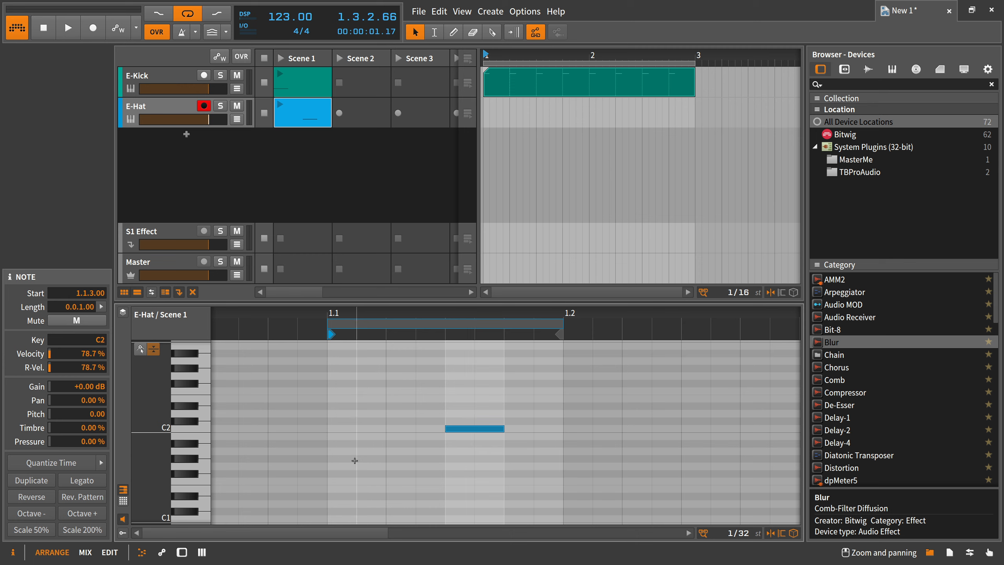
pyautogui.doubleClick(348, 430)
pyautogui.doubleClick(419, 430)
pyautogui.doubleClick(516, 429)
pyautogui.moveTo(412, 445); pyautogui.dragTo(340, 426)
# Lower the velocities of the first and second hat notes, and set the third to 90.2% and the fourth to 18.5%
pyautogui.click(123, 532)
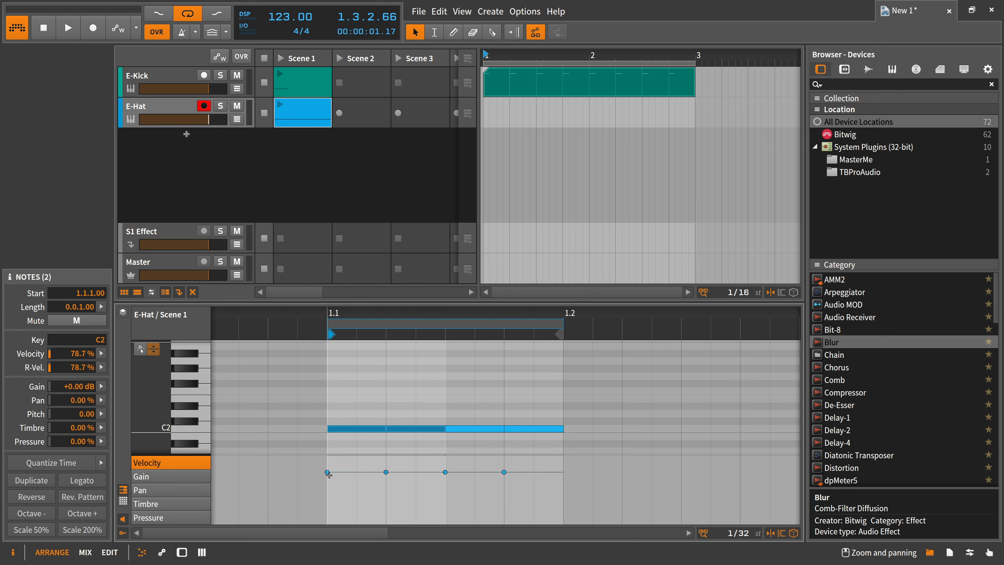
pyautogui.moveTo(327, 472); pyautogui.dragTo(328, 508)
pyautogui.click(382, 489)
pyautogui.moveTo(397, 507); pyautogui.dragTo(405, 498)
pyautogui.moveTo(510, 472); pyautogui.dragTo(512, 510)
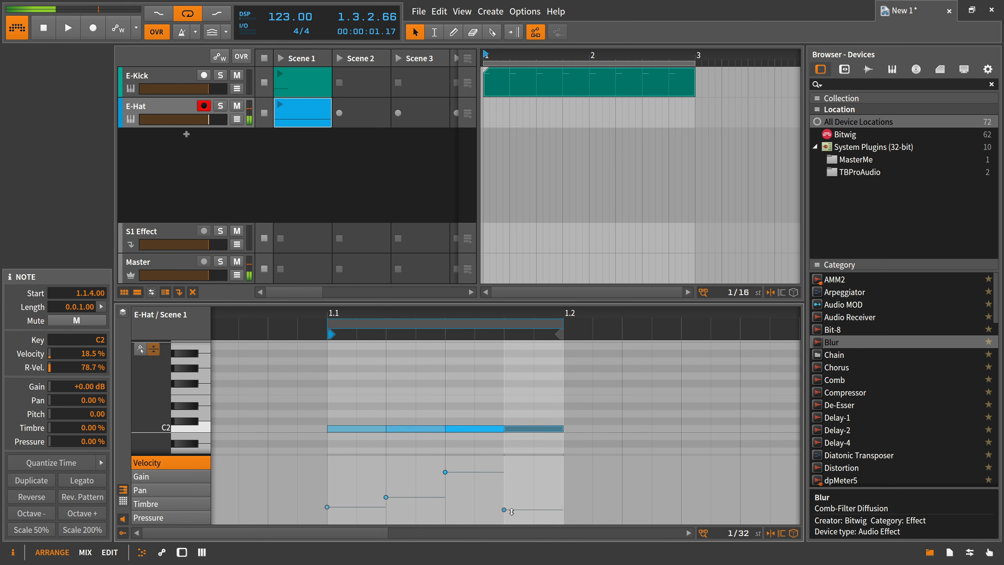
pyautogui.moveTo(479, 473); pyautogui.dragTo(480, 466)
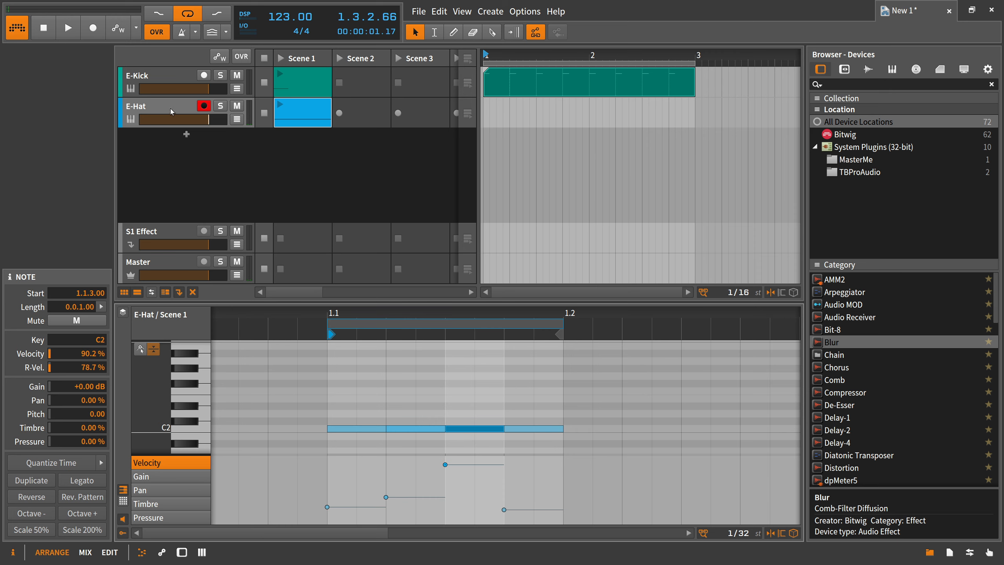
# Show the E-Hat device, shorten its Decay and launch the Scene 1 hat clip to audition it with the kick
pyautogui.press('d')
pyautogui.doubleClick(313, 422)
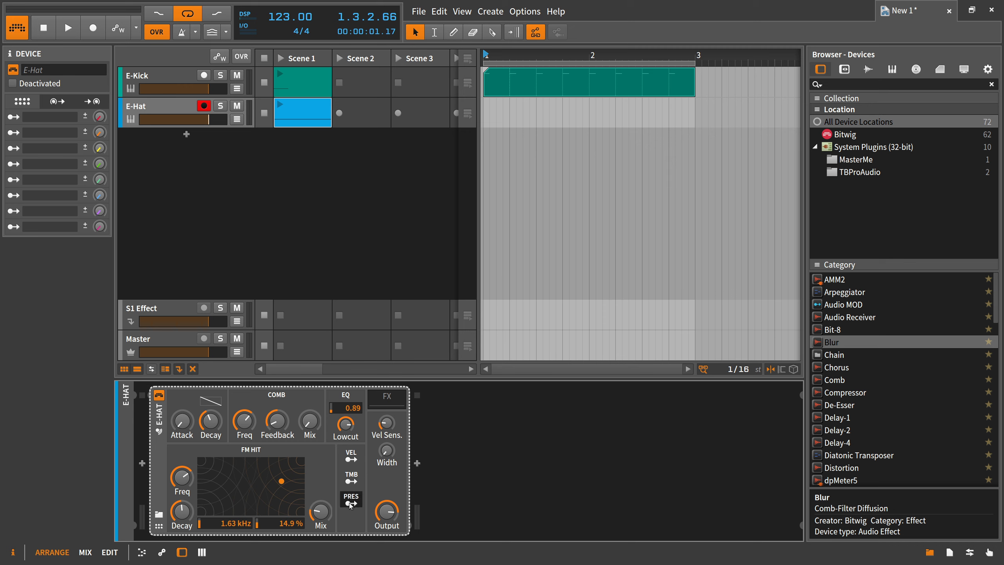
pyautogui.click(350, 457)
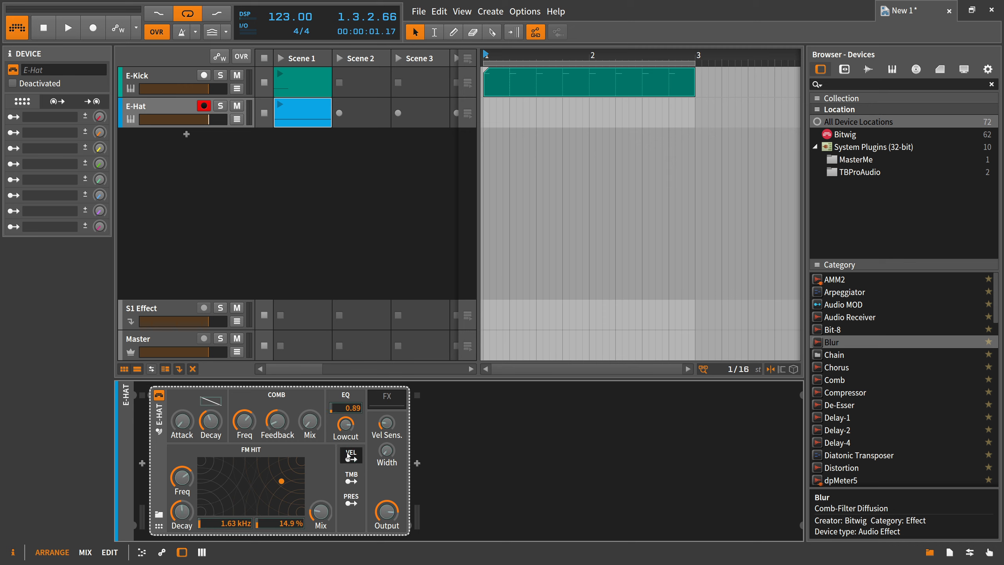
pyautogui.moveTo(210, 422)
pyautogui.mouseDown()
pyautogui.moveTo(211, 411)
pyautogui.moveTo(212, 422)
pyautogui.mouseUp()
pyautogui.click(350, 455)
pyautogui.press('space')
pyautogui.press('space')
pyautogui.click(281, 105)
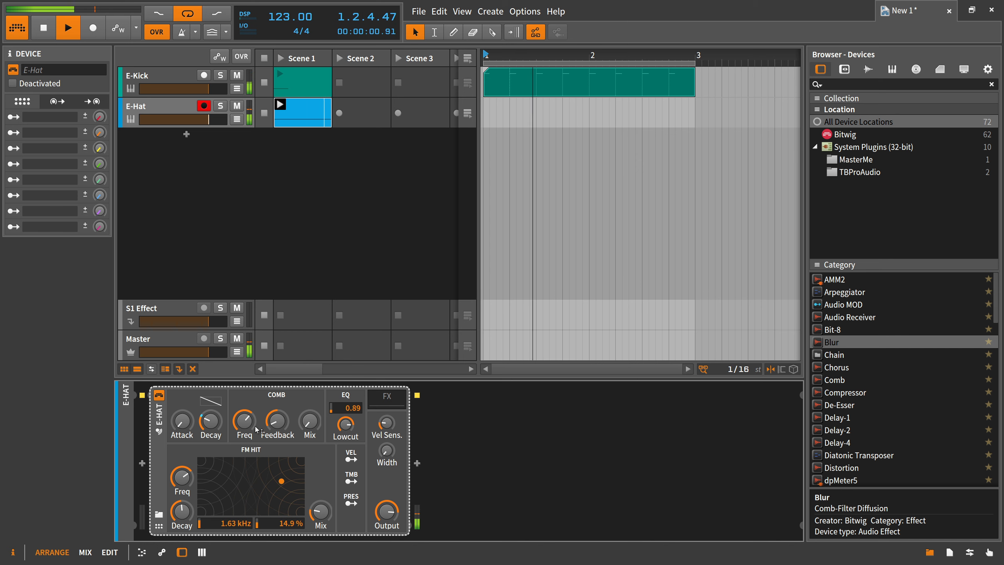
# Map velocity modulation to the E-Hat's Decay and FM Hit Mix while auditioning the beat
pyautogui.click(350, 456)
pyautogui.moveTo(211, 422)
pyautogui.mouseDown()
pyautogui.moveTo(211, 413)
pyautogui.moveTo(216, 424)
pyautogui.mouseUp()
pyautogui.click(357, 456)
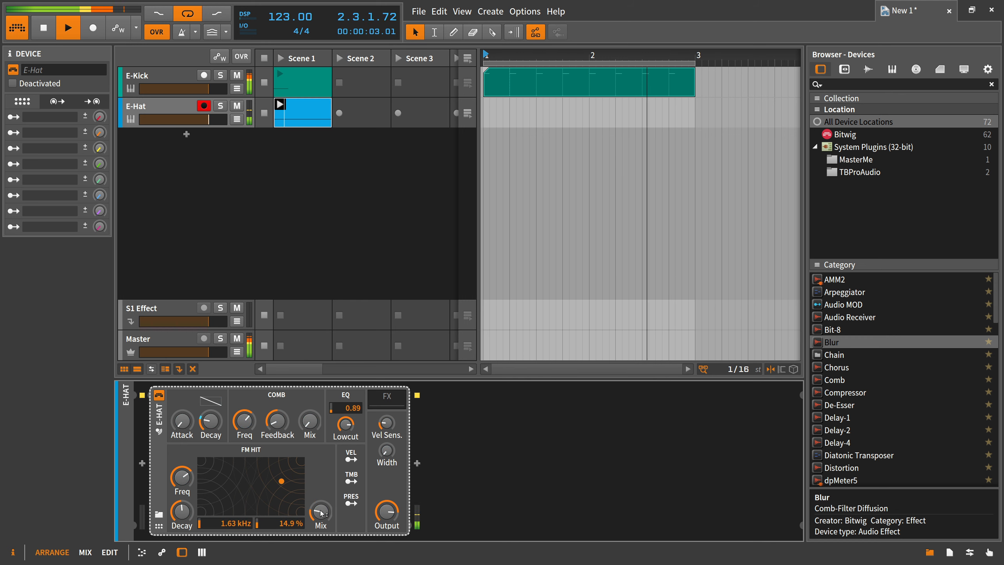
pyautogui.moveTo(321, 513)
pyautogui.mouseDown()
pyautogui.moveTo(321, 502)
pyautogui.moveTo(321, 516)
pyautogui.mouseUp()
pyautogui.press('space')
pyautogui.click(351, 457)
pyautogui.press('space')
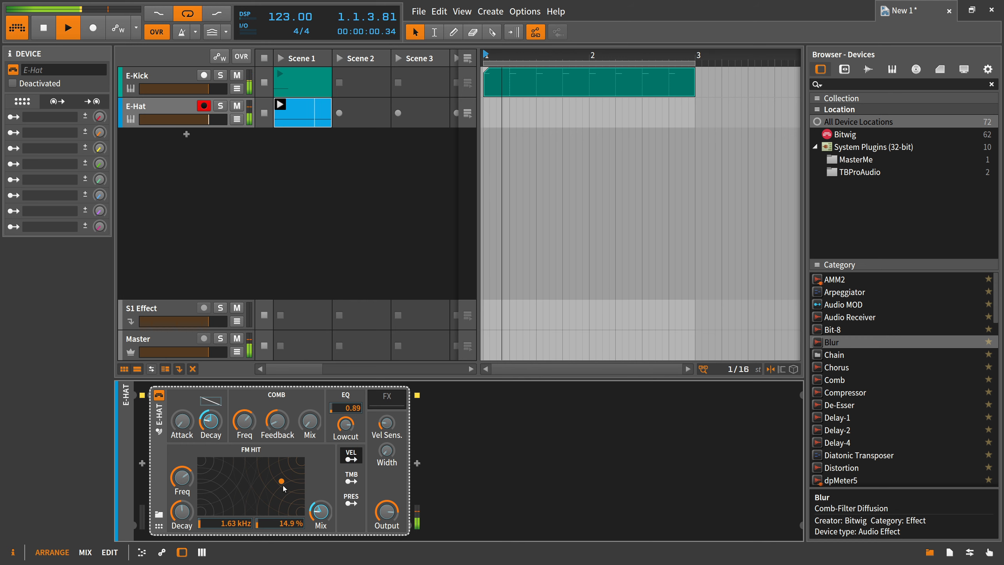
# Set the E-Hat's FM Hit to 2.75 kHz and 26.2%, and adjust its Velocity Sensitivity while auditioning the beat
pyautogui.moveTo(281, 481)
pyautogui.mouseDown()
pyautogui.moveTo(232, 494)
pyautogui.moveTo(202, 476)
pyautogui.moveTo(202, 463)
pyautogui.moveTo(291, 493)
pyautogui.moveTo(294, 470)
pyautogui.mouseUp()
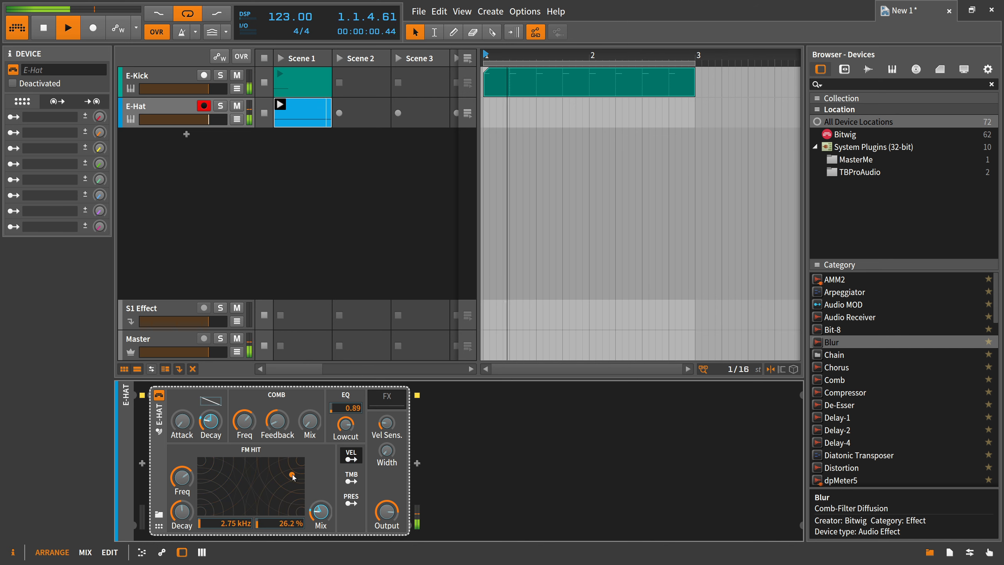
pyautogui.press('space')
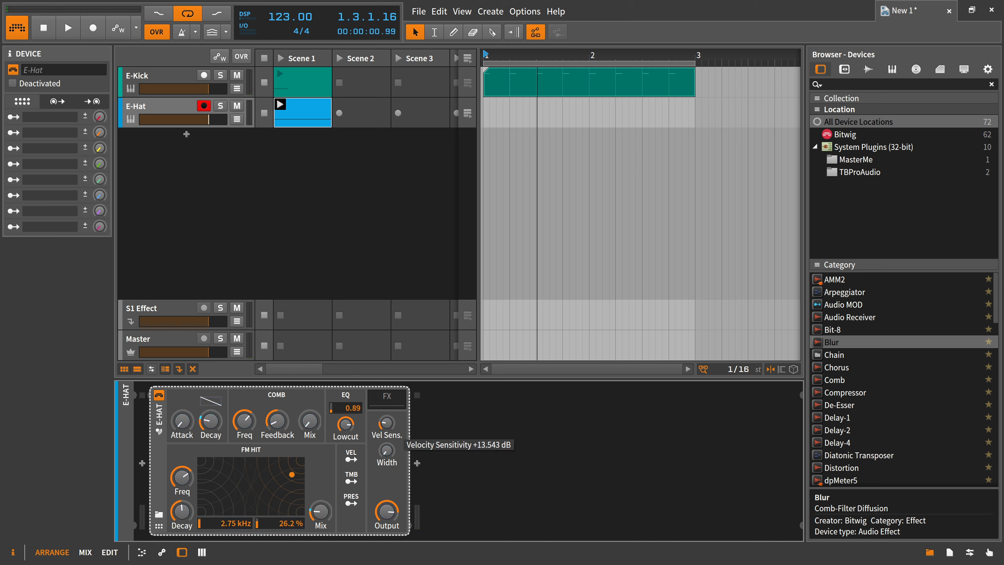
pyautogui.press('space')
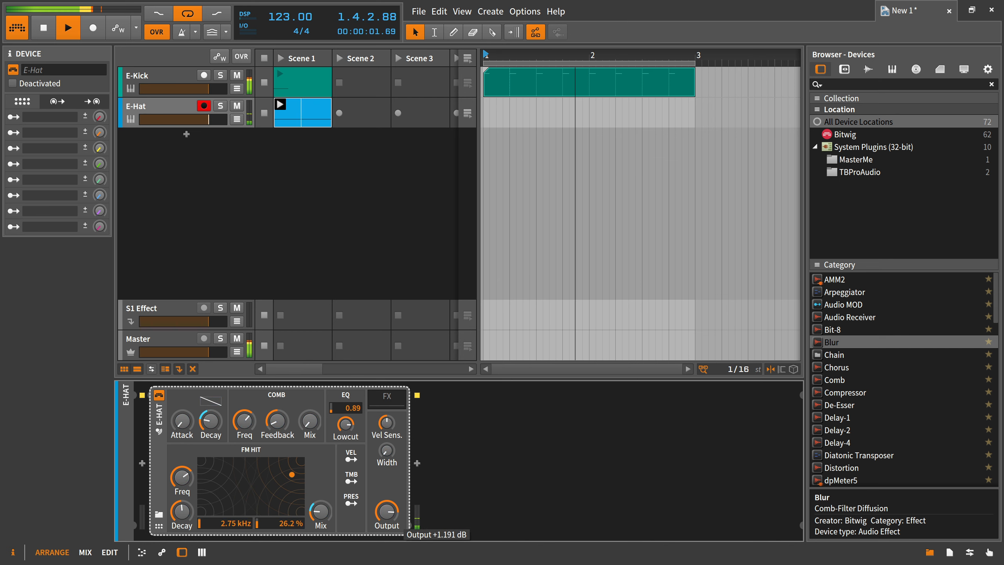
pyautogui.press('space')
pyautogui.moveTo(390, 513)
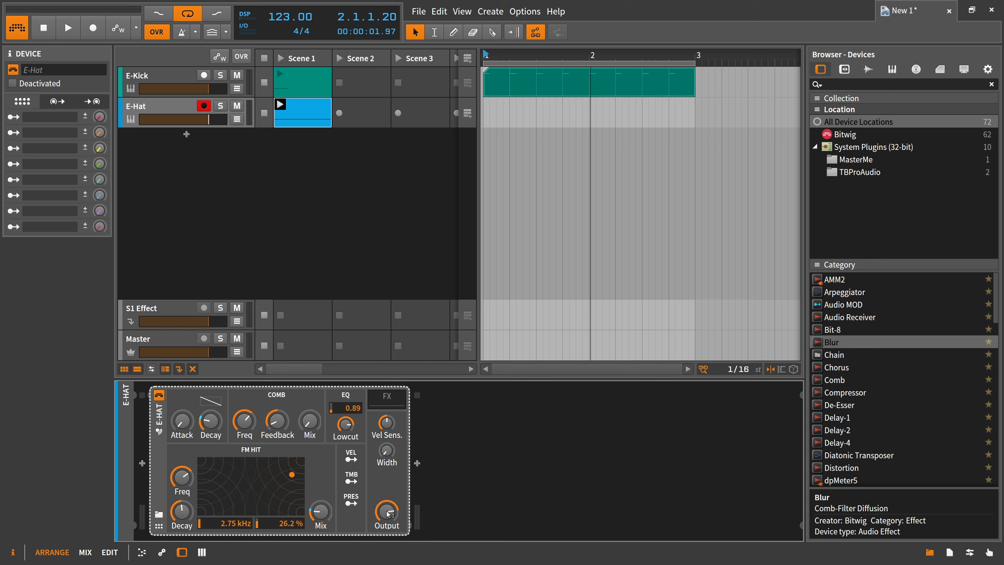
pyautogui.press('space')
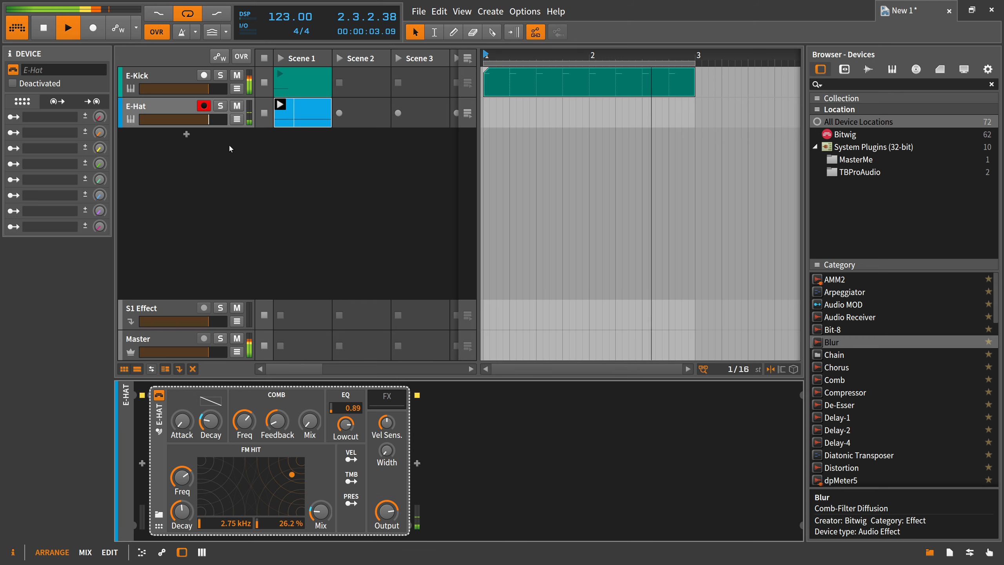
pyautogui.press('space')
# Add an instrument track below E-Hat and load the E-Clap device on it by searching for "clap"
pyautogui.click(186, 134)
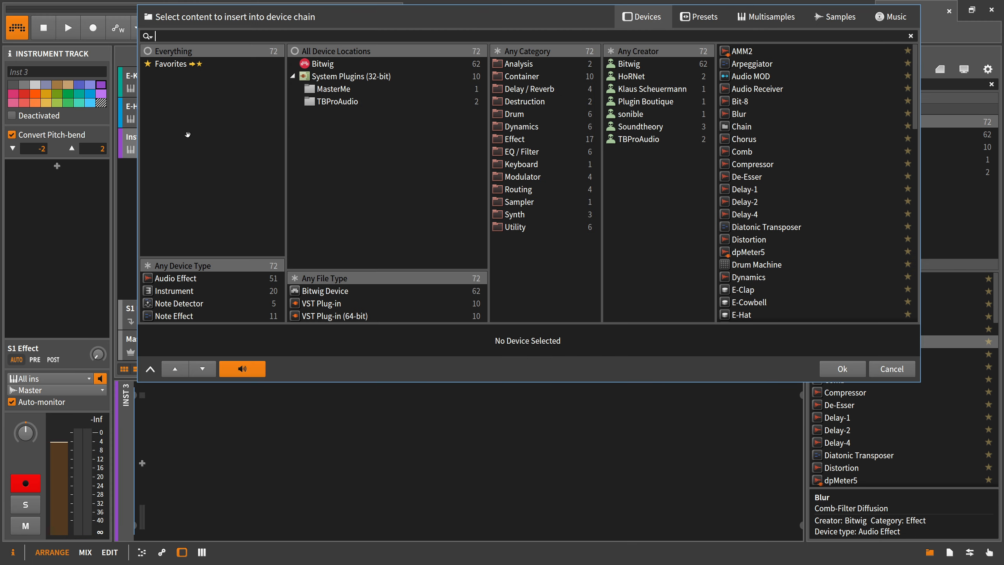
pyautogui.write('clap')
pyautogui.press('Return')
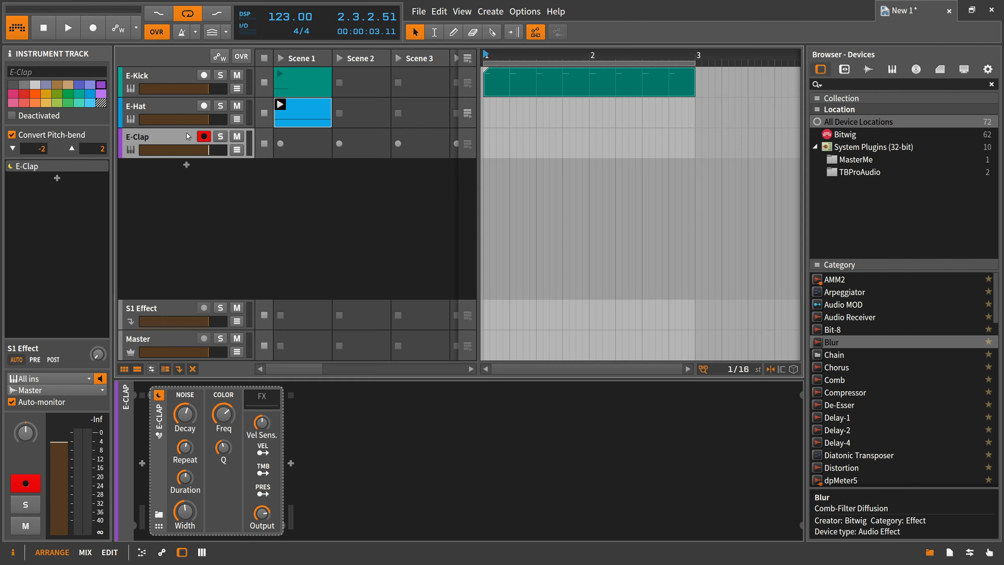
pyautogui.click(307, 143)
pyautogui.hotkey('alt', '2')
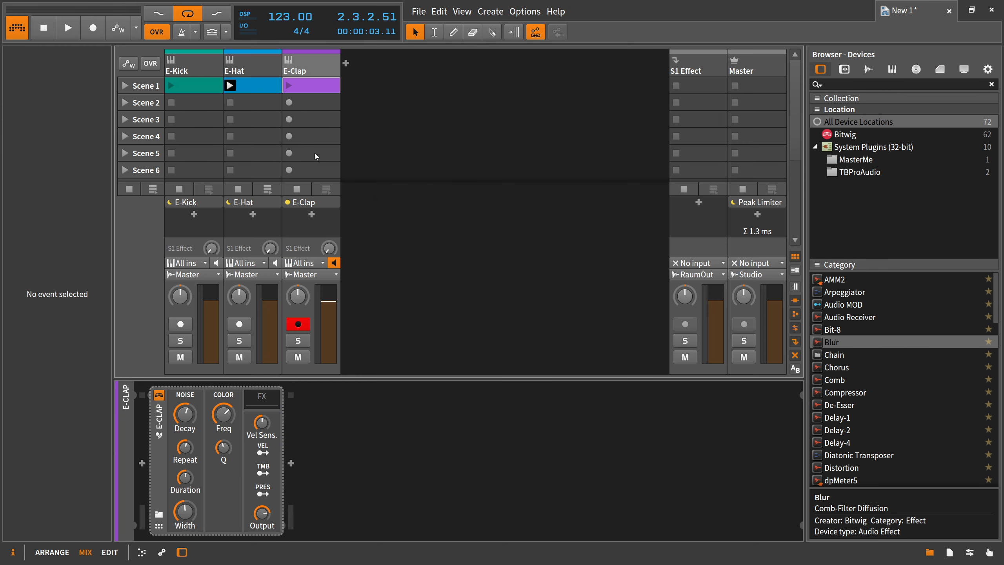
pyautogui.hotkey('alt', '1')
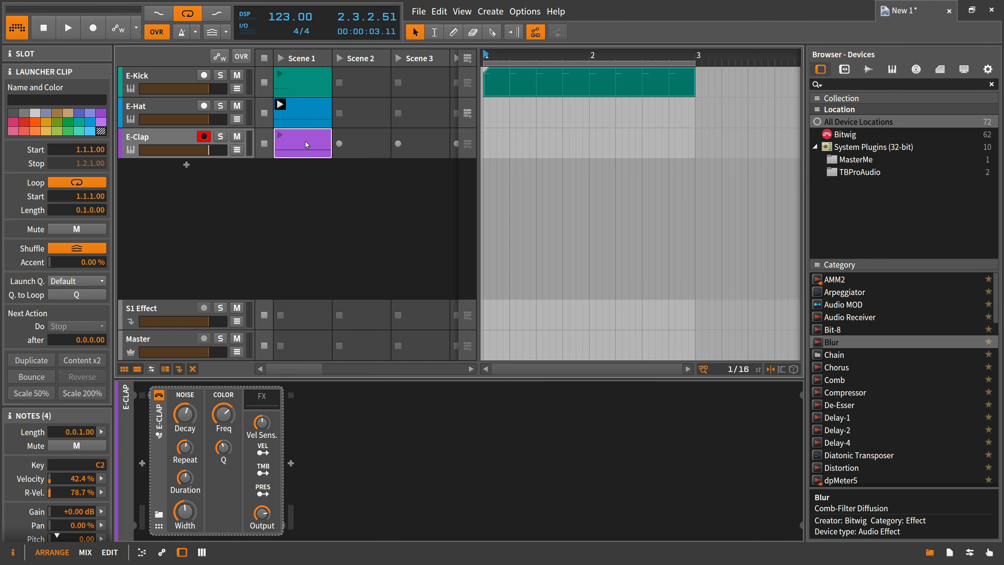
# Open an empty E-Clap clip in Scene 1 and place sixteenth-long C2 notes on beats 2 and 4
pyautogui.doubleClick(304, 143)
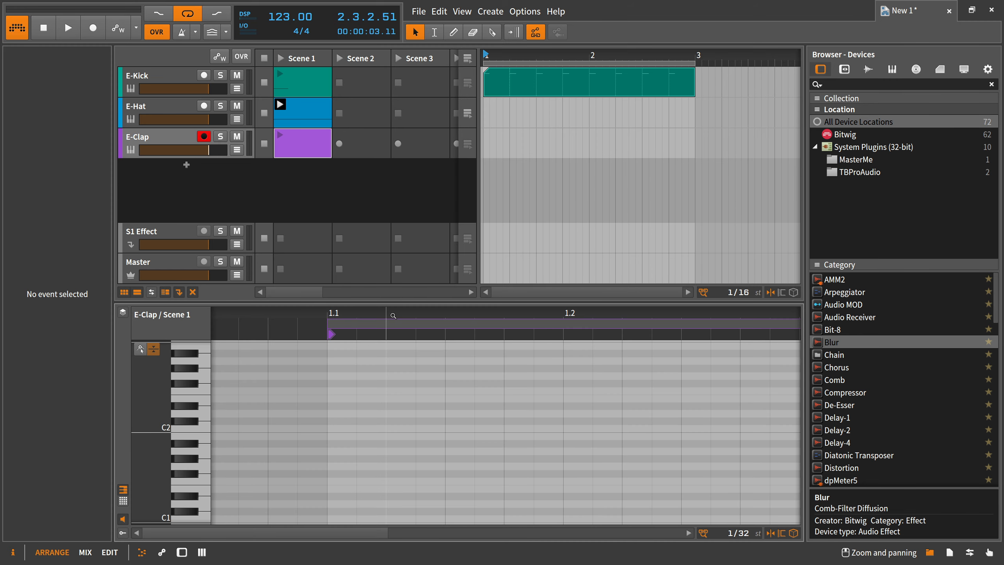
pyautogui.moveTo(393, 315); pyautogui.dragTo(358, 318)
pyautogui.doubleClick(431, 433)
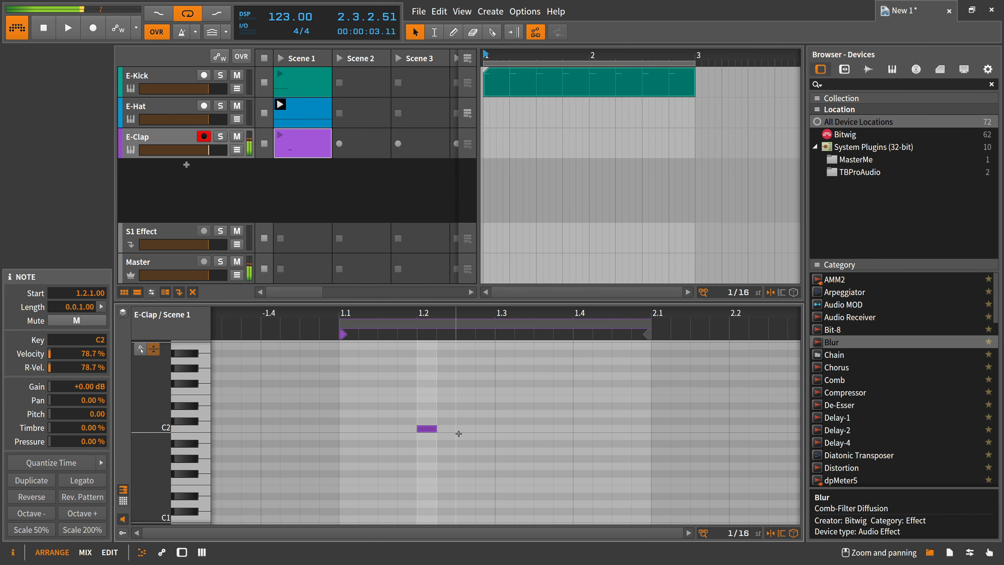
pyautogui.doubleClick(577, 429)
# Shape the E-Clap with minimum Repeat and Duration, full Width, and adjusted Decay, Freq and Q while its clip plays
pyautogui.press('d')
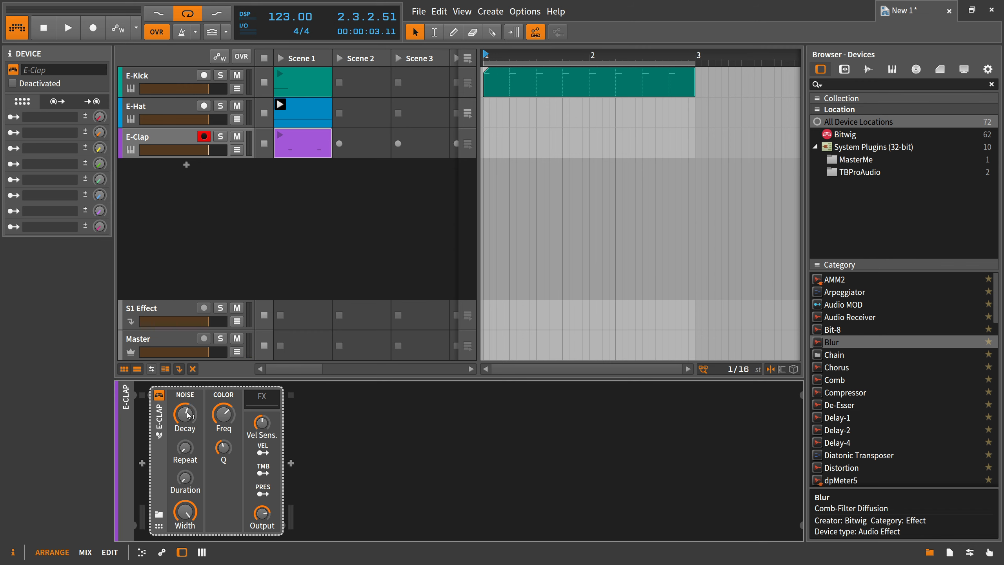
pyautogui.click(280, 145)
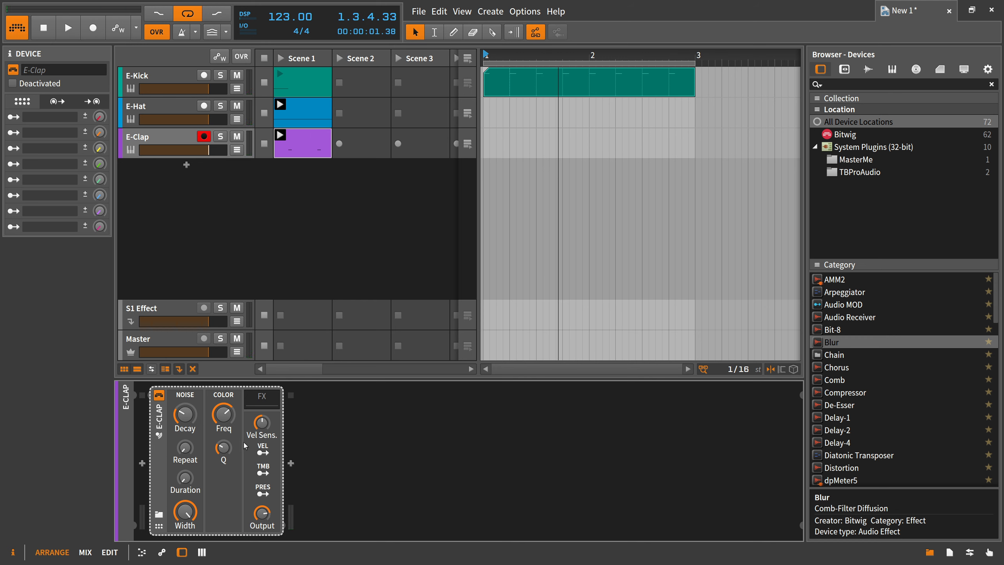
pyautogui.press('space')
pyautogui.moveTo(224, 448); pyautogui.dragTo(224, 423)
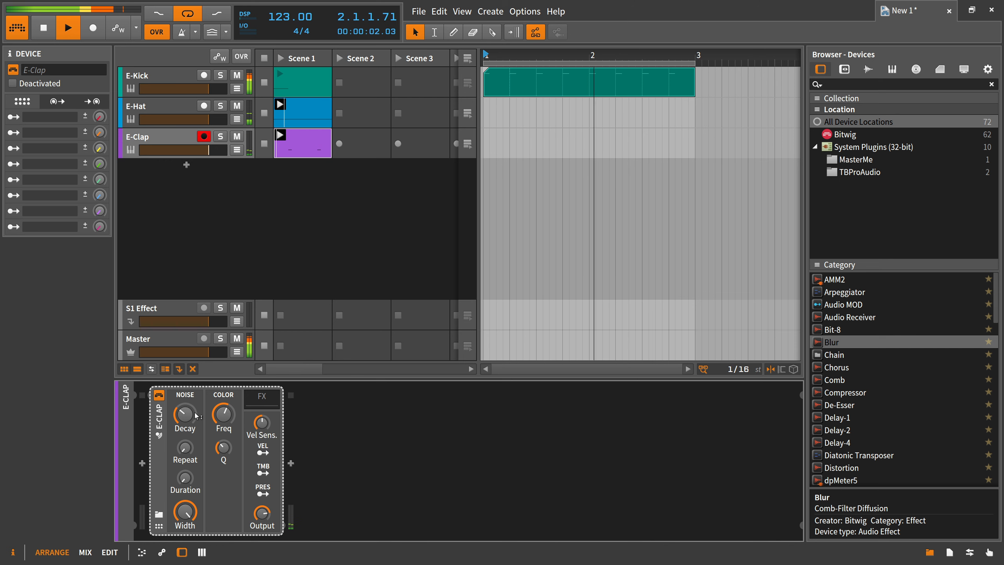
pyautogui.press('space')
# Shorten the E-Kick's generator Decay and fine-tune its pitch modulation Decay while all three patterns play
pyautogui.click(165, 84)
pyautogui.press('space')
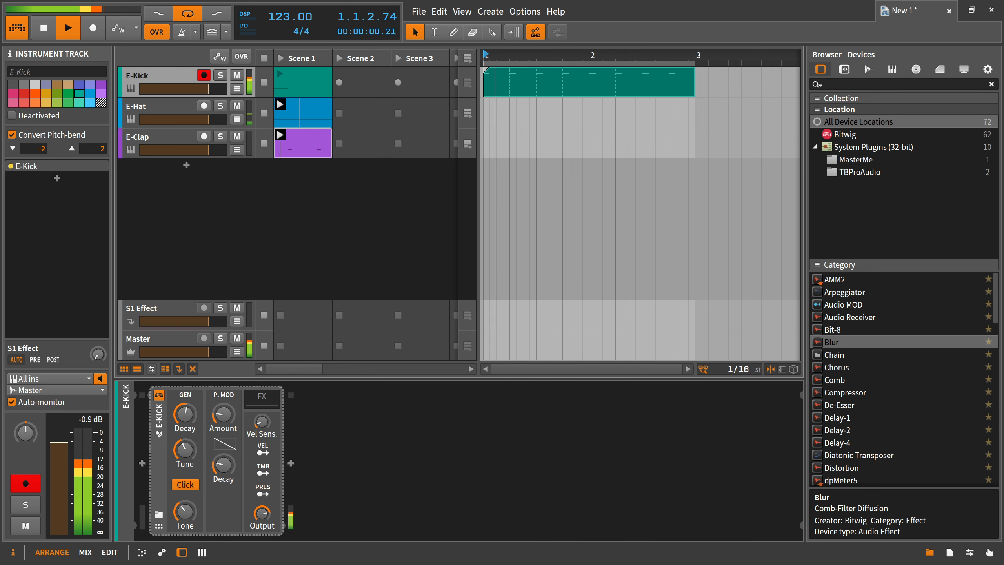
pyautogui.moveTo(185, 414); pyautogui.dragTo(185, 411)
pyautogui.moveTo(224, 465); pyautogui.dragTo(223, 460)
pyautogui.moveTo(185, 414); pyautogui.dragTo(185, 411)
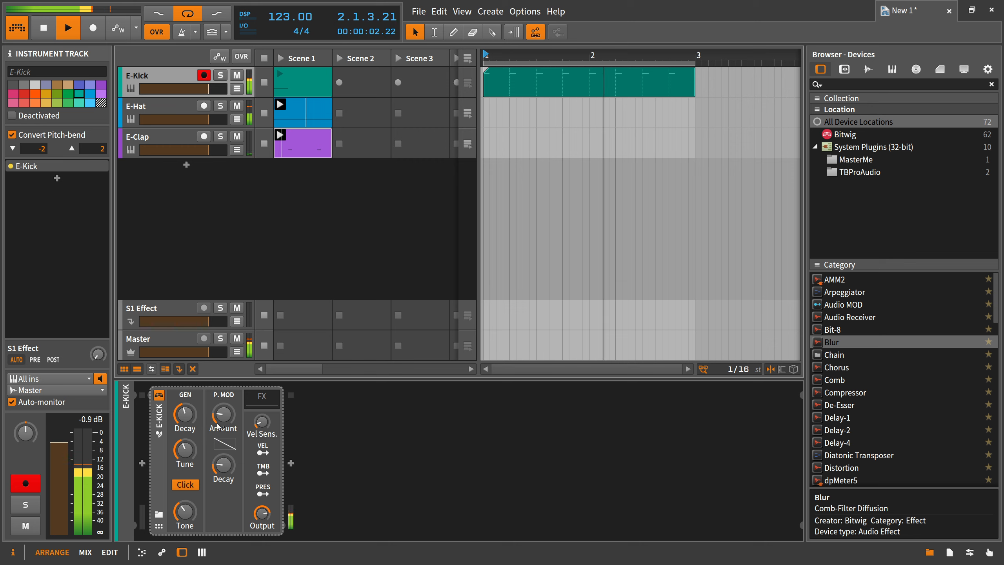
pyautogui.press('space')
# Insert a Multiband FX-2 into the E-Kick's nested FX chain by searching for "fx"
pyautogui.click(305, 455)
pyautogui.write('fx')
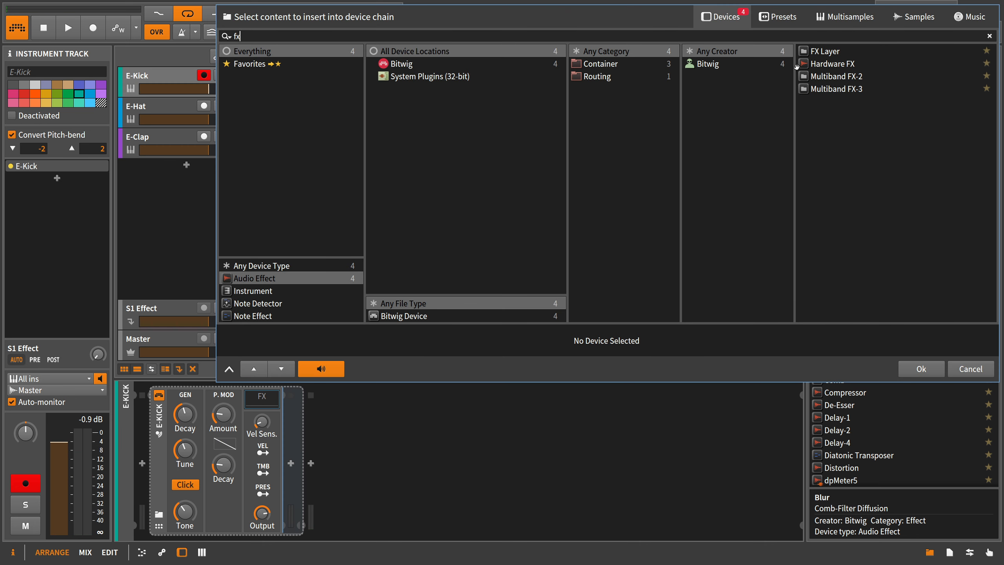
pyautogui.doubleClick(843, 80)
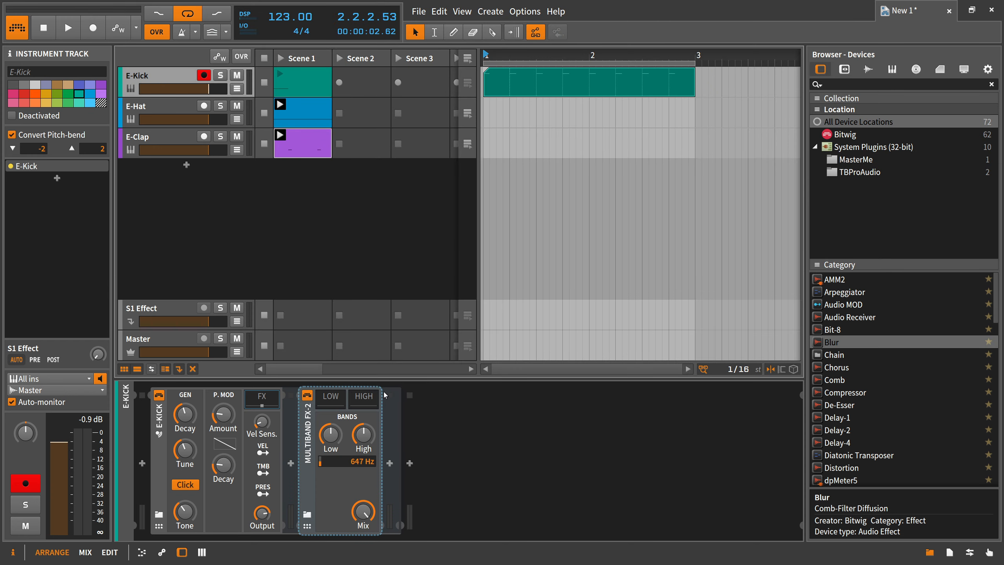
# Insert an EQ-2 into the Multiband FX-2's high band and set its Lo band to a low cut at 986 Hz
pyautogui.click(390, 462)
pyautogui.write('eq')
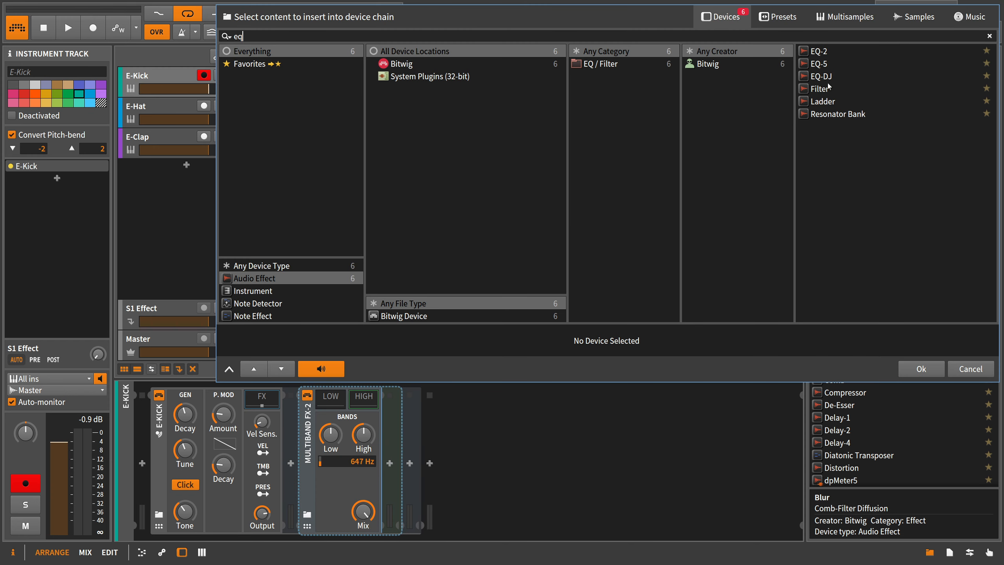
pyautogui.doubleClick(822, 52)
pyautogui.click(452, 480)
pyautogui.click(455, 507)
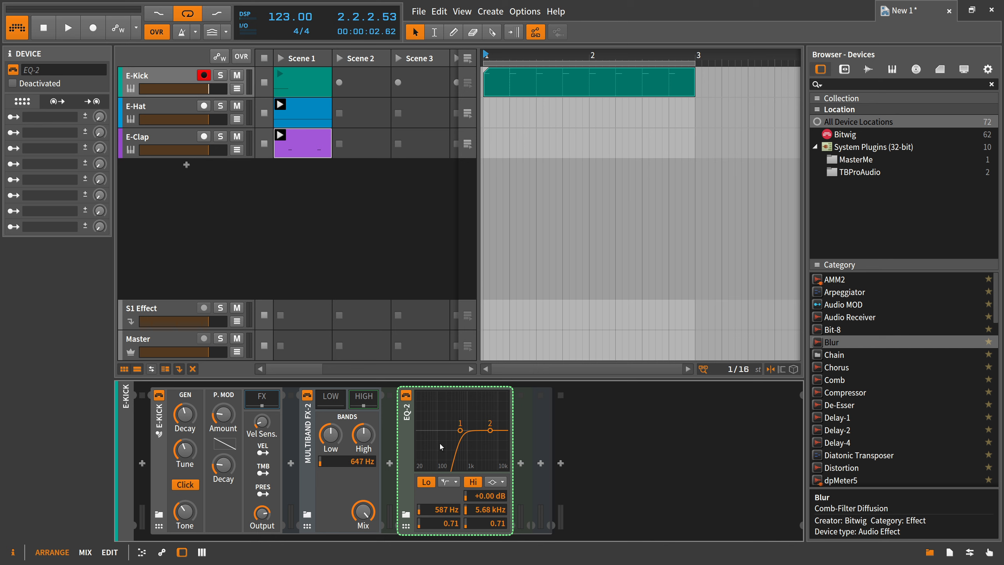
pyautogui.press('space')
pyautogui.moveTo(448, 510)
pyautogui.mouseDown()
pyautogui.moveTo(480, 412)
pyautogui.moveTo(447, 507)
pyautogui.moveTo(448, 490)
pyautogui.moveTo(460, 515)
pyautogui.mouseUp()
pyautogui.press('space')
# Add a Distortion after the EQ-2, adjust its Drive while the beat plays, and collapse the high-band chain
pyautogui.click(521, 463)
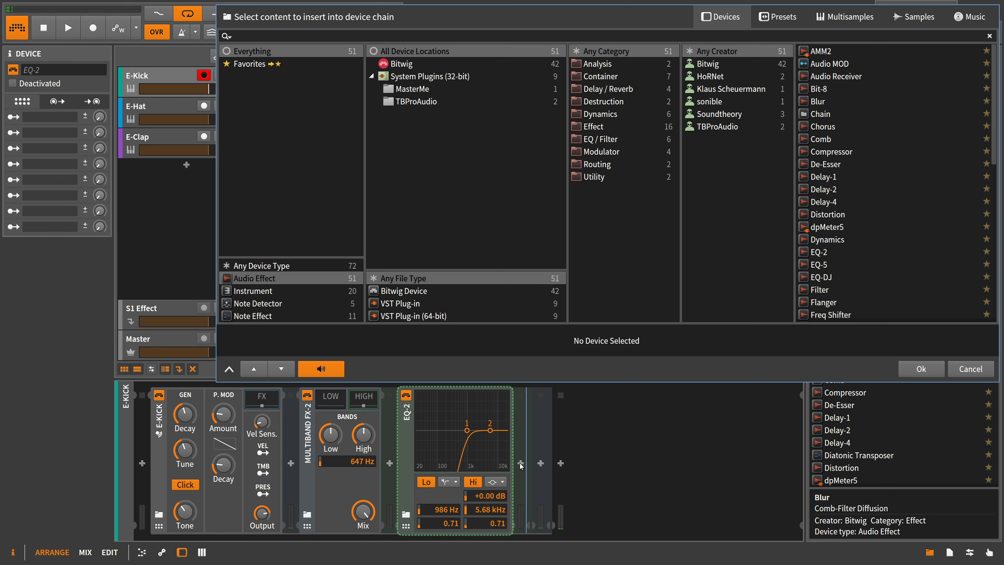
pyautogui.write('dist')
pyautogui.press('Return')
pyautogui.press('space')
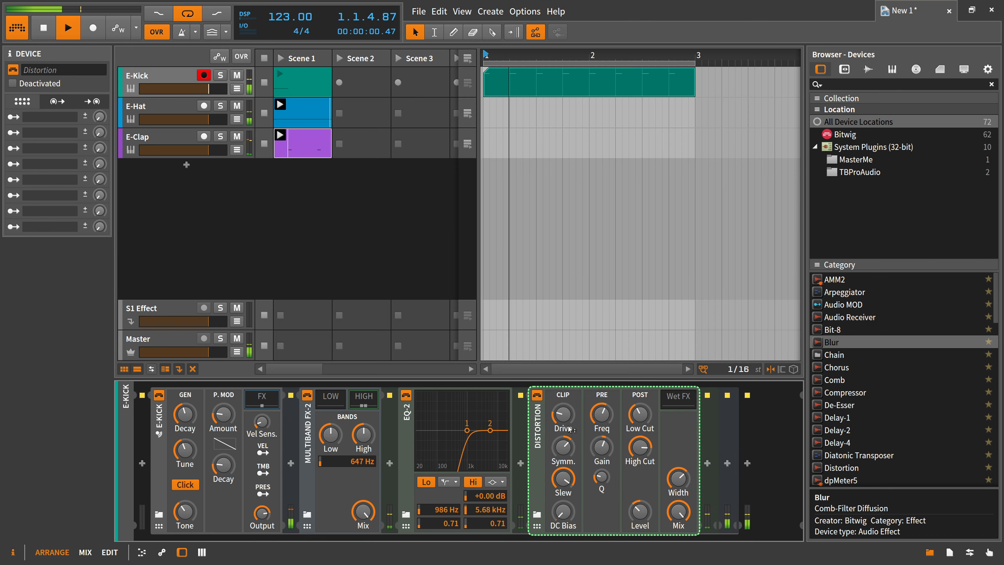
pyautogui.moveTo(563, 415)
pyautogui.moveTo(563, 415); pyautogui.dragTo(563, 438)
pyautogui.press('space')
pyautogui.click(364, 396)
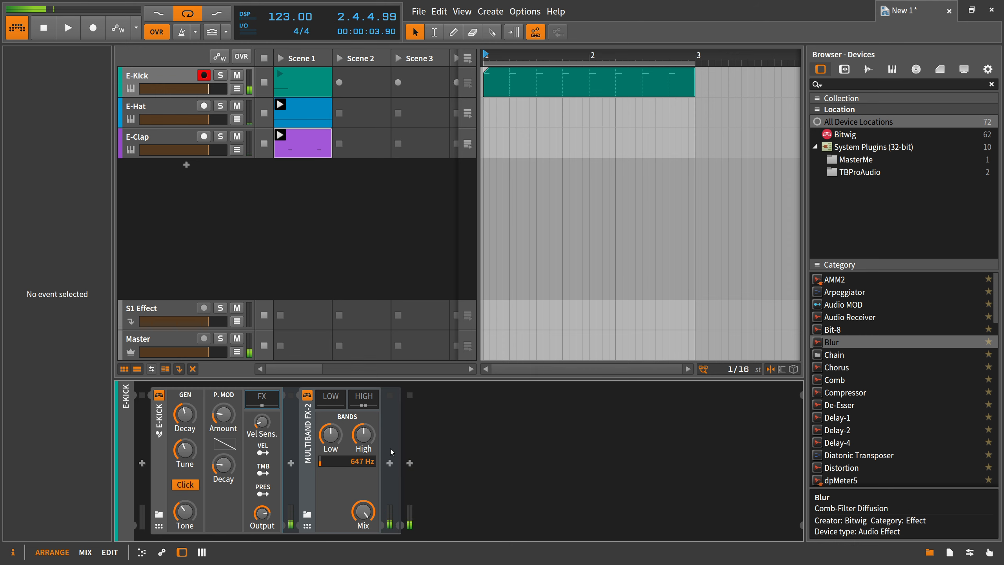
# Insert a Peak Limiter after the Multiband FX-2, audition the beat, and collapse the E-Kick's FX chain
pyautogui.click(389, 462)
pyautogui.write('peak')
pyautogui.press('Return')
pyautogui.press('space')
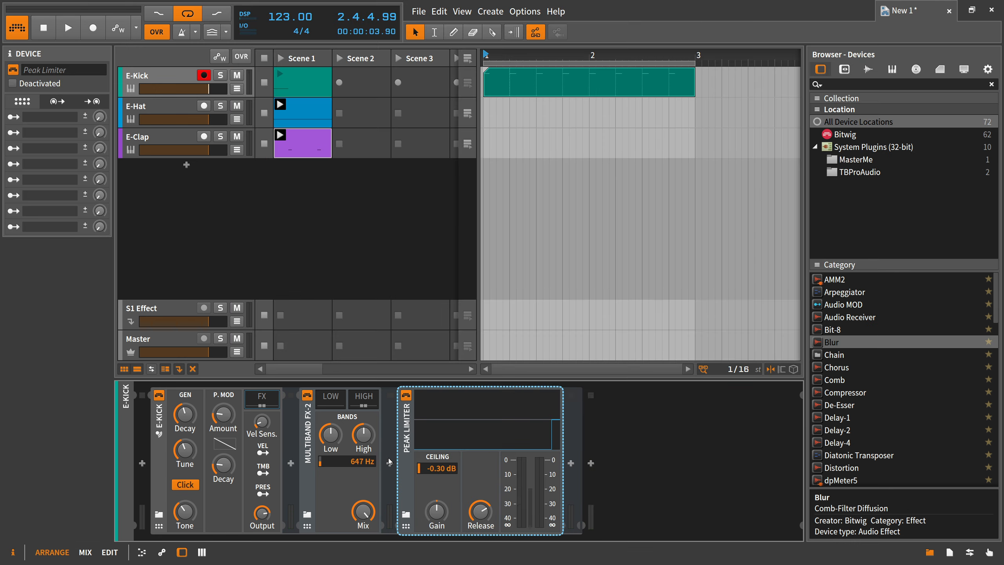
pyautogui.moveTo(437, 511); pyautogui.dragTo(481, 515)
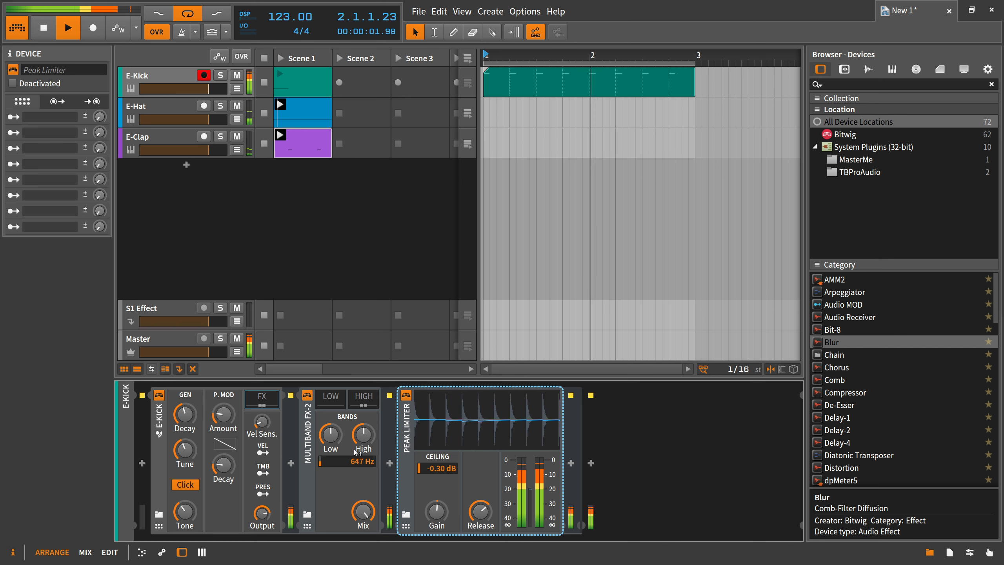
pyautogui.press('space')
pyautogui.click(270, 397)
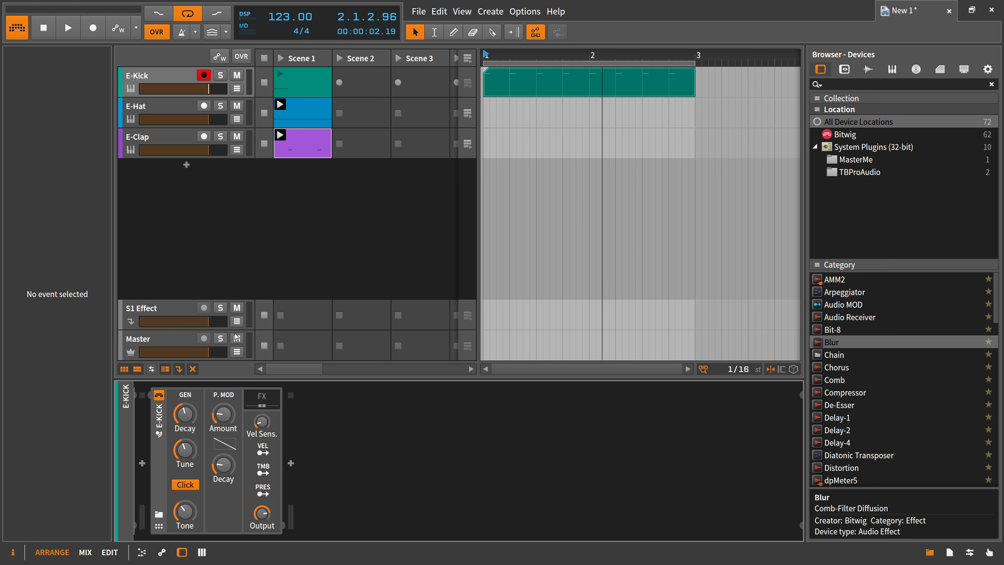
# Group the E-Kick, E-Hat and E-Clap tracks and name the group Drums
pyautogui.click(183, 75)
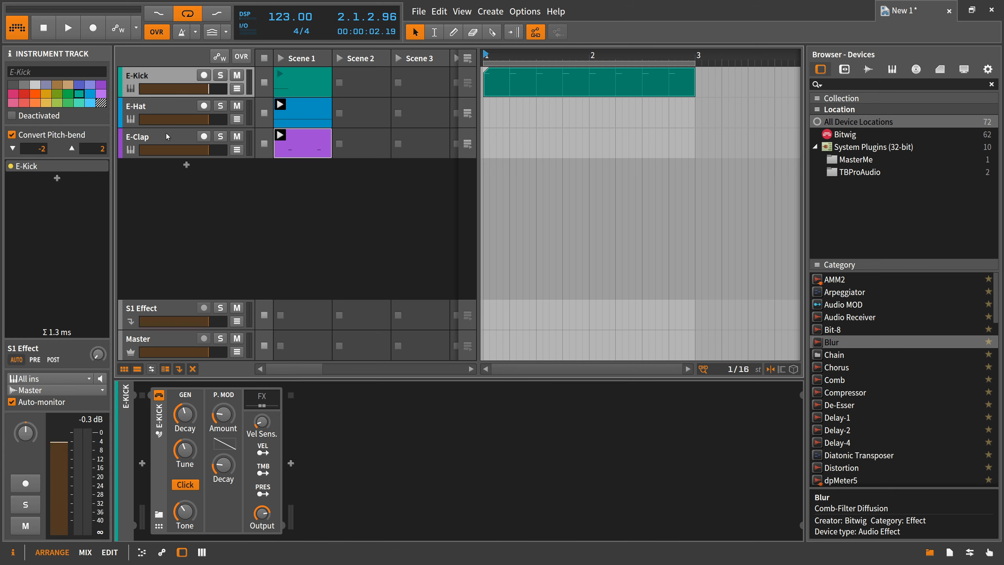
pyautogui.keyDown('shift'); pyautogui.click(163, 138); pyautogui.keyUp('shift')
pyautogui.hotkey('ctrl', 'g')
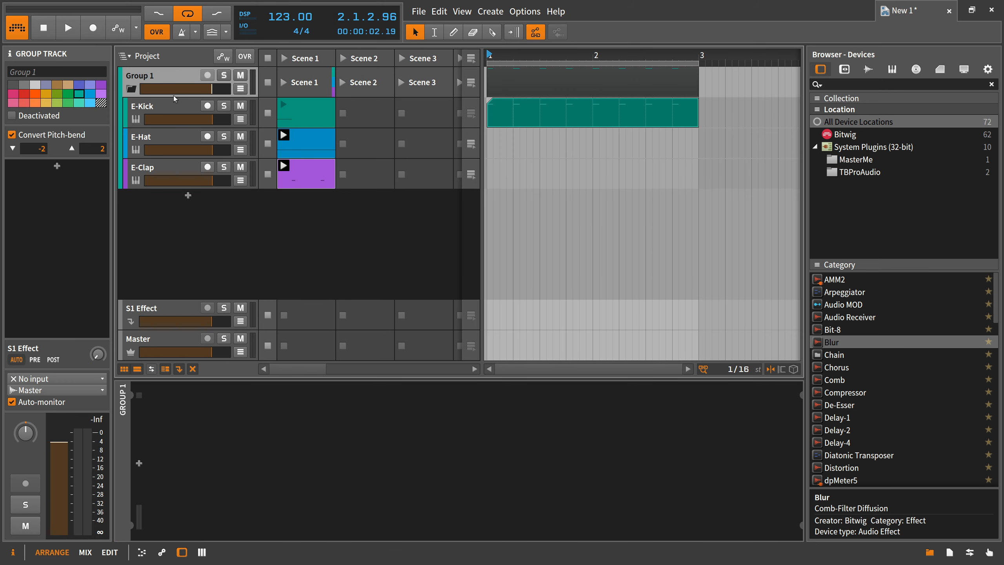
pyautogui.doubleClick(162, 76)
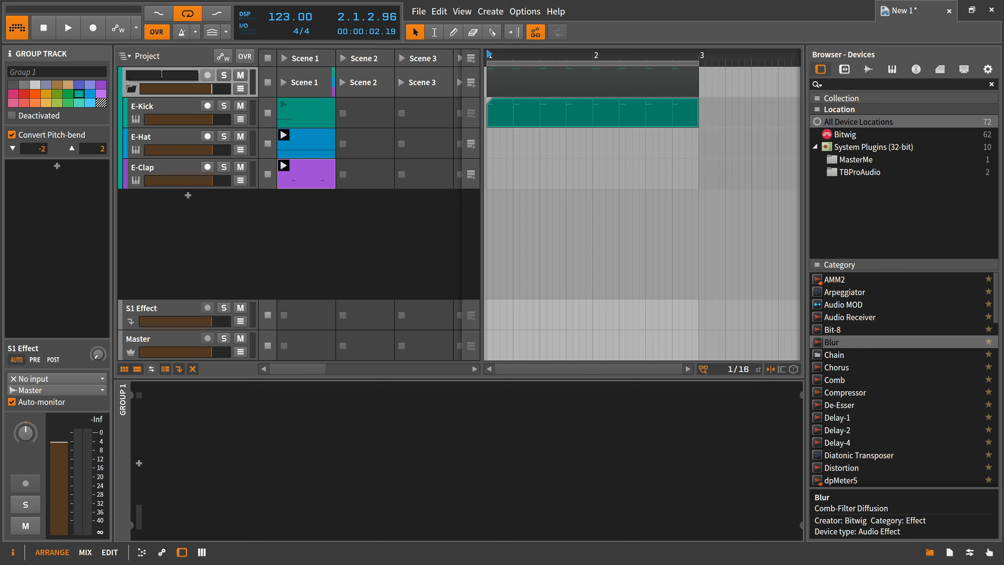
pyautogui.write('Drums')
pyautogui.press('Return')
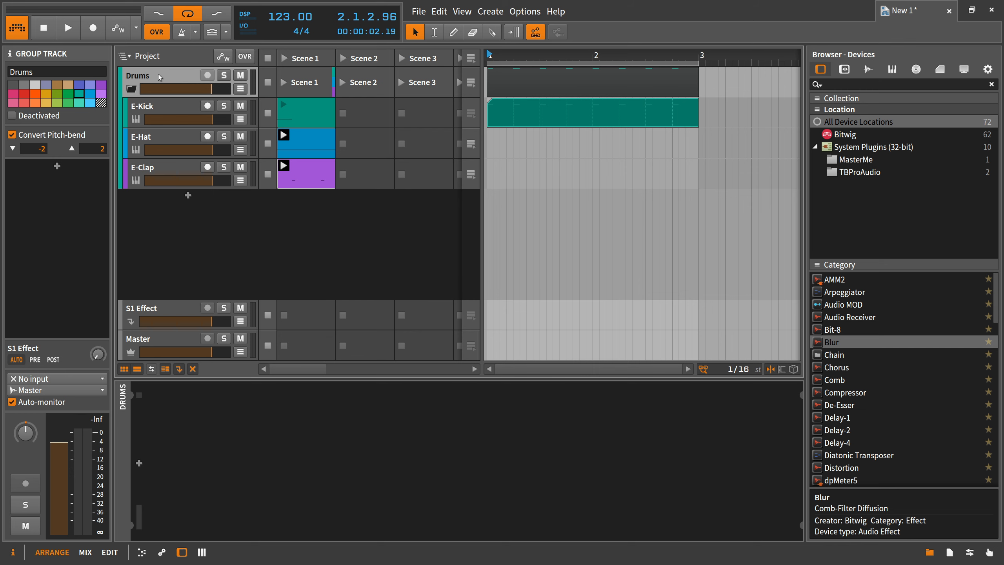
# Insert a Transient Control on the Drums group by searching for "trans" and adjust its sustain settings while the beat plays
pyautogui.click(140, 464)
pyautogui.write('trans')
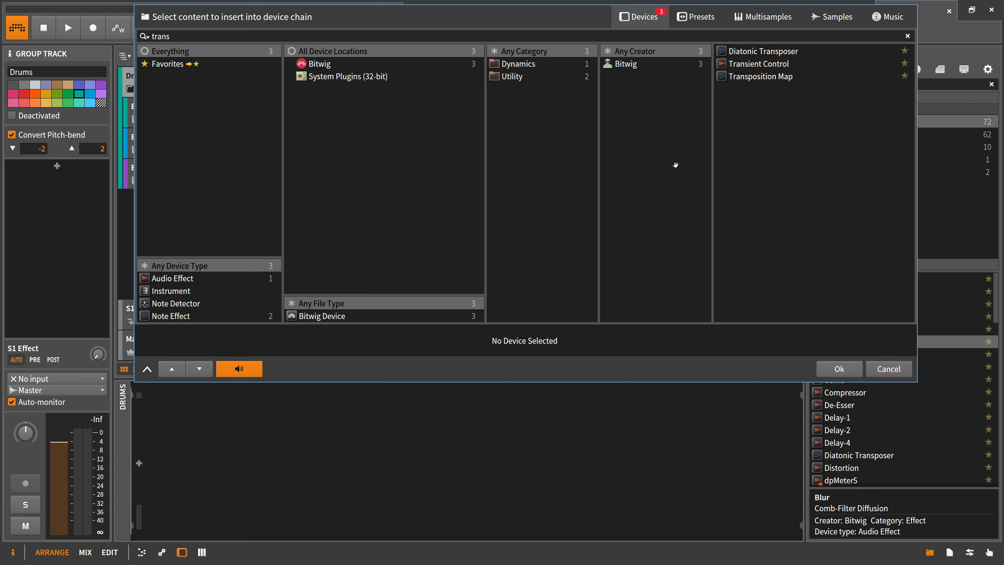
pyautogui.doubleClick(744, 65)
pyautogui.press('space')
pyautogui.press('space')
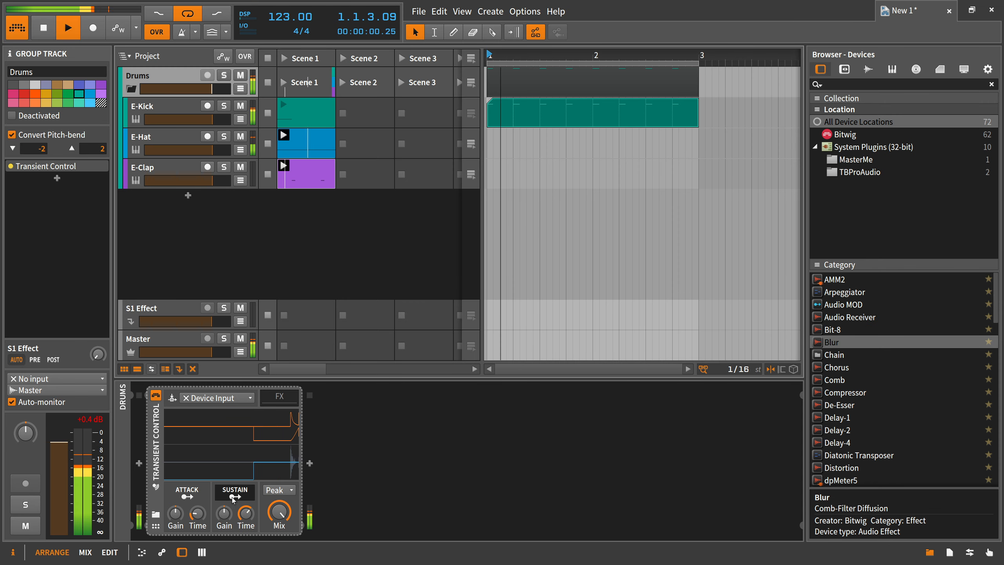
pyautogui.press('space')
pyautogui.moveTo(228, 516); pyautogui.dragTo(228, 503)
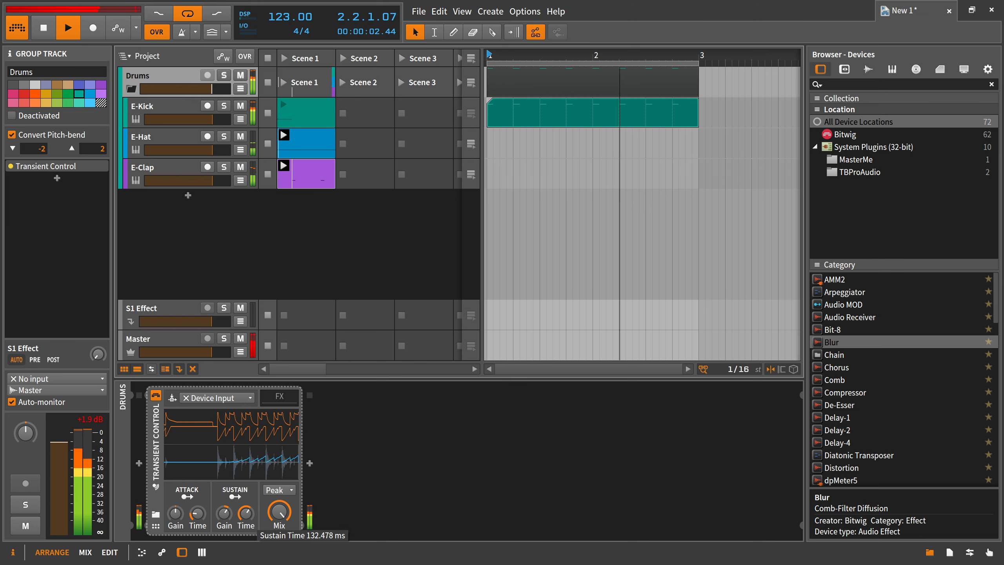
pyautogui.press('space')
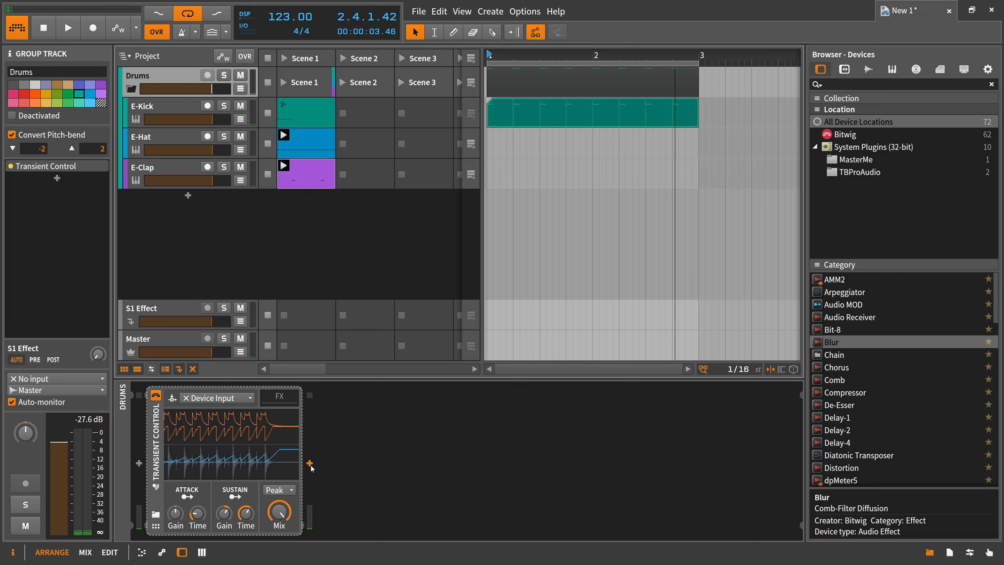
# Add a Peak Limiter after the Transient Control, with a release of about 63 ms and a ceiling of 0 dB, and audition the beat
pyautogui.click(310, 463)
pyautogui.write('peak')
pyautogui.press('Return')
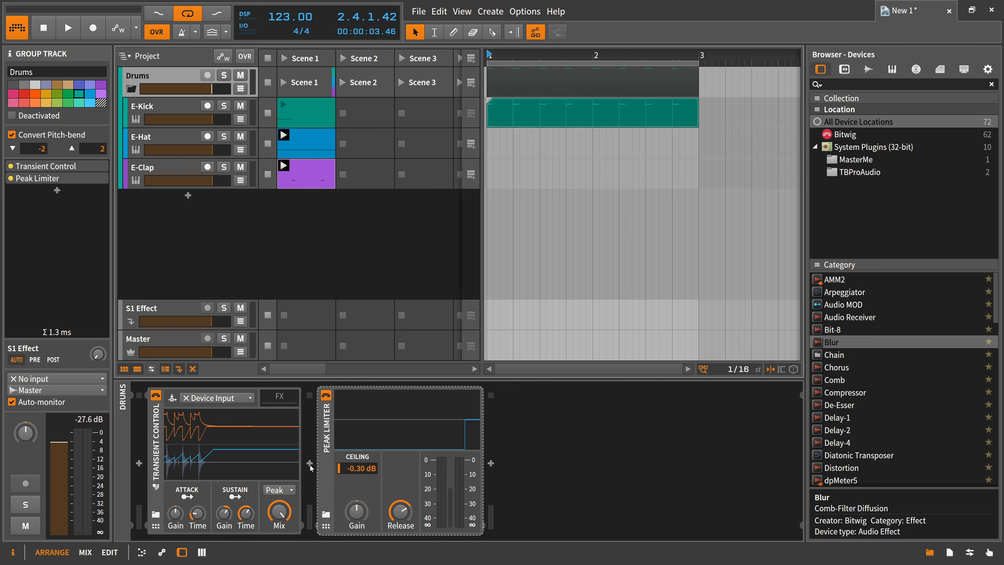
pyautogui.press('space')
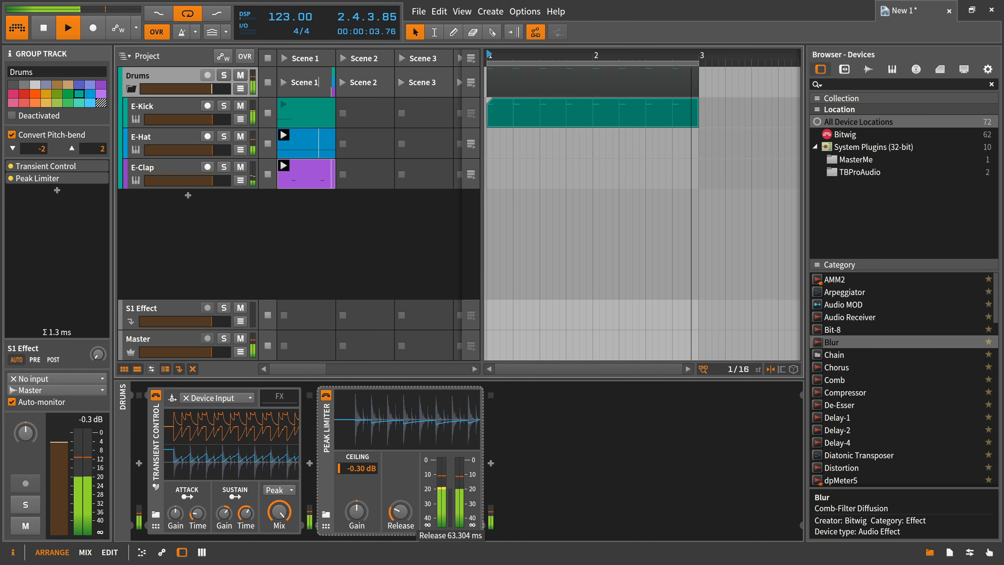
pyautogui.doubleClick(367, 467)
pyautogui.write('0')
pyautogui.press('Return')
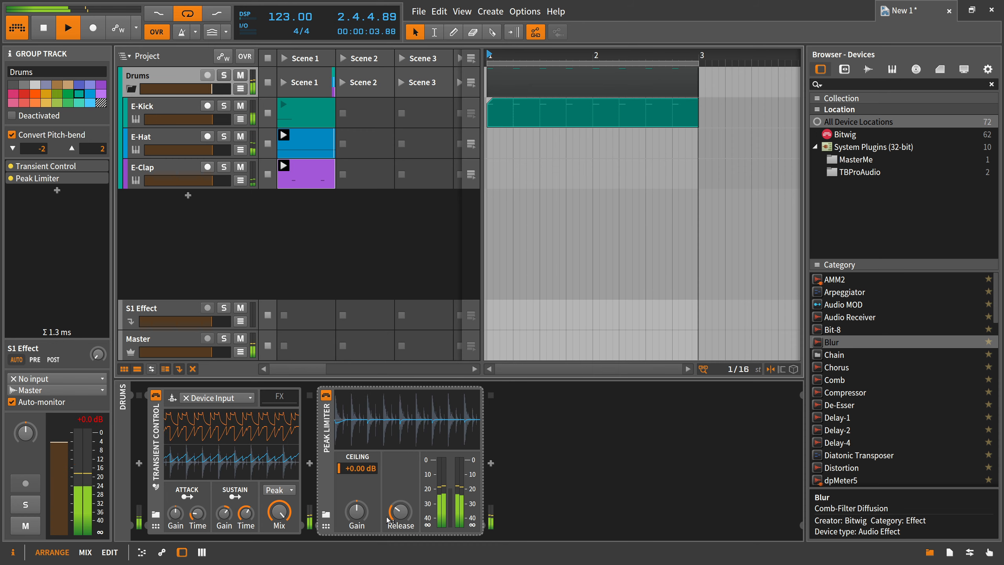
pyautogui.press('space')
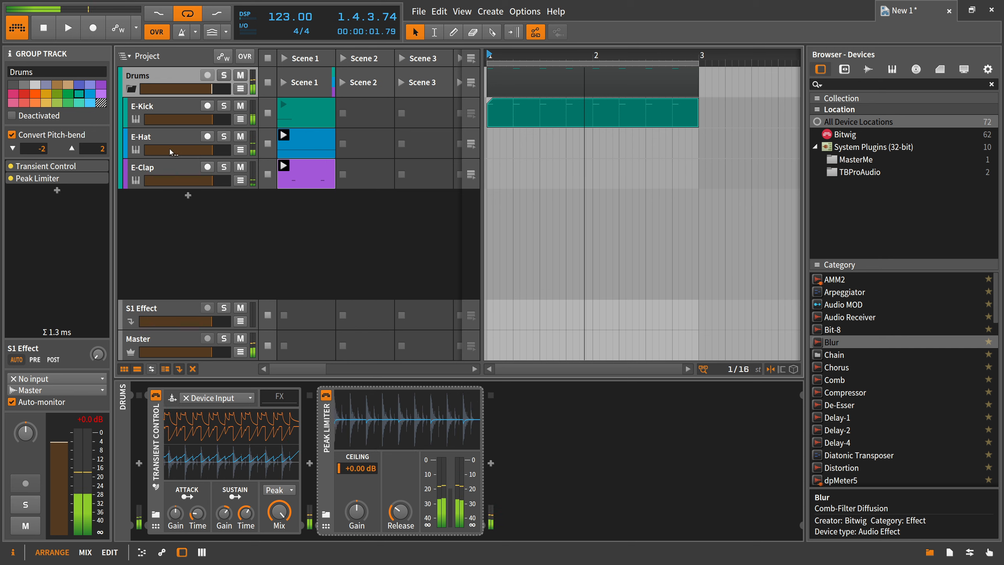
# Adjust the E-Clap's Freq, set its Q to about 1.34 and its Output to about -8.3 dB while auditioning the beat
pyautogui.click(166, 170)
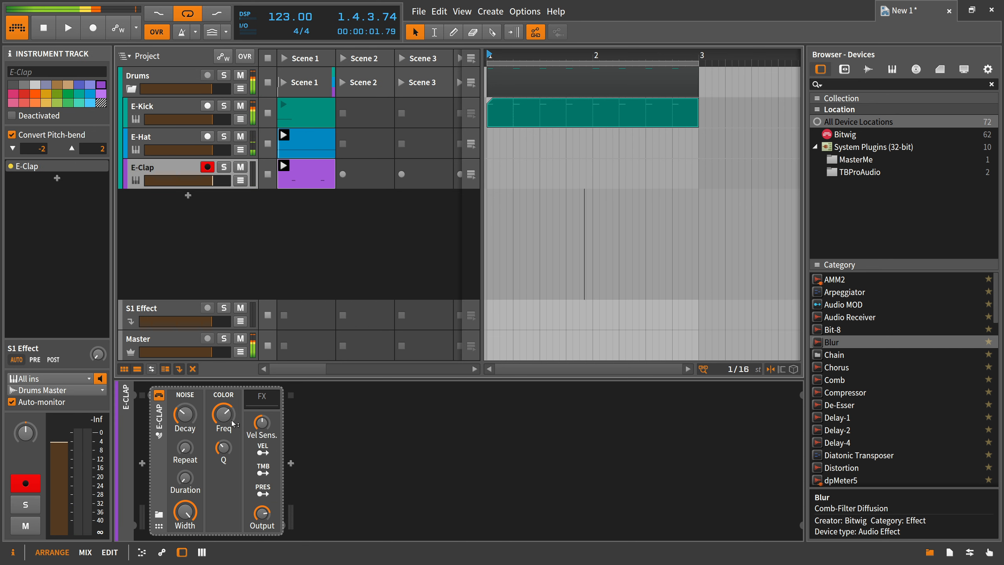
pyautogui.press('space')
pyautogui.moveTo(229, 418); pyautogui.dragTo(190, 420)
pyautogui.press('space')
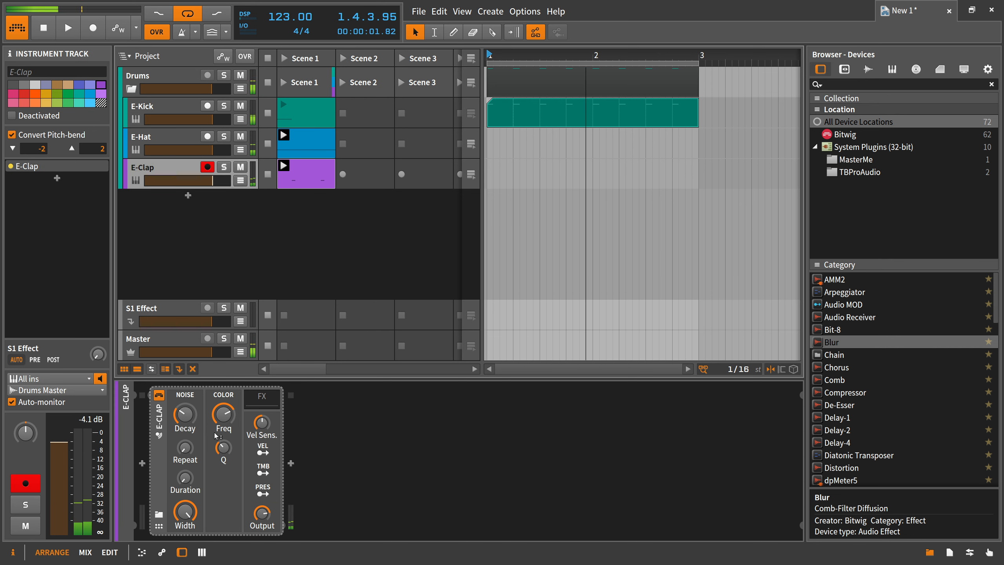
pyautogui.press('space')
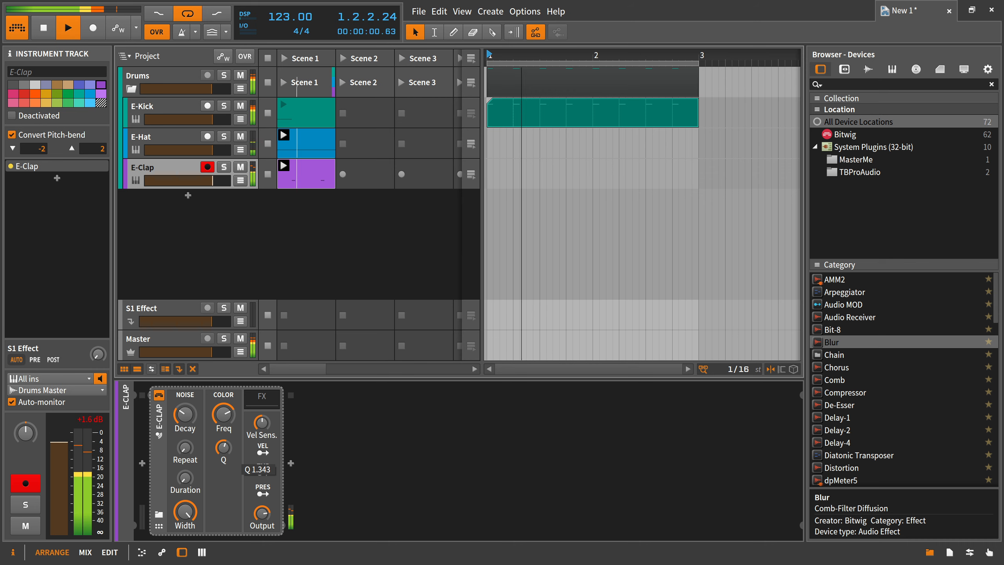
pyautogui.press('space')
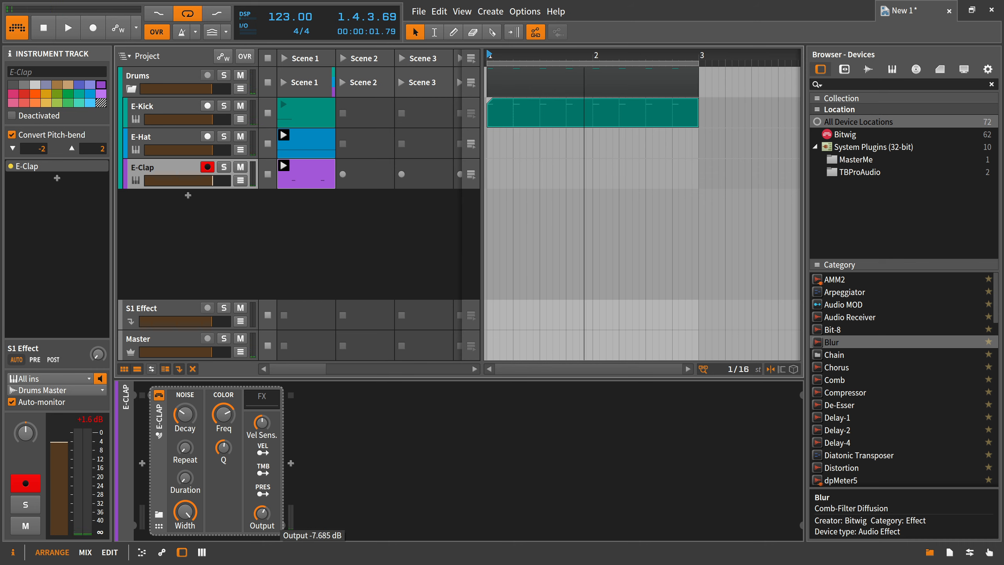
pyautogui.press('space')
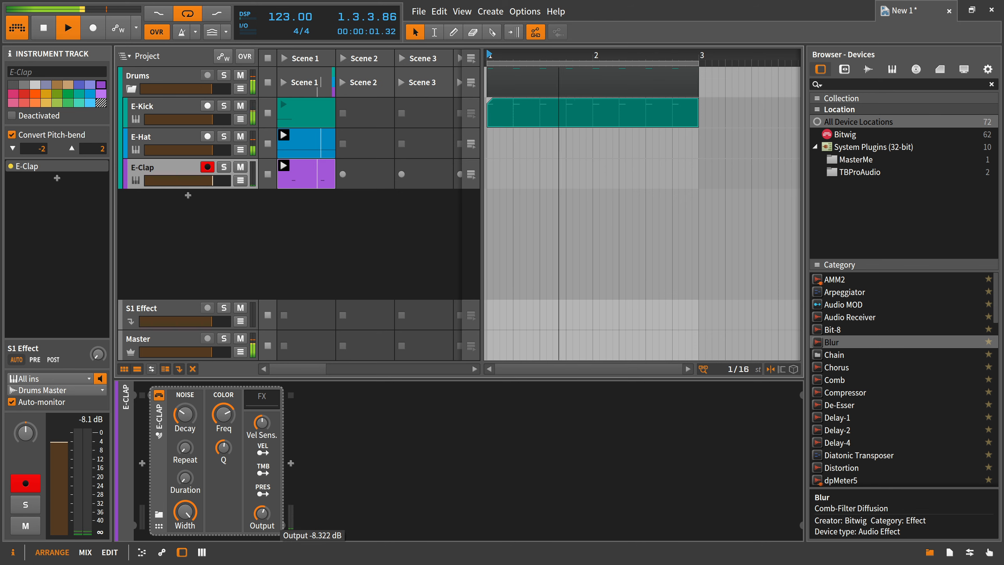
pyautogui.press('space')
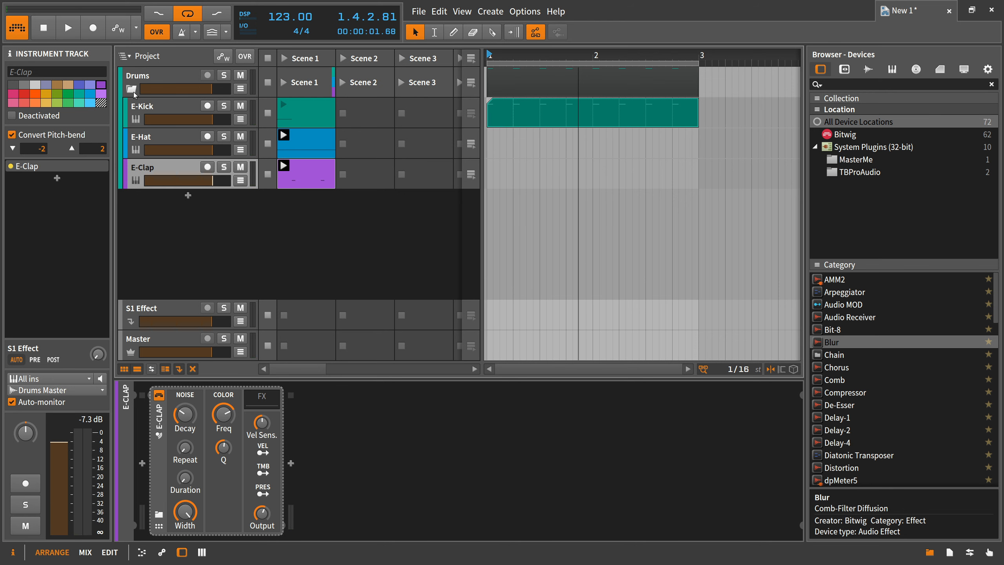
# Collapse the Drums group and add a new instrument track with a Polysynth by searching for "poly"
pyautogui.click(134, 93)
pyautogui.click(188, 105)
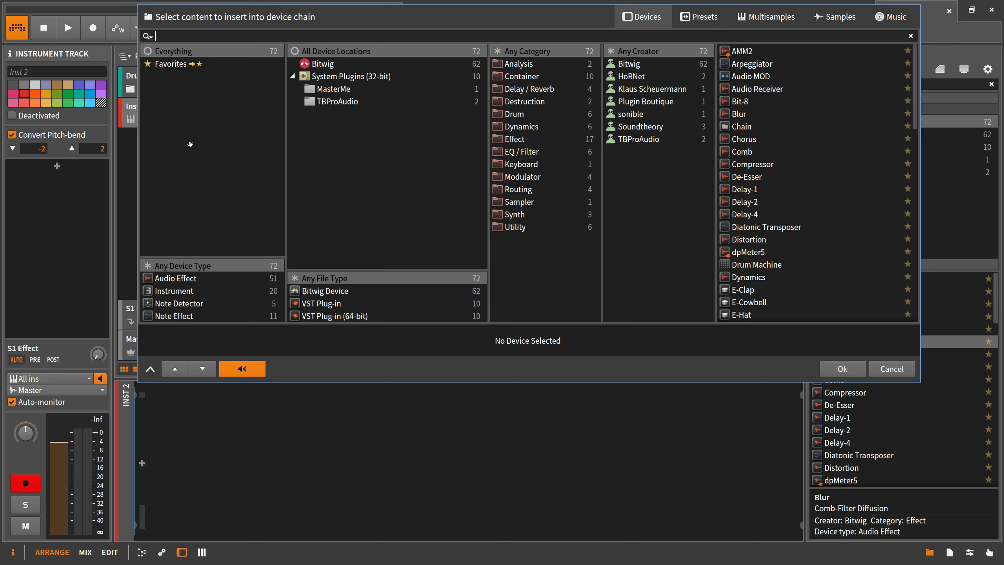
pyautogui.write('poly')
pyautogui.press('Down')
pyautogui.press('Return')
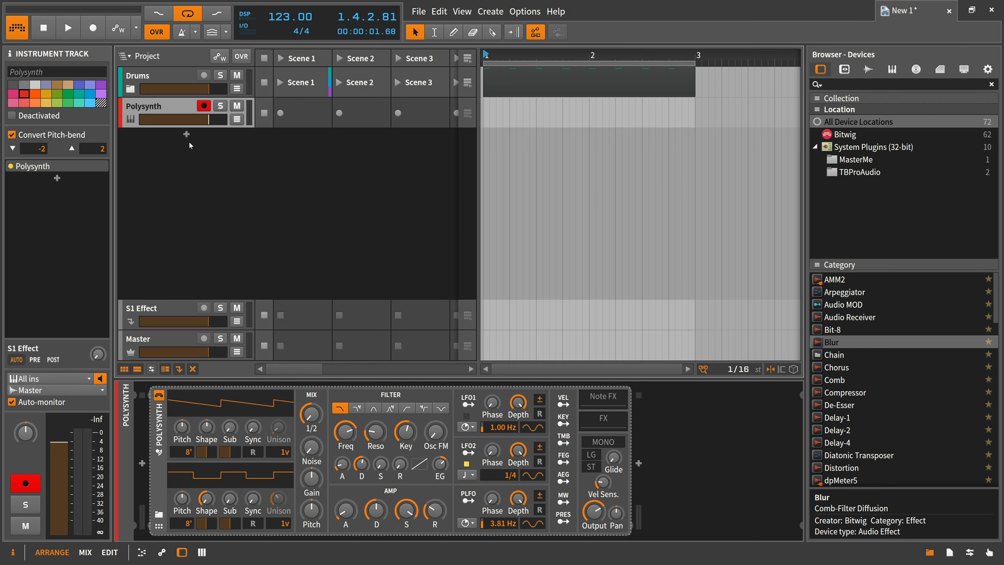
# Create a launcher clip for the Polysynth in Scene 1 and shorten its loop length to 0.2.2.00
pyautogui.click(295, 112)
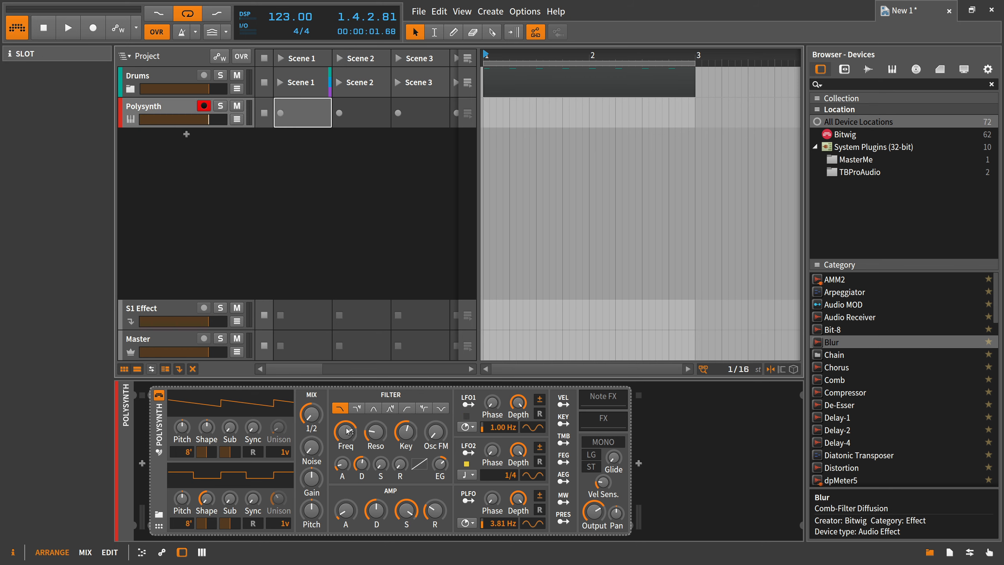
pyautogui.doubleClick(291, 96)
pyautogui.click(293, 109)
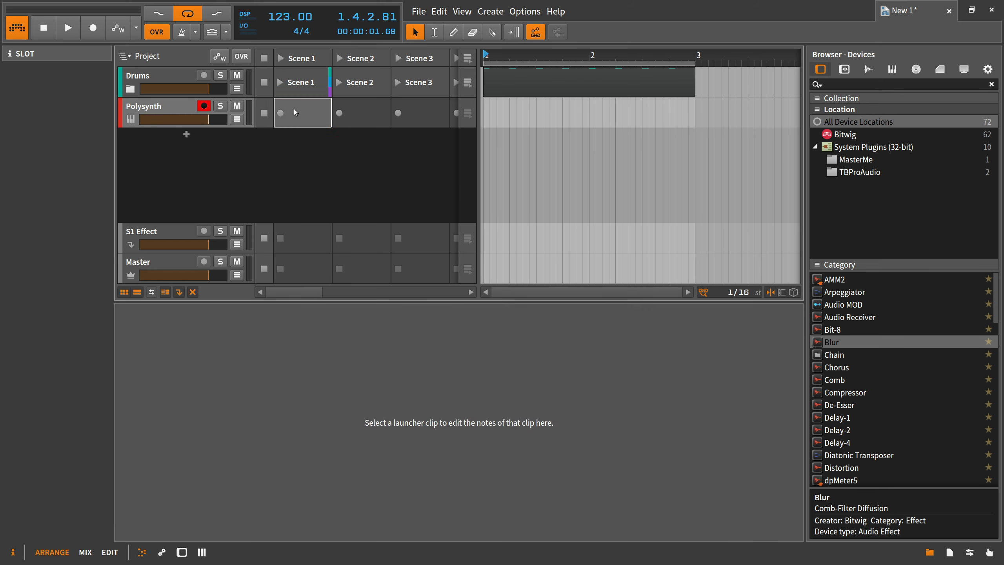
pyautogui.doubleClick(294, 112)
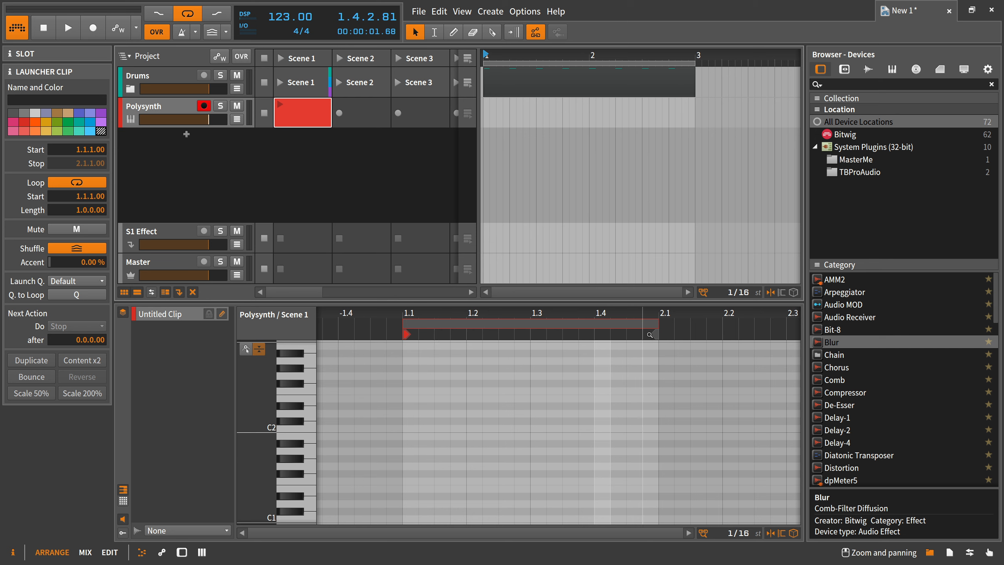
pyautogui.moveTo(656, 327)
pyautogui.mouseDown()
pyautogui.moveTo(547, 336)
pyautogui.moveTo(561, 345)
pyautogui.mouseUp()
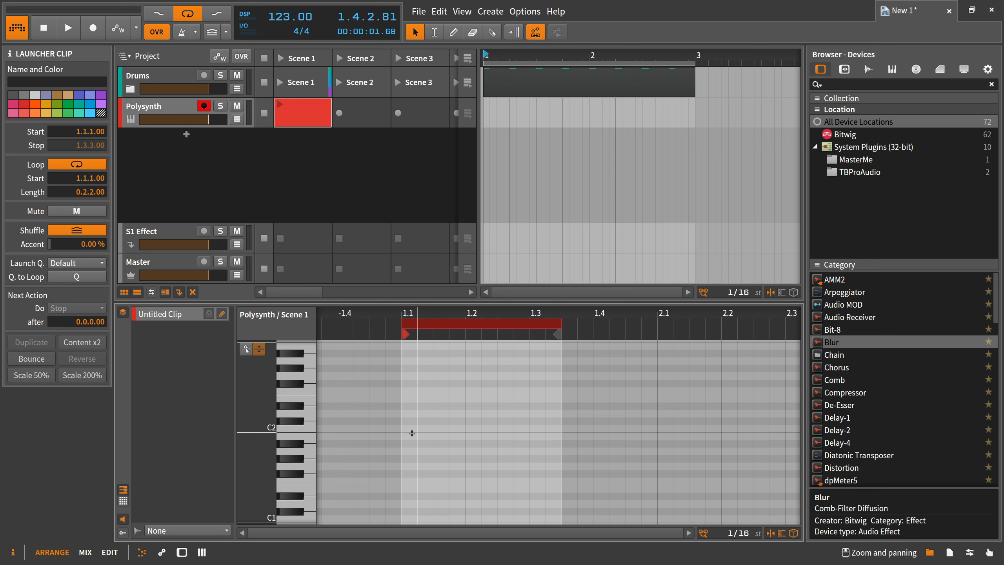
# Enter sixteenth notes in the Polysynth clip: D#0 at 1.1.3, 1.2.2 and 1.3.1, and D#1 at 1.2.3
pyautogui.doubleClick(410, 496)
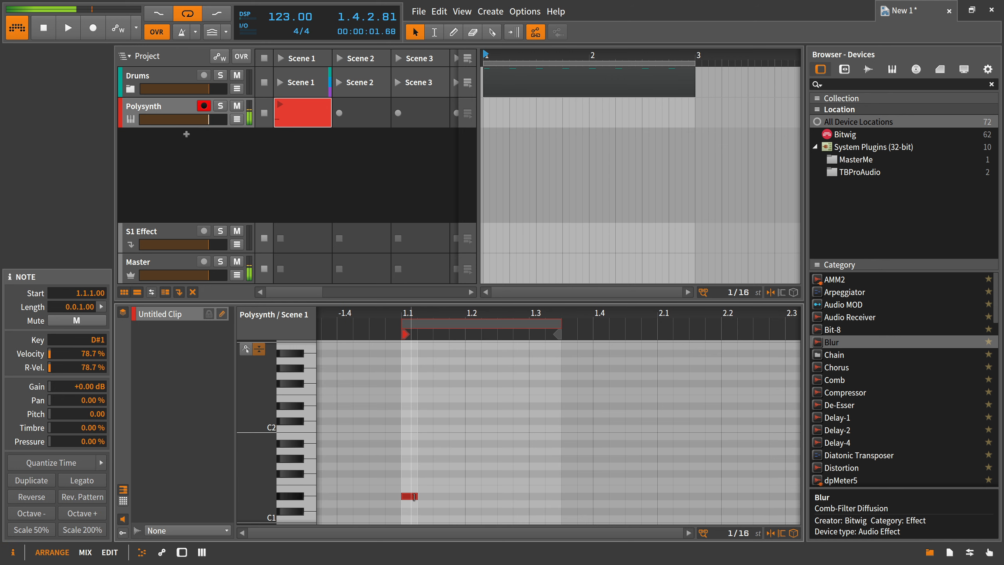
pyautogui.scroll(-4, 440, 475)
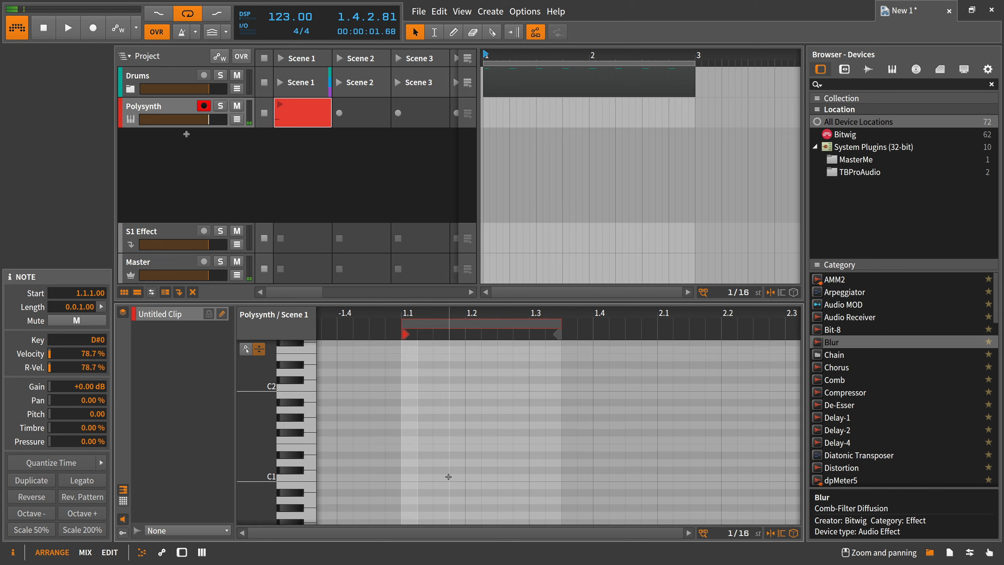
pyautogui.doubleClick(490, 504)
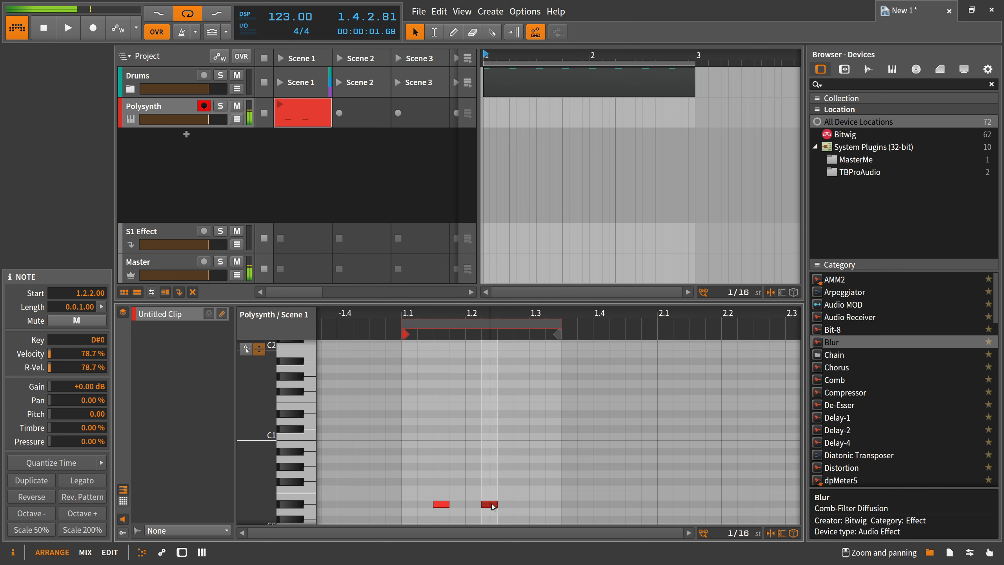
pyautogui.doubleClick(510, 504)
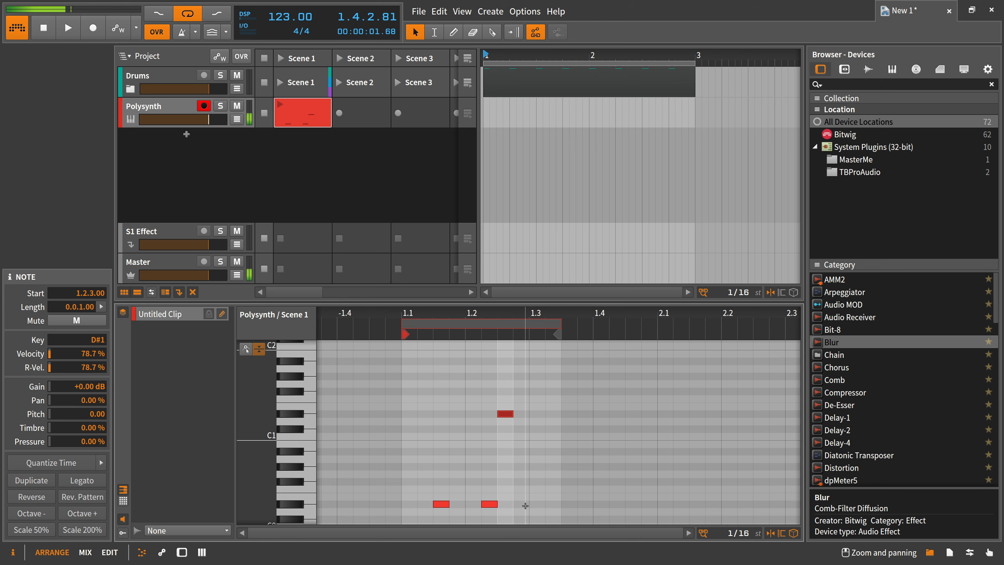
pyautogui.doubleClick(537, 504)
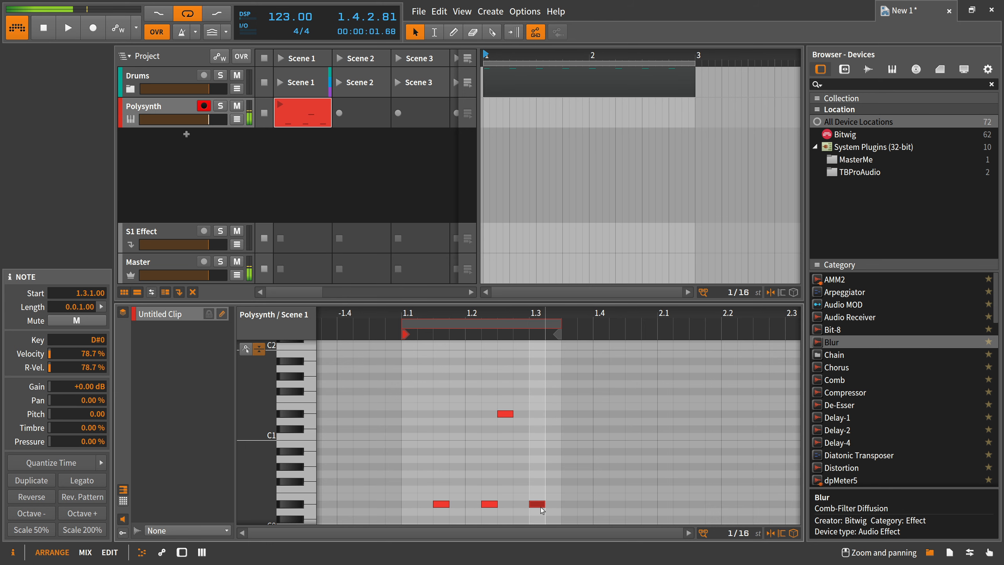
# Launch the Polysynth clip and shape its filter during playback, lowering the resonance and setting the frequency to about 253 Hz
pyautogui.click(280, 105)
pyautogui.doubleClick(182, 106)
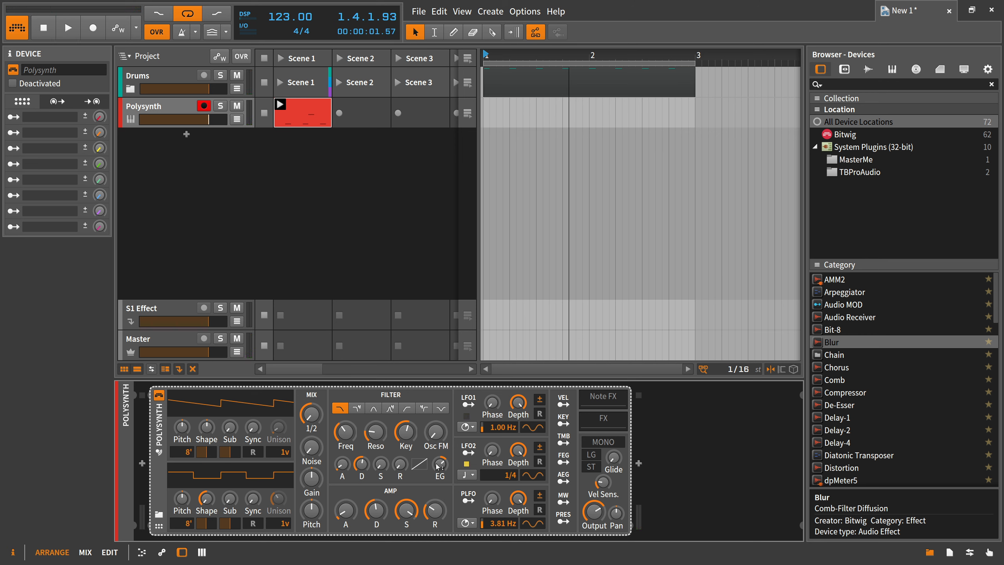
pyautogui.press('space')
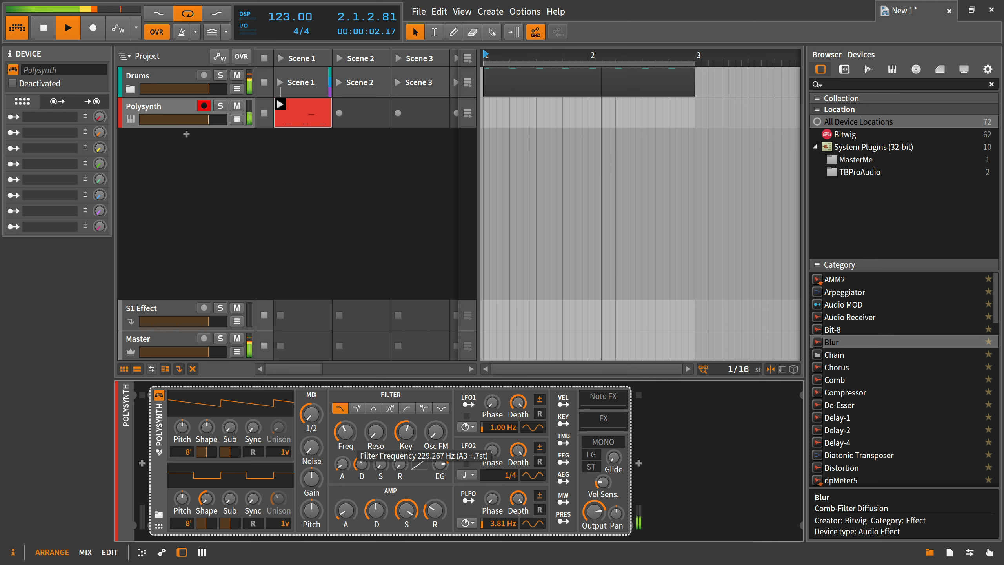
pyautogui.moveTo(345, 432); pyautogui.dragTo(346, 430)
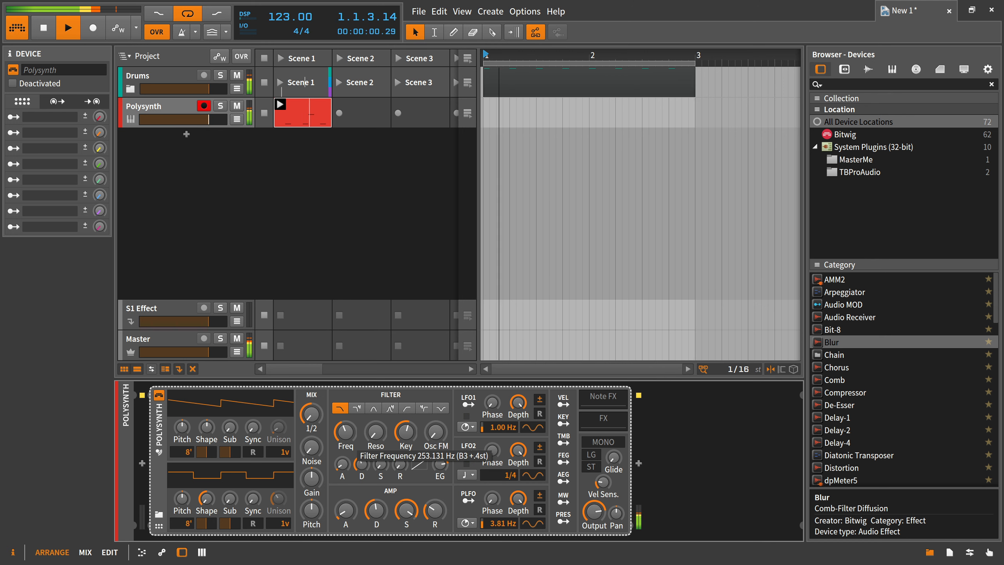
pyautogui.press('space')
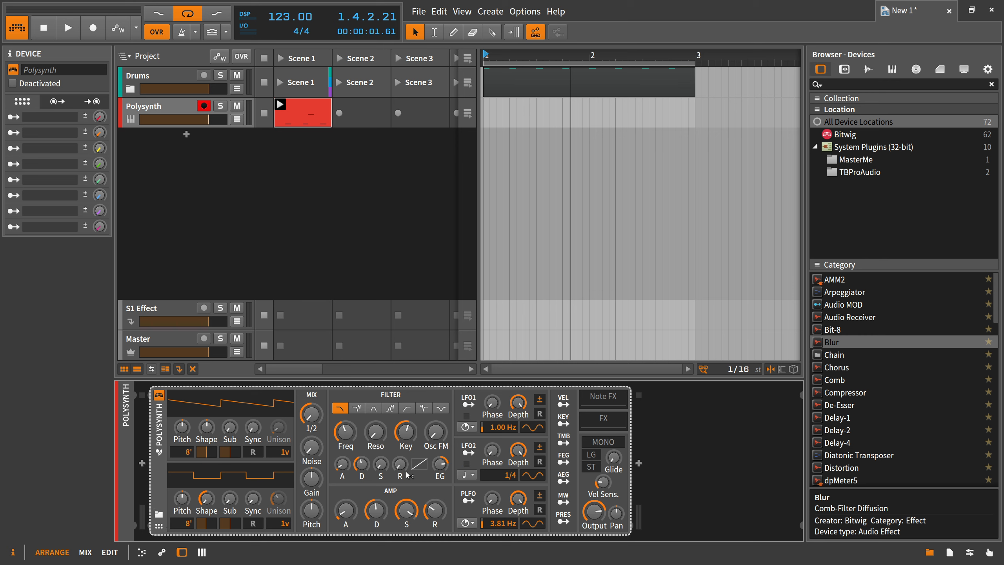
# Open the Polysynth's nested FX chain and insert a Dynamics device found by searching for "dyn"
pyautogui.moveTo(599, 432); pyautogui.dragTo(609, 430)
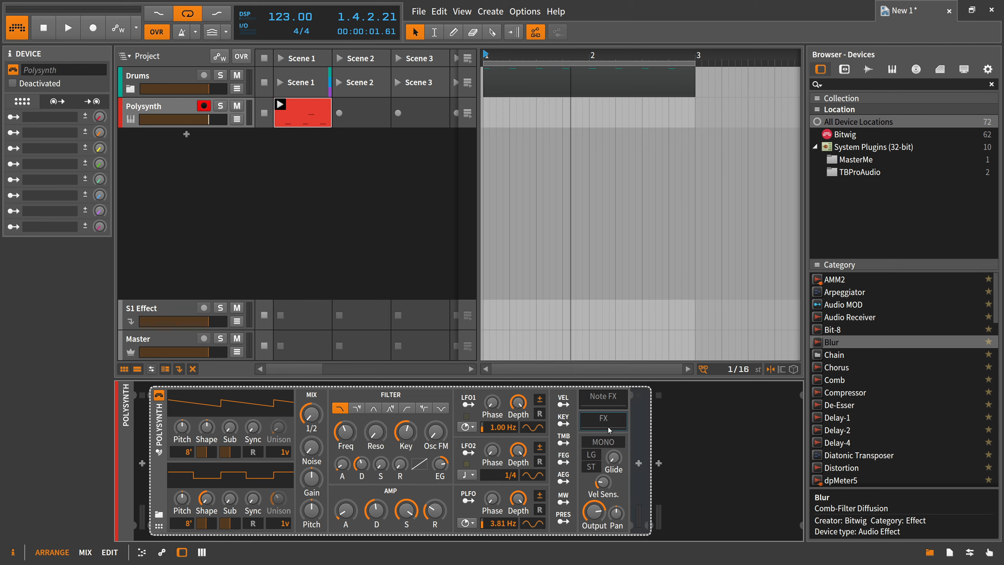
pyautogui.click(639, 463)
pyautogui.write('d')
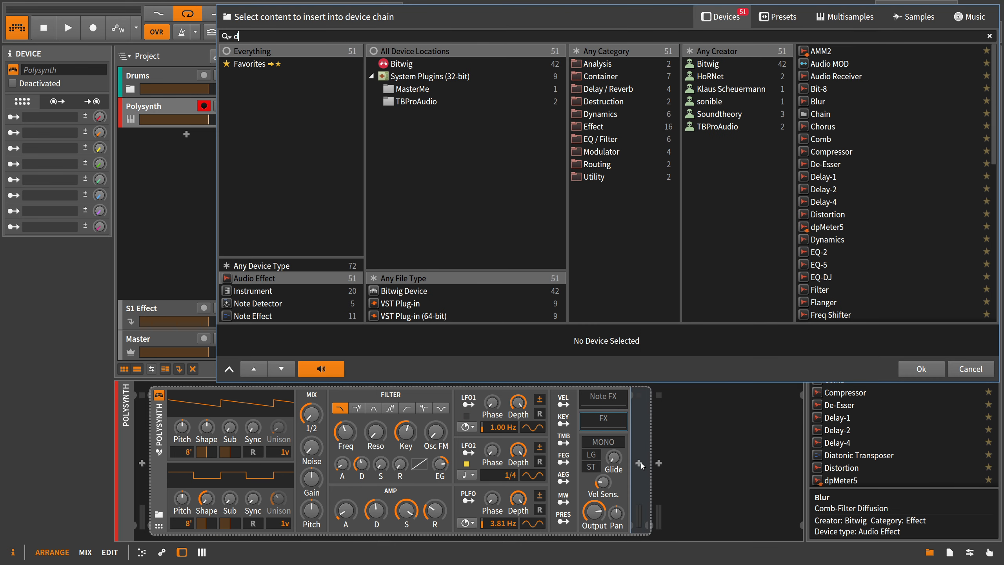
pyautogui.write('yn')
pyautogui.press('Down')
pyautogui.press('Down')
pyautogui.press('Down')
pyautogui.press('Down')
pyautogui.press('Down')
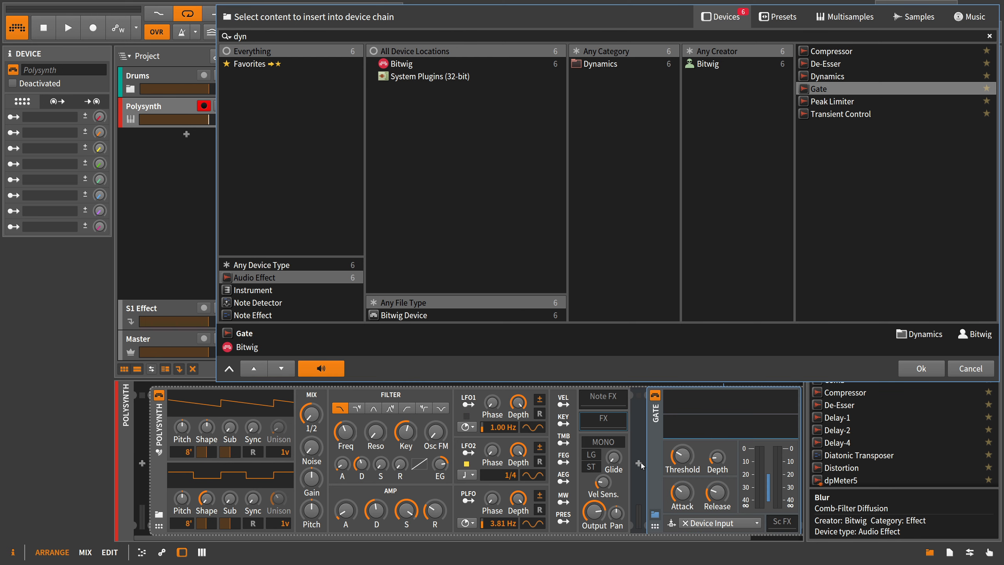
pyautogui.press('Up')
pyautogui.press('Up')
pyautogui.press('Return')
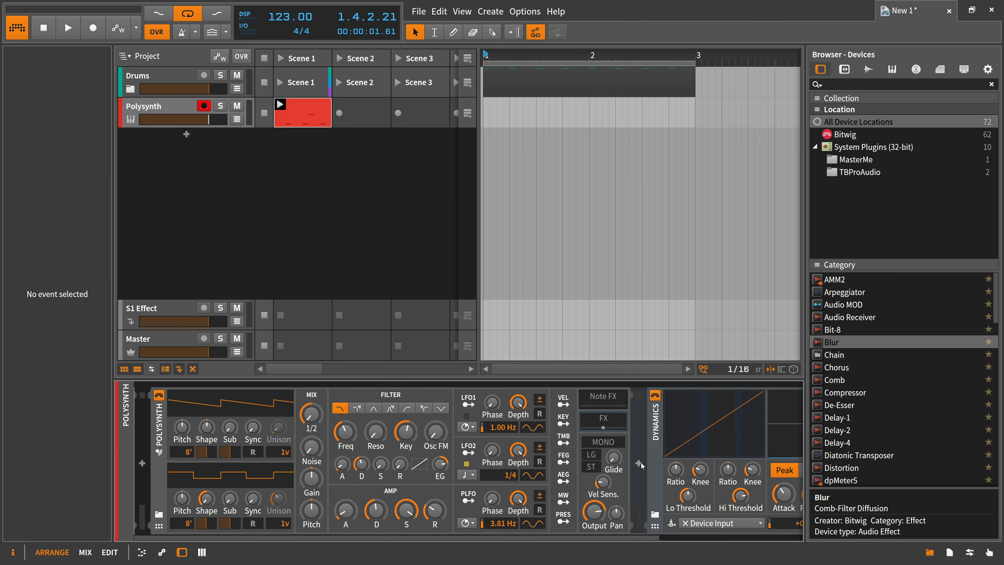
# Set the Dynamics device's sidechain source to E-Kick (POST) from the Drums group
pyautogui.moveTo(618, 539); pyautogui.dragTo(763, 539)
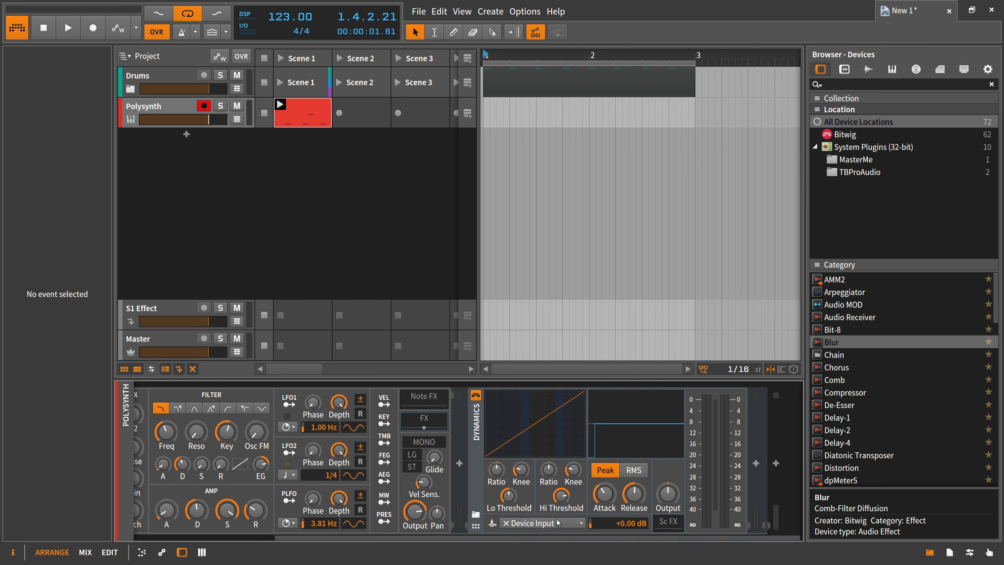
pyautogui.click(542, 523)
pyautogui.moveTo(548, 510)
pyautogui.moveTo(602, 513)
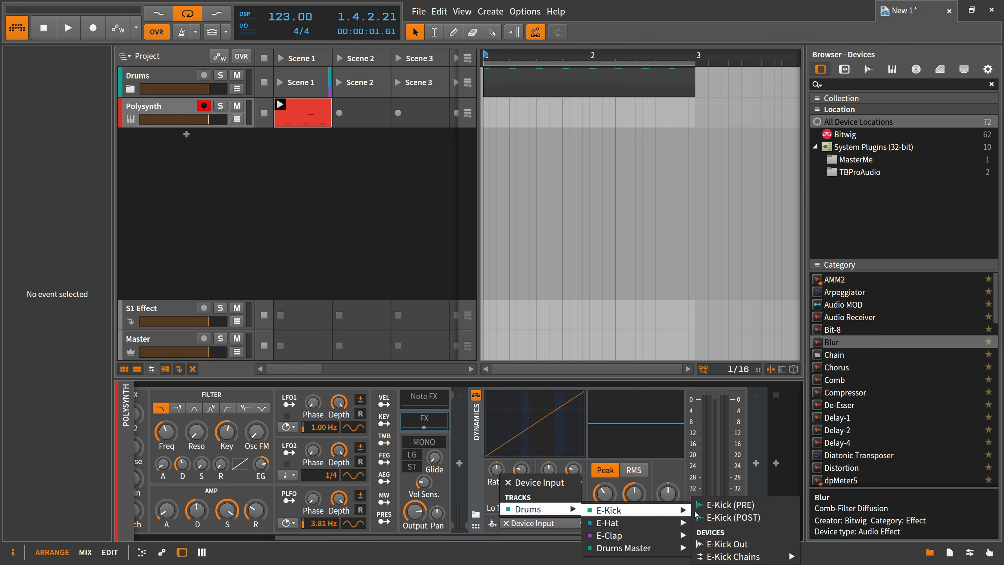
pyautogui.click(708, 517)
pyautogui.moveTo(552, 537); pyautogui.dragTo(555, 538)
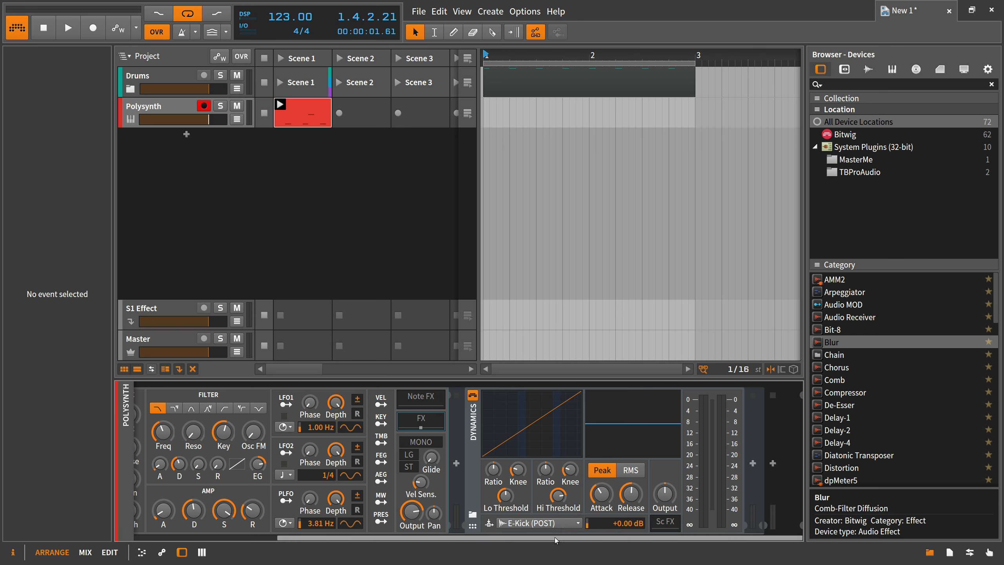
# Try lowering the Dynamics sidechain input gain to -10.3 dB while auditioning the loop
pyautogui.press('space')
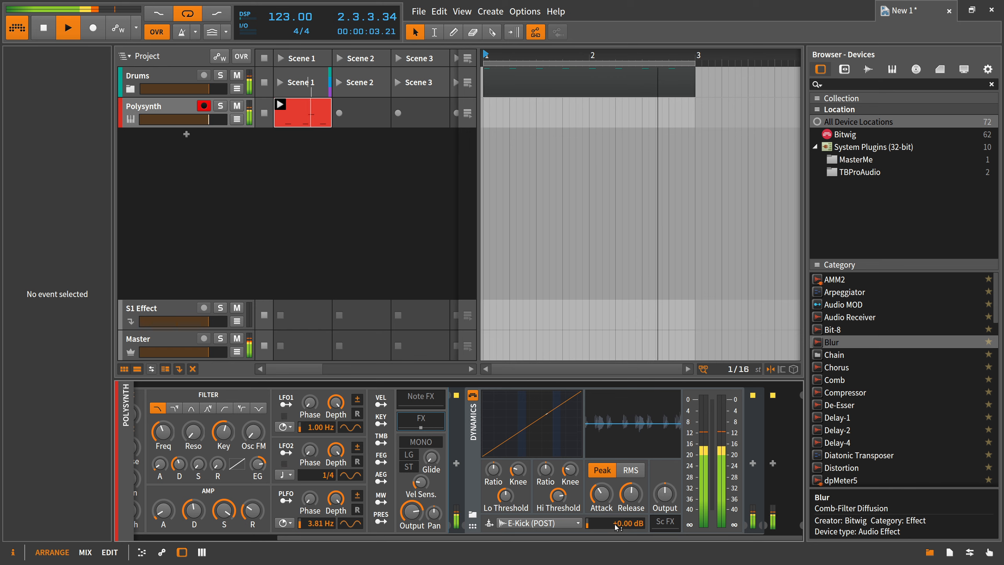
pyautogui.moveTo(628, 523); pyautogui.dragTo(628, 526)
pyautogui.press('space')
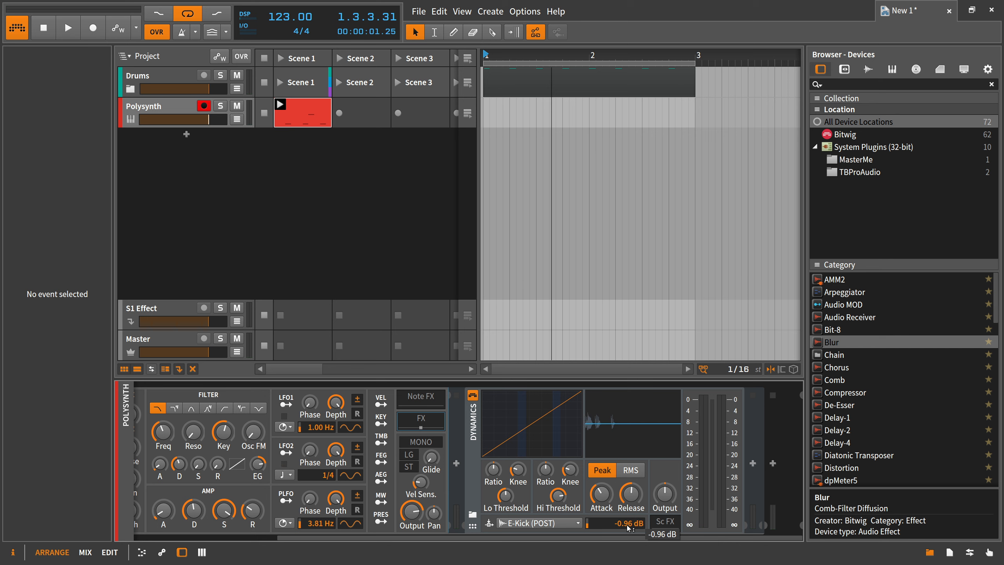
pyautogui.moveTo(624, 522); pyautogui.dragTo(624, 530)
pyautogui.press('space')
pyautogui.doubleClick(617, 522)
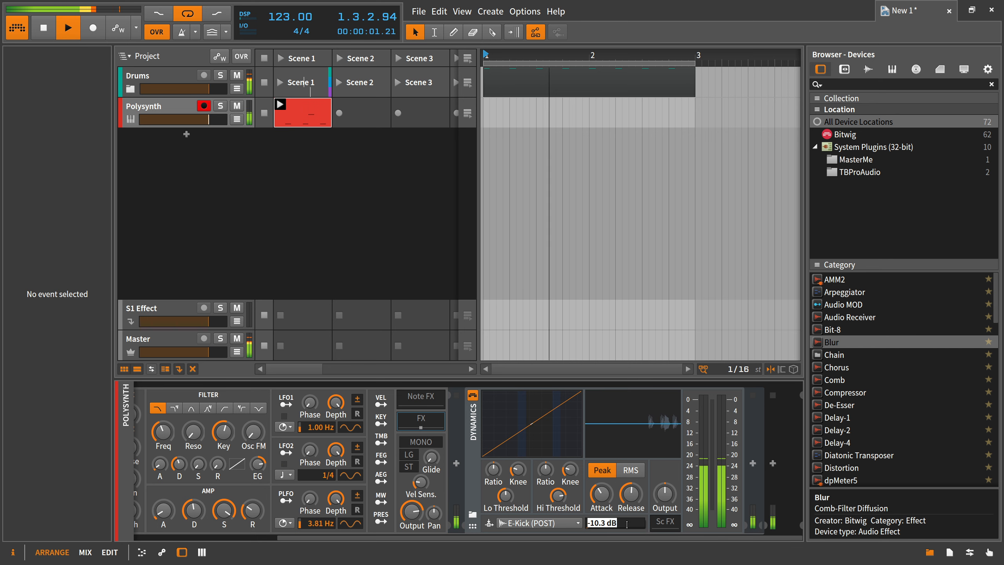
pyautogui.click(605, 555)
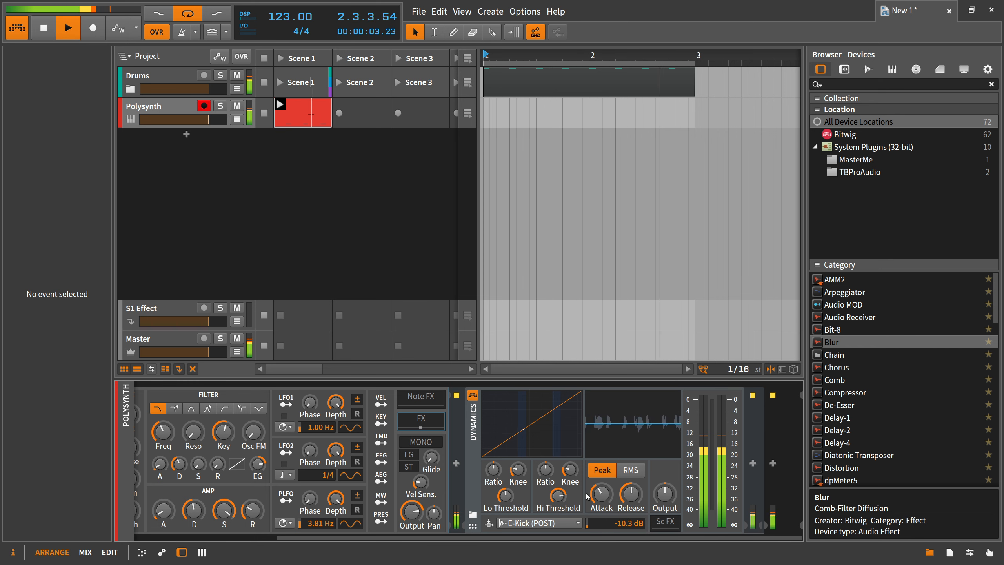
pyautogui.press('space')
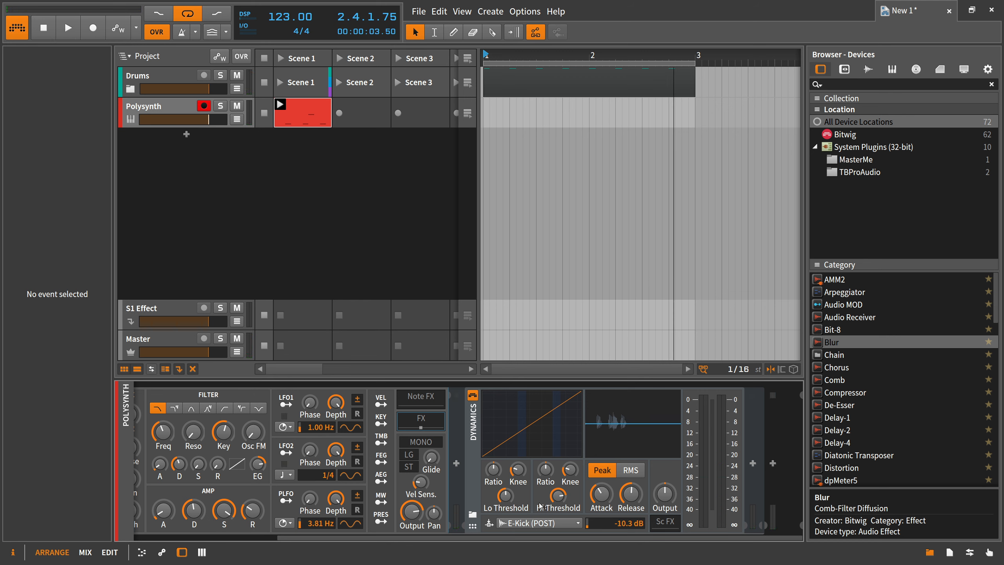
# Adjust the Dynamics high threshold and release during playback, and reset the sidechain input gain to 0 dB
pyautogui.press('space')
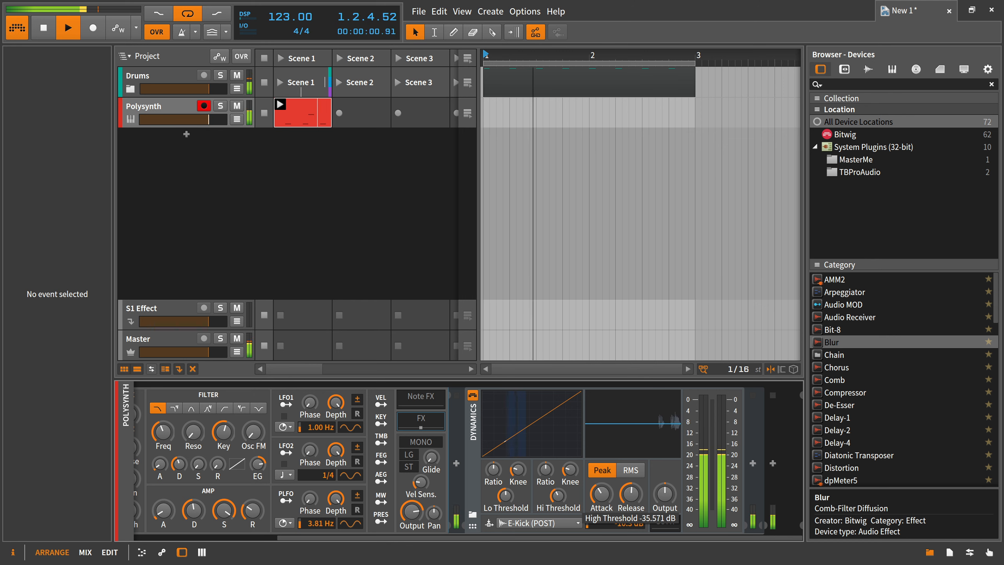
pyautogui.moveTo(558, 495); pyautogui.dragTo(601, 526)
pyautogui.moveTo(631, 493)
pyautogui.mouseDown()
pyautogui.moveTo(631, 518)
pyautogui.moveTo(631, 508)
pyautogui.mouseUp()
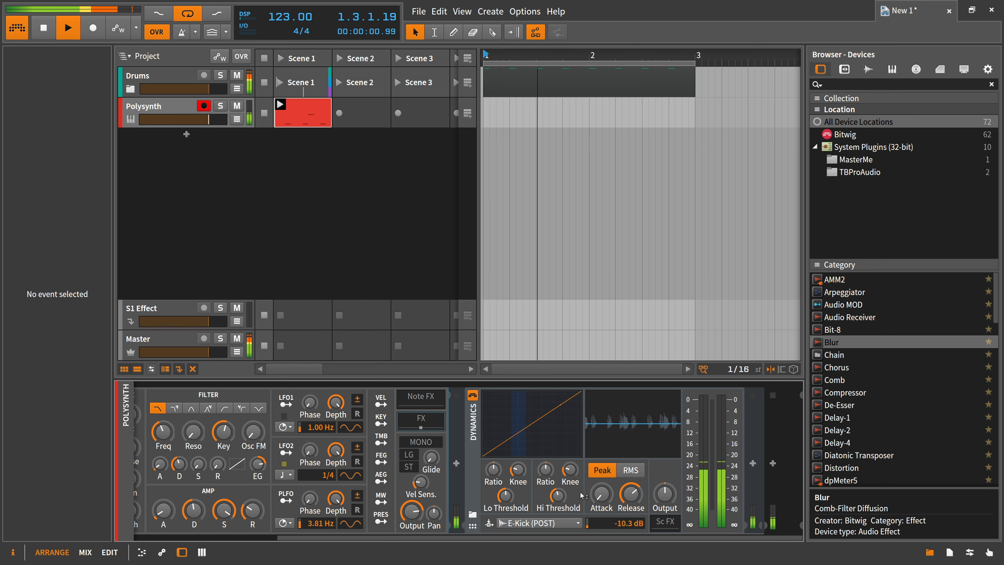
pyautogui.doubleClick(630, 523)
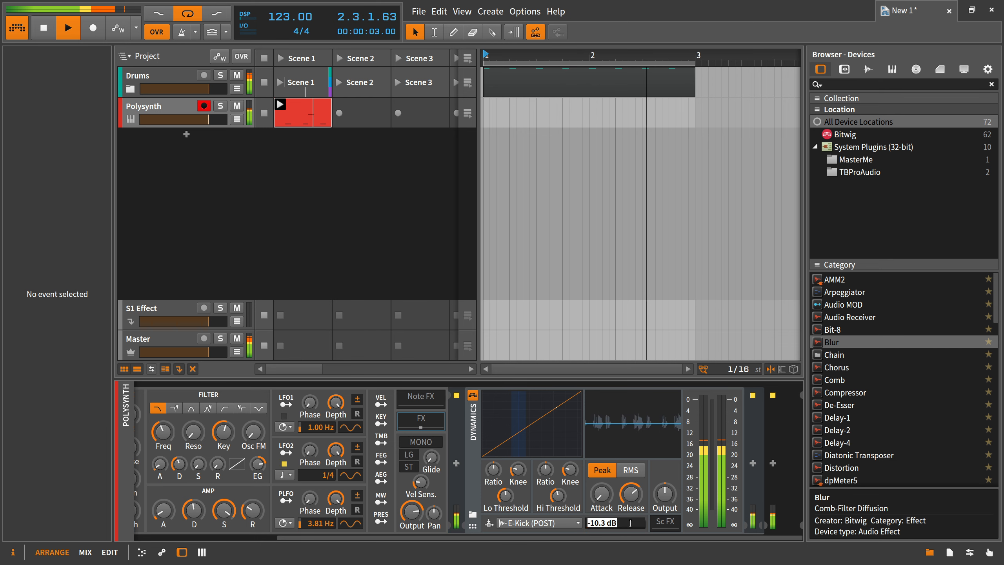
pyautogui.press('Return')
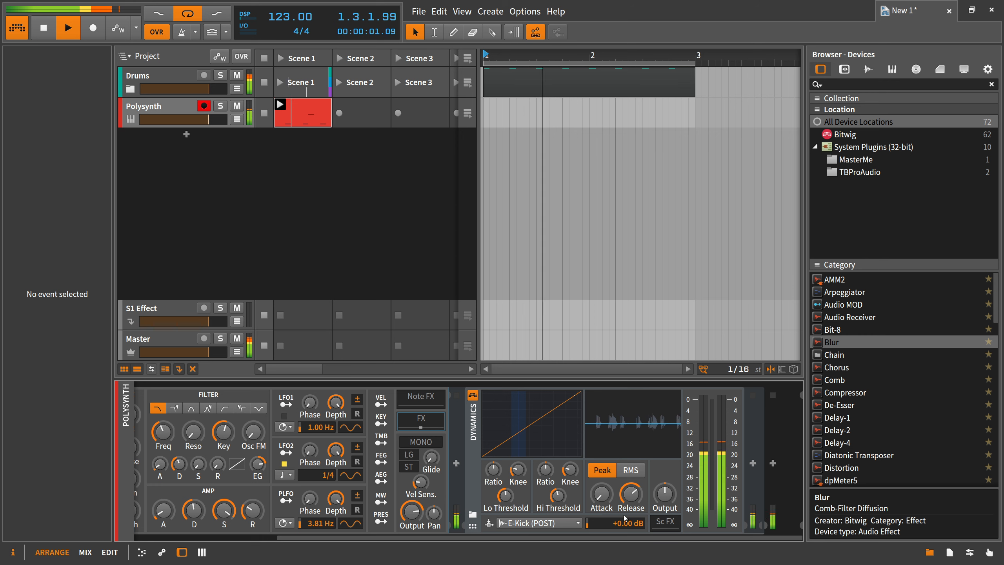
pyautogui.press('space')
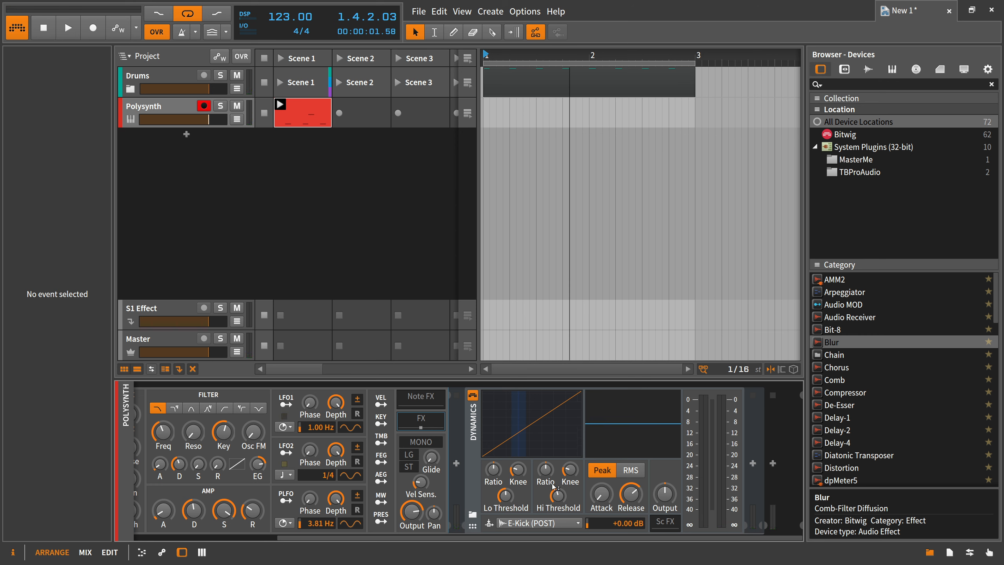
# Set the Dynamics high ratio to about 1:2.80 and fine-tune both thresholds during playback for kick-driven ducking
pyautogui.press('space')
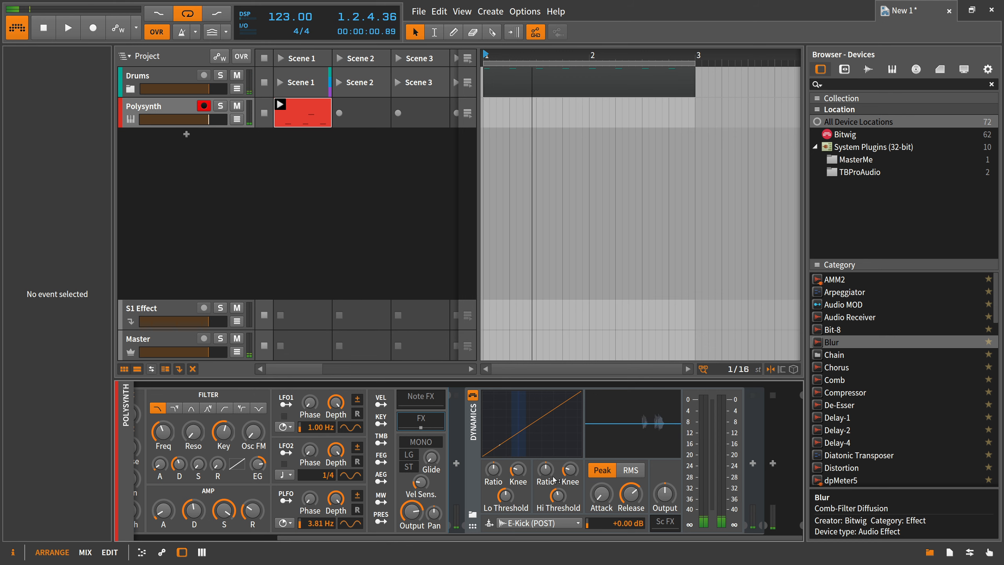
pyautogui.moveTo(561, 497); pyautogui.dragTo(547, 473)
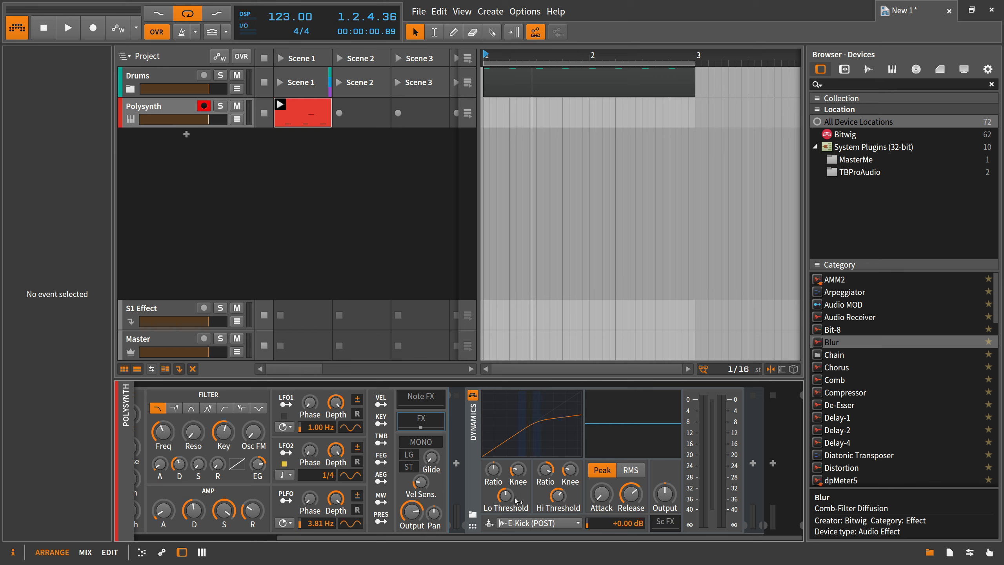
pyautogui.moveTo(505, 496); pyautogui.dragTo(506, 497)
pyautogui.press('space')
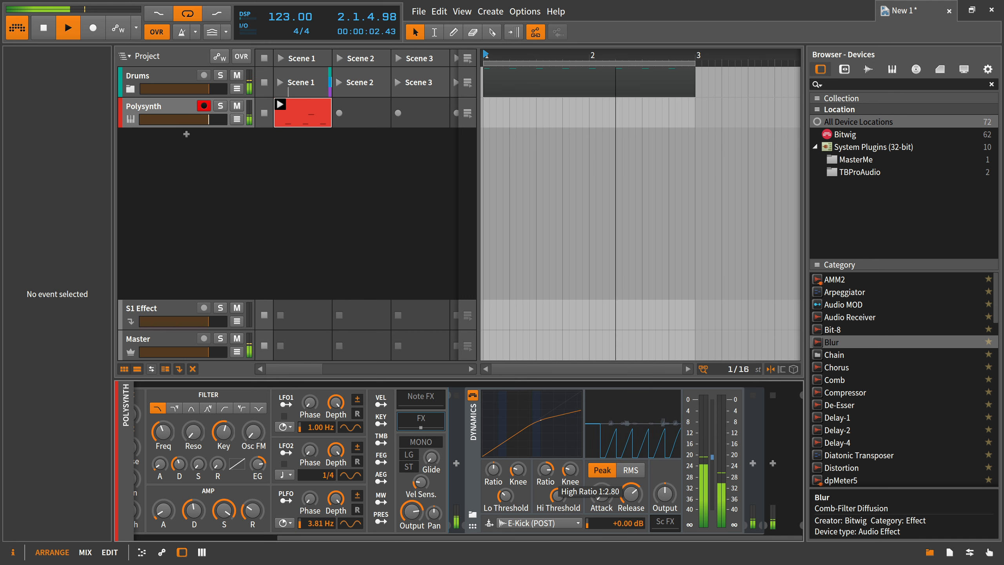
pyautogui.moveTo(558, 495)
pyautogui.mouseDown()
pyautogui.moveTo(570, 475)
pyautogui.moveTo(558, 502)
pyautogui.mouseUp()
pyautogui.press('space')
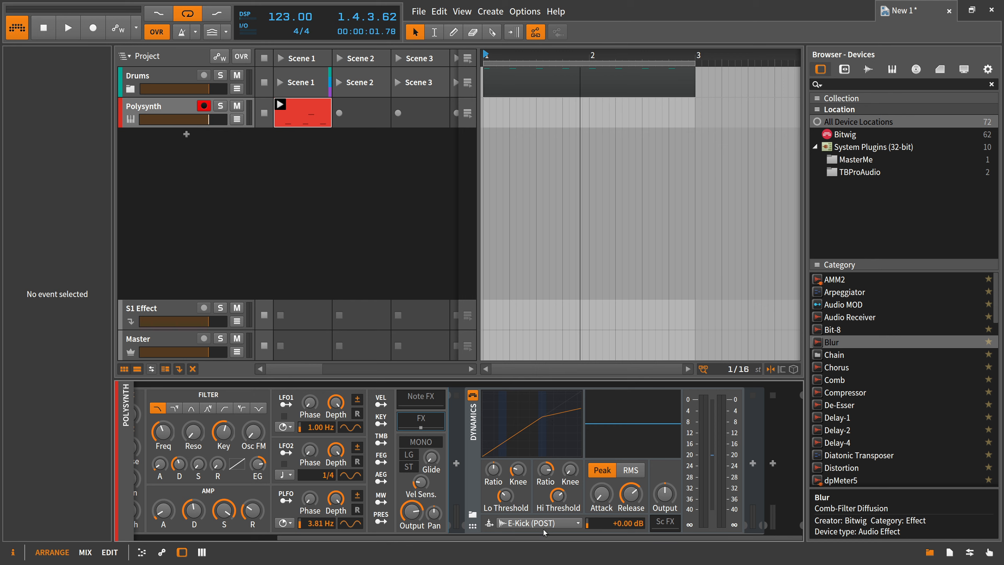
pyautogui.press('space')
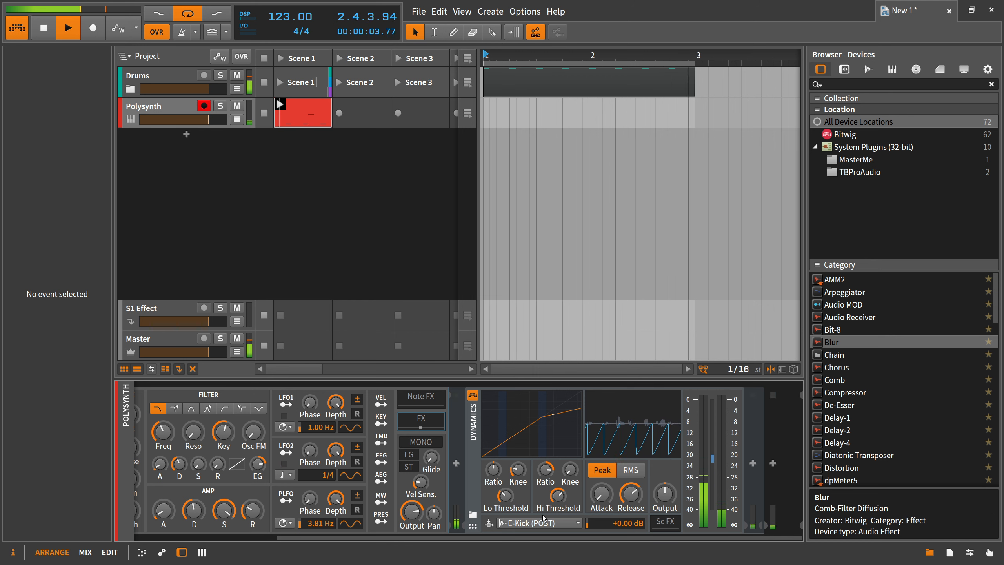
pyautogui.moveTo(557, 497); pyautogui.dragTo(558, 491)
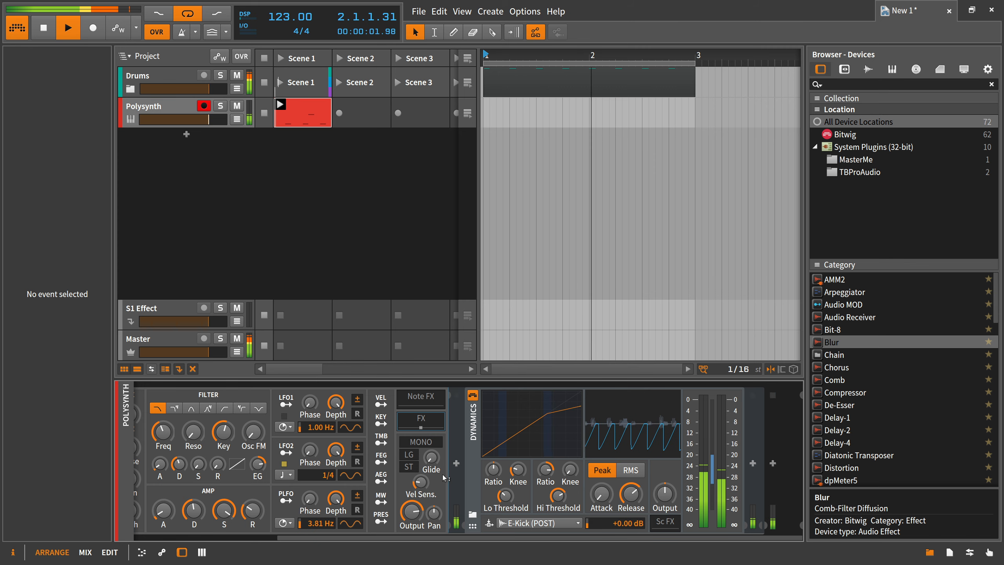
# Select the Polysynth device and hide its nested FX chain
pyautogui.scroll(5, 264, 531)
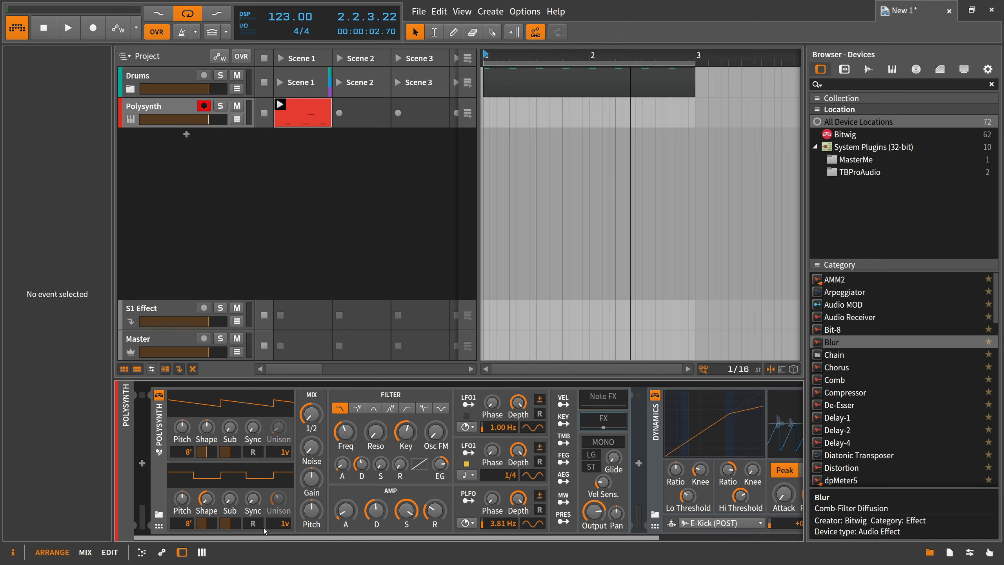
pyautogui.click(168, 461)
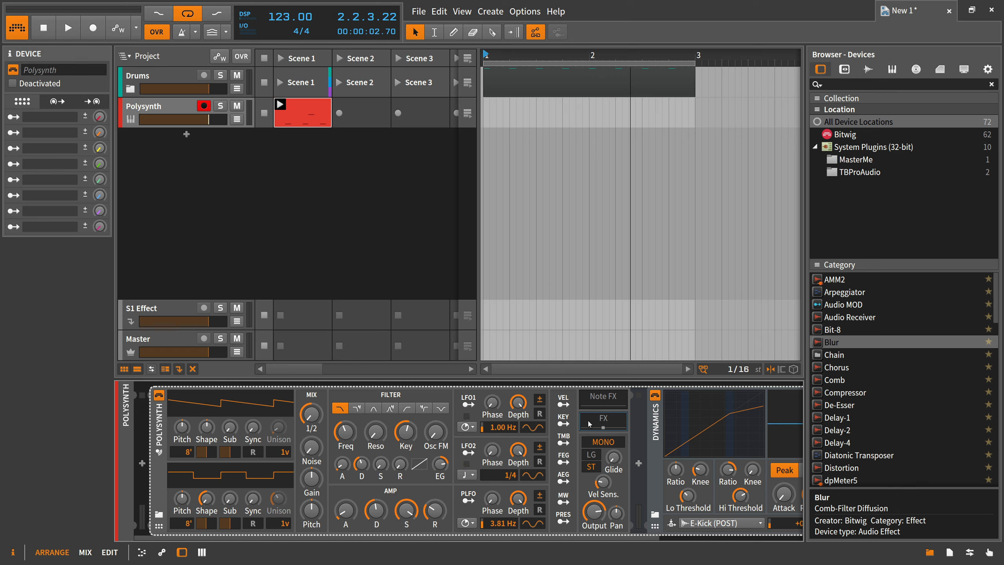
pyautogui.click(602, 422)
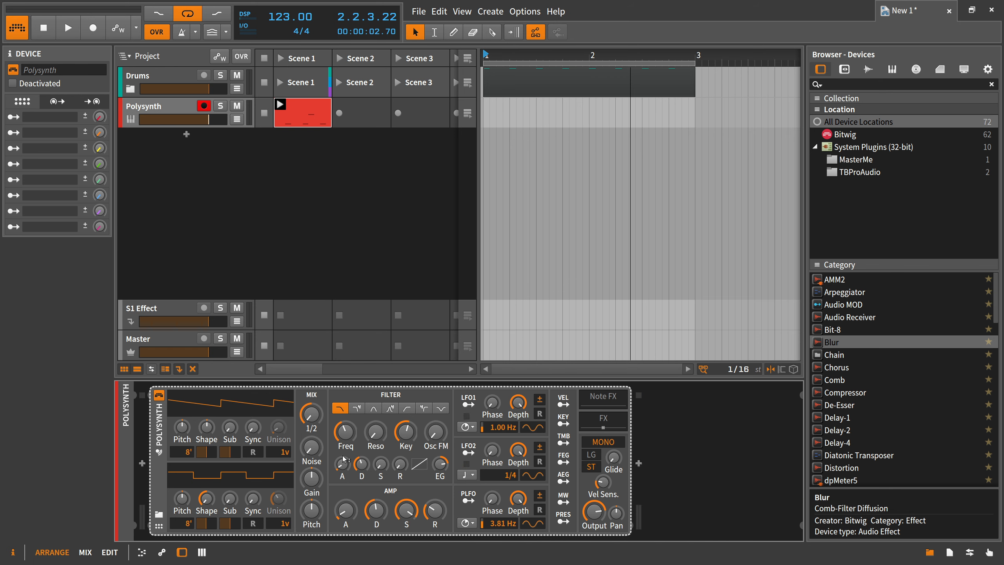
# Insert an LFO MOD device before the Polysynth by searching for "lfo"
pyautogui.moveTo(343, 458)
pyautogui.click(143, 463)
pyautogui.write('lfo')
pyautogui.press('Return')
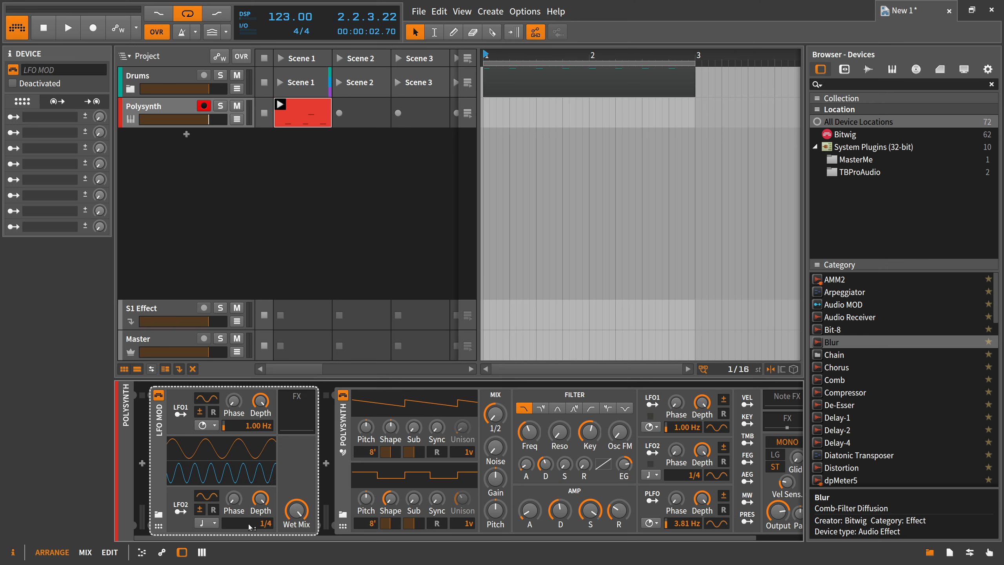
# Set LFO2's timing in LFO MOD to time_seconds and LFO1's timing to time_beat
pyautogui.click(207, 523)
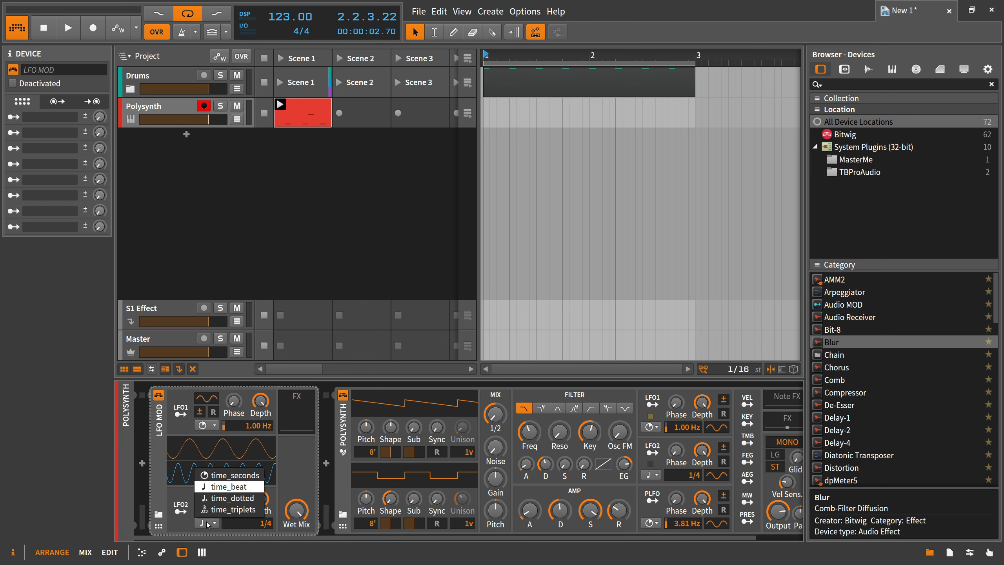
pyautogui.click(231, 475)
pyautogui.click(209, 426)
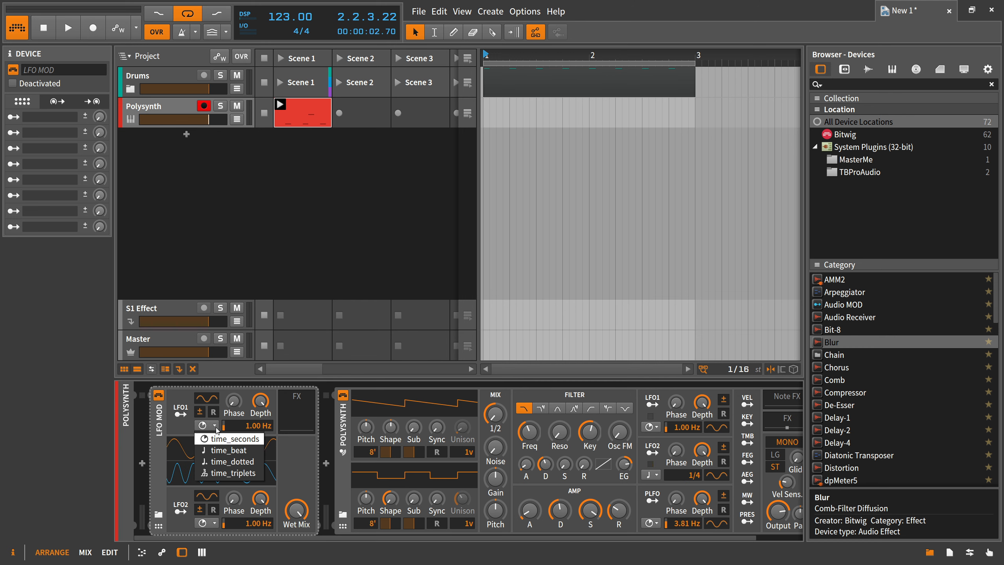
pyautogui.click(224, 456)
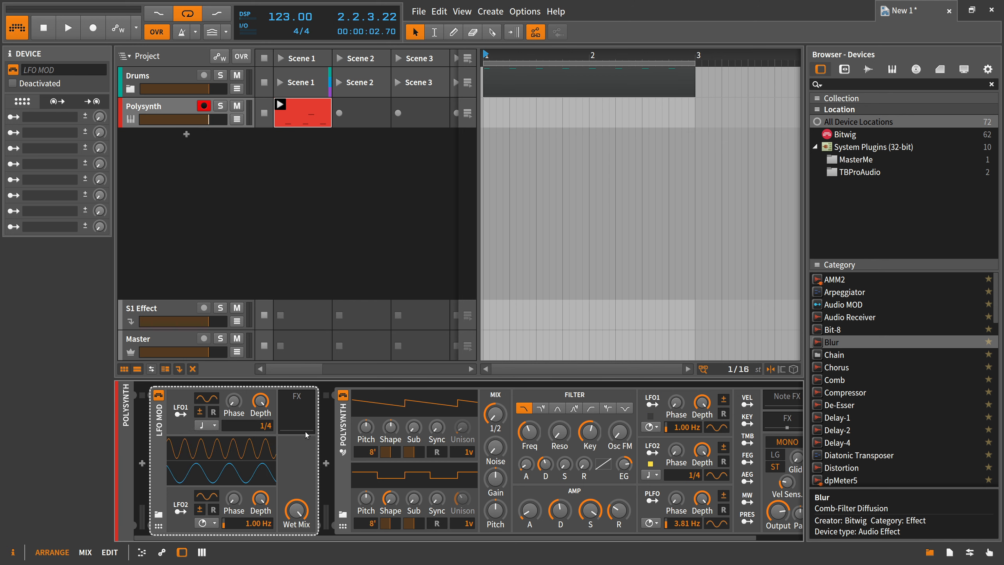
# Nest the Polysynth in LFO MOD's FX chain and map LFO1 to the Polysynth's filter frequency
pyautogui.click(340, 426)
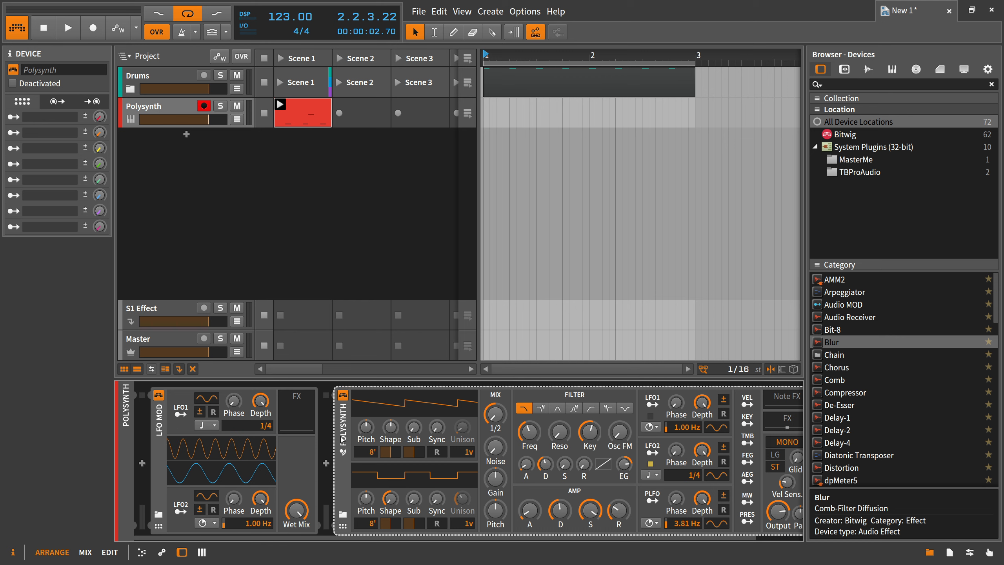
pyautogui.moveTo(342, 431); pyautogui.dragTo(303, 416)
pyautogui.click(181, 413)
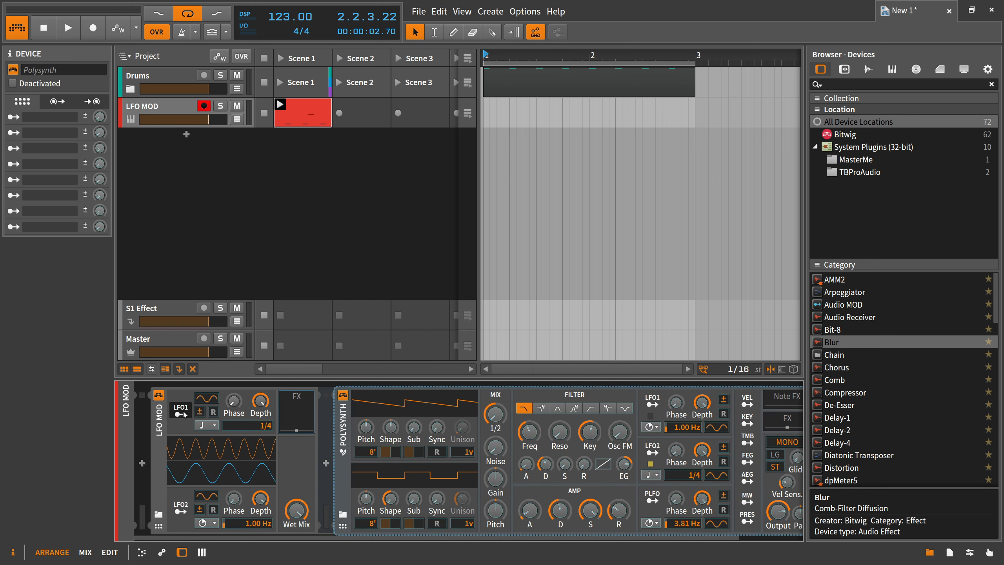
pyautogui.moveTo(527, 435); pyautogui.dragTo(527, 413)
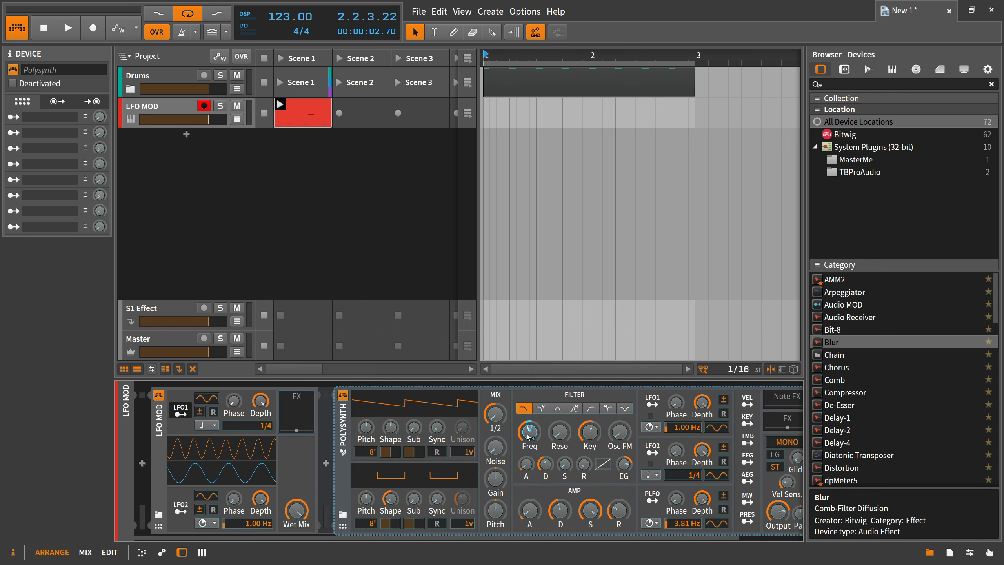
# End LFO1's modulation mapping and toggle its bipolar mode while auditioning the loop
pyautogui.press('space')
pyautogui.click(181, 411)
pyautogui.click(200, 411)
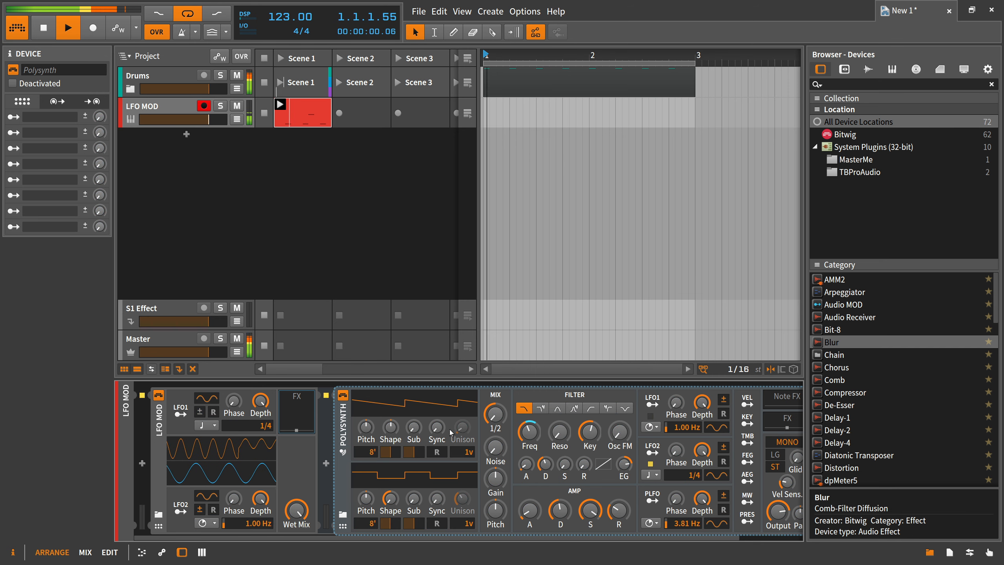
pyautogui.press('space')
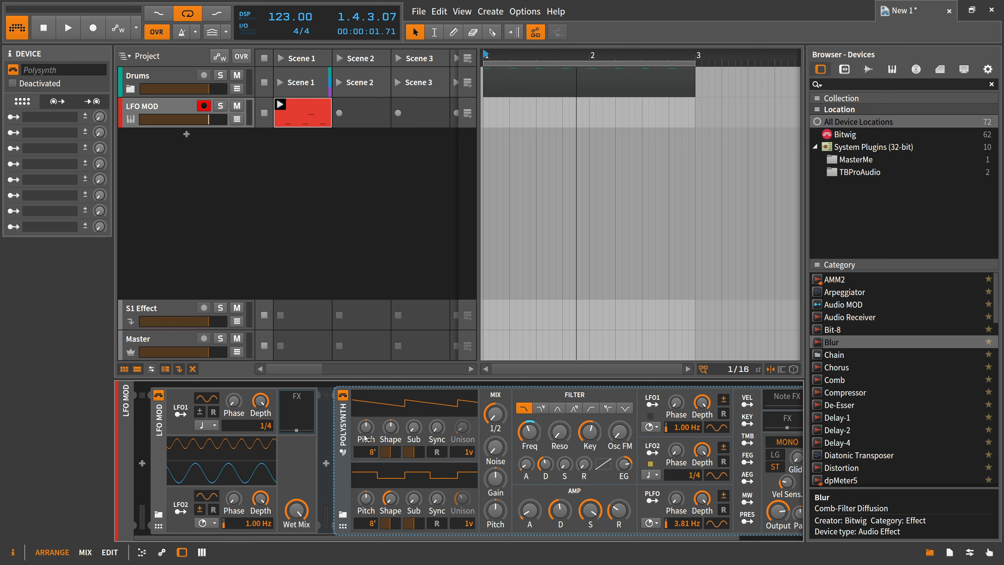
# Undo the LFO1 mapping and the nesting of the Polysynth, and delete the LFO MOD device
pyautogui.hotkey('ctrl', 'z')
pyautogui.hotkey('ctrl', 'z')
pyautogui.hotkey('ctrl', 'z')
pyautogui.hotkey('ctrl', 'z')
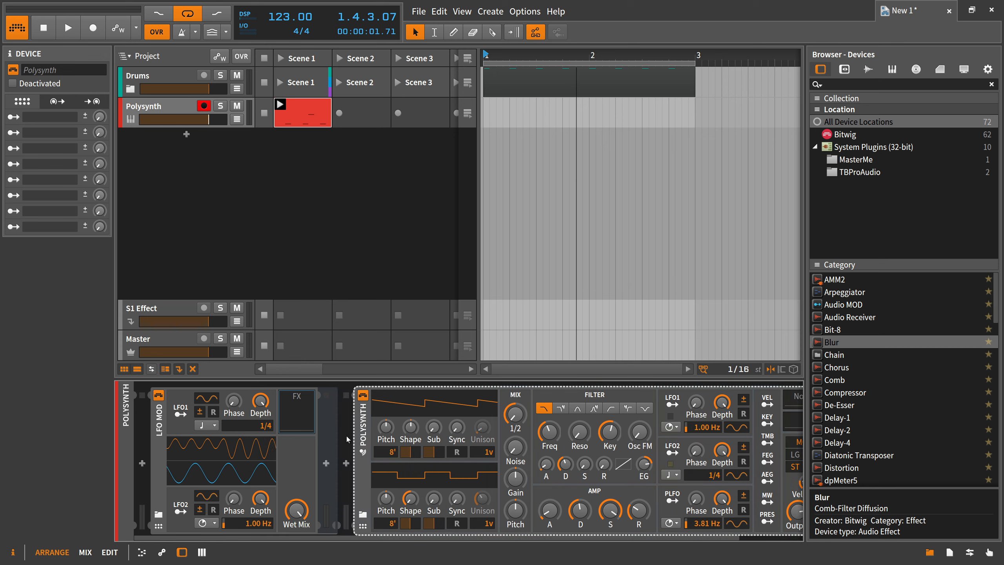
pyautogui.click(162, 449)
pyautogui.press('Delete')
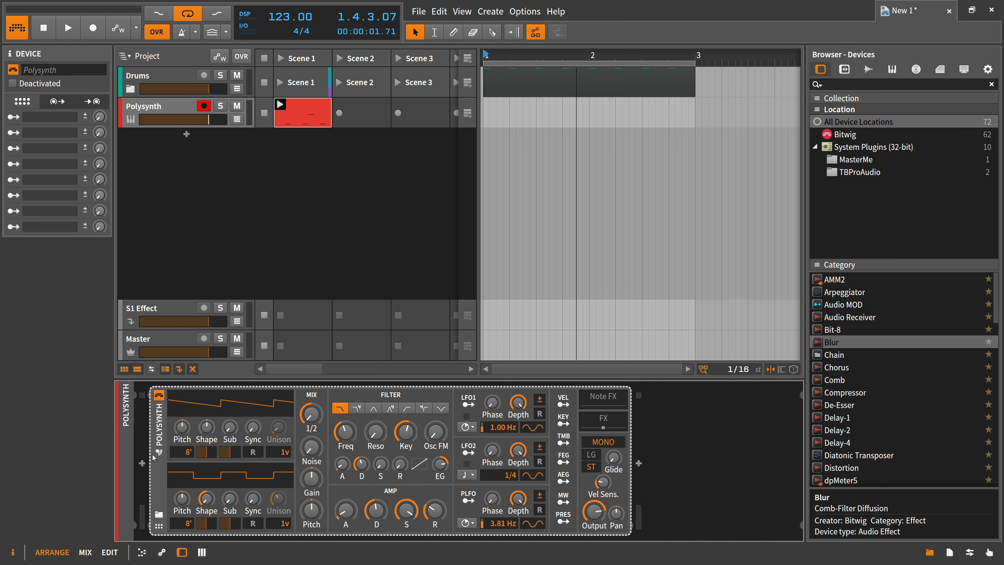
# Insert a Step MOD device before the Polysynth by searching for "step", and nest the Polysynth in its FX chain
pyautogui.click(142, 463)
pyautogui.write('step')
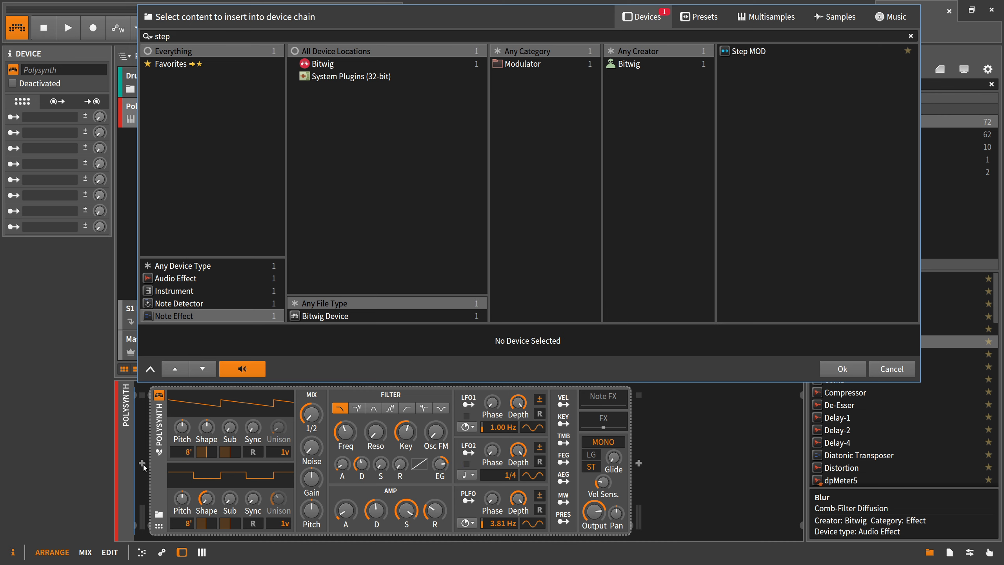
pyautogui.press('Down')
pyautogui.press('Return')
pyautogui.moveTo(427, 422); pyautogui.dragTo(384, 513)
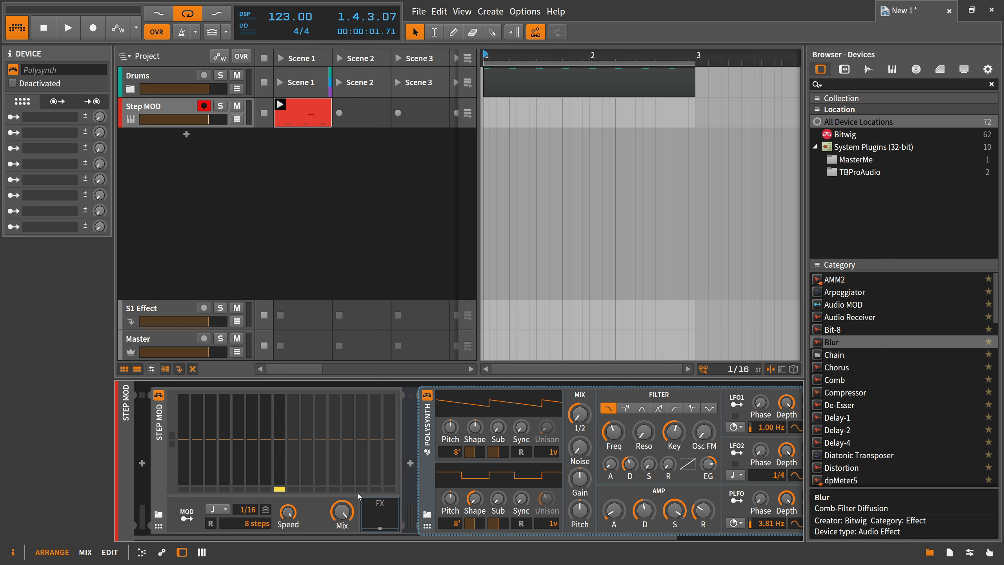
# Draw varied step levels in Step MOD and set the sequence length to 5 steps
pyautogui.moveTo(202, 442)
pyautogui.mouseDown()
pyautogui.moveTo(211, 417)
pyautogui.moveTo(238, 431)
pyautogui.moveTo(226, 428)
pyautogui.moveTo(252, 426)
pyautogui.moveTo(253, 436)
pyautogui.mouseUp()
pyautogui.moveTo(242, 516)
pyautogui.mouseDown()
pyautogui.moveTo(242, 537)
pyautogui.moveTo(247, 518)
pyautogui.mouseUp()
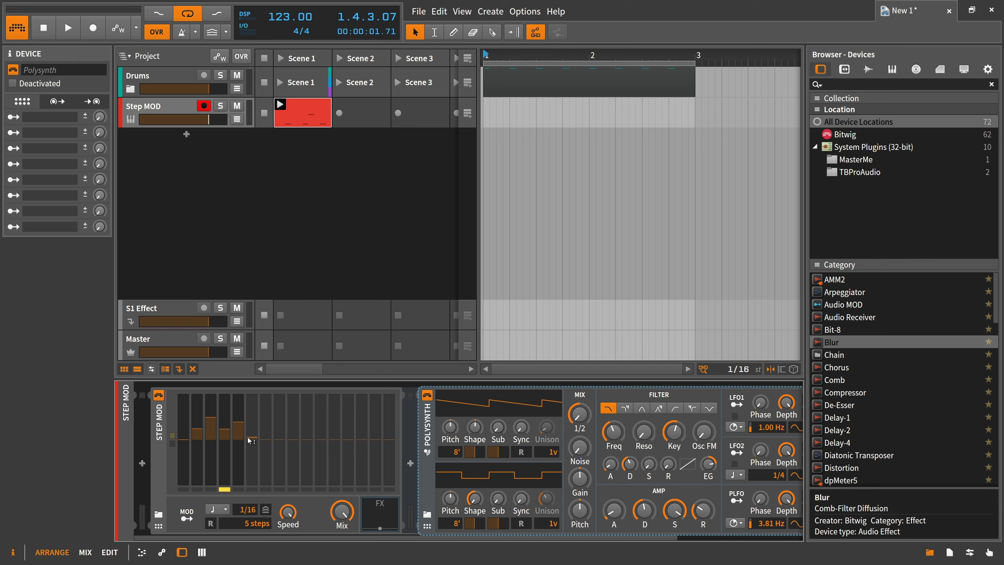
pyautogui.moveTo(248, 440); pyautogui.dragTo(239, 449)
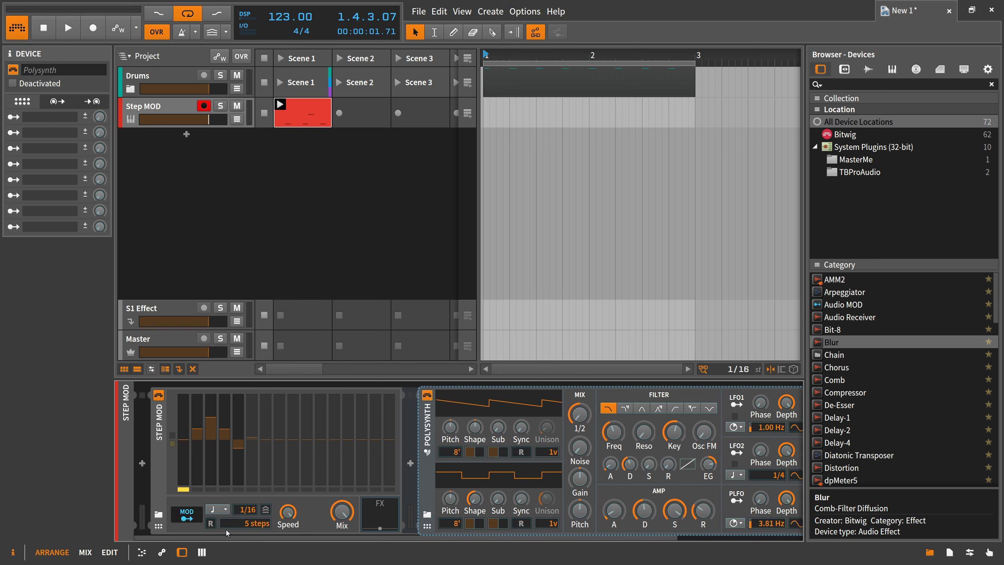
# Map Step MOD's output to the Polysynth's filter frequency and redraw the step levels with a high fifth step during playback
pyautogui.scroll(-5, 226, 532)
pyautogui.press('space')
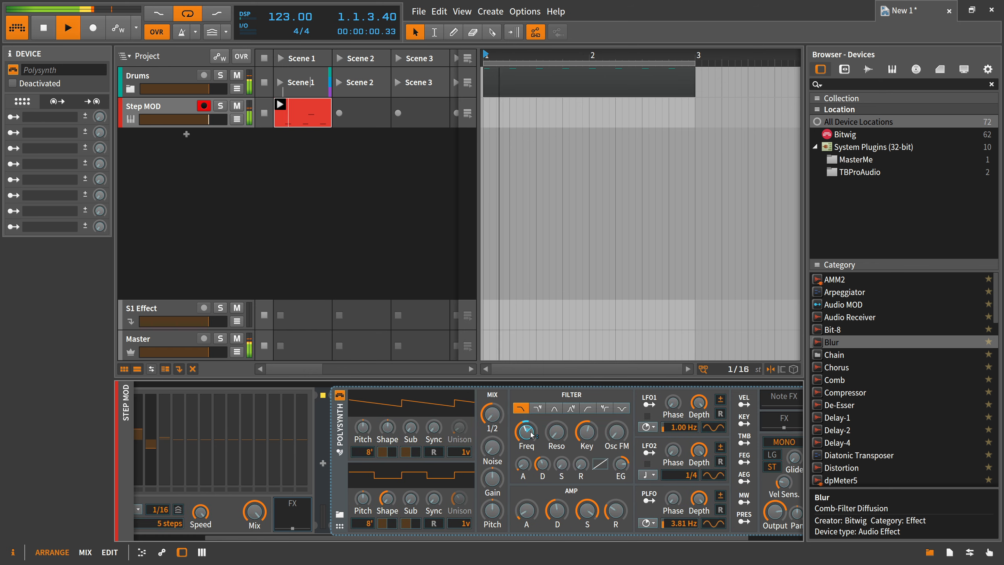
pyautogui.scroll(5, 230, 473)
pyautogui.moveTo(202, 435)
pyautogui.mouseDown()
pyautogui.moveTo(228, 431)
pyautogui.moveTo(239, 404)
pyautogui.mouseUp()
# Adjust the Polysynth's filter frequency while auditioning the stepped modulation
pyautogui.moveTo(614, 432); pyautogui.dragTo(614, 424)
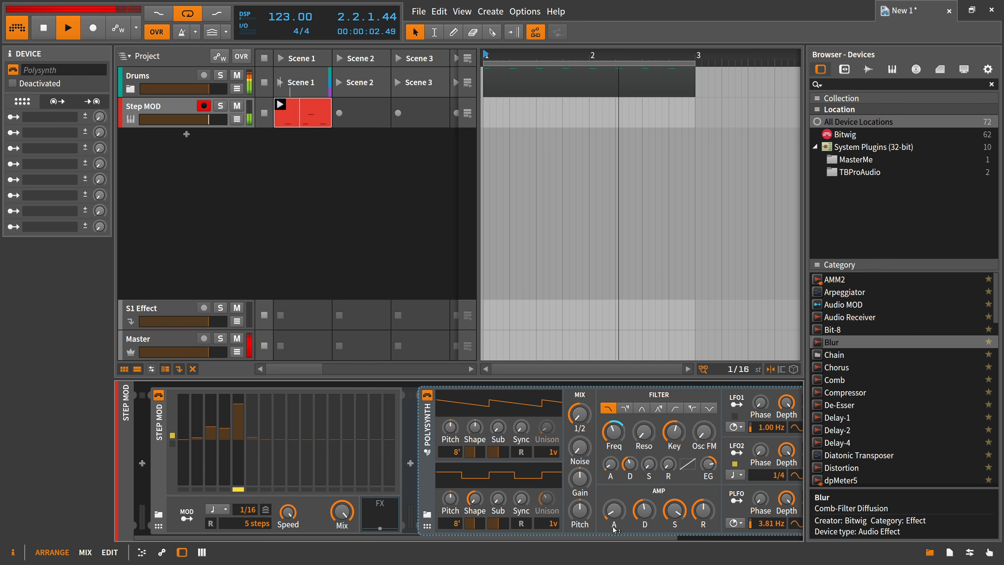
pyautogui.scroll(-5, 654, 531)
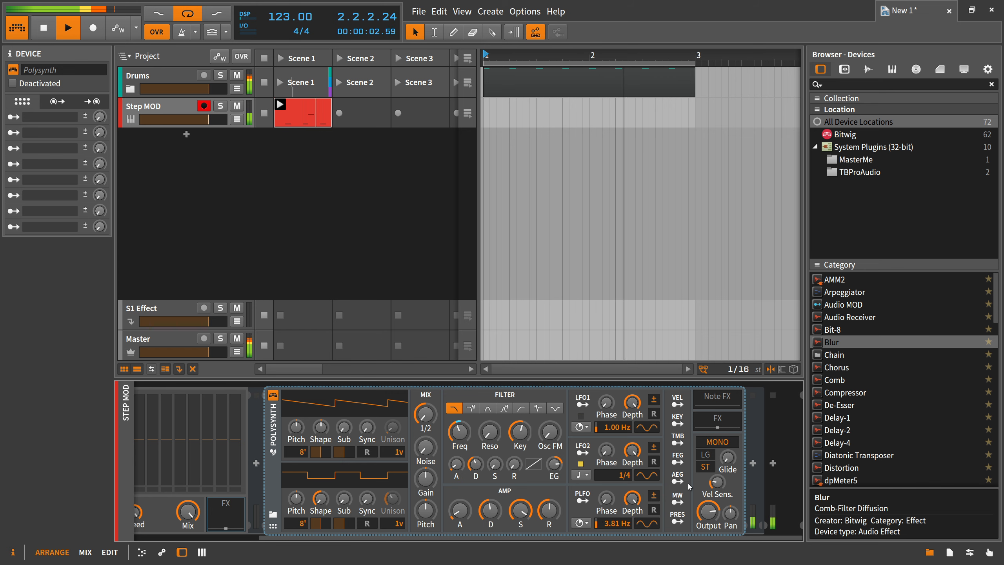
pyautogui.moveTo(459, 431); pyautogui.dragTo(459, 440)
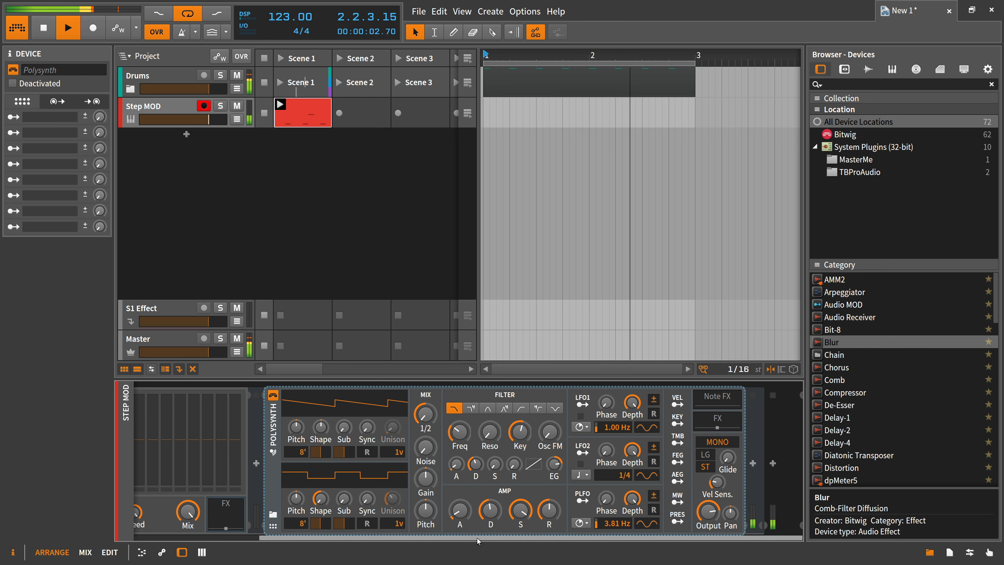
pyautogui.moveTo(477, 538); pyautogui.dragTo(352, 538)
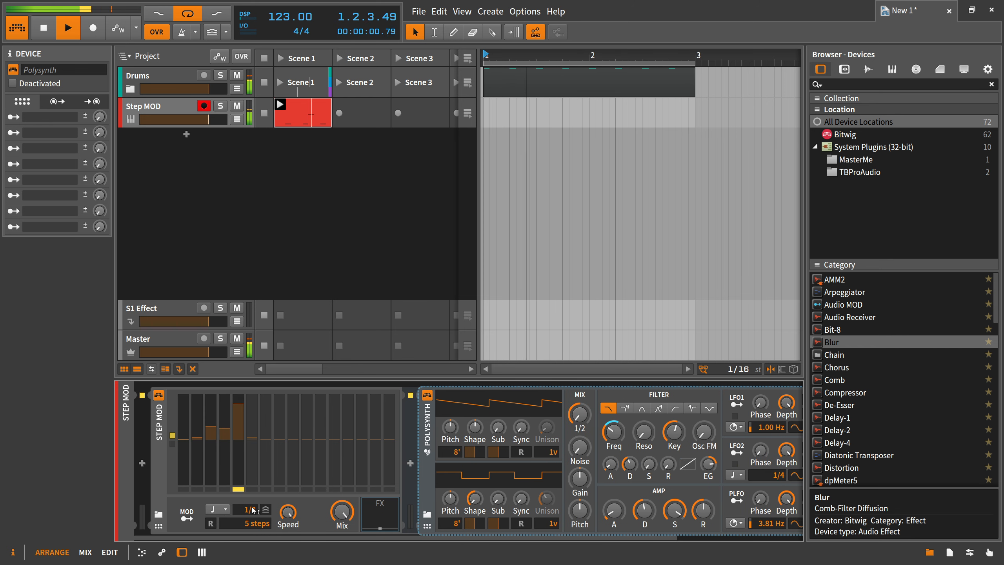
# Shape the second to fourth steps of the Step MOD sequence into a gradual rise and audition the loop
pyautogui.moveTo(197, 438); pyautogui.dragTo(226, 427)
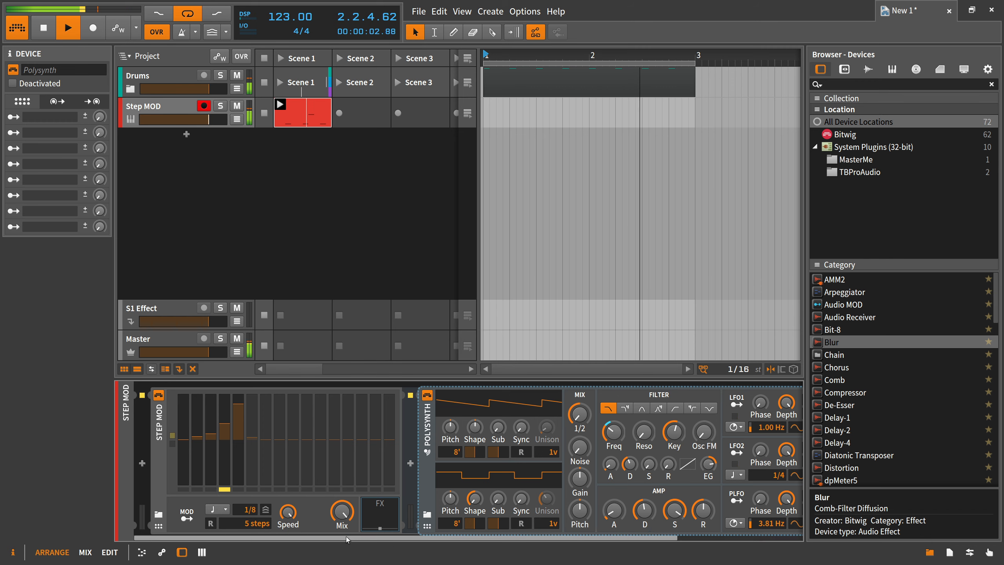
pyautogui.moveTo(348, 538); pyautogui.dragTo(472, 538)
pyautogui.press('space')
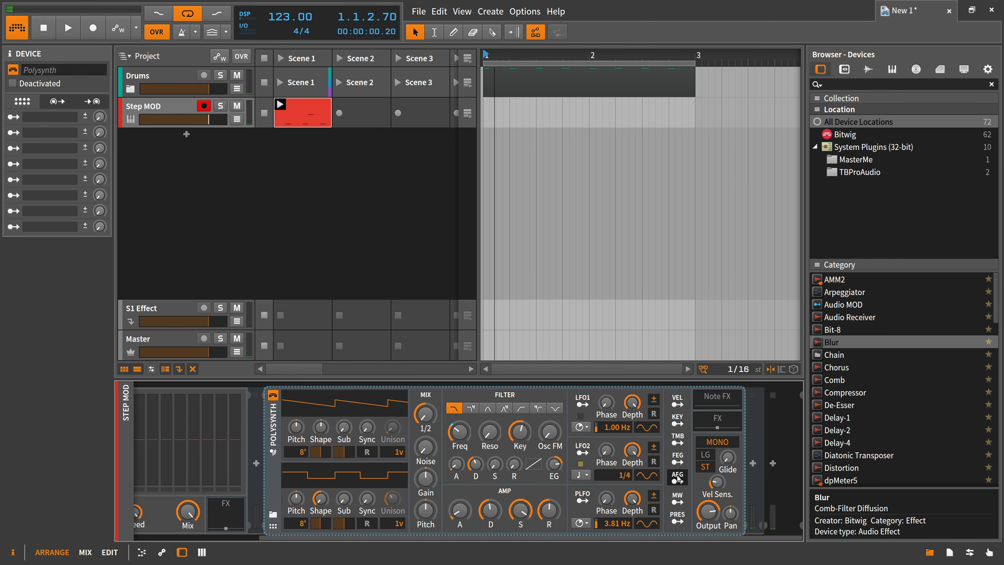
pyautogui.press('space')
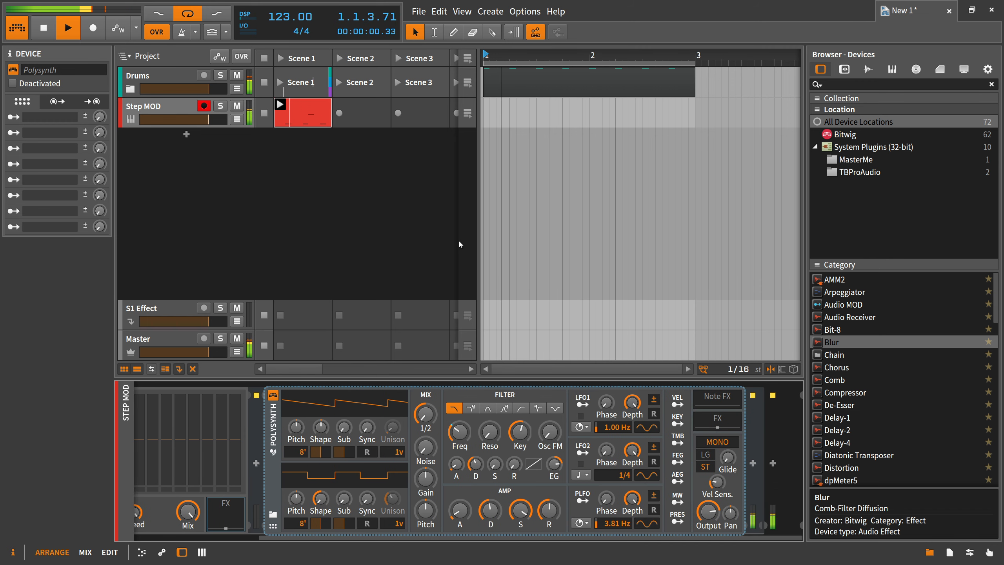
pyautogui.click(275, 177)
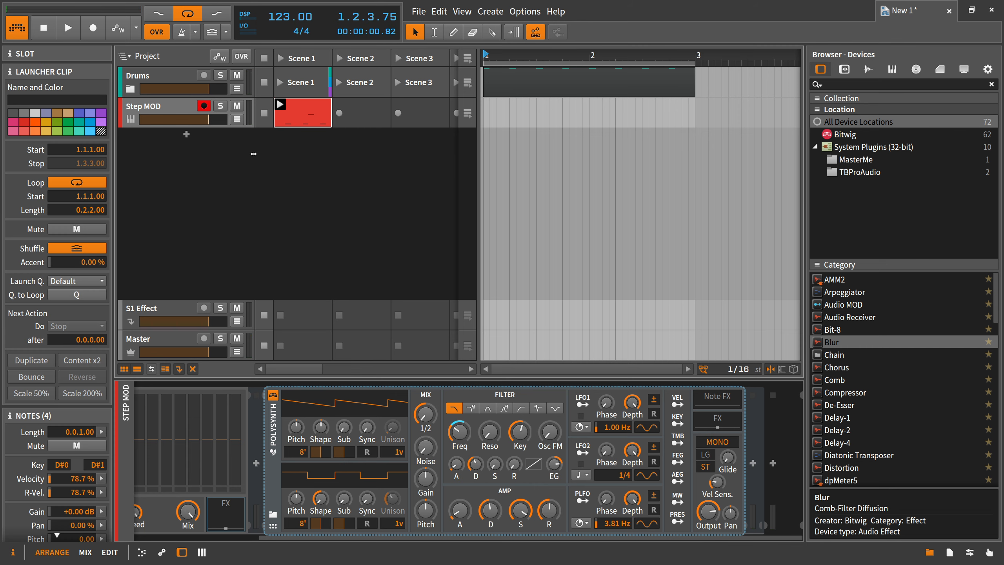
# Rename the Step MOD instrument track as Bass
pyautogui.click(159, 105)
pyautogui.doubleClick(158, 105)
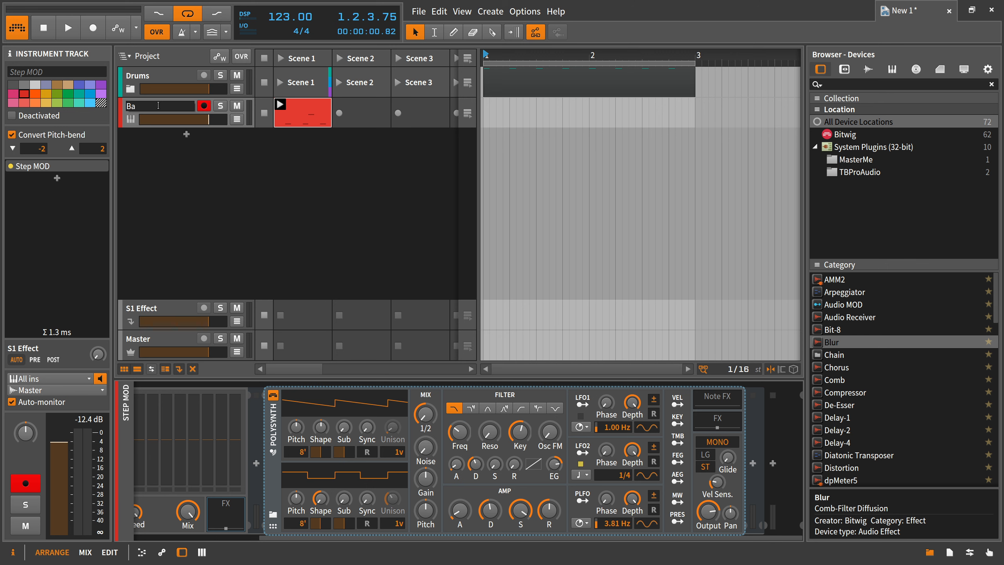
pyautogui.write('ss')
pyautogui.press('Return')
# Route the Drums group track's output to the RaumOut audio output
pyautogui.click(171, 76)
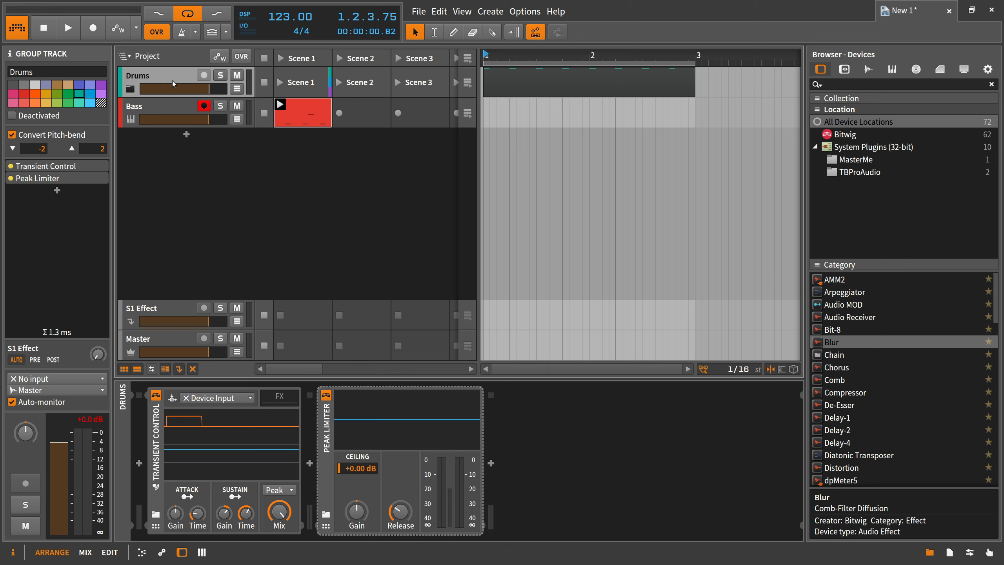
pyautogui.click(38, 390)
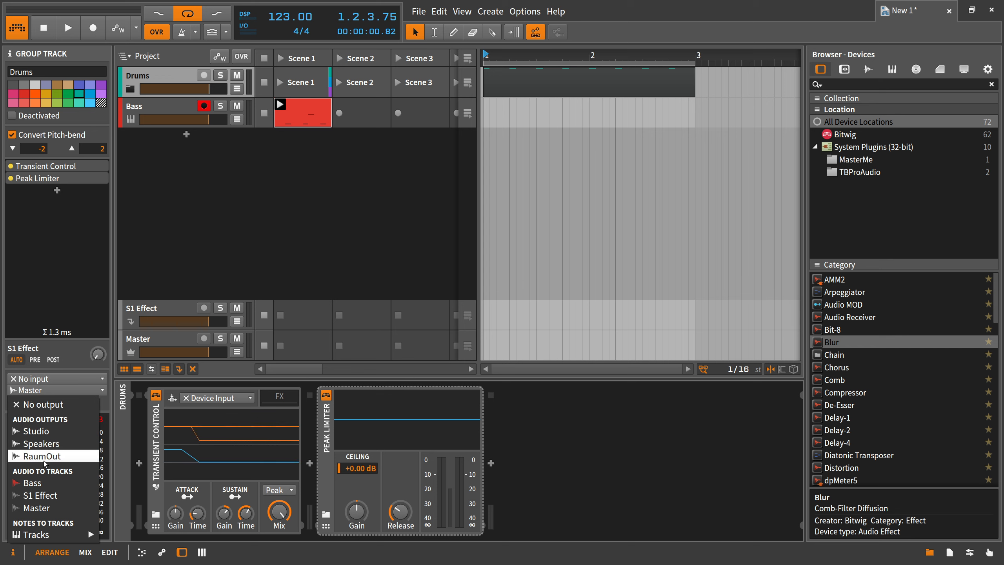
pyautogui.click(44, 457)
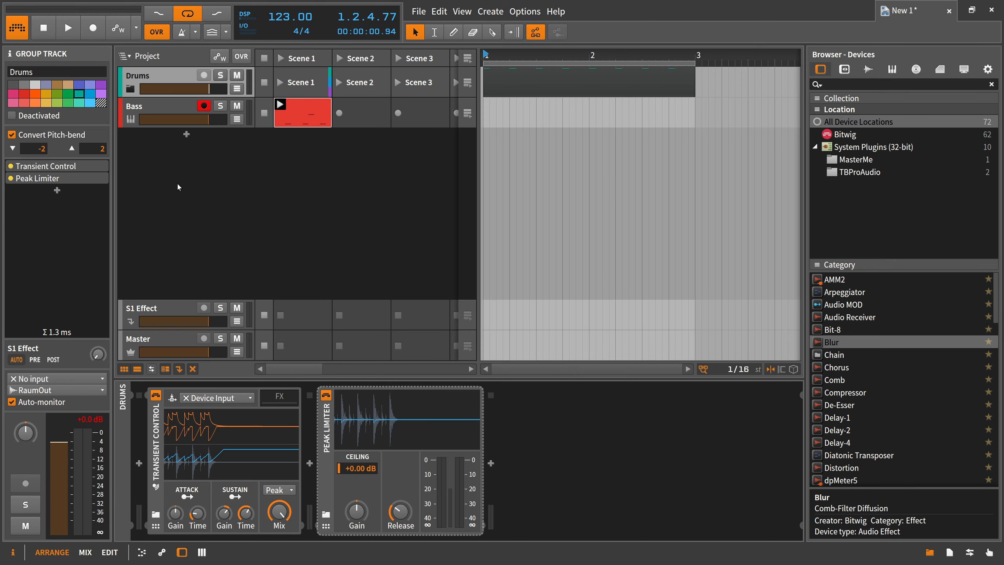
# Add an audio track below Bass and set its input to RaumIn
pyautogui.rightClick(179, 185)
pyautogui.click(198, 204)
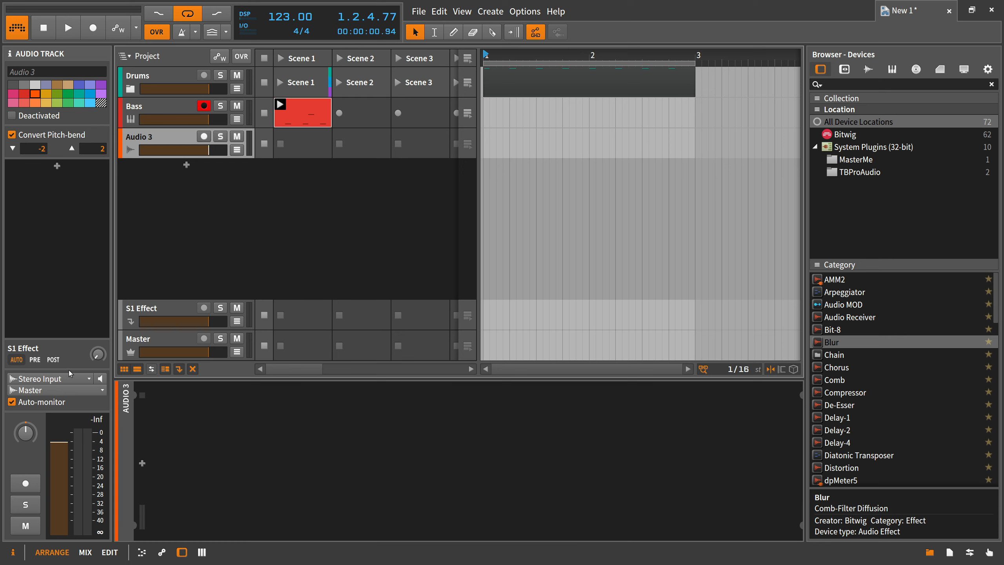
pyautogui.click(71, 378)
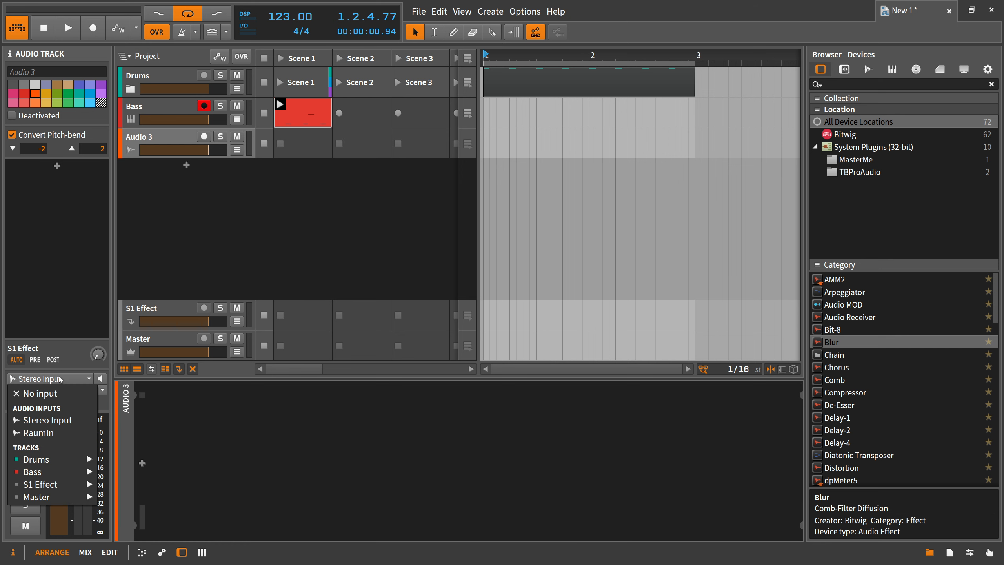
pyautogui.click(53, 432)
# Rename the new audio track as Return Compresso and move it directly below the Drums group
pyautogui.doubleClick(165, 138)
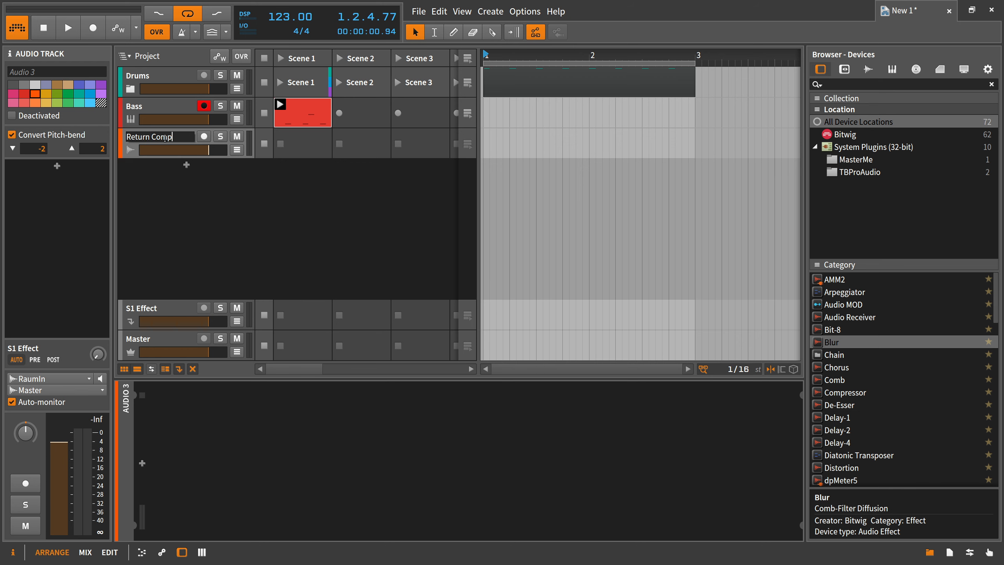
pyautogui.write('Return Compresso')
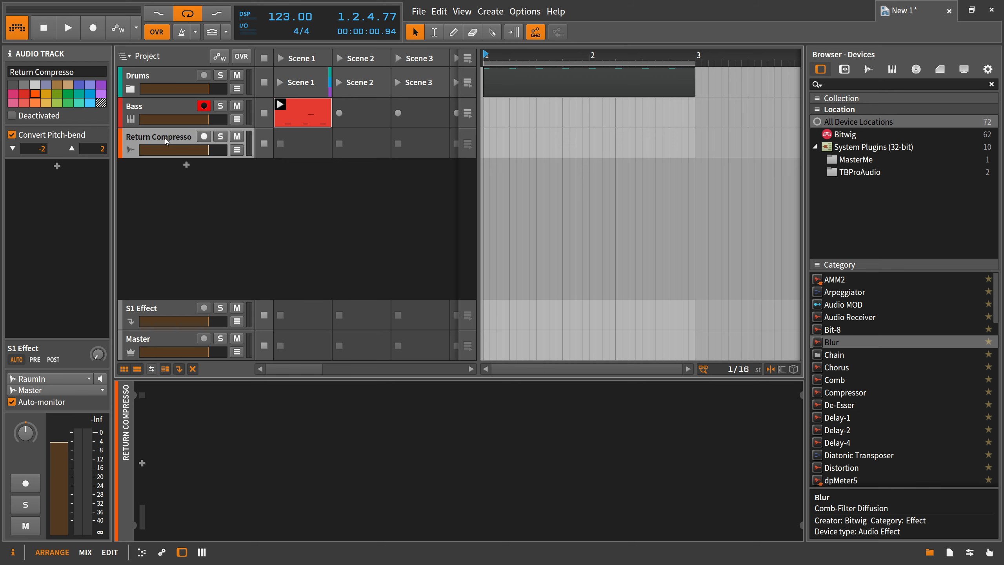
pyautogui.moveTo(167, 132); pyautogui.dragTo(162, 94)
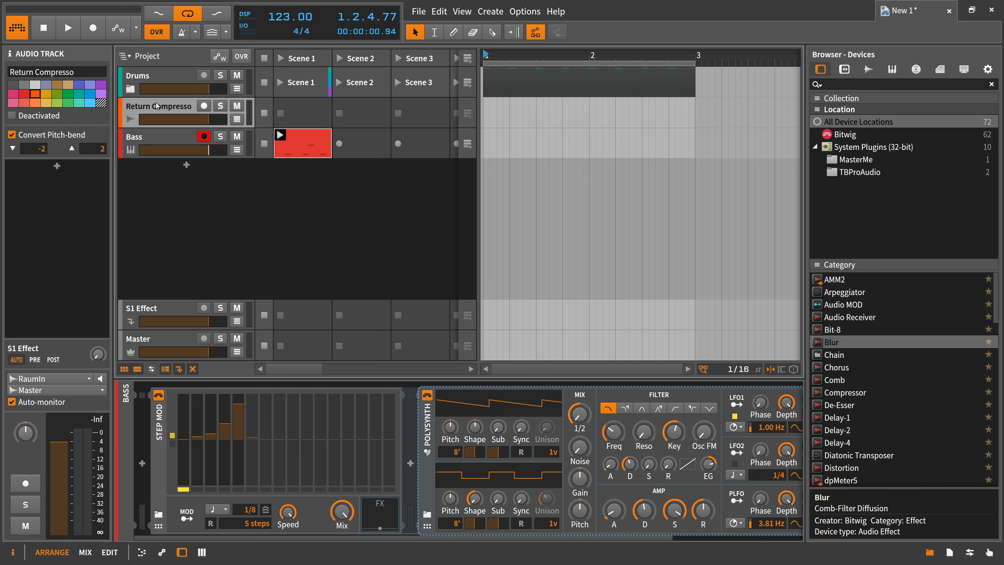
# Record-arm the Return Compresso track and play the loop to monitor its incoming signal
pyautogui.press('space')
pyautogui.press('space')
pyautogui.click(204, 106)
pyautogui.press('space')
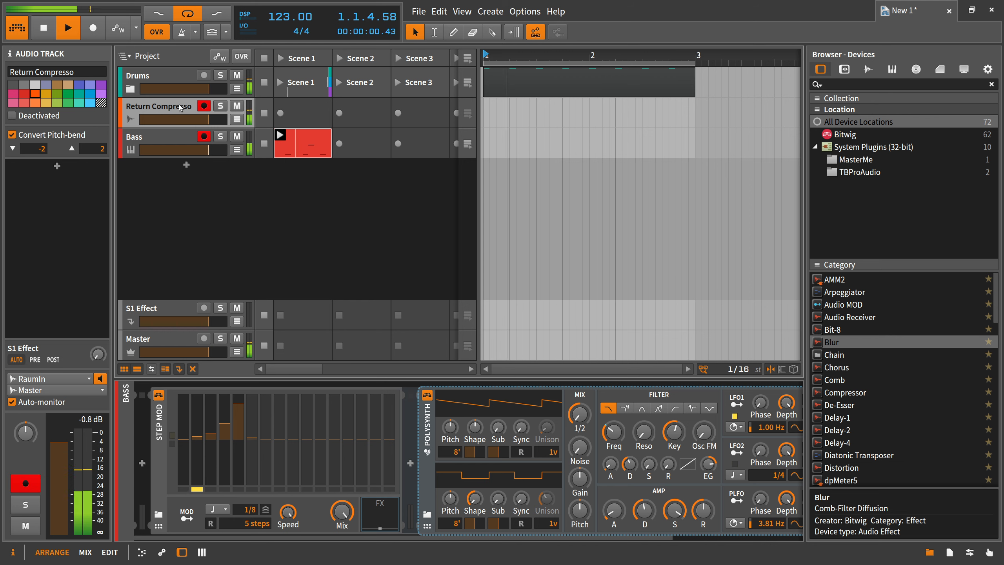
pyautogui.click(180, 107)
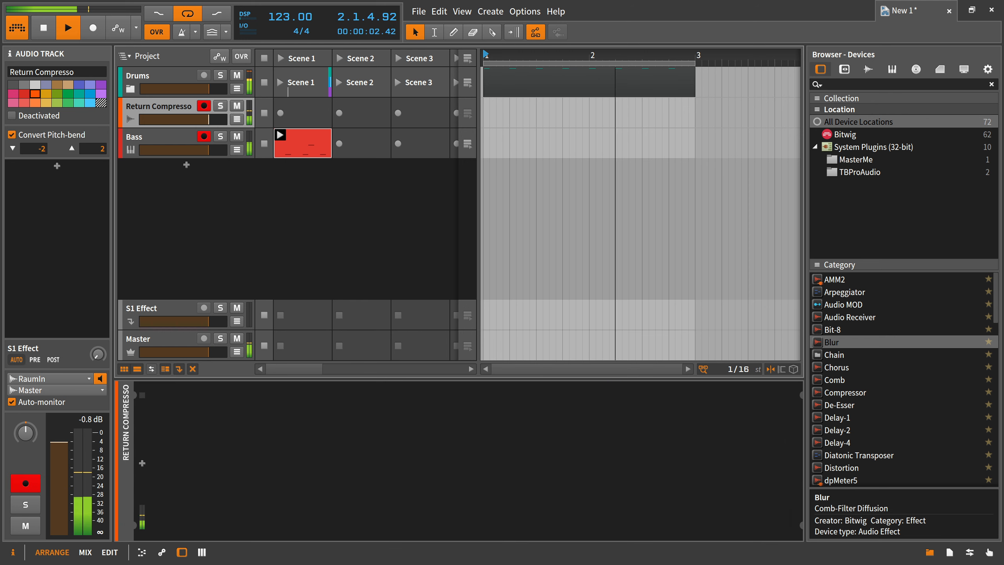
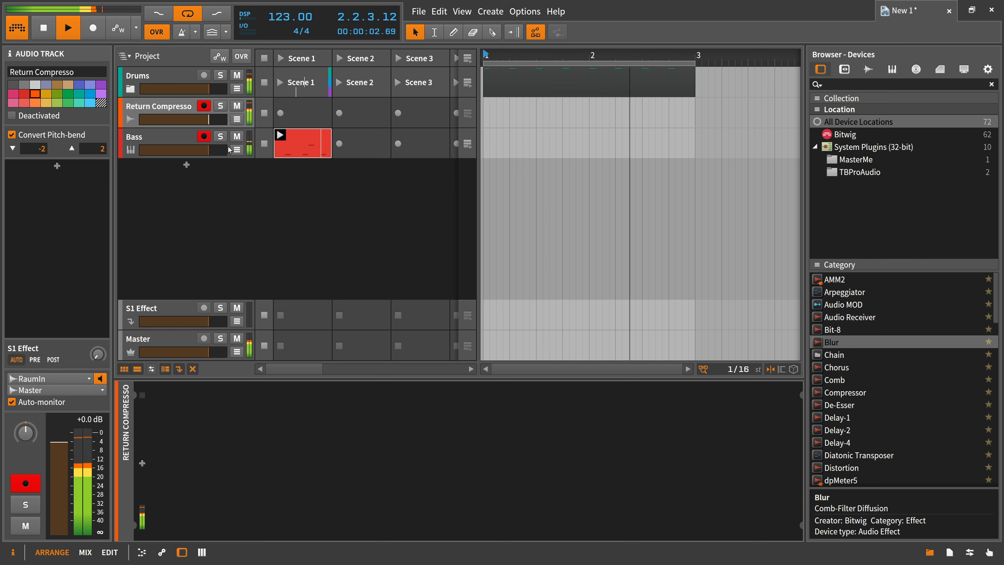
# Check the signal on the Return Compresso track, and audition the loop with the Bass track's devices shown
pyautogui.click(176, 109)
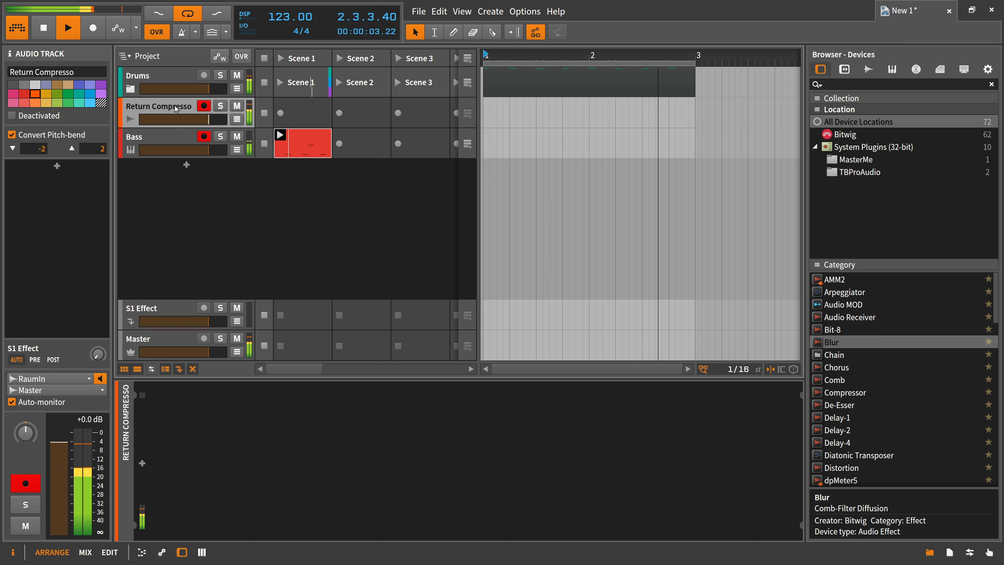
pyautogui.press('space')
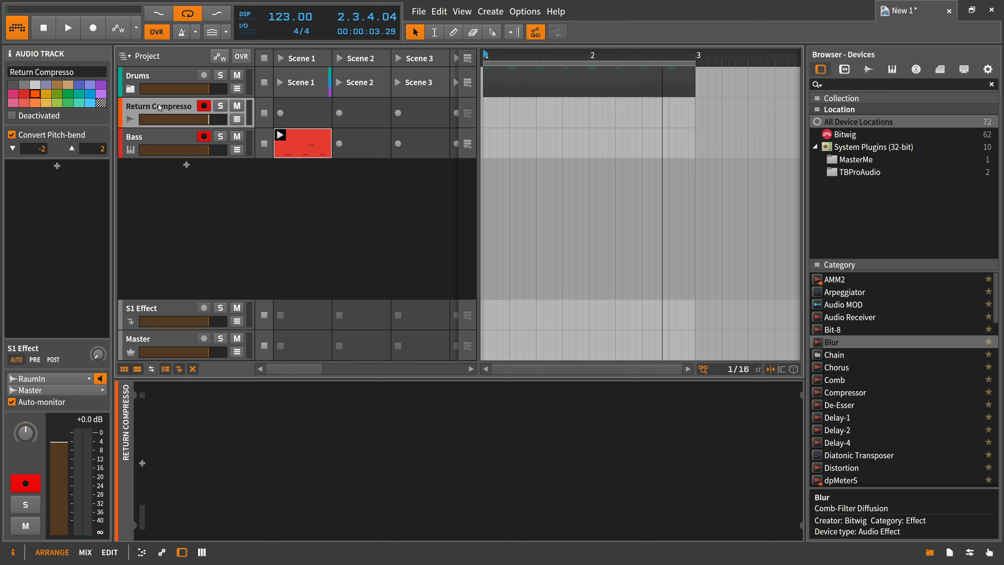
pyautogui.click(187, 131)
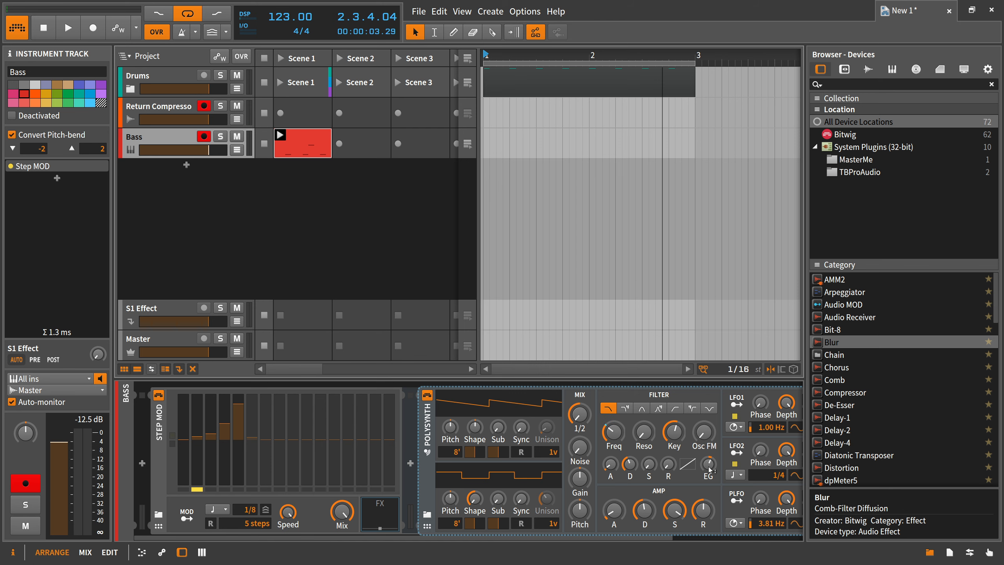
pyautogui.press('space')
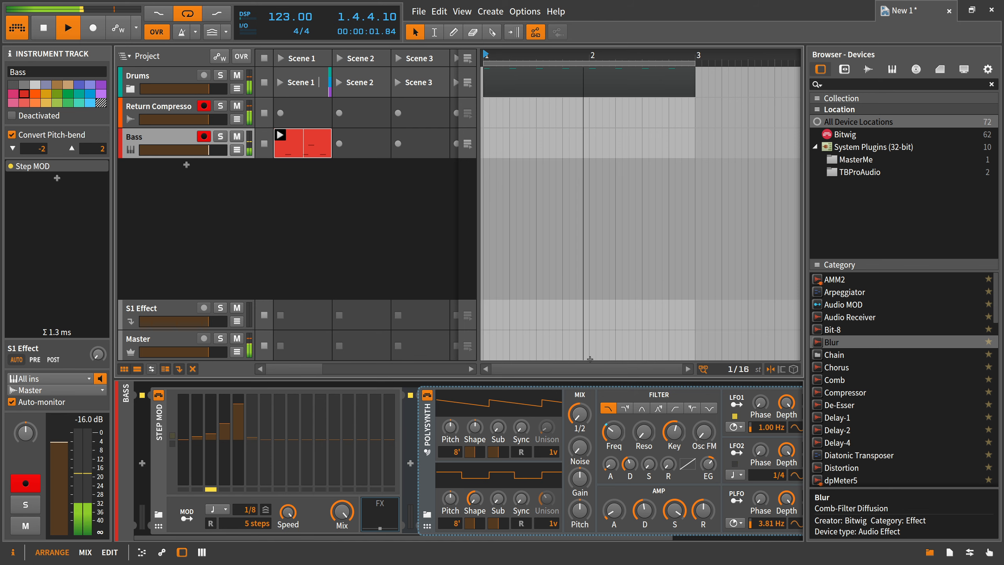
pyautogui.press('space')
pyautogui.press('Tab')
pyautogui.press('Tab')
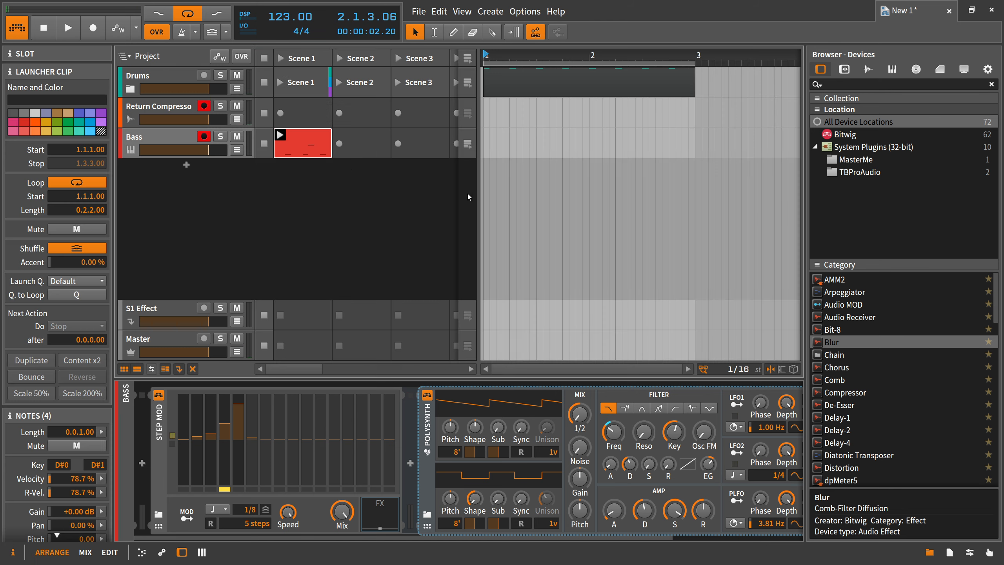
# Open the Bass clip in Scene 1, try its high note lower and further along, and delete that note
pyautogui.doubleClick(314, 155)
pyautogui.click(505, 414)
pyautogui.moveTo(506, 414); pyautogui.dragTo(510, 441)
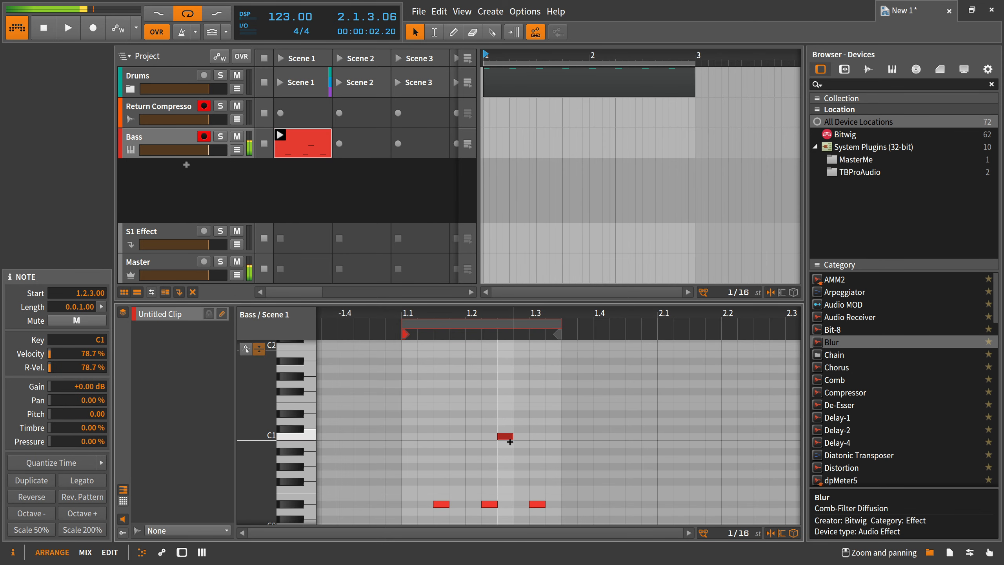
pyautogui.press('Right')
pyautogui.press('space')
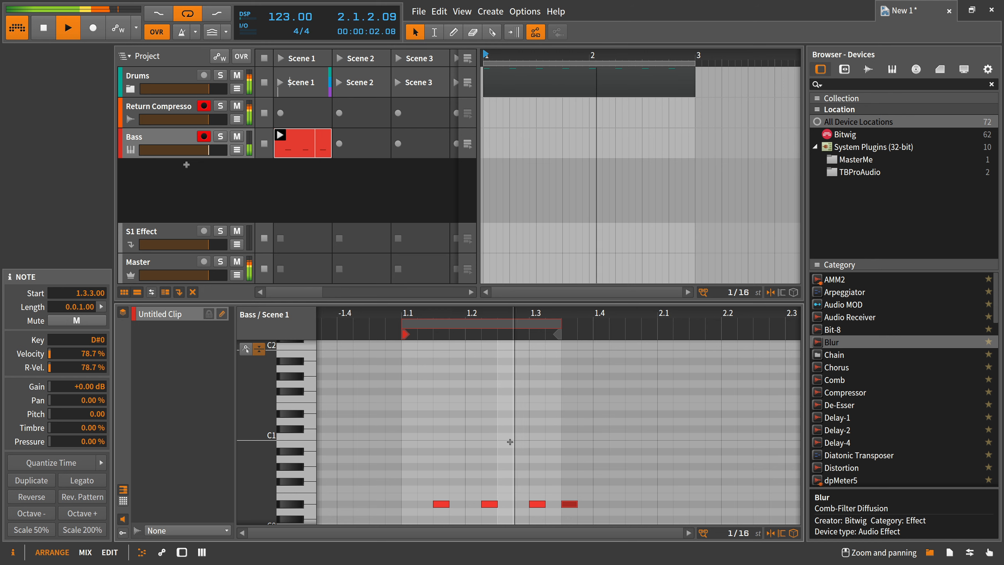
pyautogui.press('Delete')
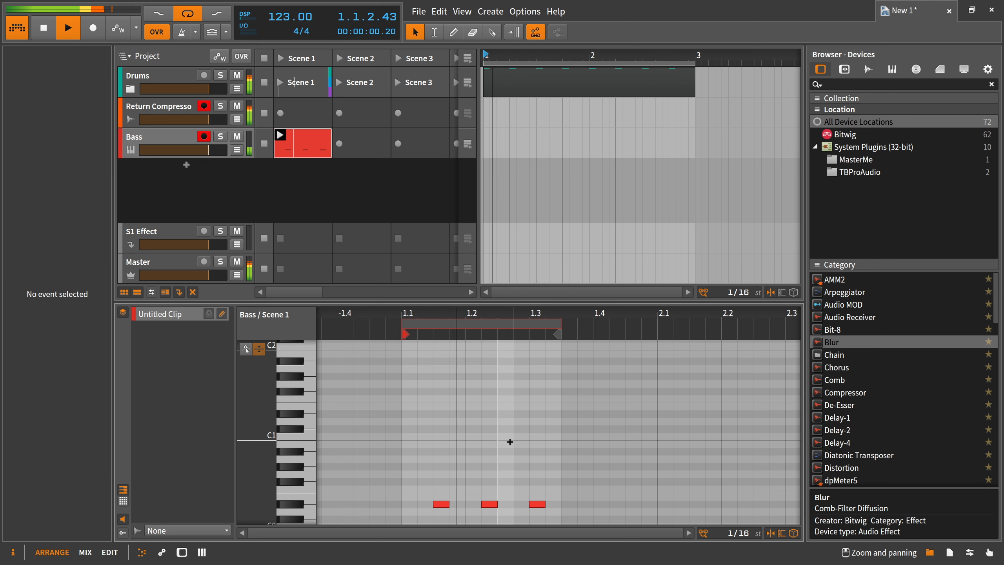
# Try the Polysynth's first oscillator at 4' with a changed filter frequency, and return it to 8'
pyautogui.doubleClick(172, 141)
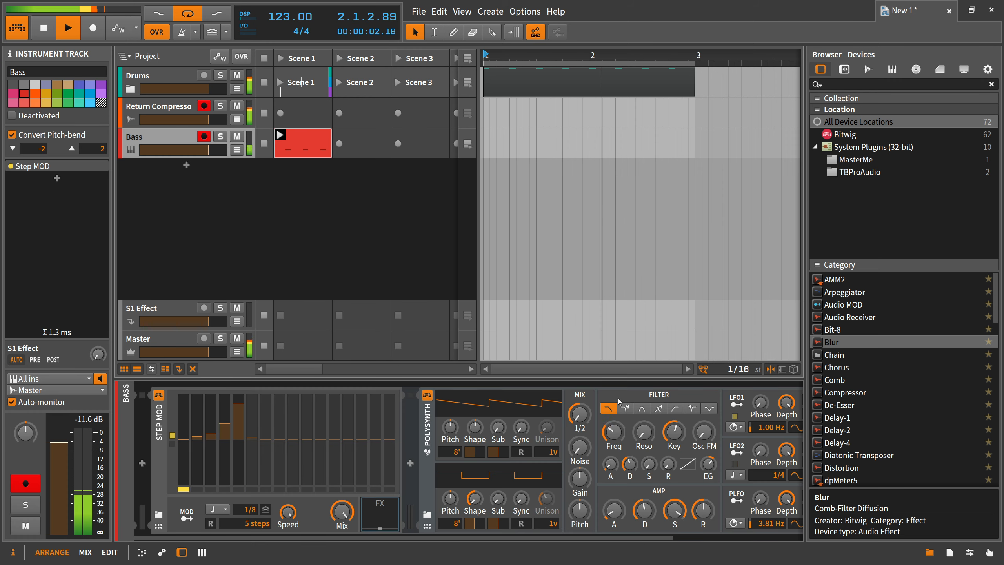
pyautogui.moveTo(613, 432); pyautogui.dragTo(614, 426)
pyautogui.moveTo(452, 452); pyautogui.dragTo(452, 445)
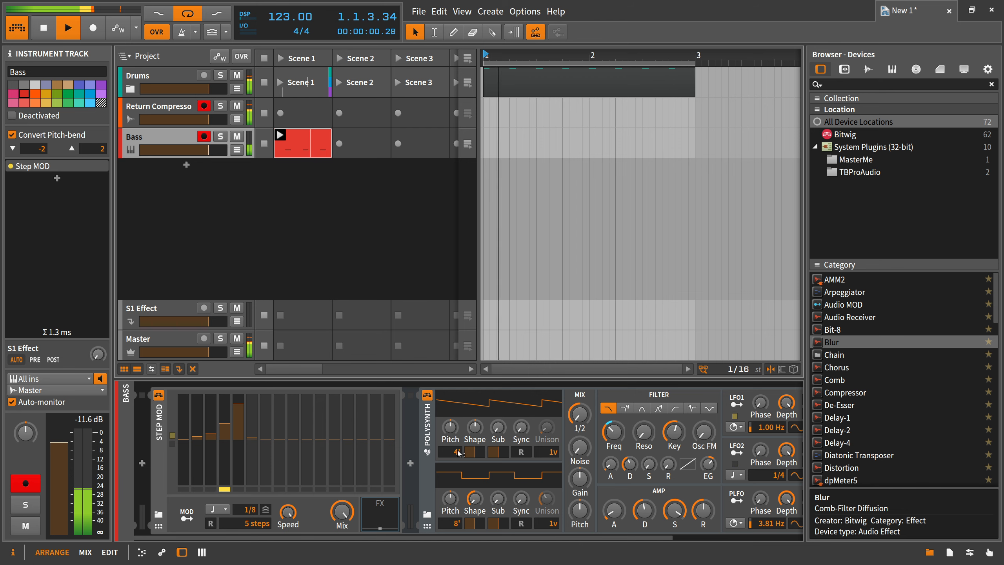
pyautogui.moveTo(612, 432); pyautogui.dragTo(613, 440)
pyautogui.moveTo(455, 453); pyautogui.dragTo(455, 460)
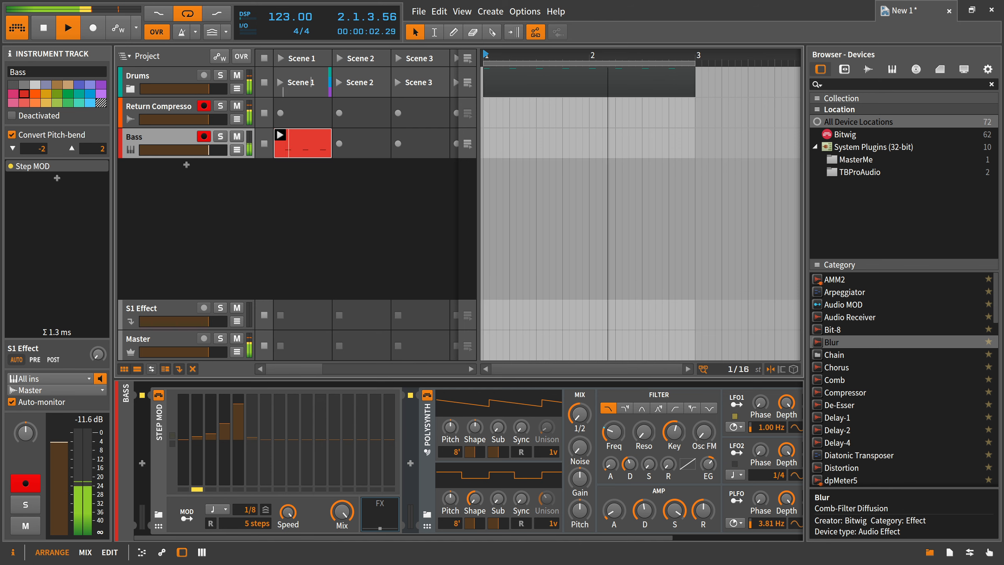
pyautogui.press('space')
# Transpose all three notes of the Bass clip up four semitones to G0 and play the loop
pyautogui.click(317, 155)
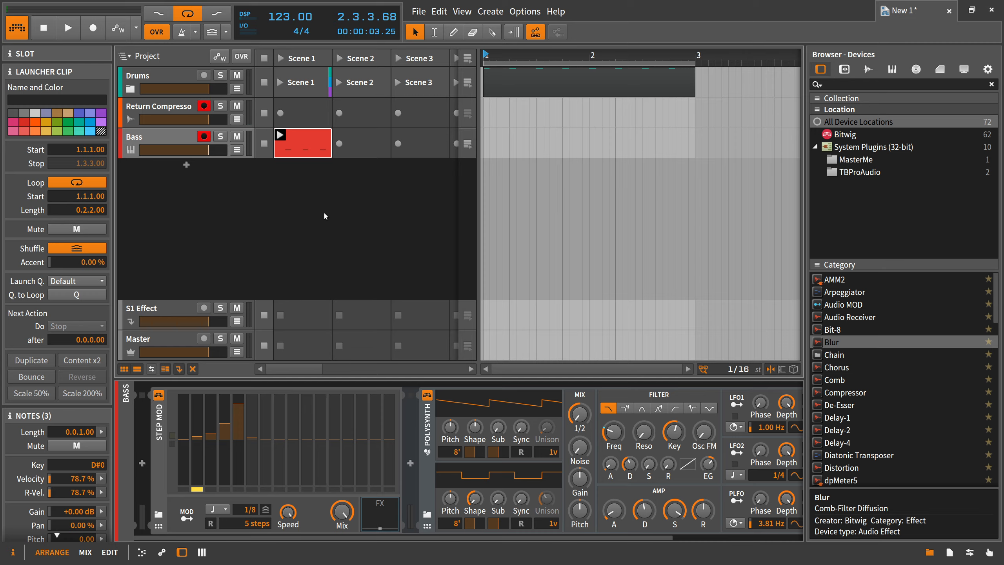
pyautogui.doubleClick(304, 152)
pyautogui.moveTo(409, 378); pyautogui.dragTo(573, 526)
pyautogui.press('Up')
pyautogui.press('Up')
pyautogui.press('Up')
pyautogui.press('Up')
pyautogui.press('space')
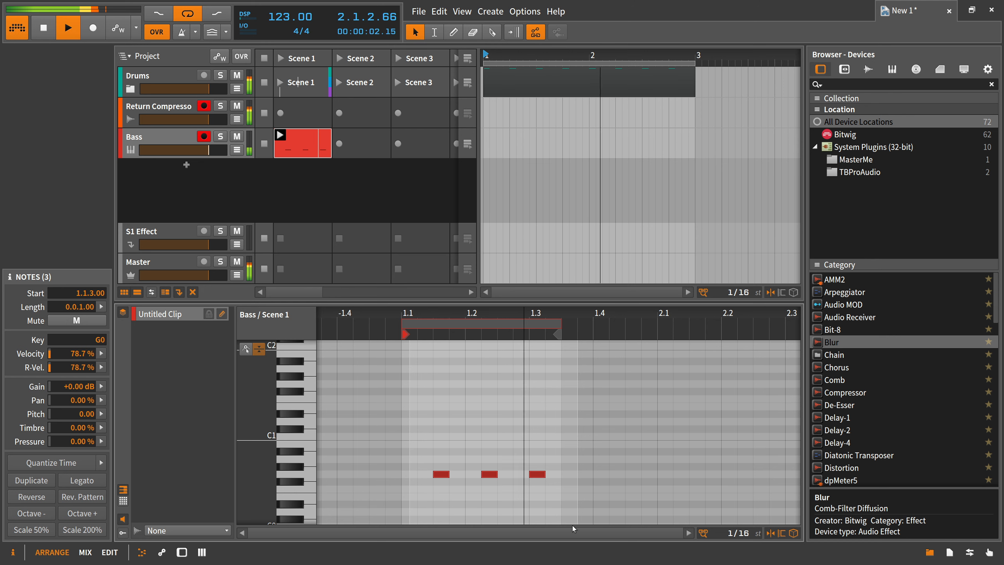
# Move the middle G0 note of the Bass clip one sixteenth later, to 1.2.3
pyautogui.click(499, 466)
pyautogui.click(491, 475)
pyautogui.press('Right')
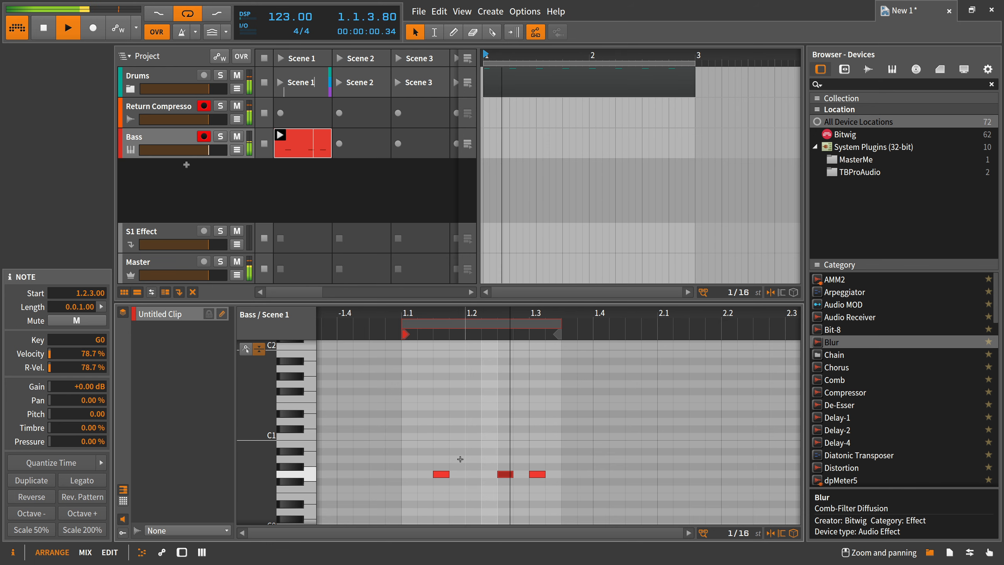
# Add a G1 note at the start of the Bass clip and extend the clip's loop length to three beats
pyautogui.doubleClick(410, 474)
pyautogui.moveTo(414, 476); pyautogui.dragTo(411, 384)
pyautogui.press('space')
pyautogui.moveTo(558, 333); pyautogui.dragTo(589, 331)
pyautogui.press('space')
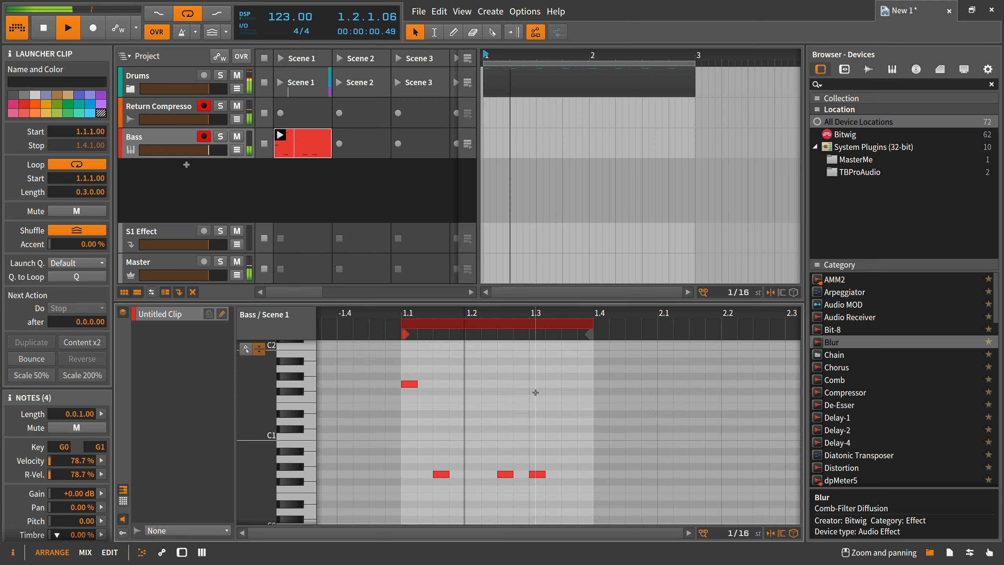
# Move the last G0 note of the Bass clip two sixteenths later, to 1.3.3
pyautogui.moveTo(538, 425); pyautogui.dragTo(538, 479)
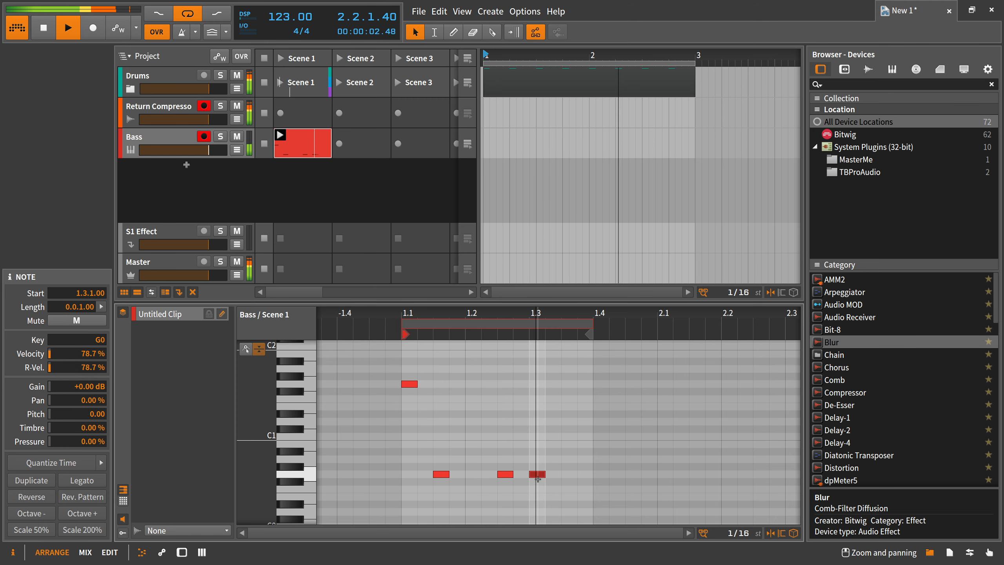
pyautogui.press('Right')
pyautogui.press('Right')
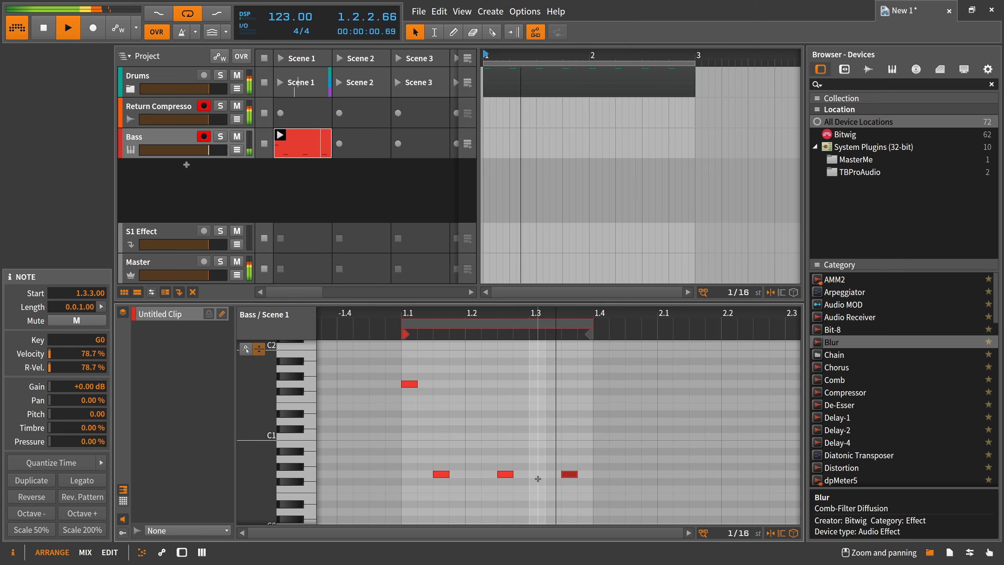
# Lower the Polysynth's filter frequency slightly on the Bass track and stop playback
pyautogui.click(165, 142)
pyautogui.press('d')
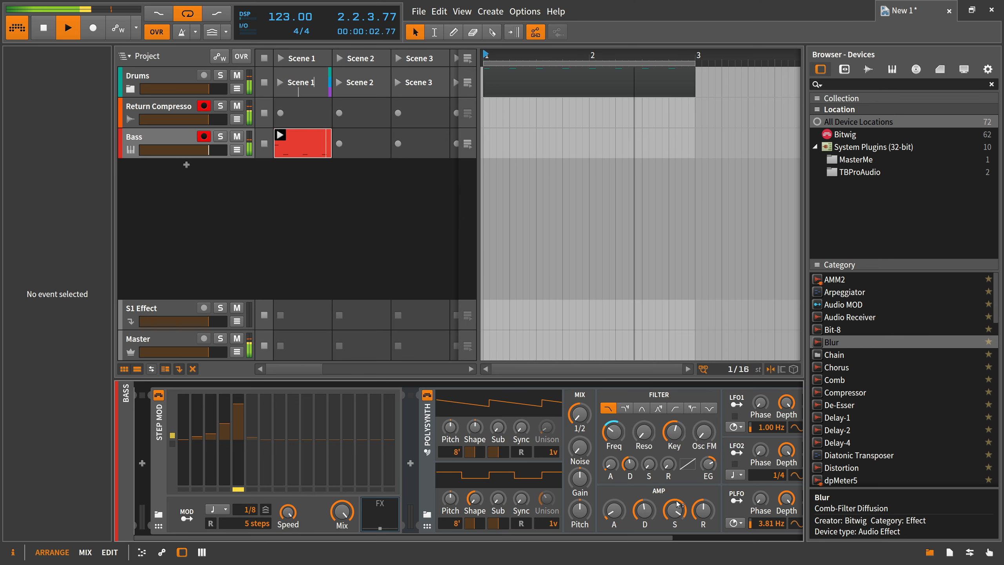
pyautogui.hscroll(3, 689, 528)
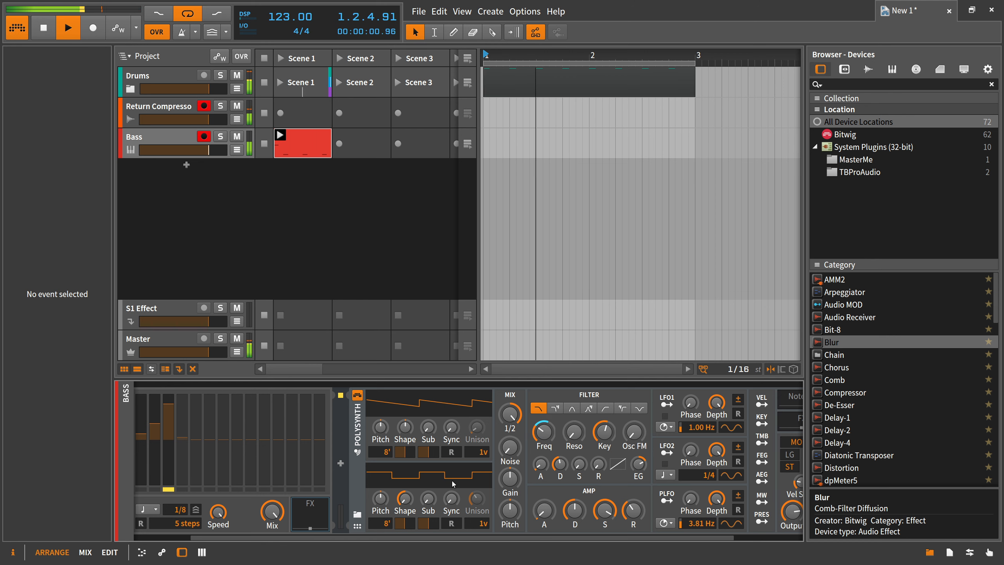
pyautogui.moveTo(542, 437); pyautogui.dragTo(542, 448)
pyautogui.click(336, 263)
pyautogui.press('space')
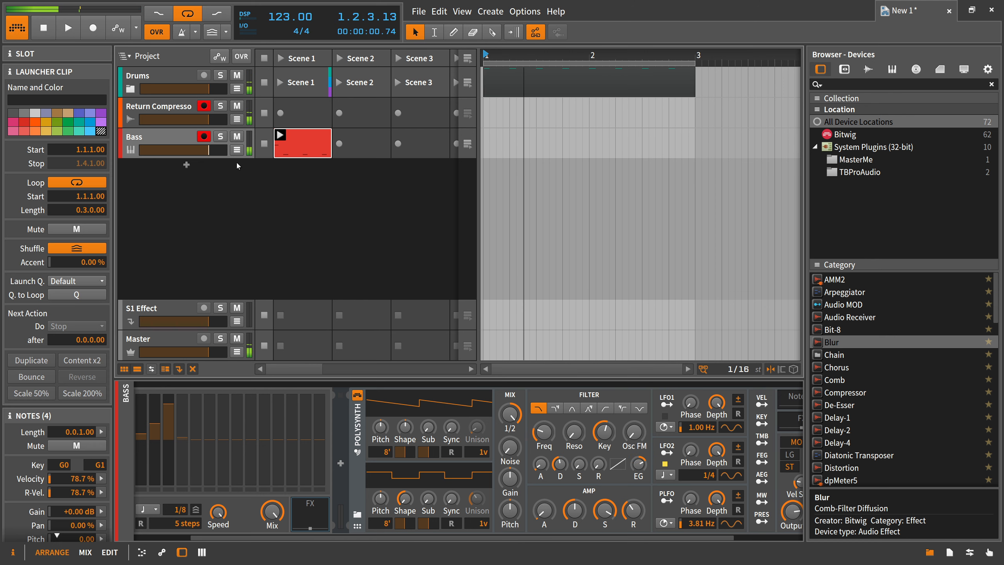
# Add a new instrument track below Bass with an Organ device on it
pyautogui.click(173, 139)
pyautogui.click(185, 166)
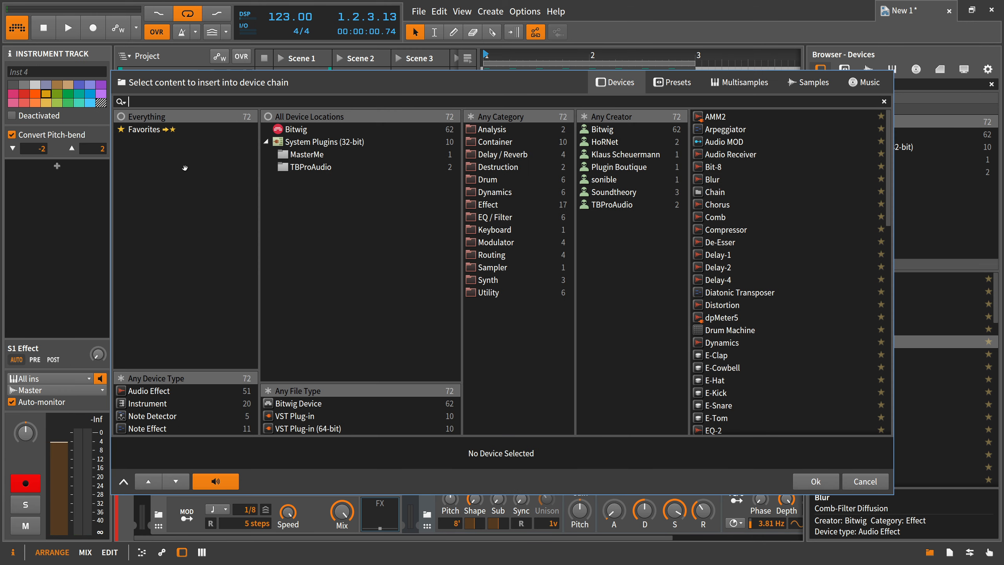
pyautogui.write('poly')
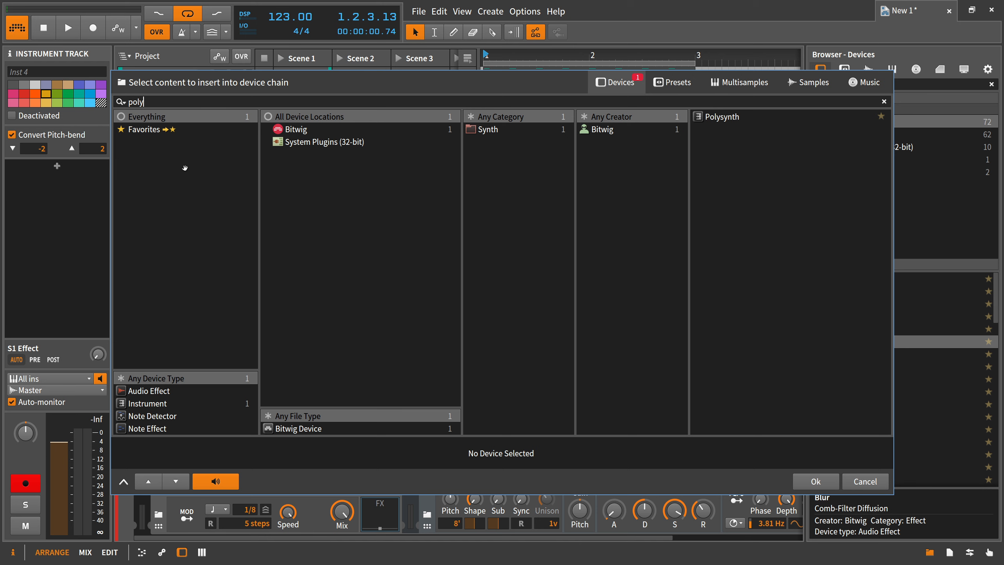
pyautogui.press('BackSpace')
pyautogui.write('orga')
pyautogui.press('Return')
# Pull all of the Organ's drawbars down except the Primary one
pyautogui.click(187, 177)
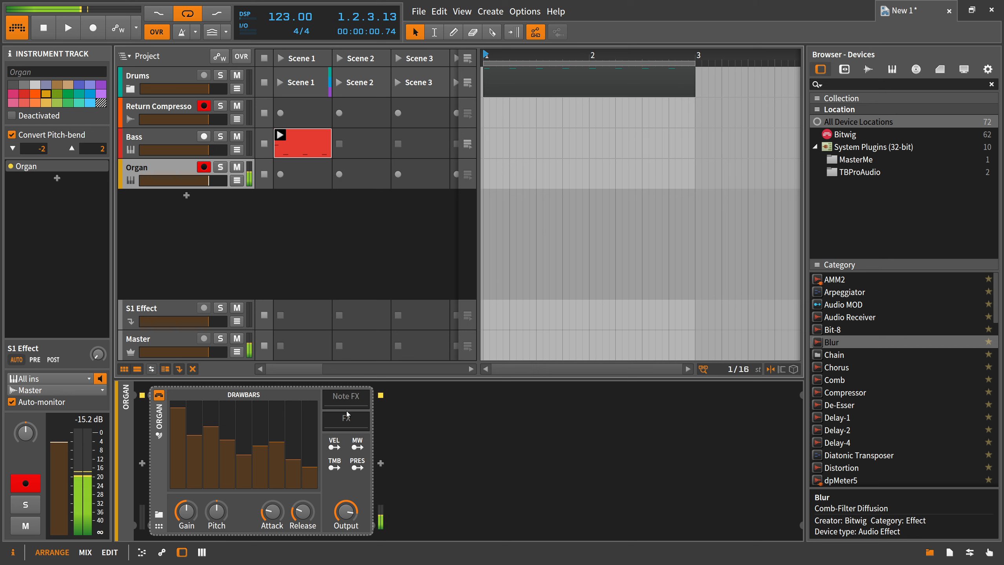
pyautogui.moveTo(178, 485)
pyautogui.mouseDown()
pyautogui.moveTo(195, 487)
pyautogui.moveTo(211, 465)
pyautogui.moveTo(253, 487)
pyautogui.moveTo(277, 470)
pyautogui.mouseUp()
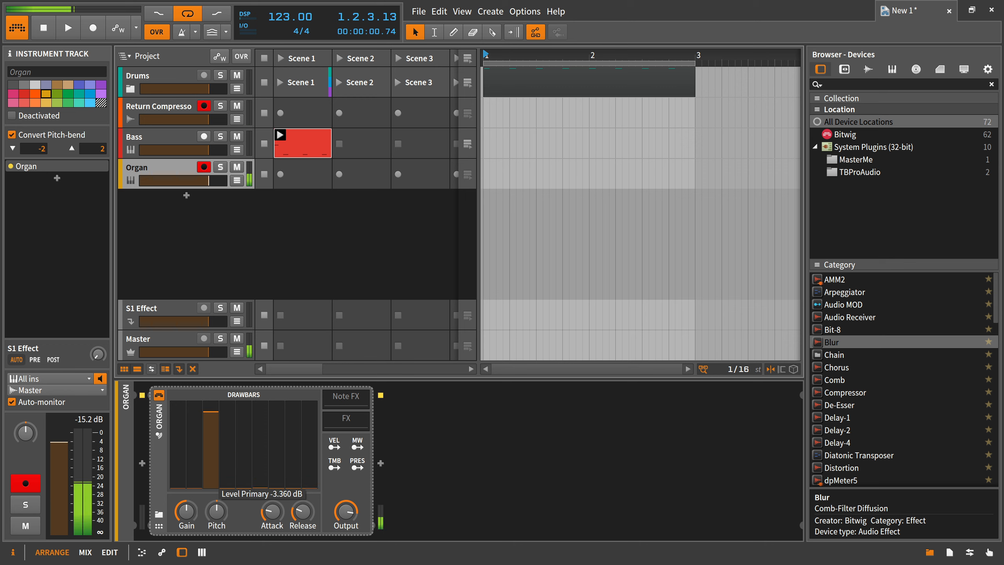
pyautogui.click(164, 431)
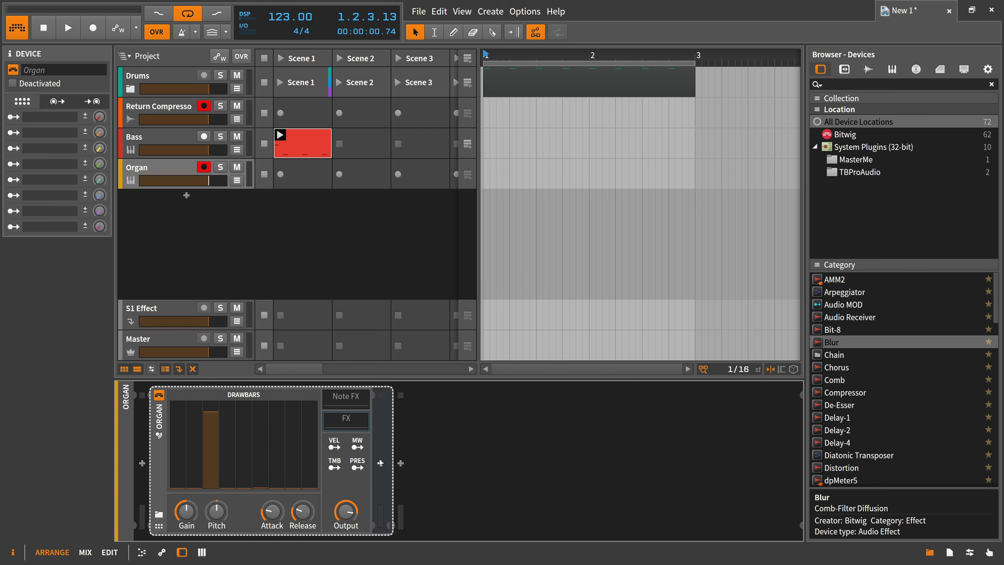
# Insert a Chorus into the Organ's FX chain
pyautogui.click(382, 463)
pyautogui.write('choru')
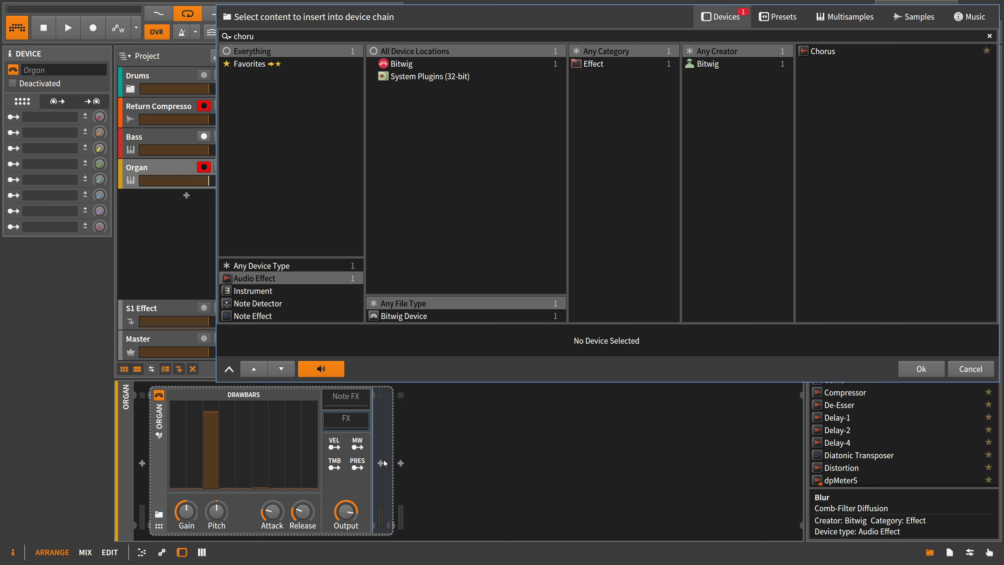
pyautogui.press('Return')
# Insert a Reverb after the Chorus in the Organ's FX chain with a 31.6 s reverb time
pyautogui.click(529, 463)
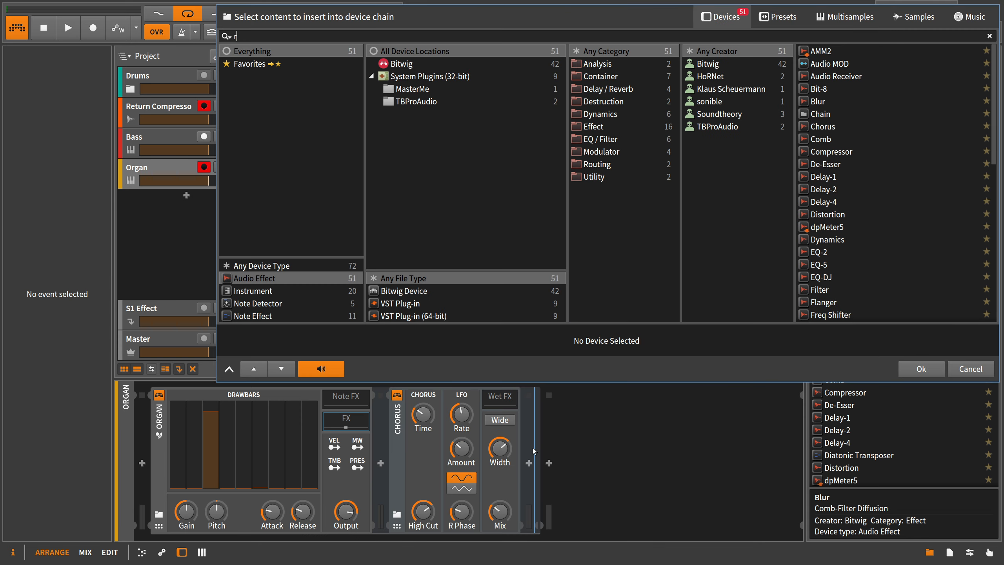
pyautogui.write('rever')
pyautogui.doubleClick(804, 90)
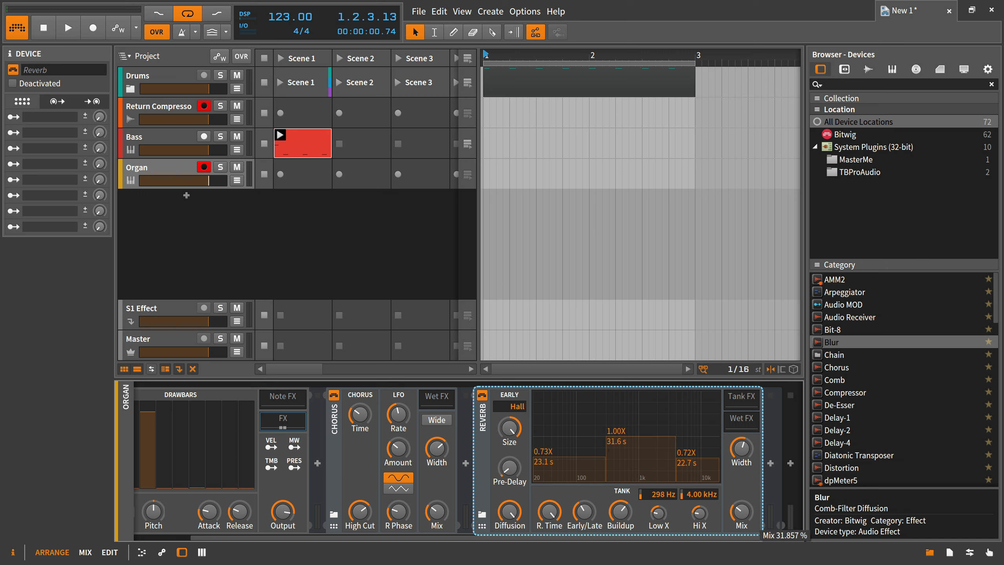
pyautogui.moveTo(648, 538); pyautogui.dragTo(681, 538)
# Insert a Chorus into the Reverb's Tank FX chain
pyautogui.click(728, 398)
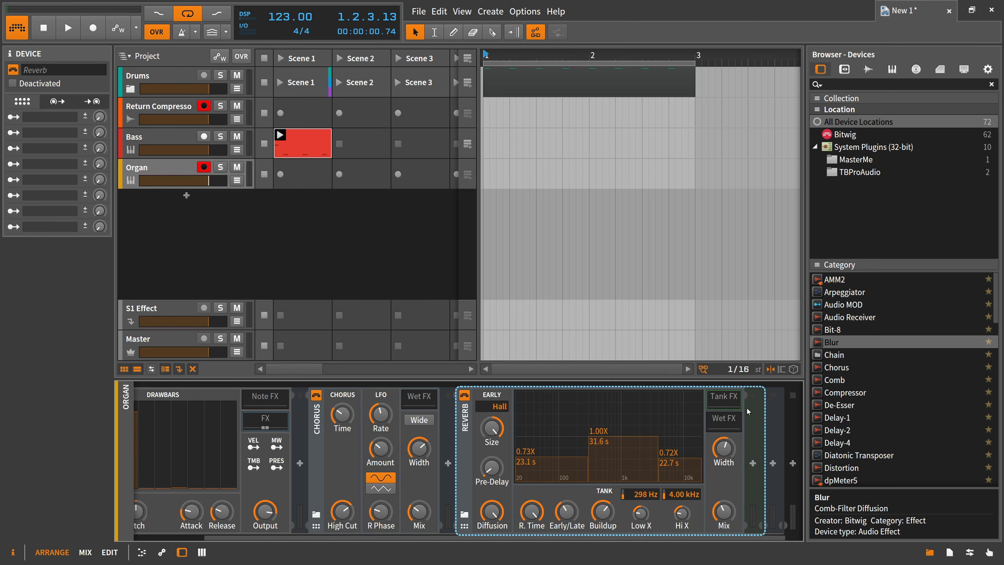
pyautogui.click(753, 464)
pyautogui.write('choru')
pyautogui.press('Down')
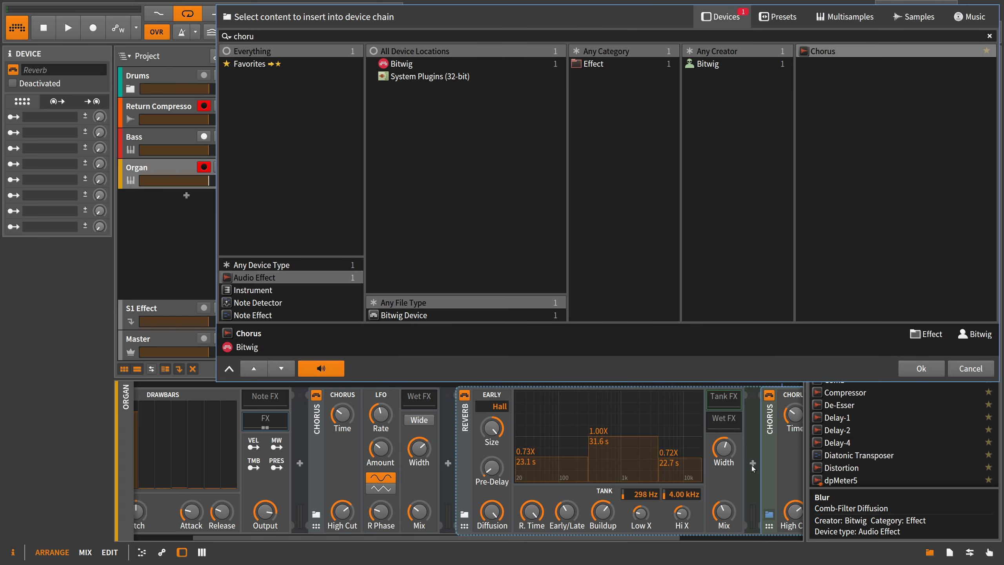
pyautogui.press('Return')
pyautogui.moveTo(674, 539); pyautogui.dragTo(828, 536)
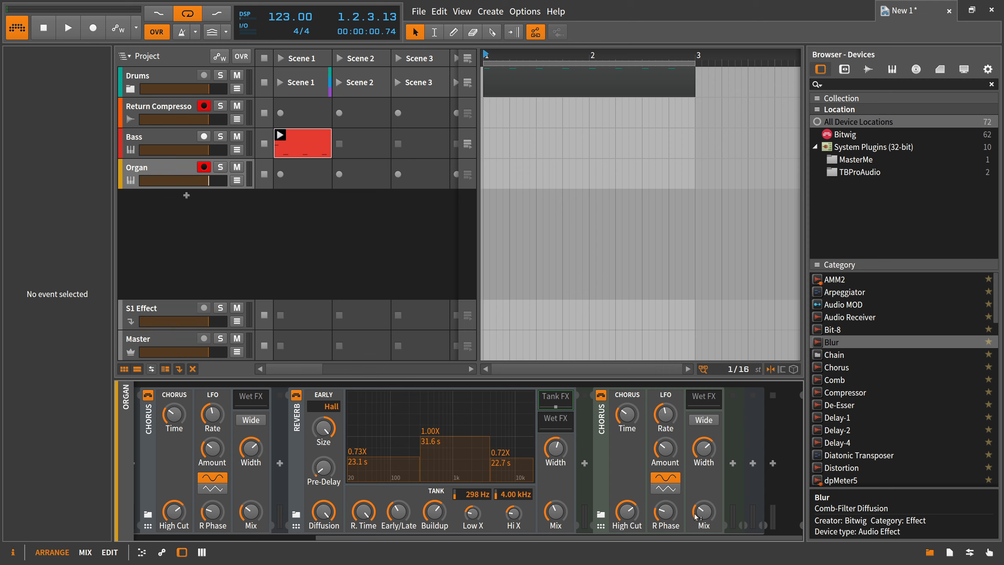
pyautogui.scroll(3, 729, 468)
# Insert an EQ-2 into the Reverb's Wet FX chain
pyautogui.click(733, 464)
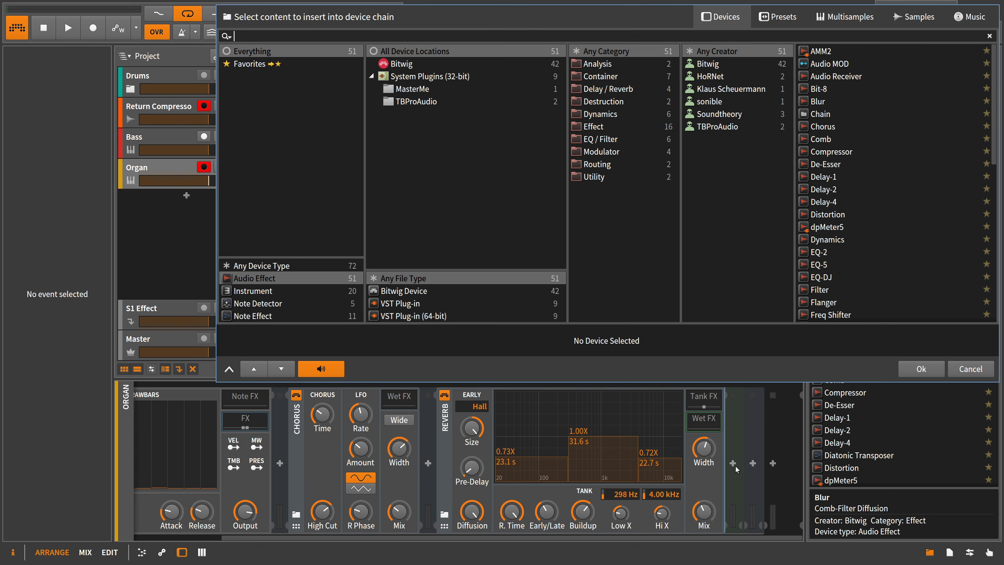
pyautogui.write('eq')
pyautogui.press('Up')
pyautogui.press('Return')
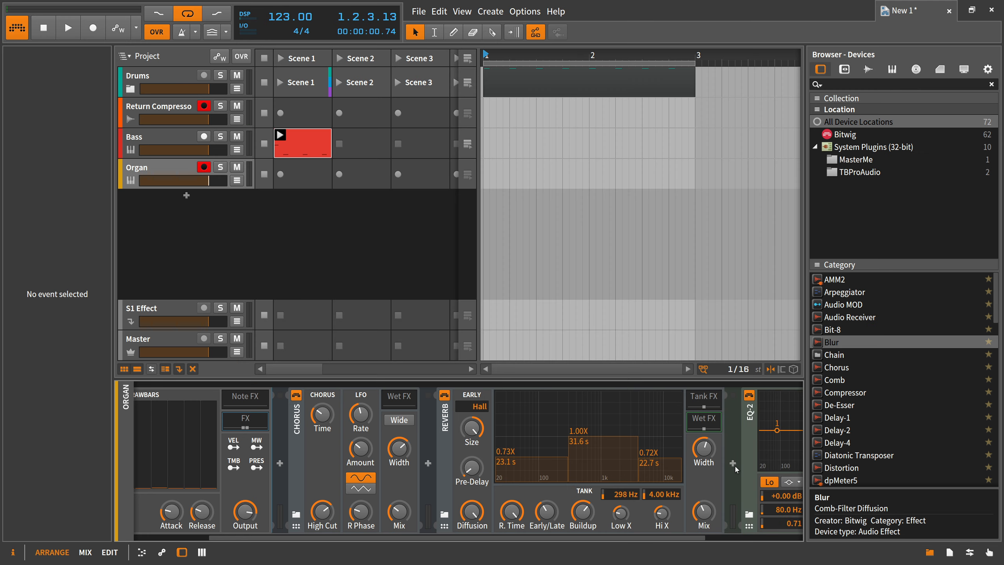
# Set the EQ-2's Lo band to a low cut at 282 Hz and its Hi band to a high cut at 7.27 kHz
pyautogui.click(660, 481)
pyautogui.click(664, 512)
pyautogui.click(709, 489)
pyautogui.click(698, 513)
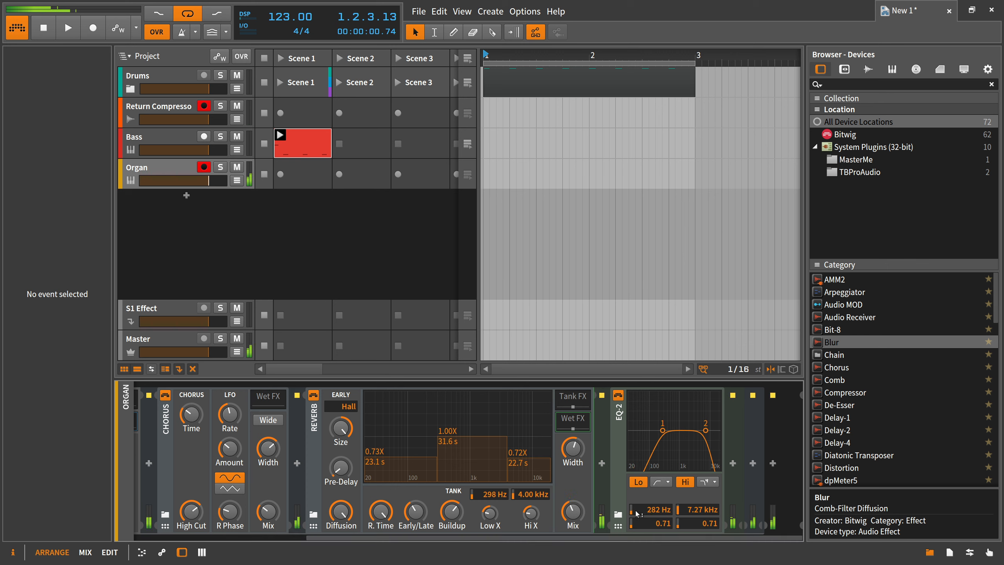
# Insert a Delay-2 after the Reverb in the Organ's FX chain
pyautogui.moveTo(598, 535); pyautogui.dragTo(575, 535)
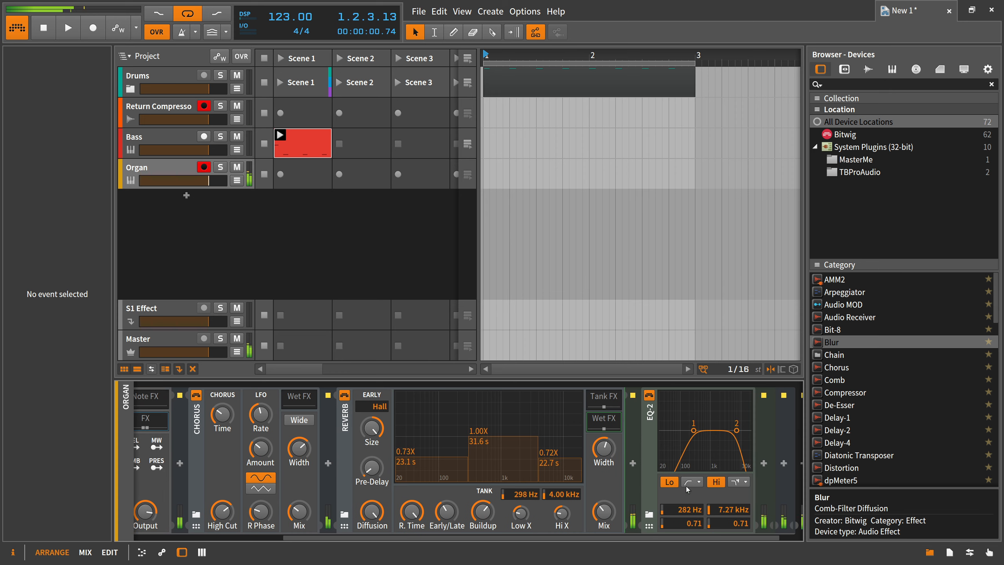
pyautogui.click(776, 462)
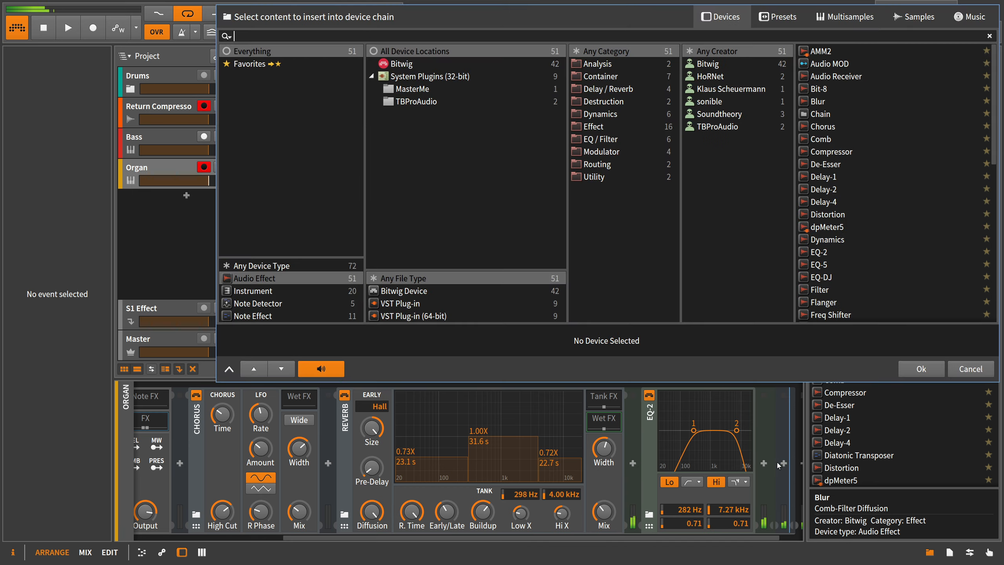
pyautogui.write('delay')
pyautogui.press('Down')
pyautogui.press('Down')
pyautogui.press('Return')
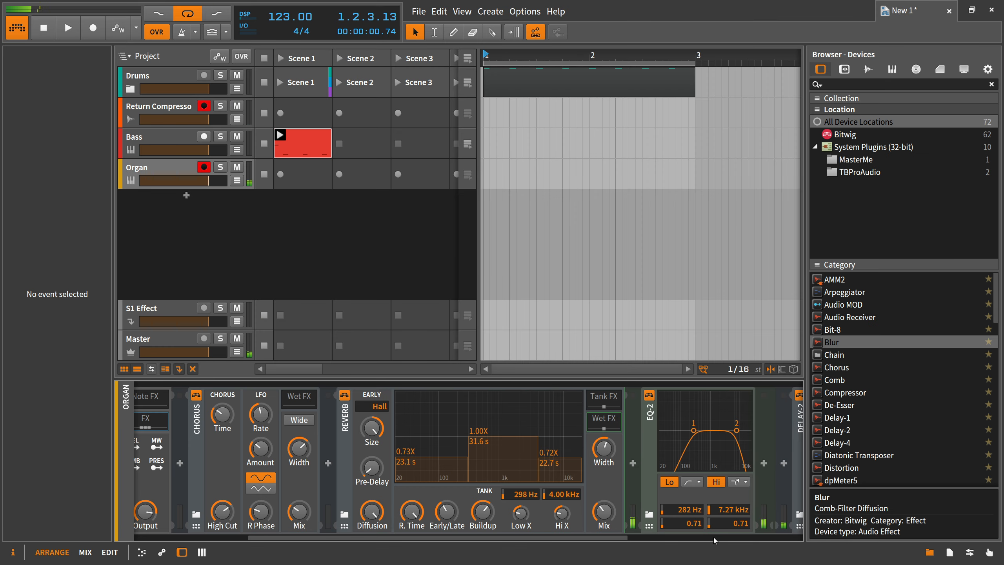
# Set the Organ's 12th drawbar to a low level to blend in a little of that harmonic
pyautogui.click(682, 538)
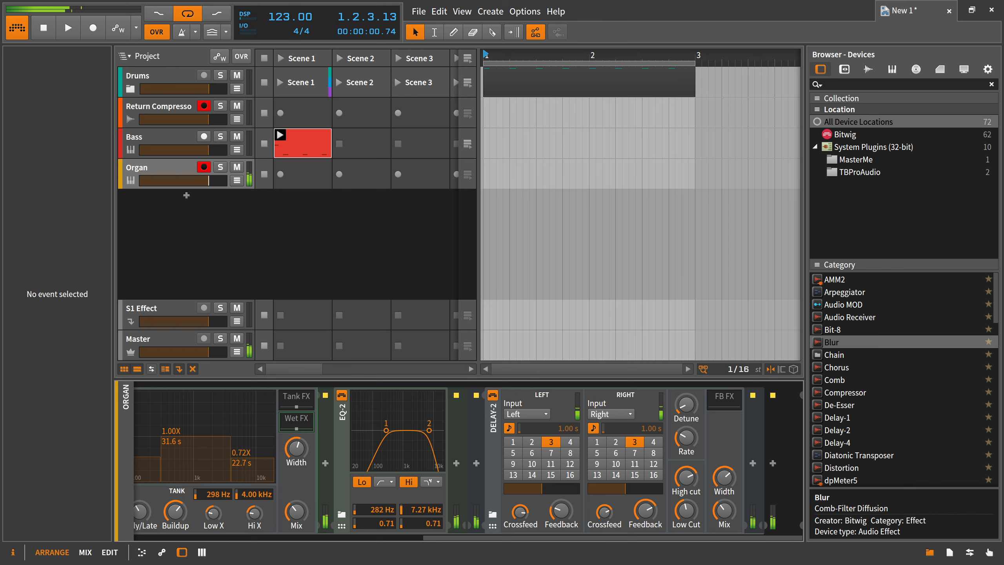
pyautogui.click(223, 535)
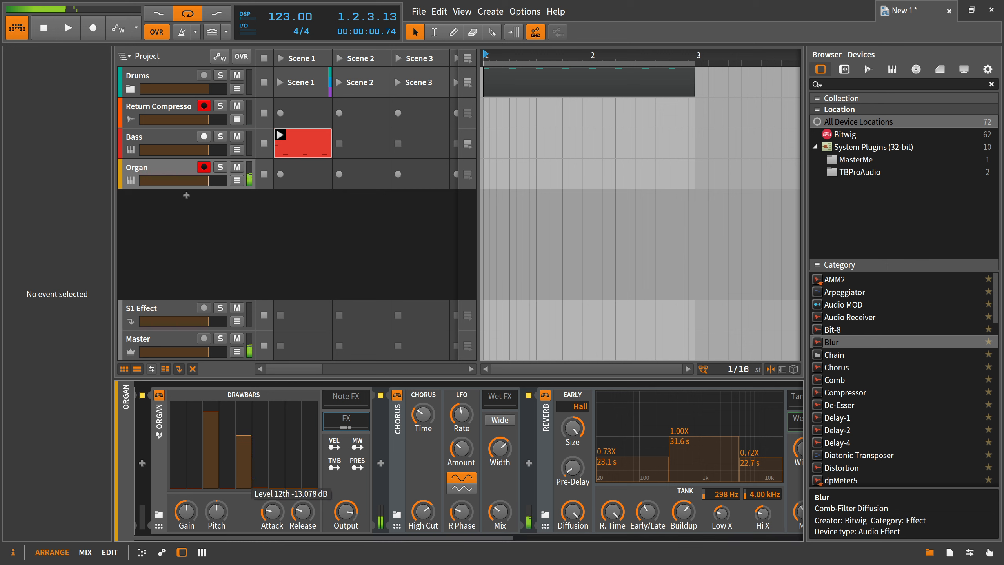
pyautogui.moveTo(244, 477); pyautogui.dragTo(257, 484)
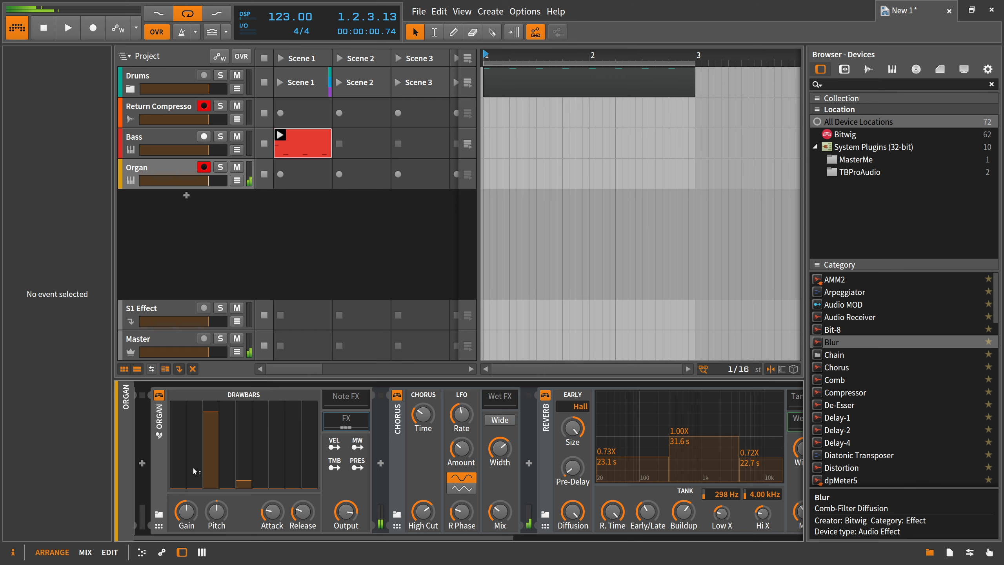
# Transpose all four notes of the Bass clip up two semitones, to A0 and A1
pyautogui.click(305, 156)
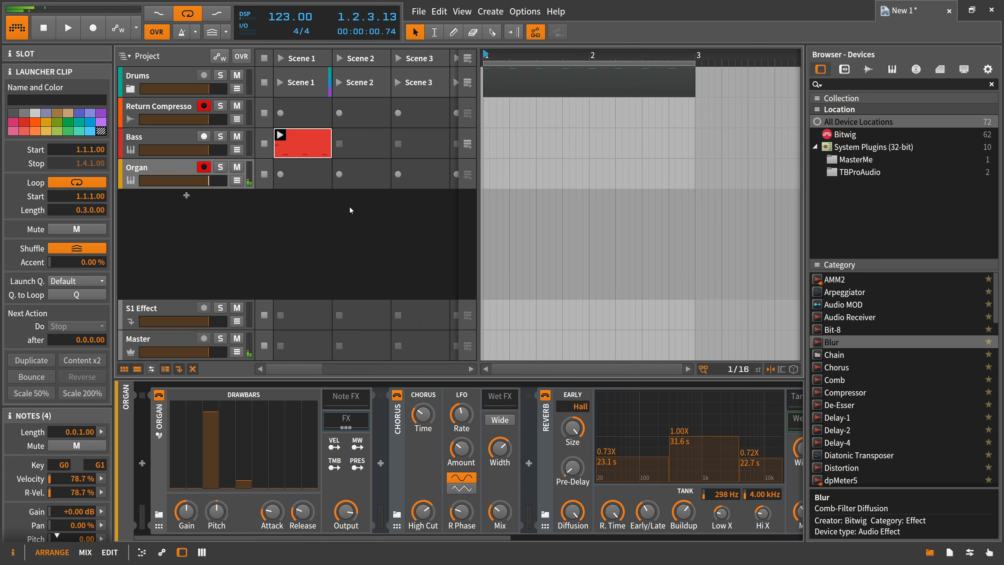
pyautogui.doubleClick(314, 154)
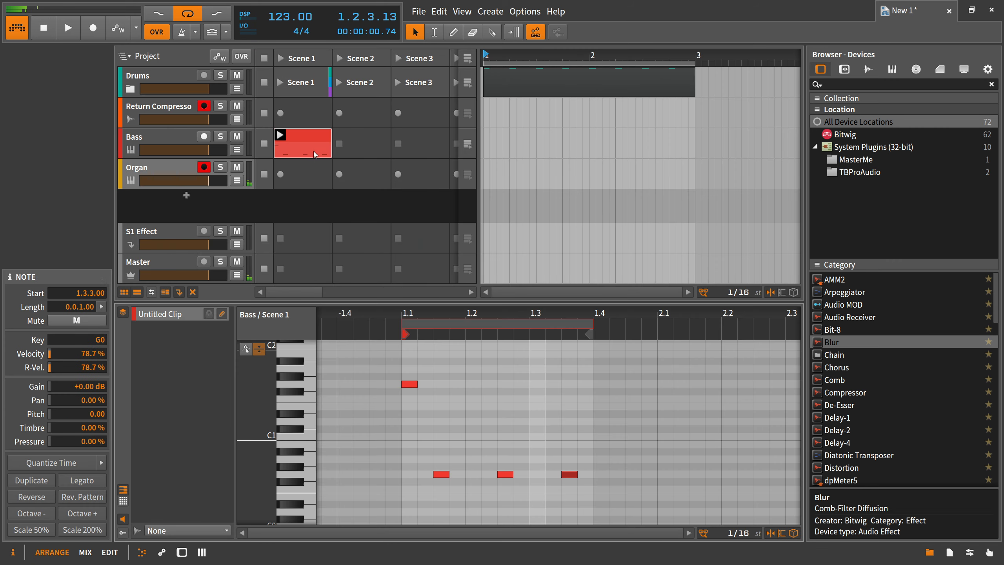
pyautogui.hotkey('ctrl', 'a')
pyautogui.press('Up')
pyautogui.press('Up')
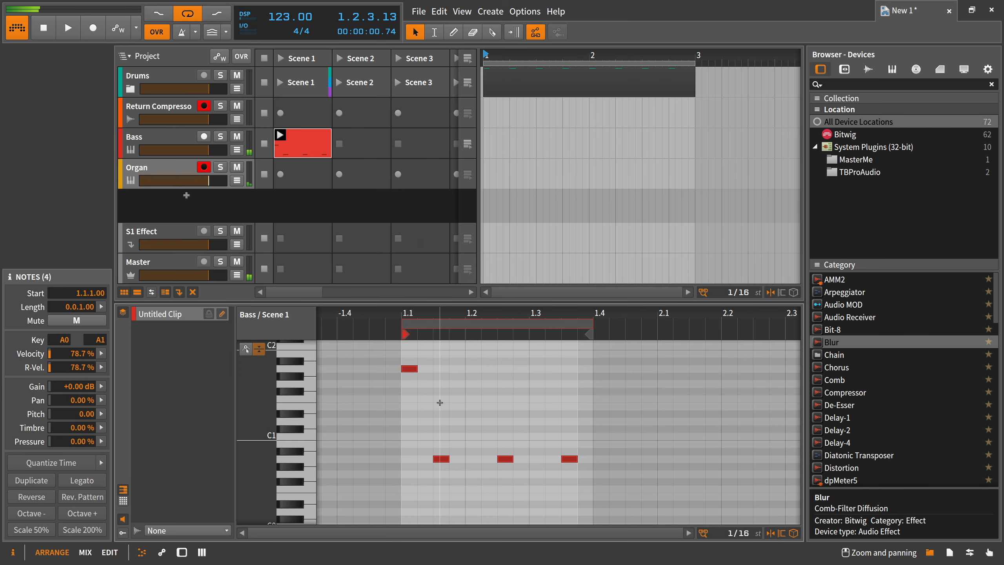
# Create an empty clip in the Organ track's Scene 1 slot and open it for note editing
pyautogui.doubleClick(190, 174)
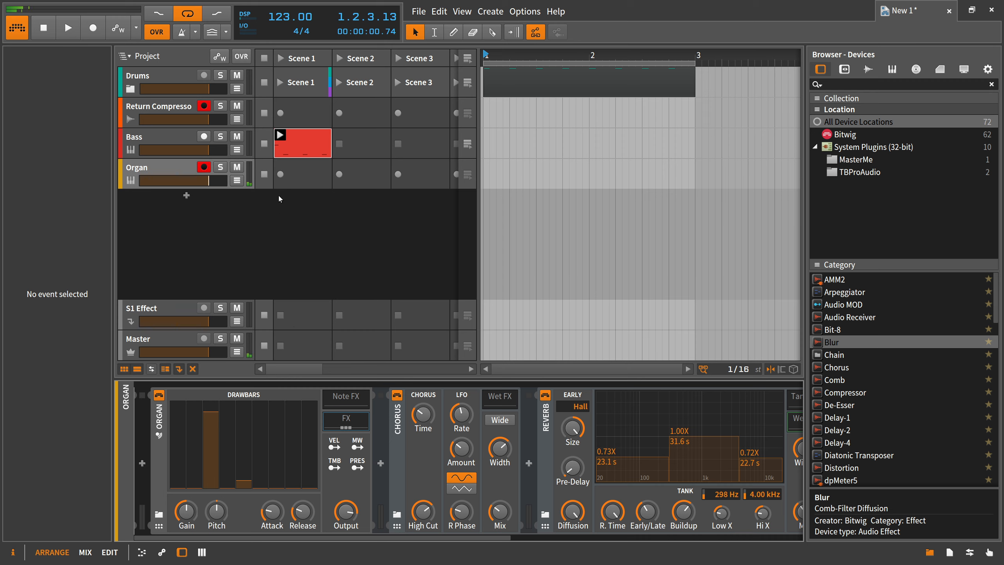
pyautogui.doubleClick(308, 179)
pyautogui.doubleClick(307, 176)
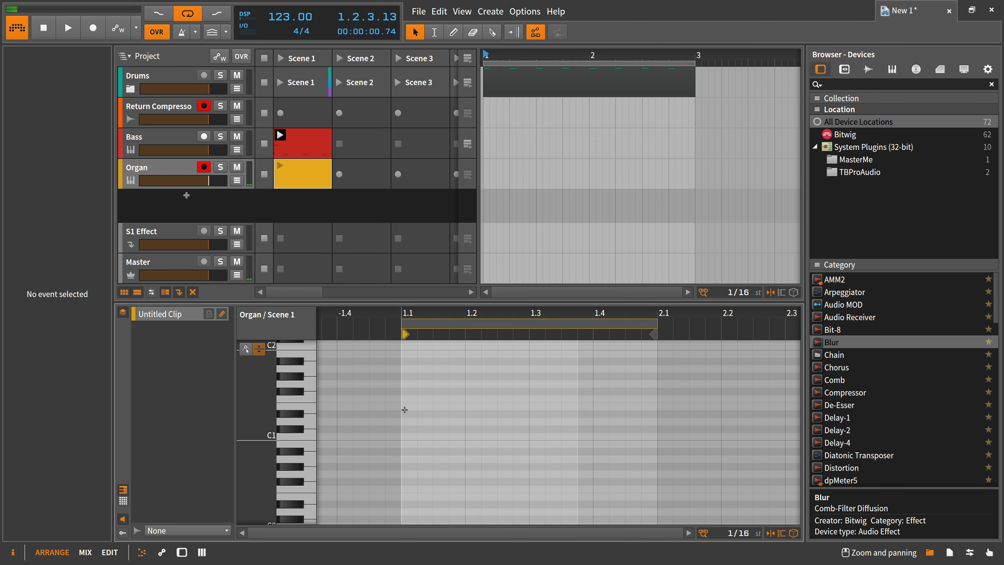
# Enter sixteenth notes in the Organ clip: A2 at 1.1.3 and 1.2.3, C3 at 1.3.3 and B2 at 1.4.3
pyautogui.doubleClick(407, 459)
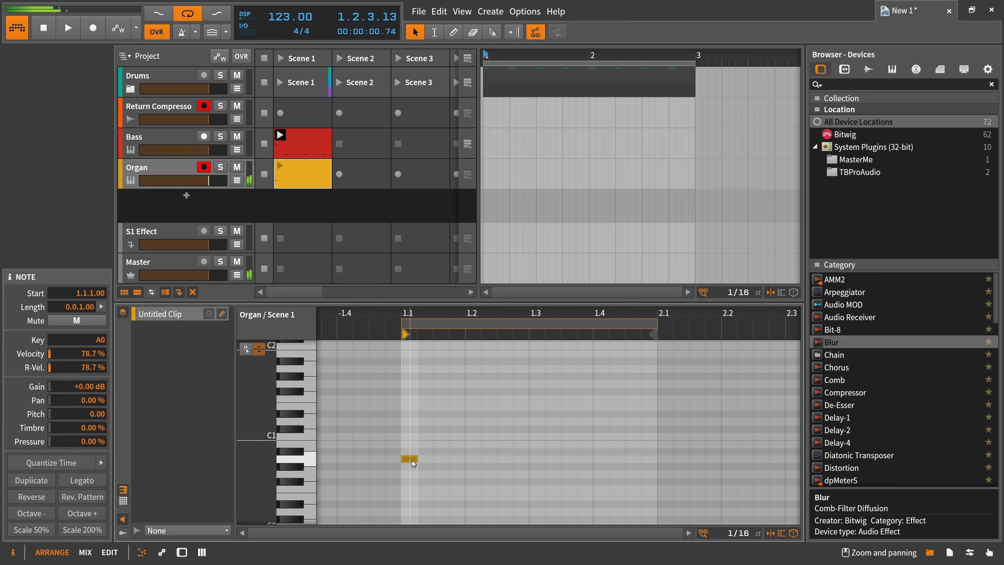
pyautogui.scroll(5, 412, 460)
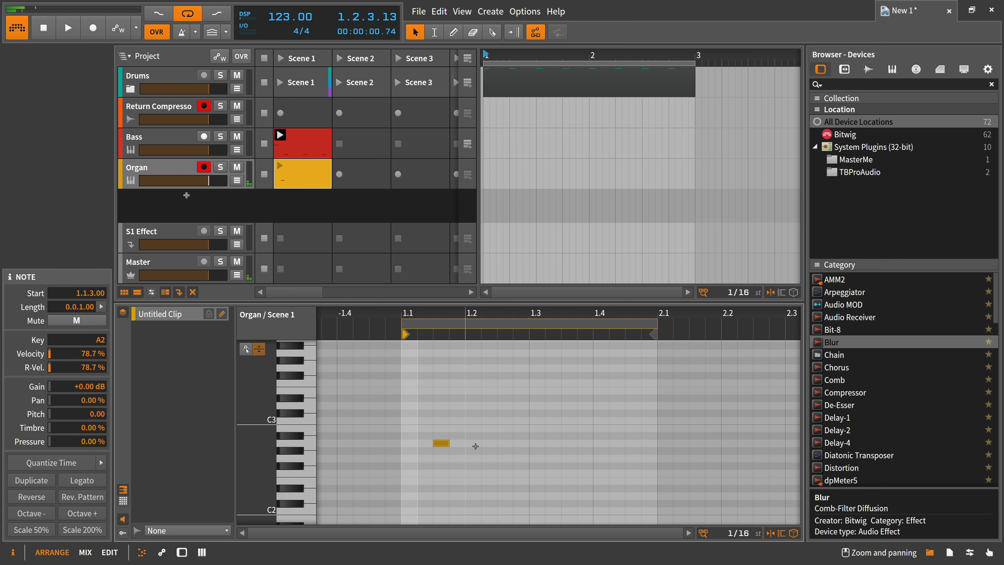
pyautogui.doubleClick(506, 443)
pyautogui.doubleClick(563, 421)
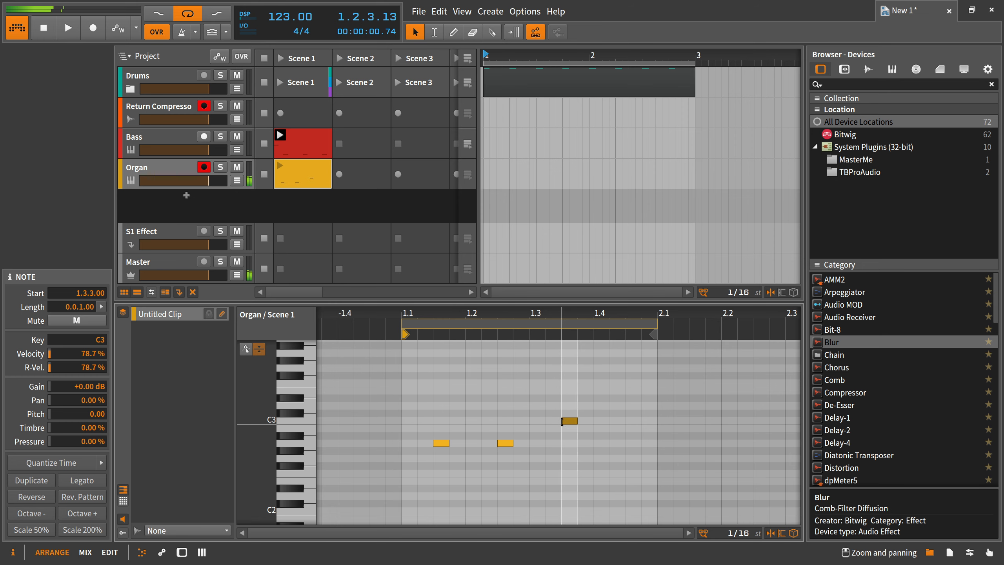
pyautogui.doubleClick(615, 428)
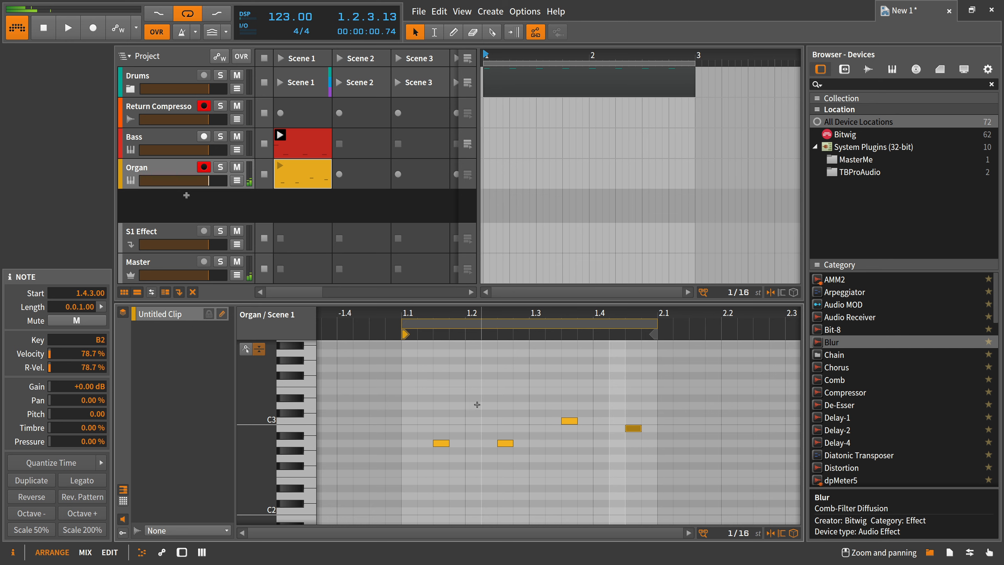
# Extend the Organ clip's loop to five beats and add a G2 note at 2.1.3
pyautogui.moveTo(536, 334); pyautogui.dragTo(474, 334)
pyautogui.moveTo(594, 324); pyautogui.dragTo(659, 326)
pyautogui.doubleClick(636, 458)
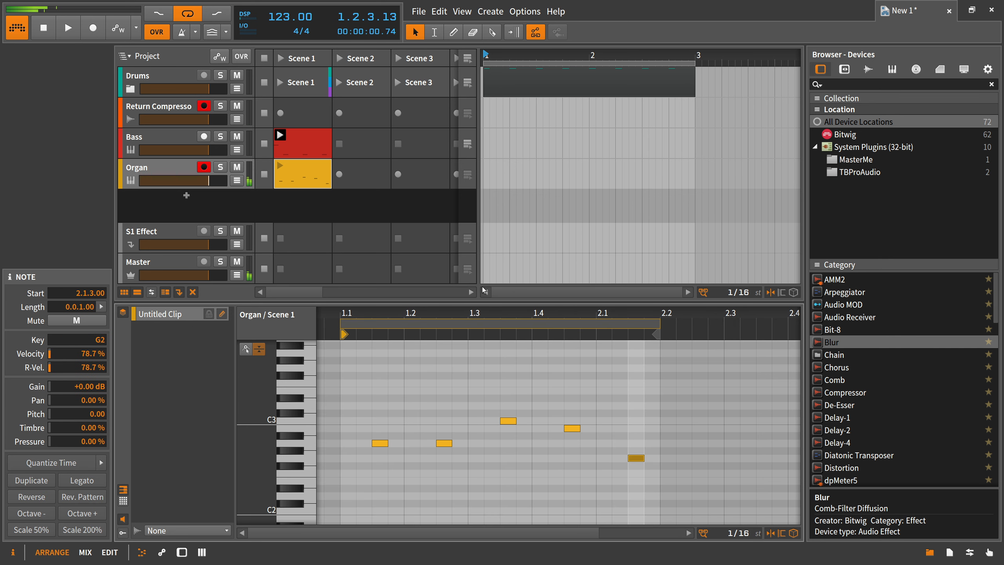
# Launch the Organ clip and show the Organ track's device chain
pyautogui.click(280, 166)
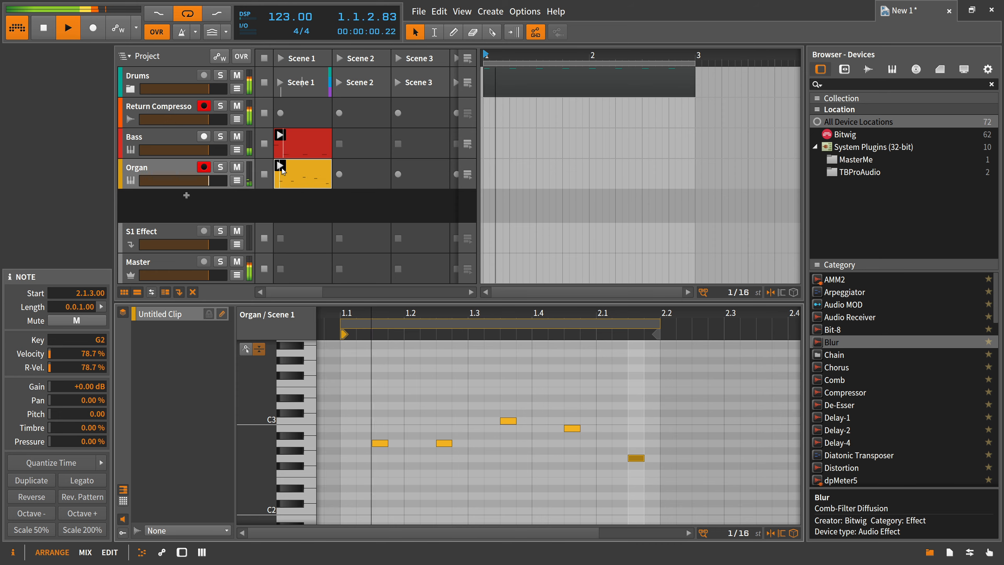
pyautogui.doubleClick(178, 169)
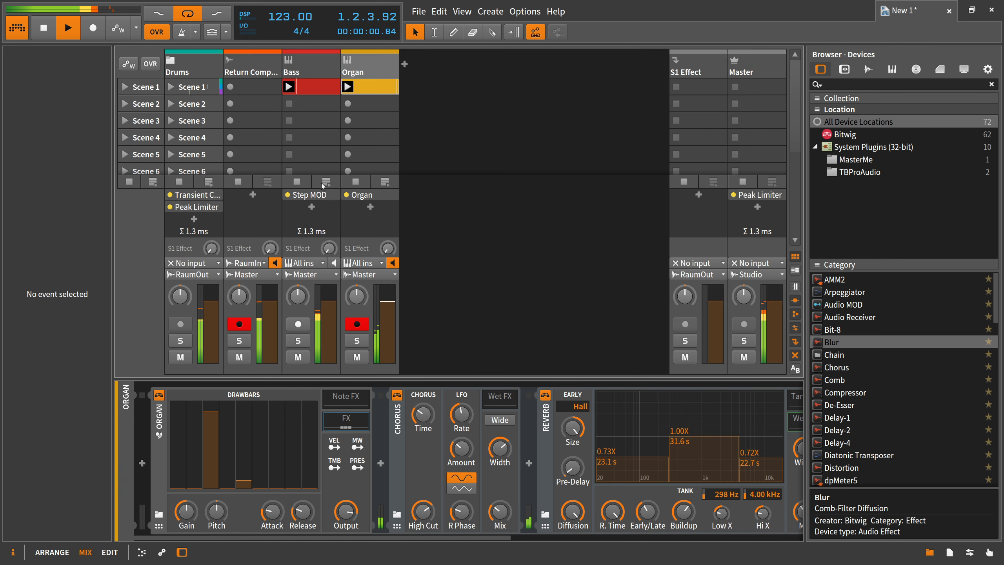
# Open the Organ clip for note editing and move the A2 note at 1.2.3 up to A3
pyautogui.doubleClick(318, 181)
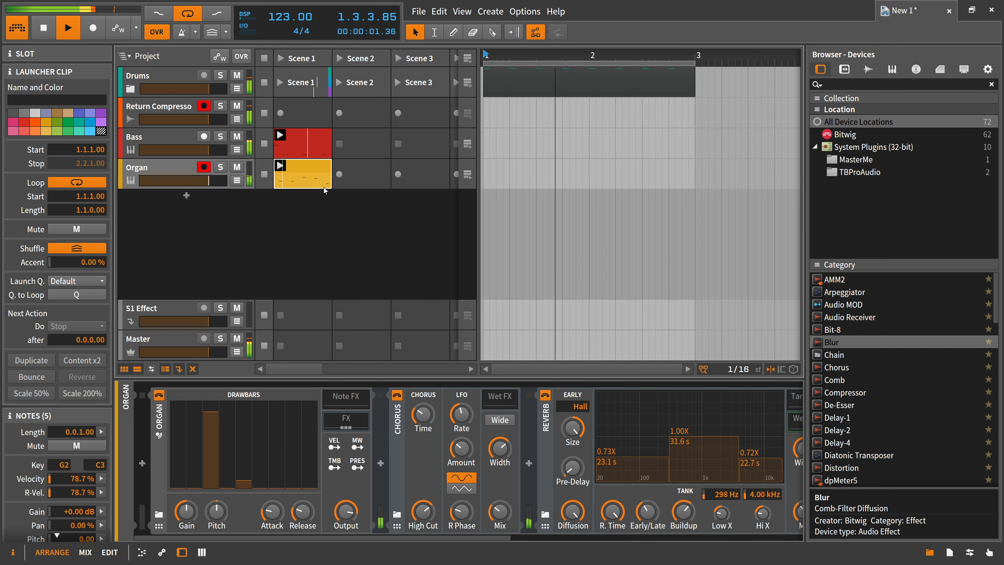
pyautogui.scroll(-2, 437, 422)
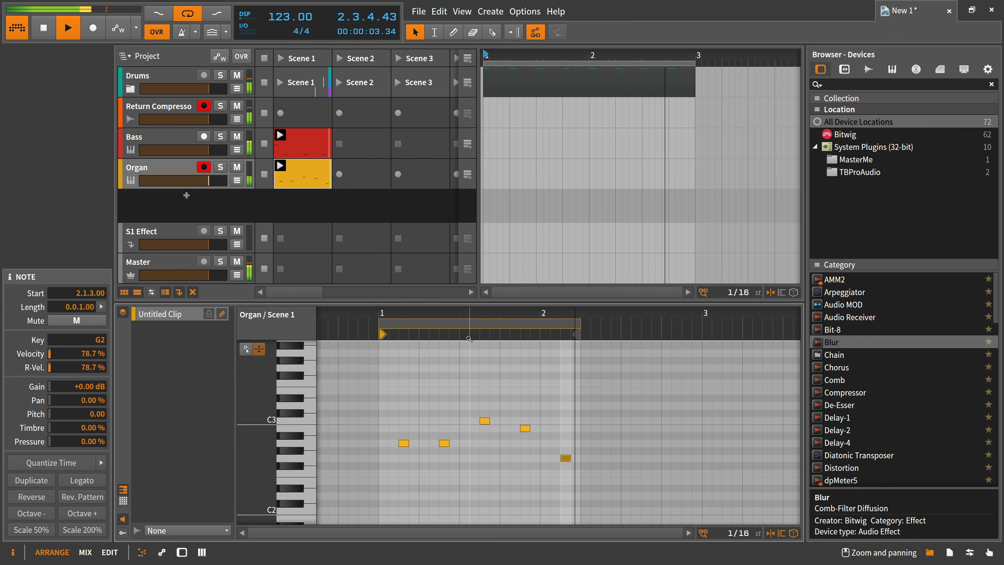
pyautogui.click(436, 421)
pyautogui.moveTo(444, 442); pyautogui.dragTo(444, 352)
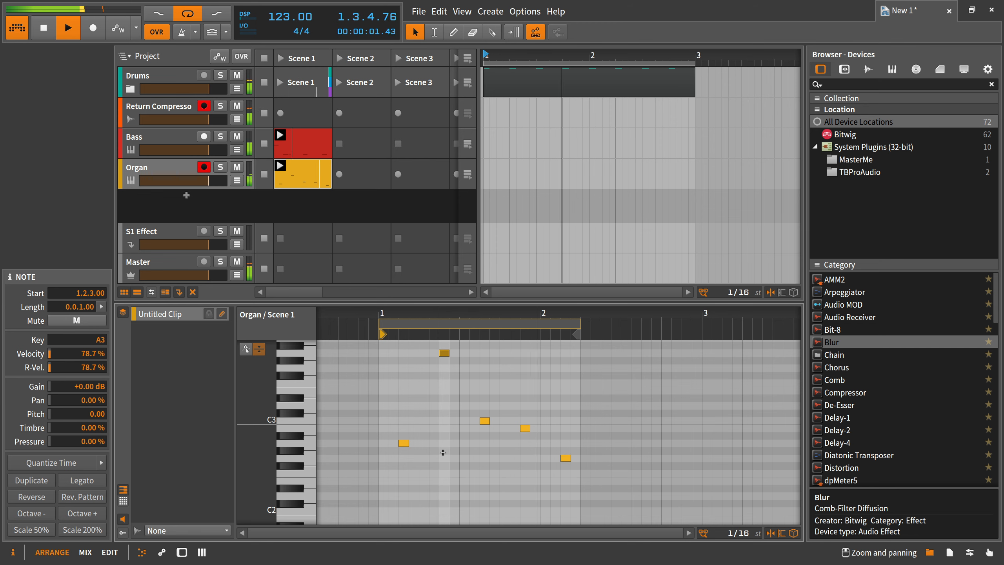
# Return to the Organ track's devices, lower the Organ's fifth drawbar to zero and stop playback
pyautogui.press('d')
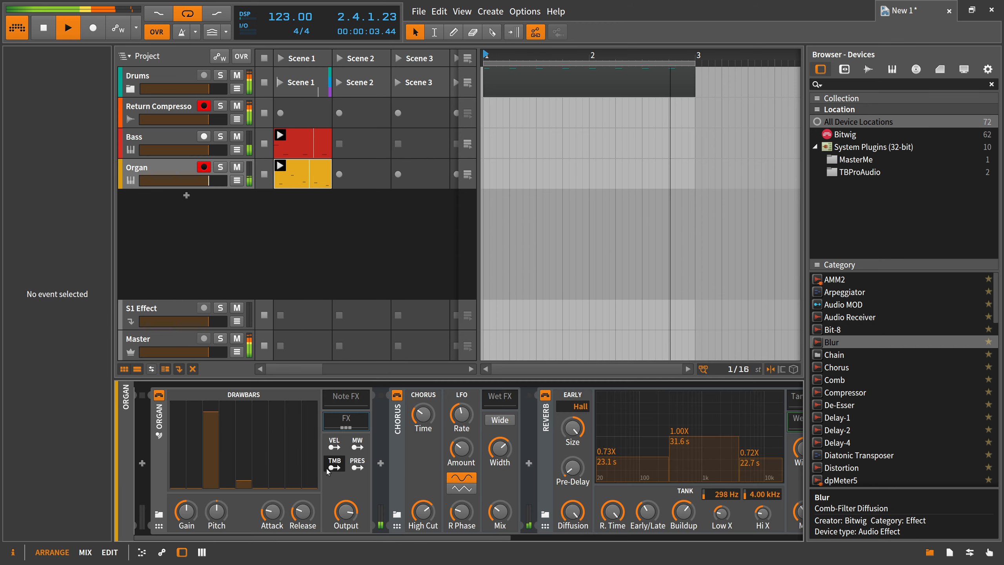
pyautogui.moveTo(246, 475)
pyautogui.mouseDown()
pyautogui.moveTo(247, 426)
pyautogui.moveTo(246, 488)
pyautogui.mouseUp()
pyautogui.press('space')
# Insert an LFO MOD at the start of the Organ track's device chain and move the Organ device into its FX chain
pyautogui.click(142, 464)
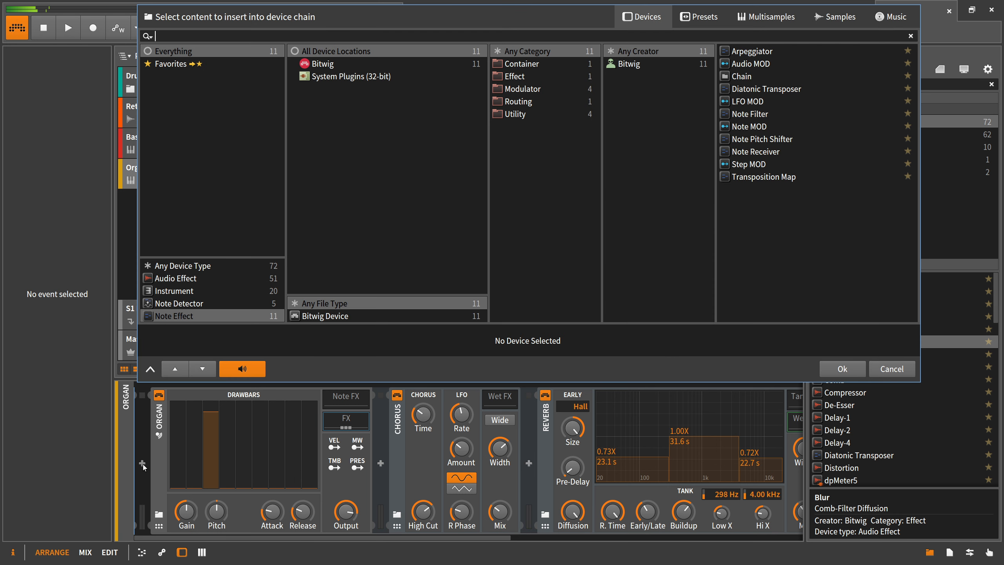
pyautogui.write('lfo')
pyautogui.press('Return')
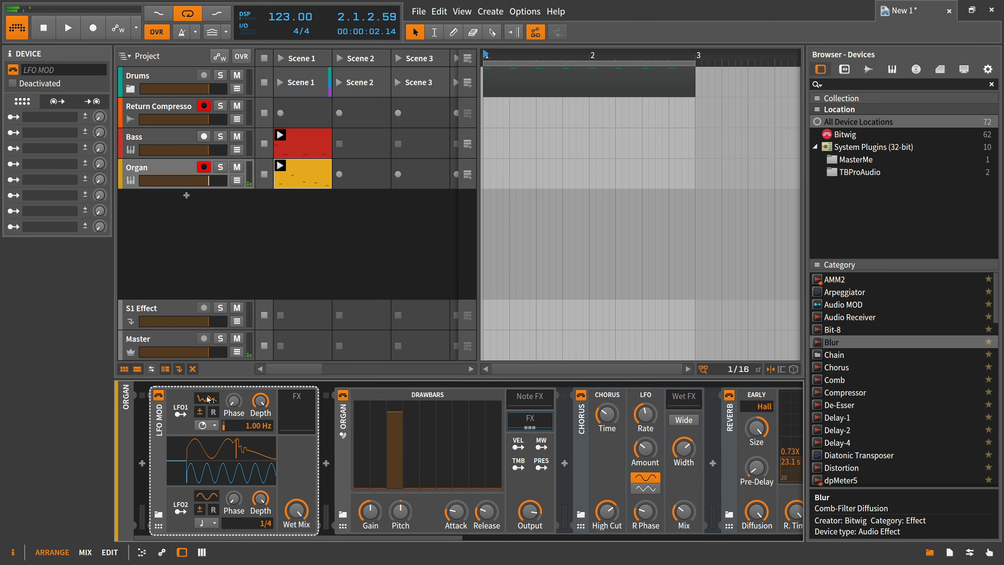
pyautogui.moveTo(343, 420); pyautogui.dragTo(301, 425)
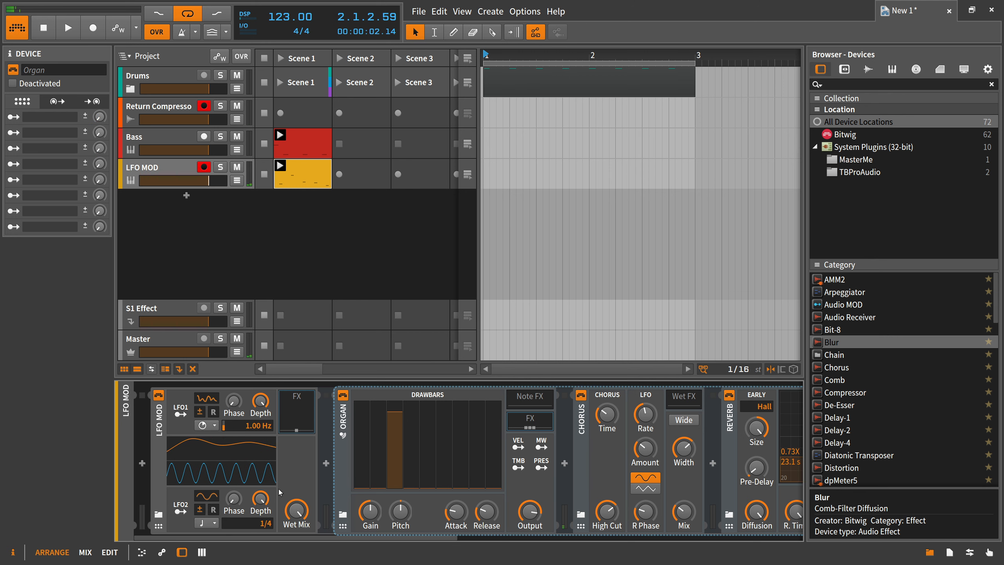
# Map LFO1 to the Organ's Level 15th drawbar with a modulation amount of +0.60
pyautogui.click(181, 414)
pyautogui.moveTo(444, 486); pyautogui.dragTo(444, 453)
pyautogui.click(189, 415)
pyautogui.click(200, 412)
pyautogui.click(185, 415)
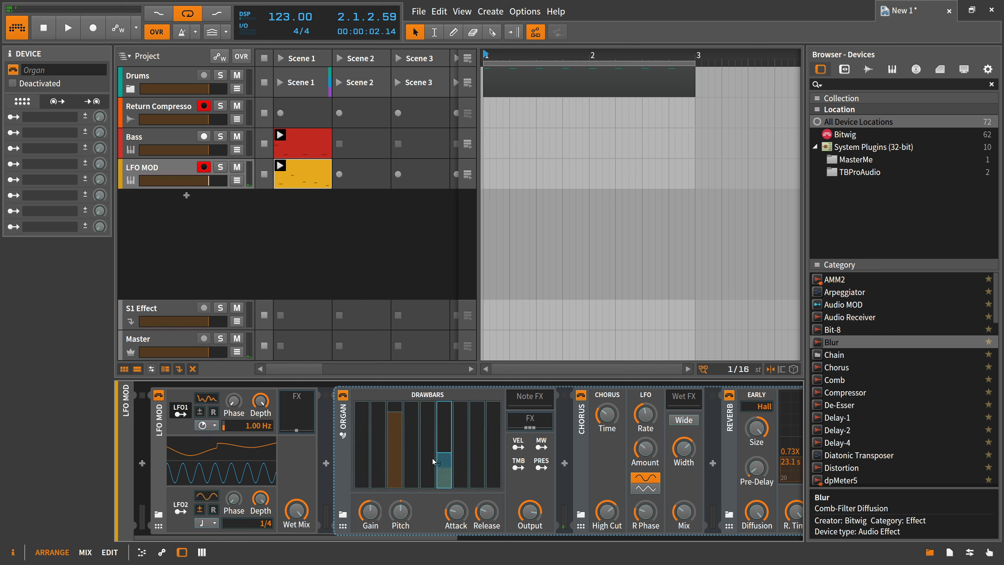
pyautogui.moveTo(444, 452); pyautogui.dragTo(444, 434)
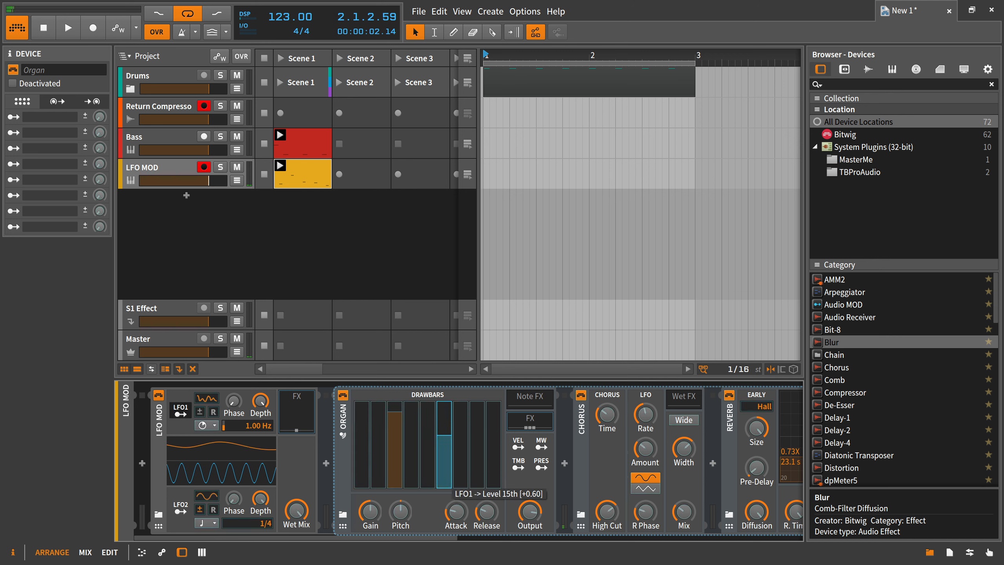
pyautogui.click(181, 411)
# Give LFO2 the same waveform as LFO1 and the time_seconds rate mode, and map it to the Organ's eighth drawbar
pyautogui.moveTo(206, 496); pyautogui.dragTo(207, 479)
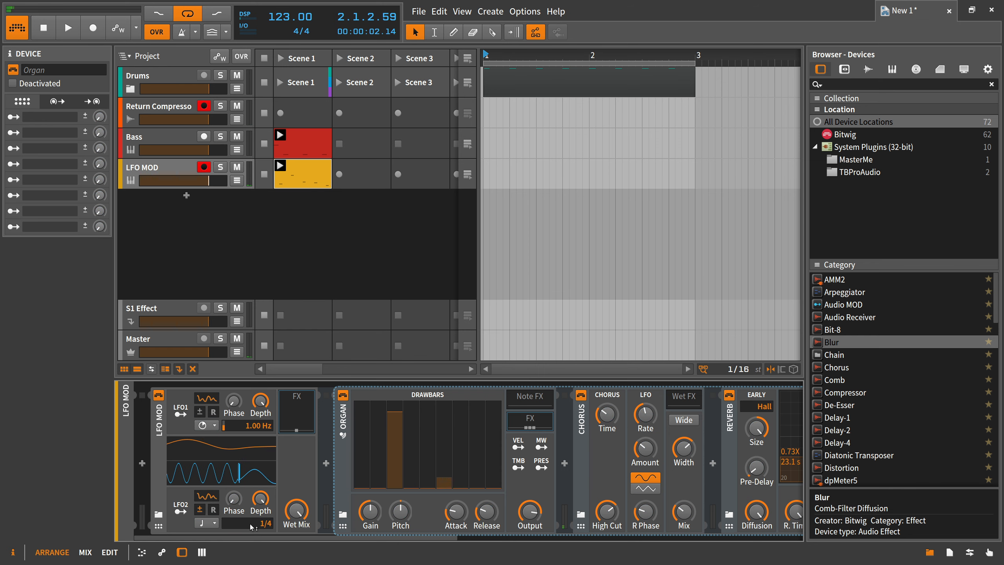
pyautogui.click(206, 524)
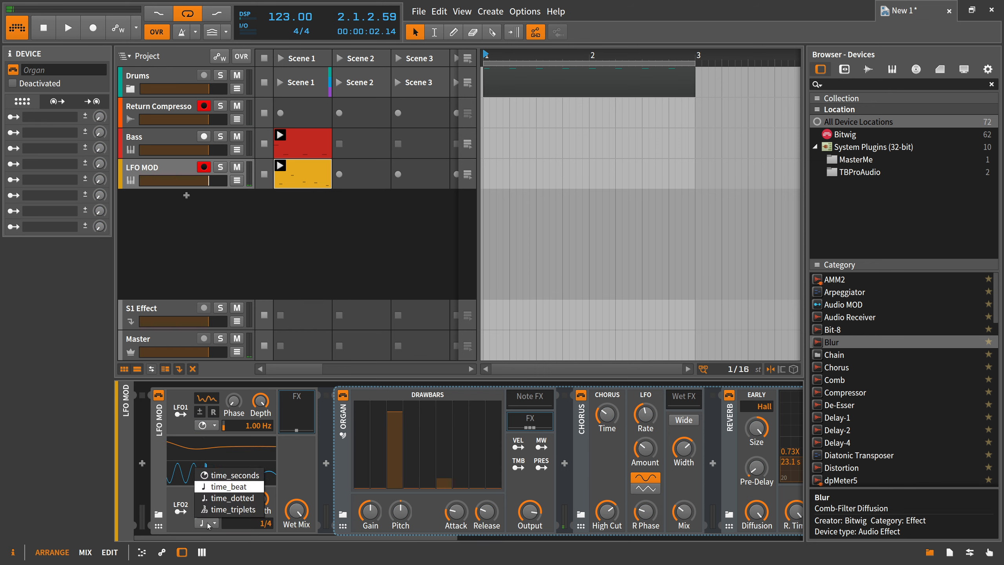
pyautogui.click(223, 475)
pyautogui.click(189, 511)
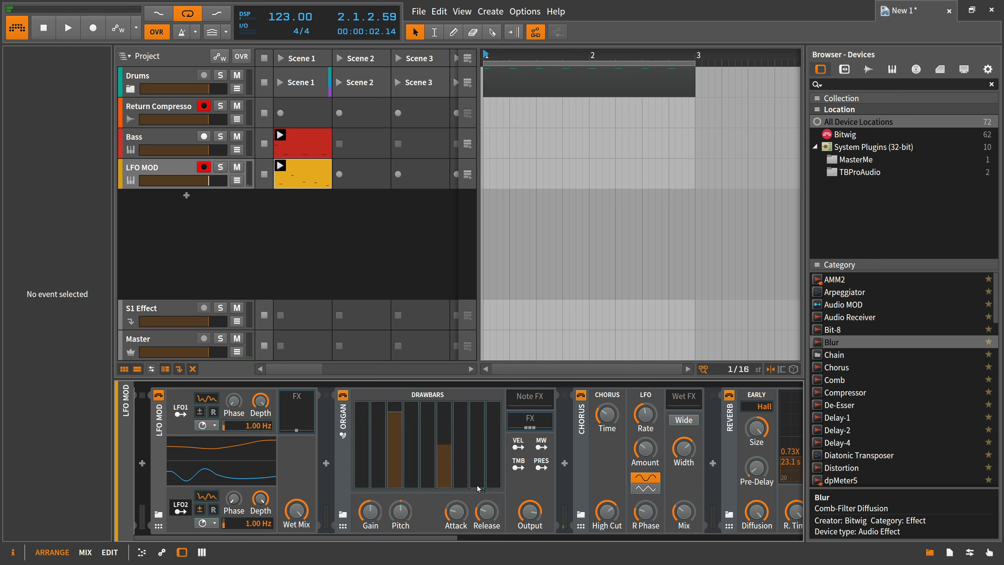
pyautogui.moveTo(478, 489); pyautogui.dragTo(479, 445)
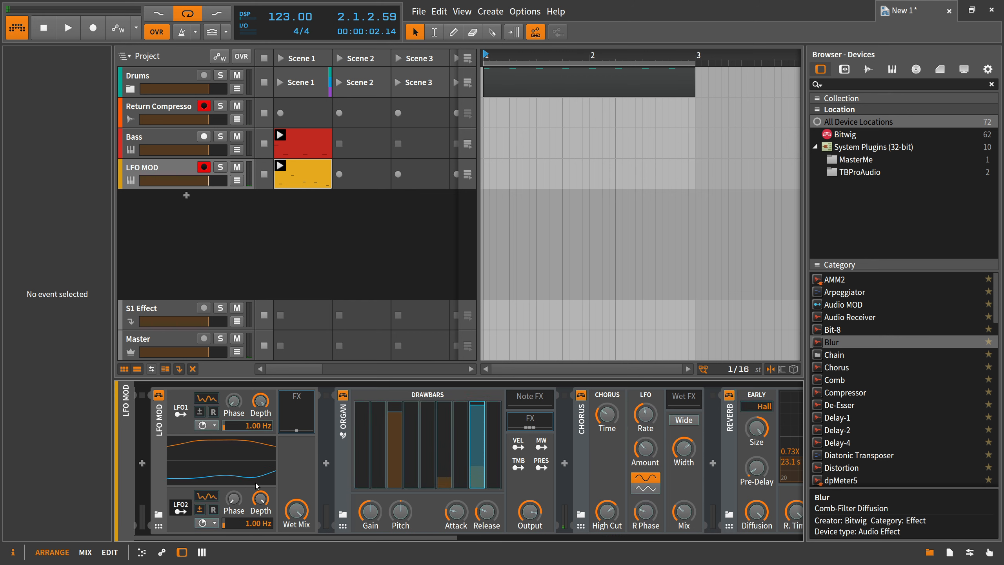
# Start playback, reduce LFO2's modulation amount on the eighth drawbar and adjust LFO1's modulation of the sixth drawbar
pyautogui.press('space')
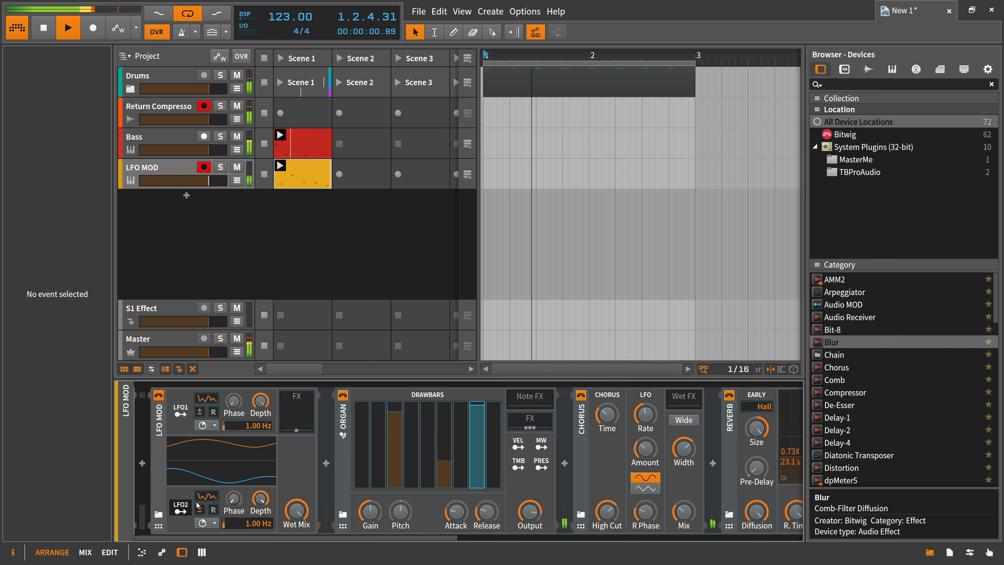
pyautogui.hscroll(5, 338, 539)
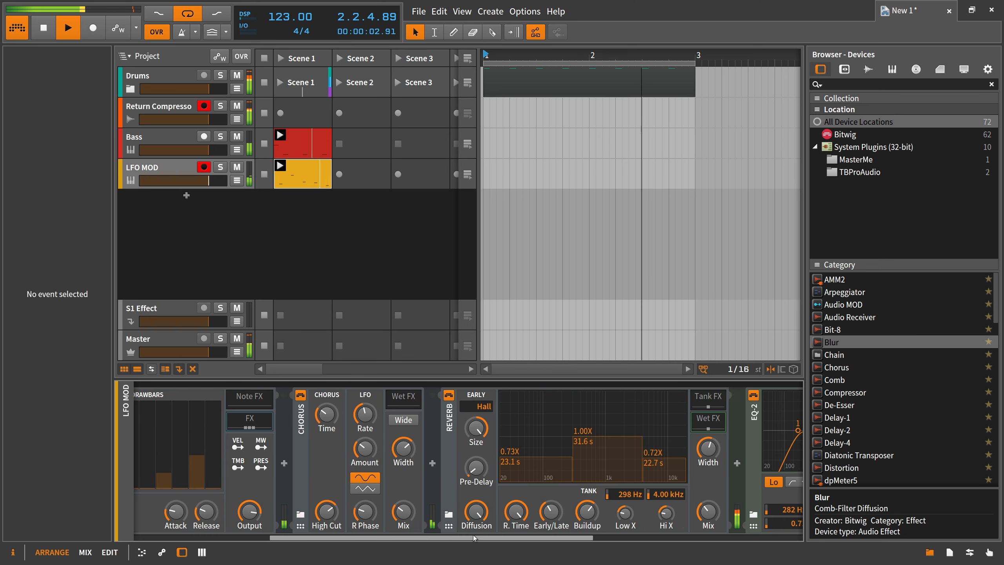
pyautogui.hscroll(-5, 399, 530)
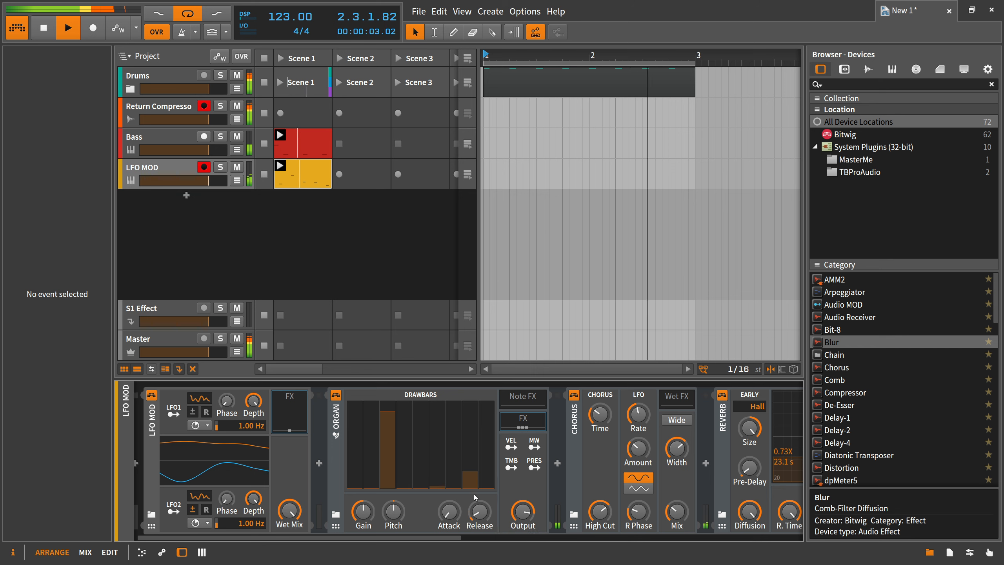
pyautogui.rightClick(470, 481)
pyautogui.click(493, 544)
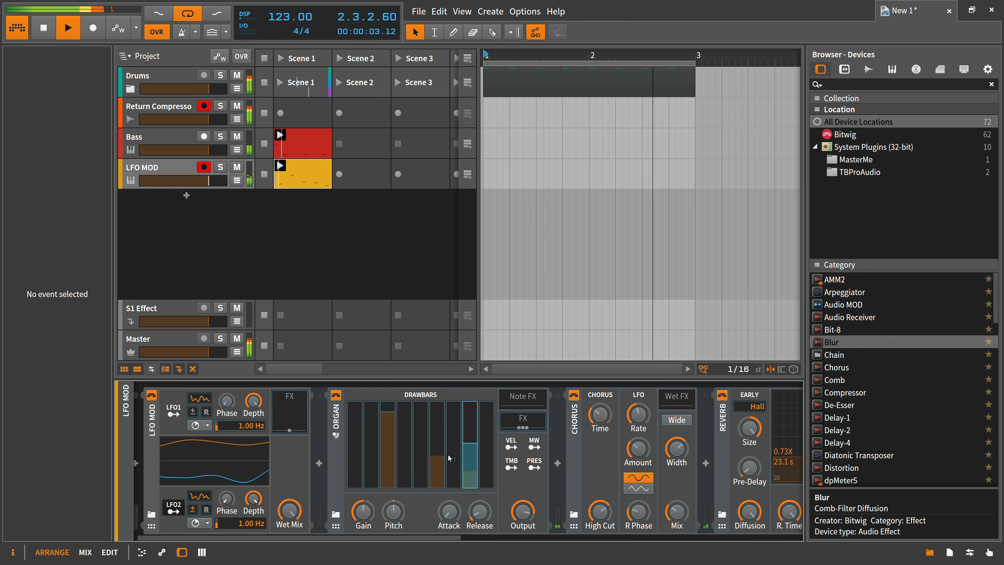
pyautogui.rightClick(437, 459)
pyautogui.click(454, 532)
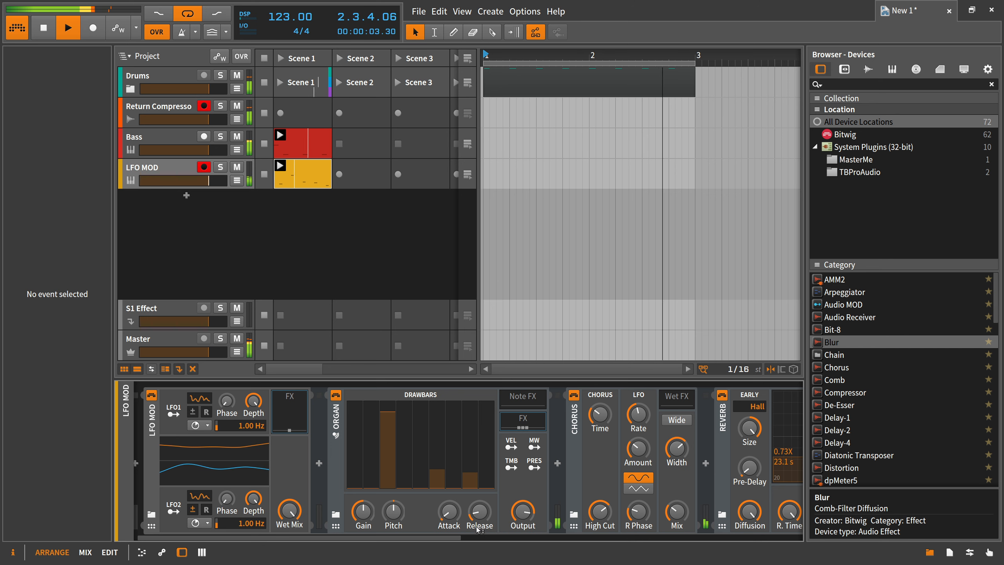
# Set the EQ-2 frequencies to 223 Hz and 2.62 kHz, and lower the Reverb's Mix
pyautogui.moveTo(455, 539); pyautogui.dragTo(430, 539)
pyautogui.hscroll(10, 498, 457)
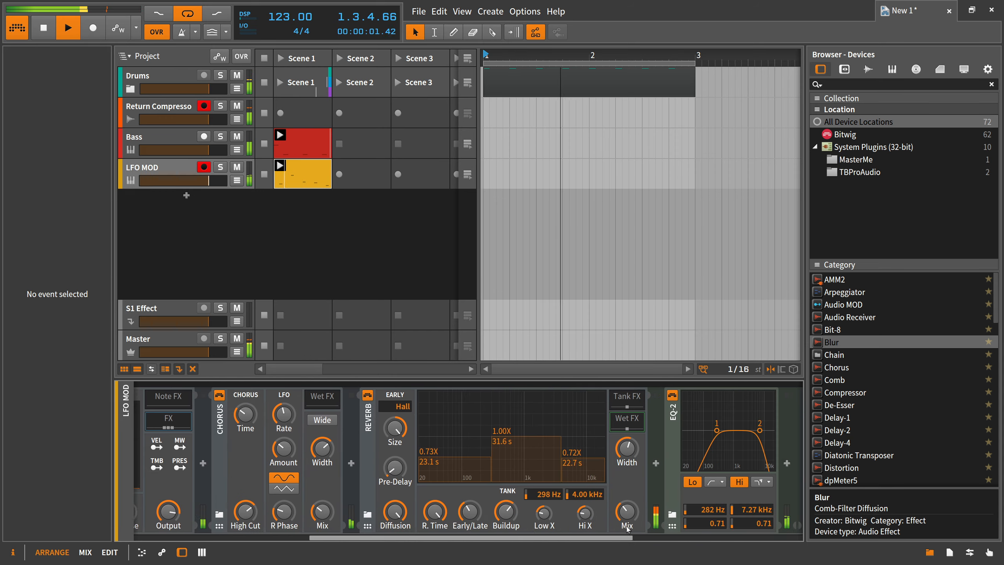
pyautogui.moveTo(496, 454); pyautogui.dragTo(496, 432)
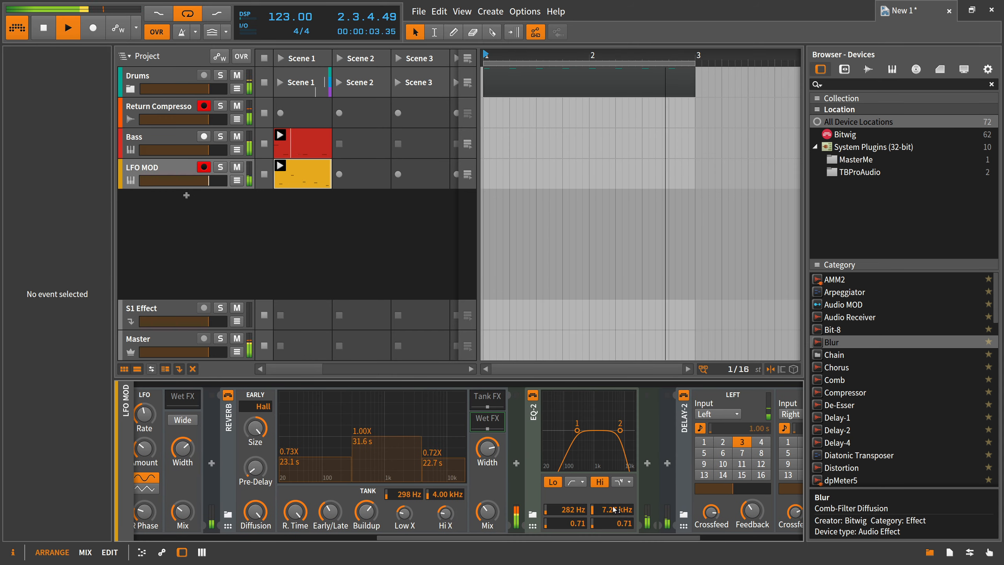
pyautogui.moveTo(593, 510); pyautogui.dragTo(593, 523)
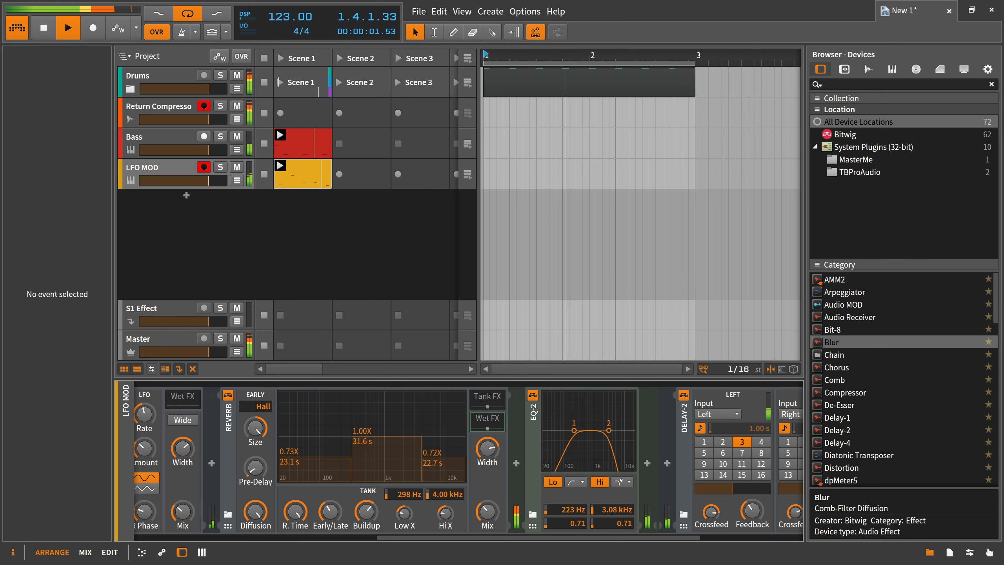
pyautogui.moveTo(484, 514); pyautogui.dragTo(484, 532)
# Look over the remaining nested effects, return to the start of the chain and collapse the LFO MOD's FX chain
pyautogui.scroll(-5, 701, 514)
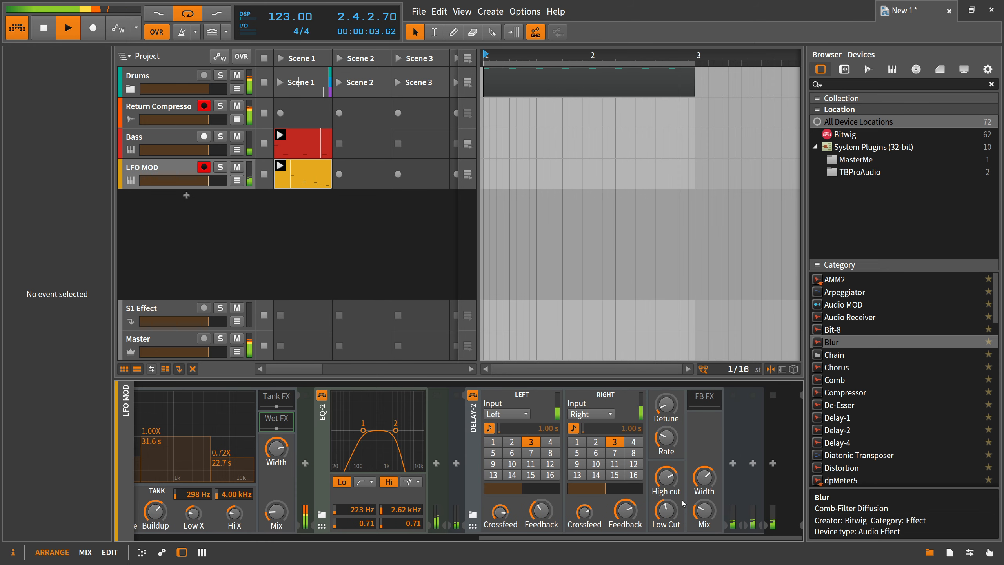
pyautogui.moveTo(531, 537); pyautogui.dragTo(185, 544)
pyautogui.click(306, 418)
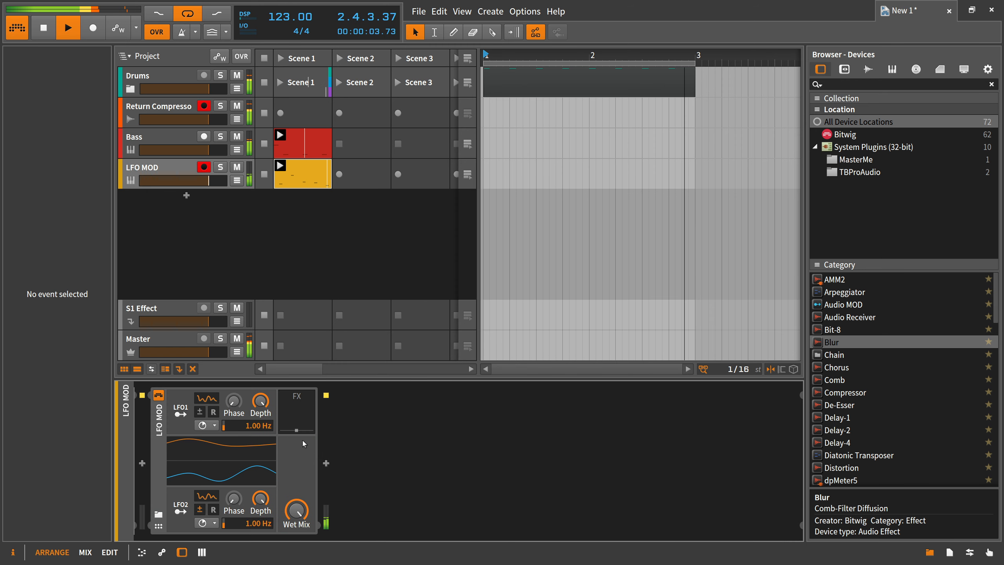
# Rename the LFO MOD track as Arp
pyautogui.doubleClick(180, 172)
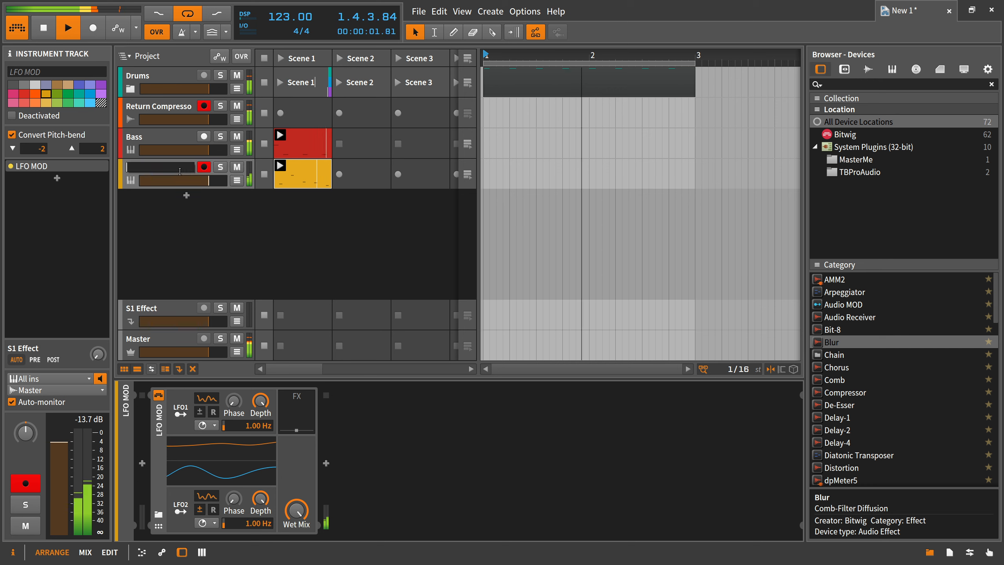
pyautogui.write('Arp')
pyautogui.press('Return')
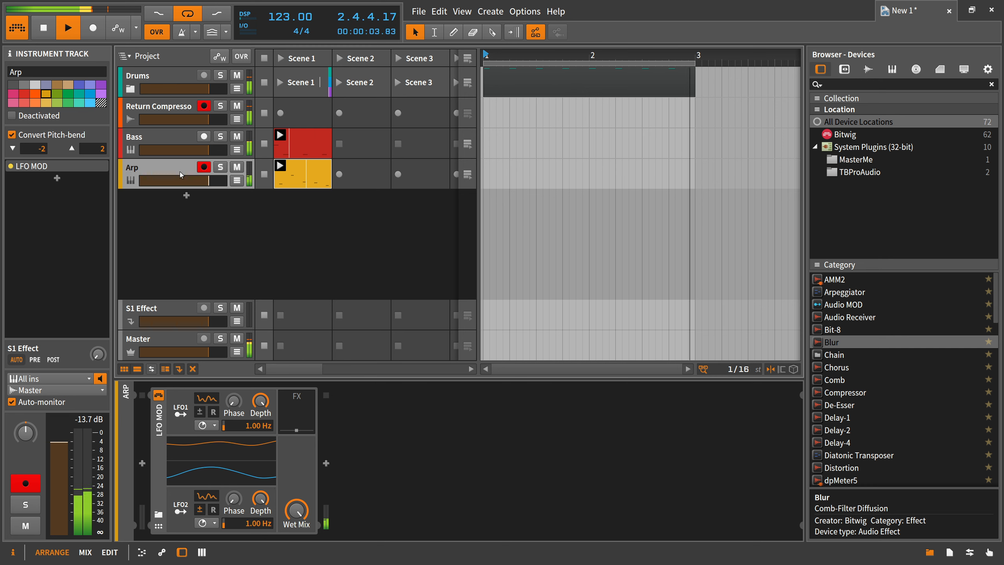
# Rename the instrument track containing the LFO MOD as Organ
pyautogui.doubleClick(182, 171)
pyautogui.write('Organ')
pyautogui.press('Return')
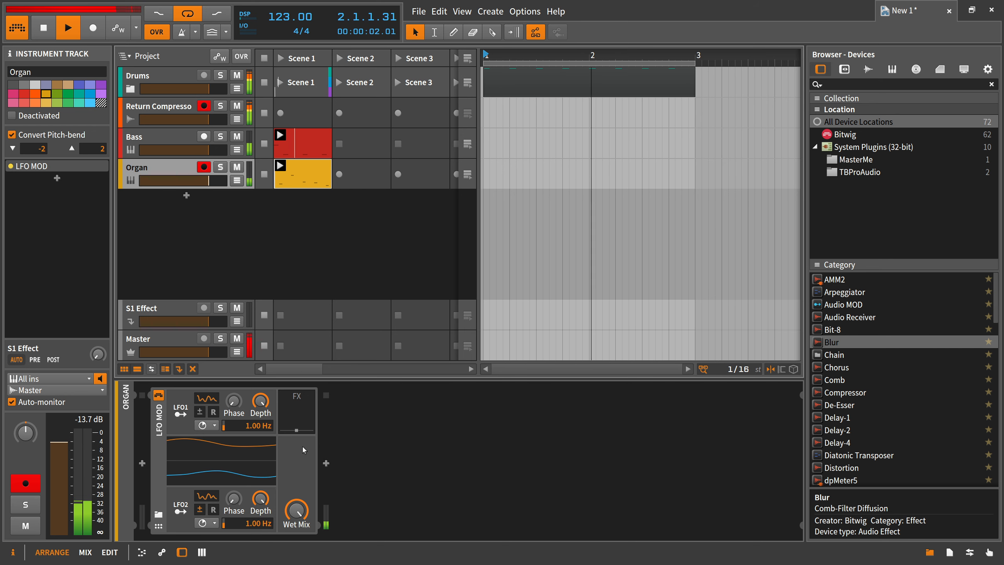
# Insert a Tool device after the LFO MOD, lower its Amplitude to about -6.8 dB and play the loop to check it
pyautogui.click(326, 464)
pyautogui.write('too')
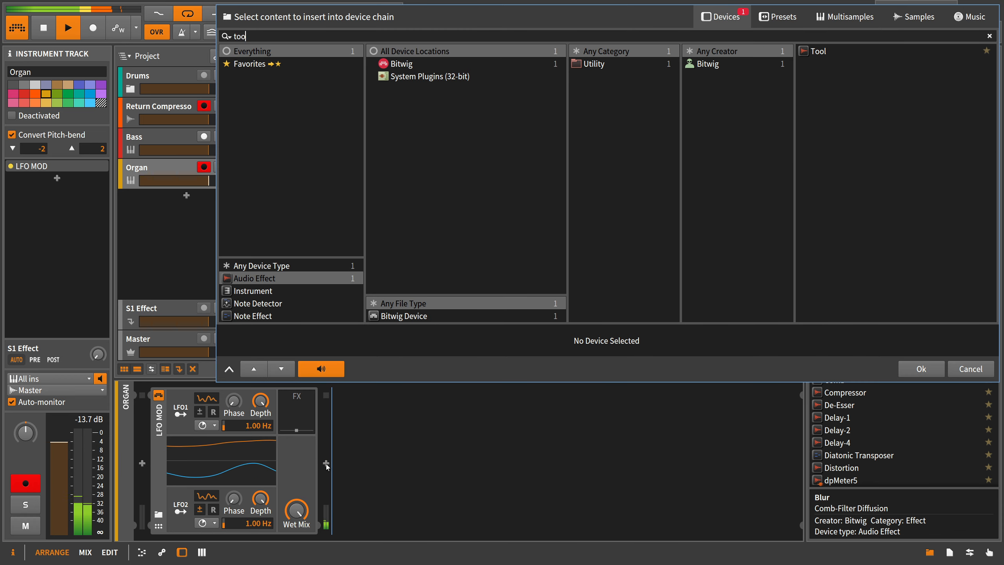
pyautogui.press('Return')
pyautogui.press('space')
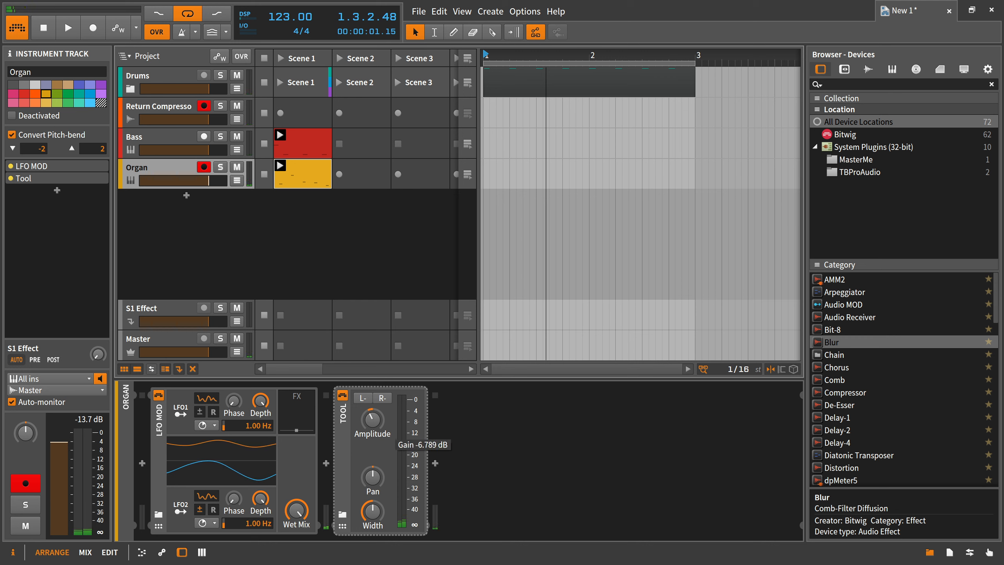
pyautogui.click(64, 20)
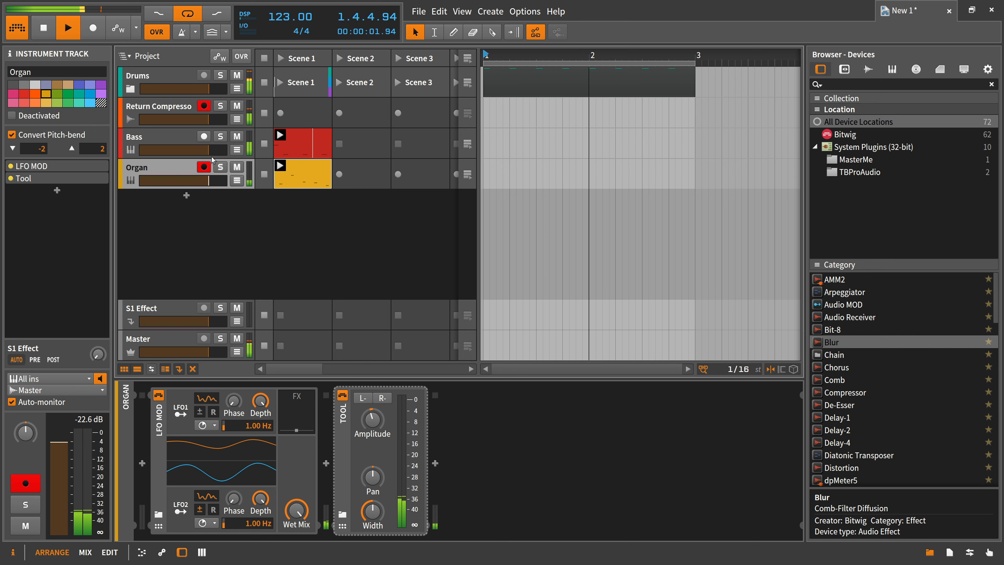
pyautogui.press('space')
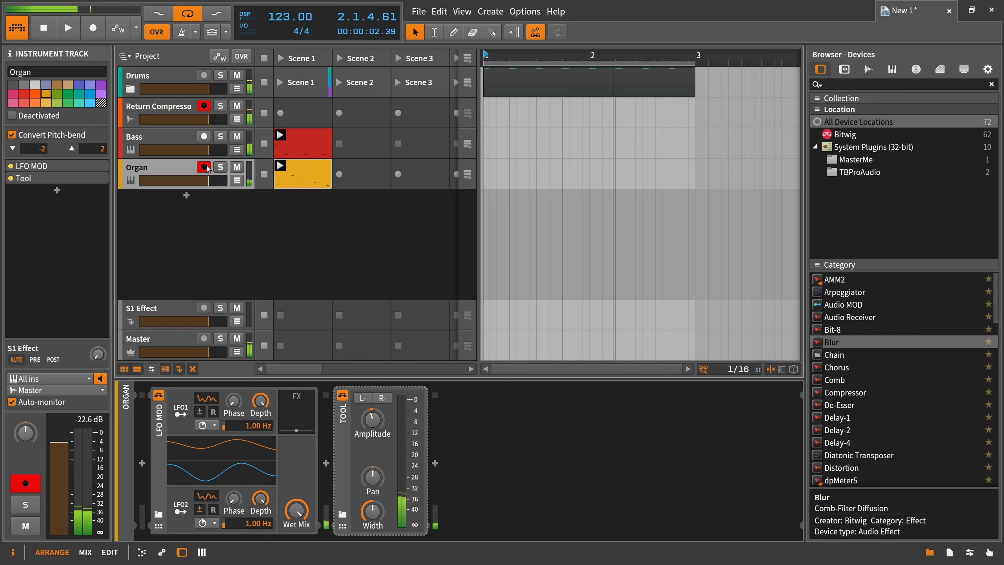
# Add a new instrument track below the Organ track with a Polysynth device
pyautogui.click(187, 195)
pyautogui.write('poly')
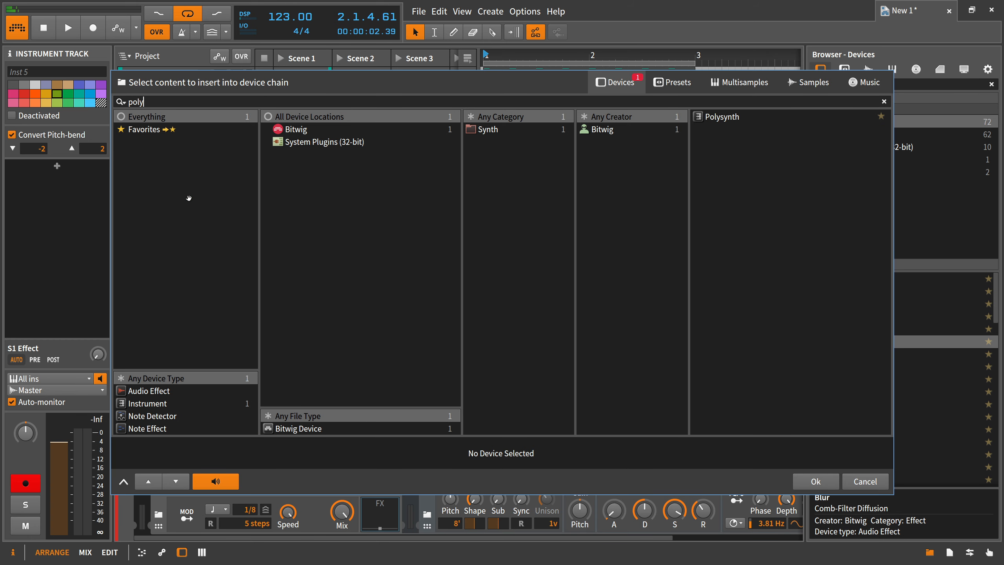
pyautogui.press('Return')
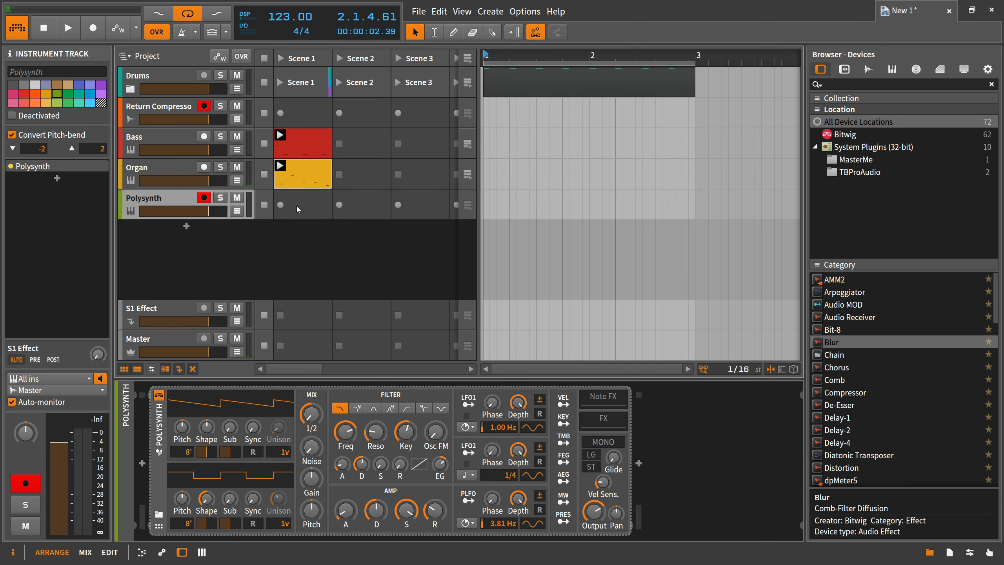
# Insert an Arpeggiator in front of the Polysynth on the new track
pyautogui.click(142, 463)
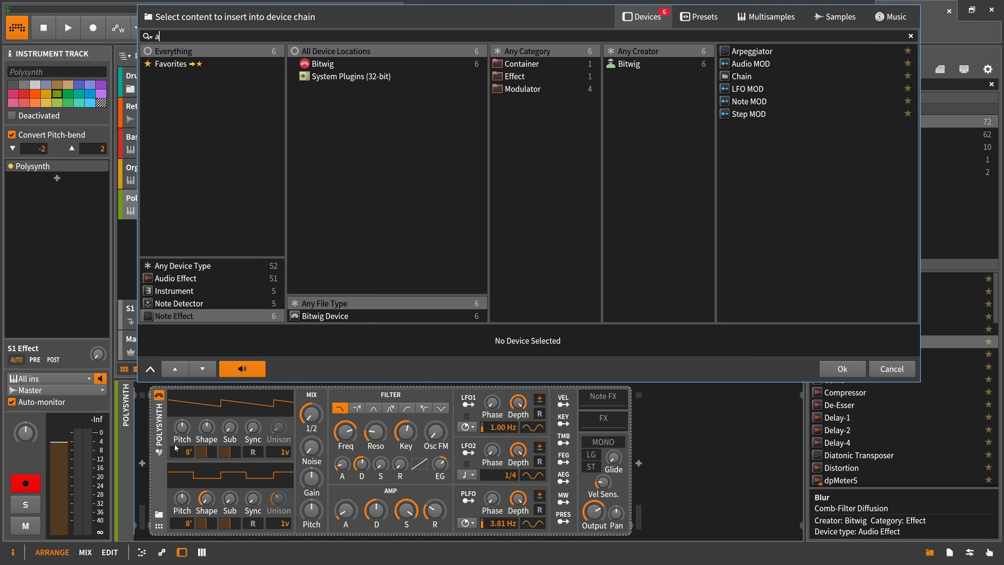
pyautogui.write('ar')
pyautogui.press('Down')
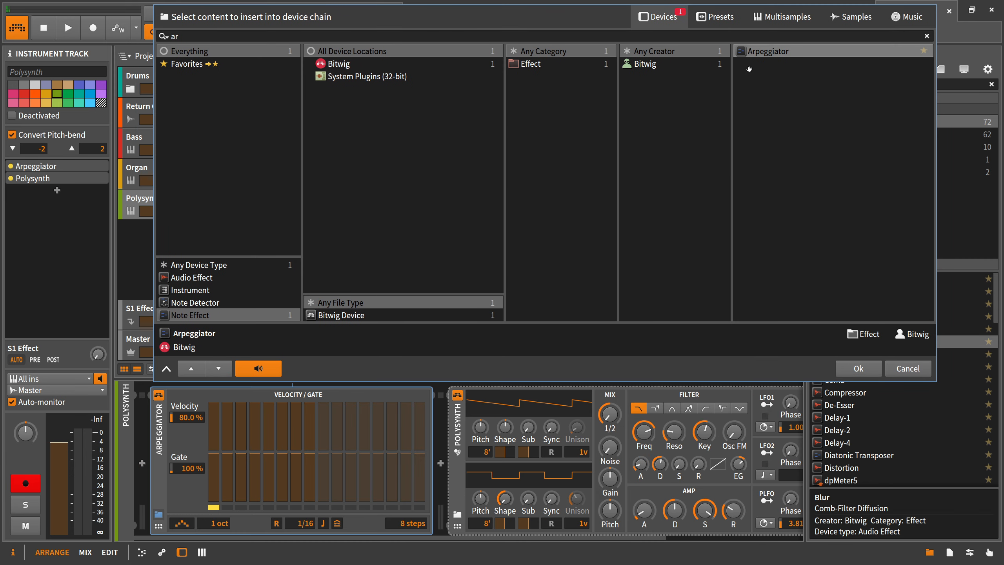
pyautogui.click(867, 367)
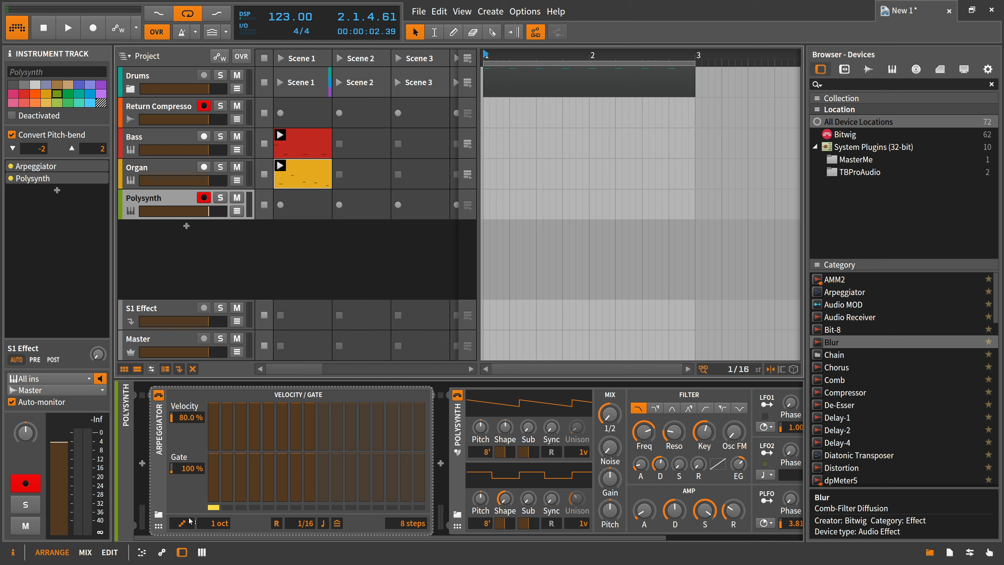
# Insert a Step MOD in front of the Arpeggiator and draw varying positive values across its 8 steps
pyautogui.click(142, 462)
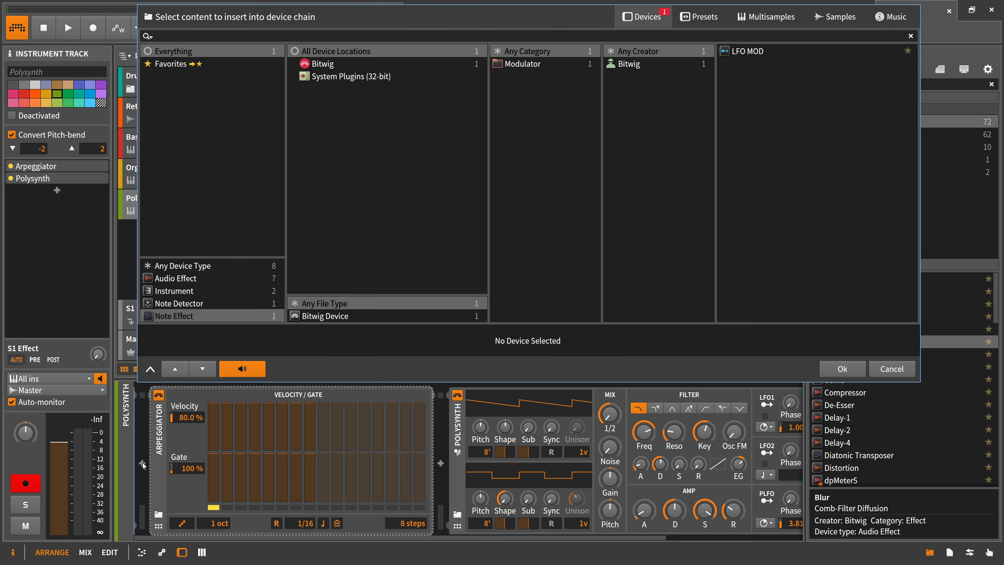
pyautogui.write('st')
pyautogui.press('Return')
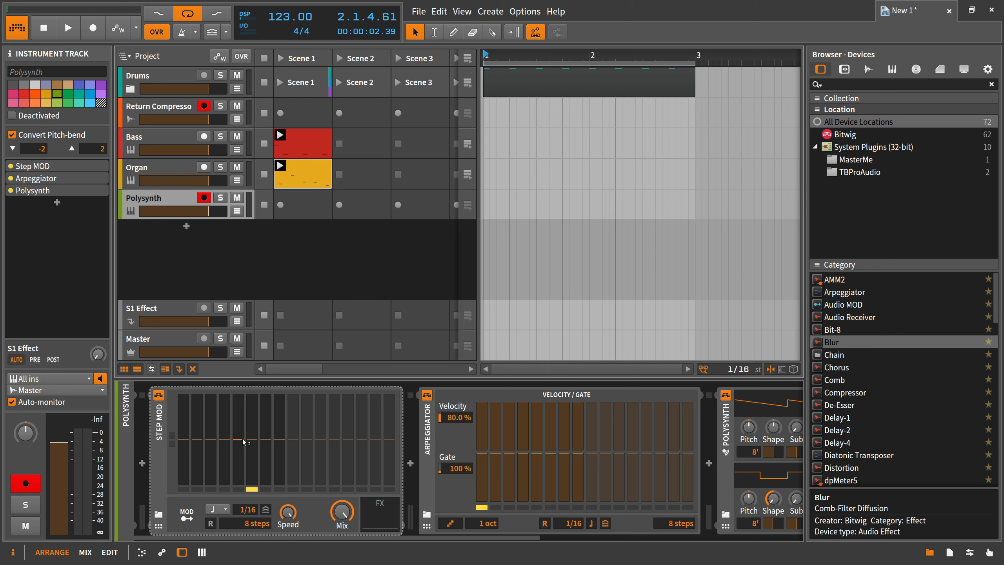
pyautogui.moveTo(224, 420)
pyautogui.mouseDown()
pyautogui.moveTo(210, 406)
pyautogui.moveTo(197, 413)
pyautogui.moveTo(280, 424)
pyautogui.moveTo(252, 432)
pyautogui.mouseUp()
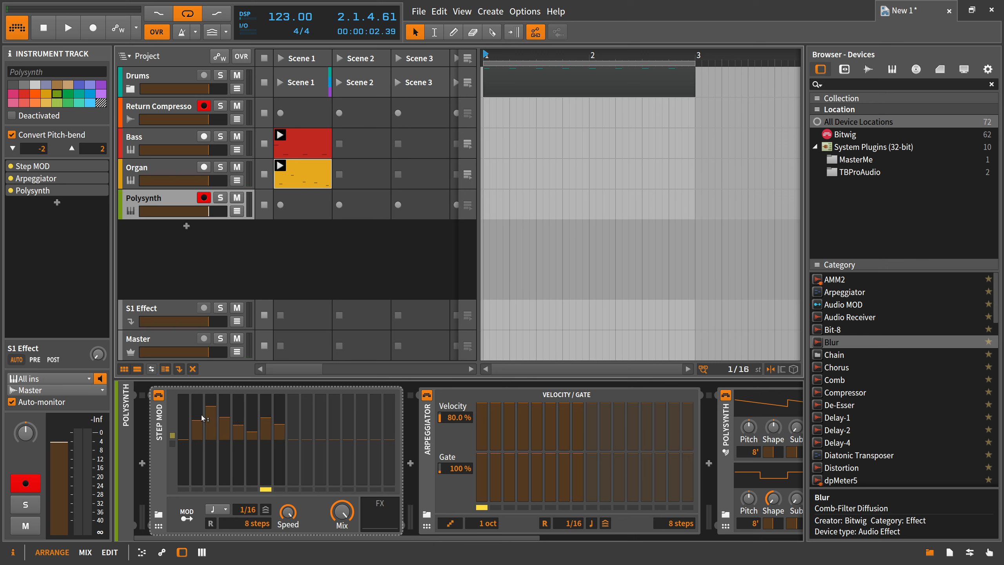
# Move the Arpeggiator and the Polysynth, in that order, into the Step MOD's FX chain
pyautogui.click(429, 466)
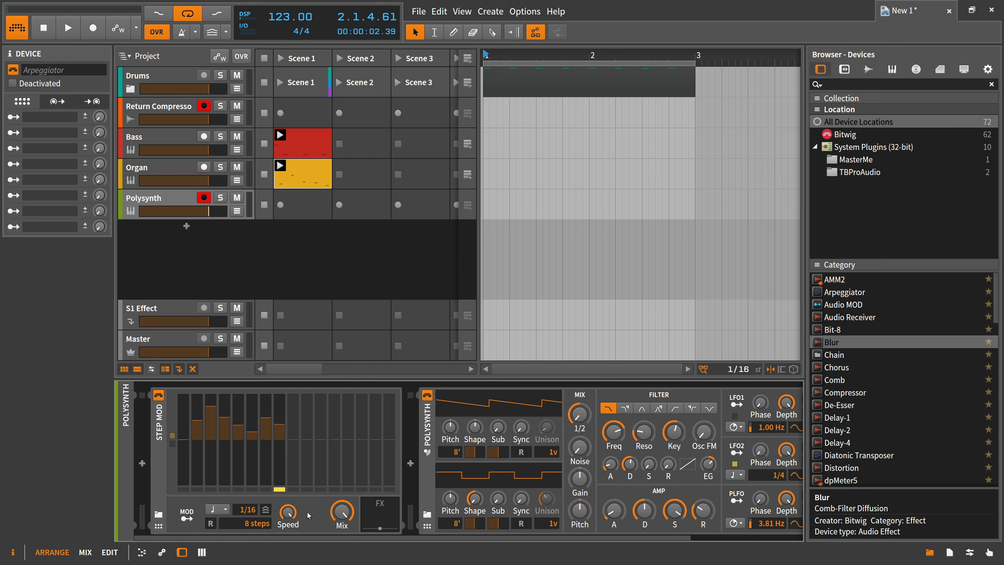
pyautogui.moveTo(308, 516); pyautogui.dragTo(506, 537)
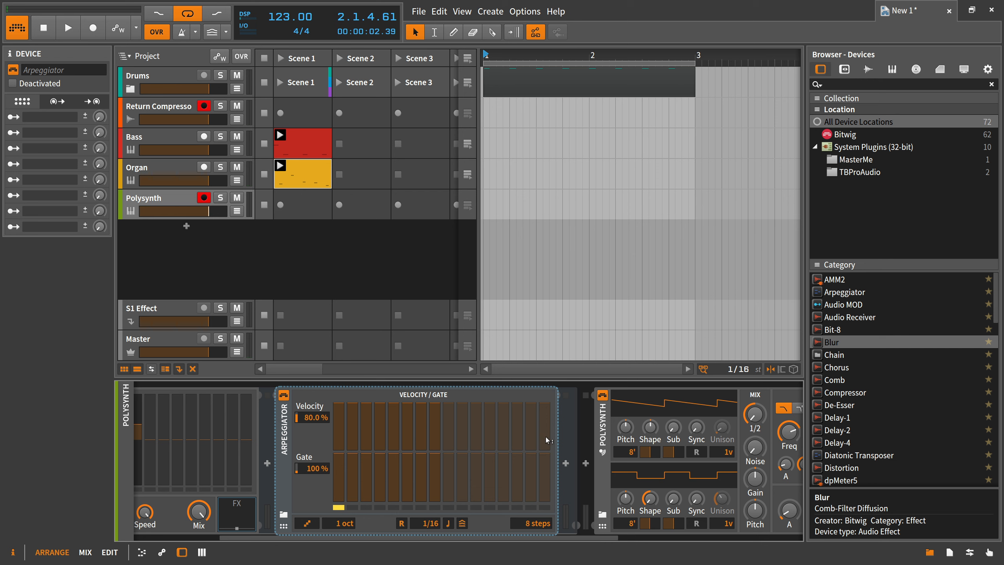
pyautogui.click(607, 440)
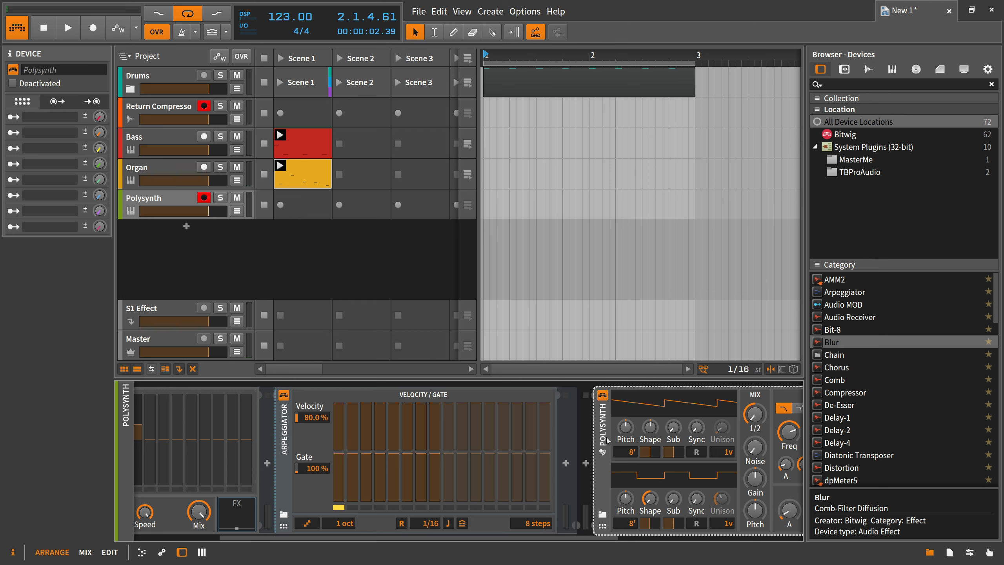
pyautogui.moveTo(604, 442)
pyautogui.mouseDown()
pyautogui.moveTo(571, 441)
pyautogui.moveTo(588, 442)
pyautogui.mouseUp()
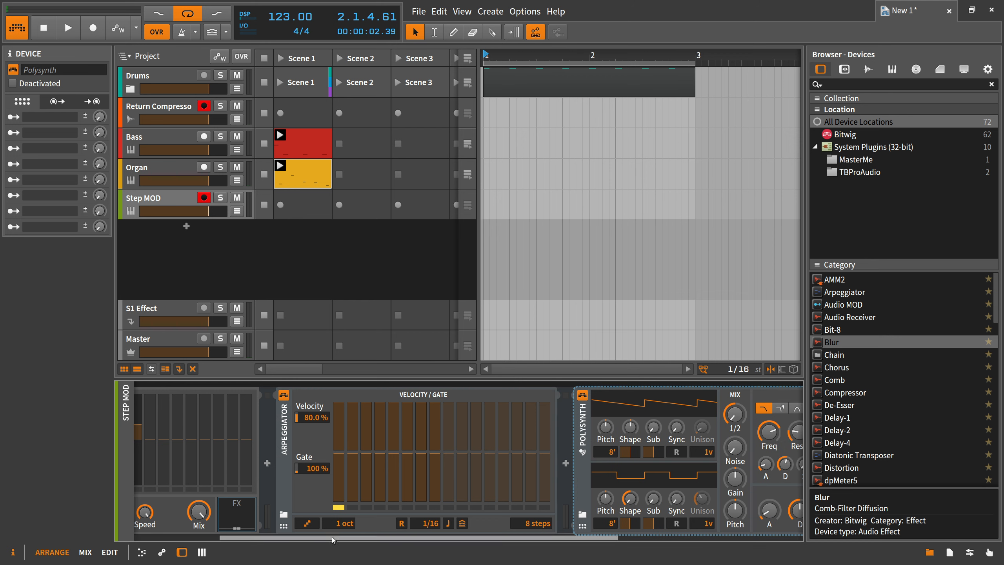
# Map the Step MOD to the Arpeggiator's Mode with a modulation amount of +3.00
pyautogui.moveTo(332, 536); pyautogui.dragTo(246, 534)
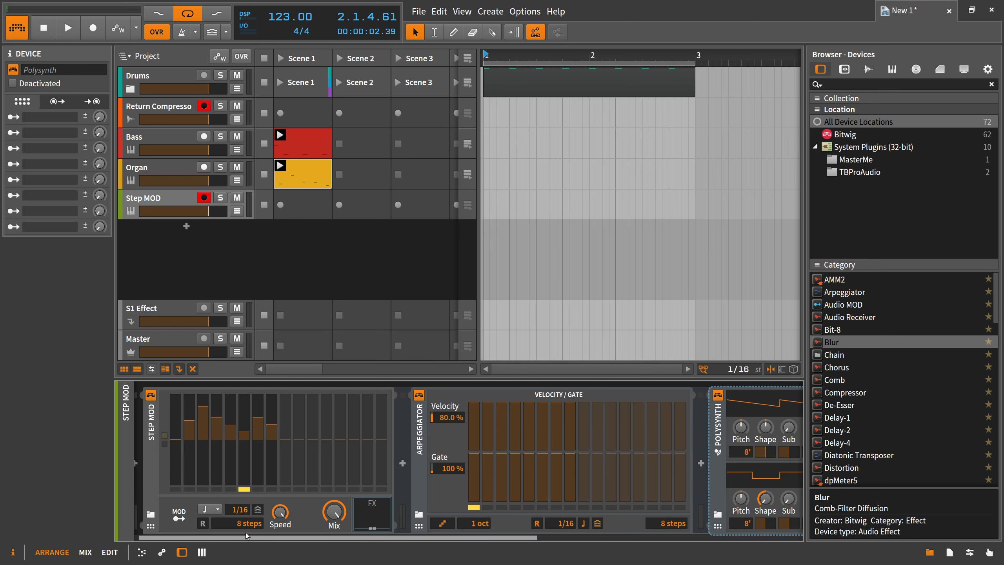
pyautogui.click(187, 514)
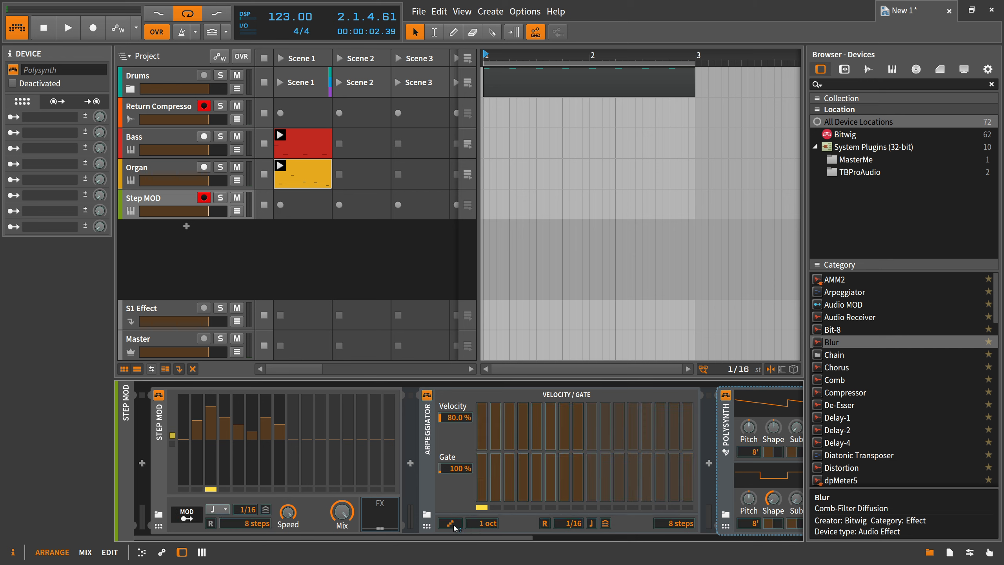
pyautogui.moveTo(454, 526); pyautogui.dragTo(454, 488)
pyautogui.click(187, 514)
pyautogui.moveTo(450, 522)
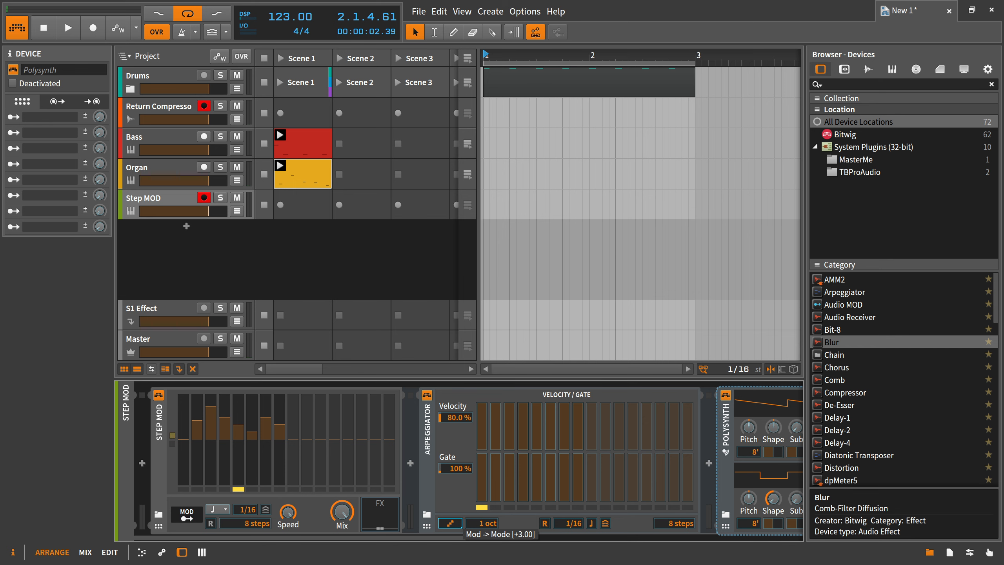
# Create a clip in Scene 1 of the Step MOD track and draw a one-bar A2 note from its start
pyautogui.doubleClick(301, 203)
pyautogui.doubleClick(303, 203)
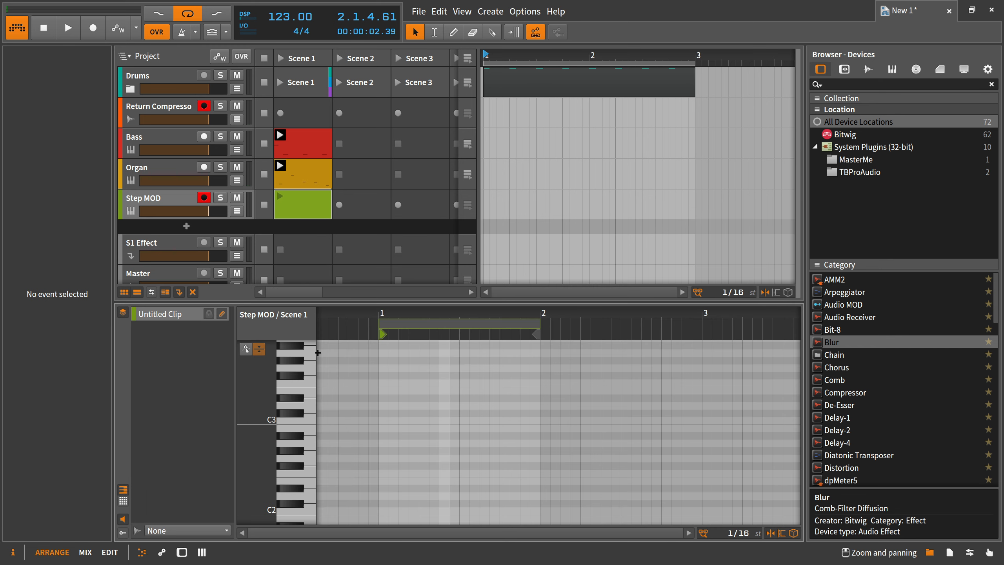
pyautogui.doubleClick(386, 443)
pyautogui.moveTo(389, 443); pyautogui.dragTo(540, 443)
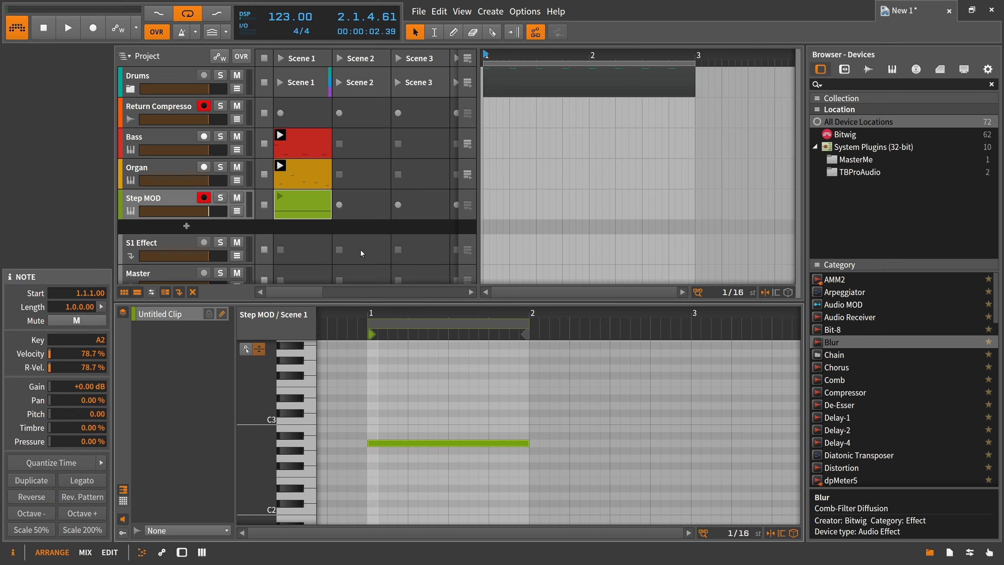
# Set the clip's loop length to 4.0.0.00 and extend the A2 note to fill all four bars
pyautogui.click(311, 212)
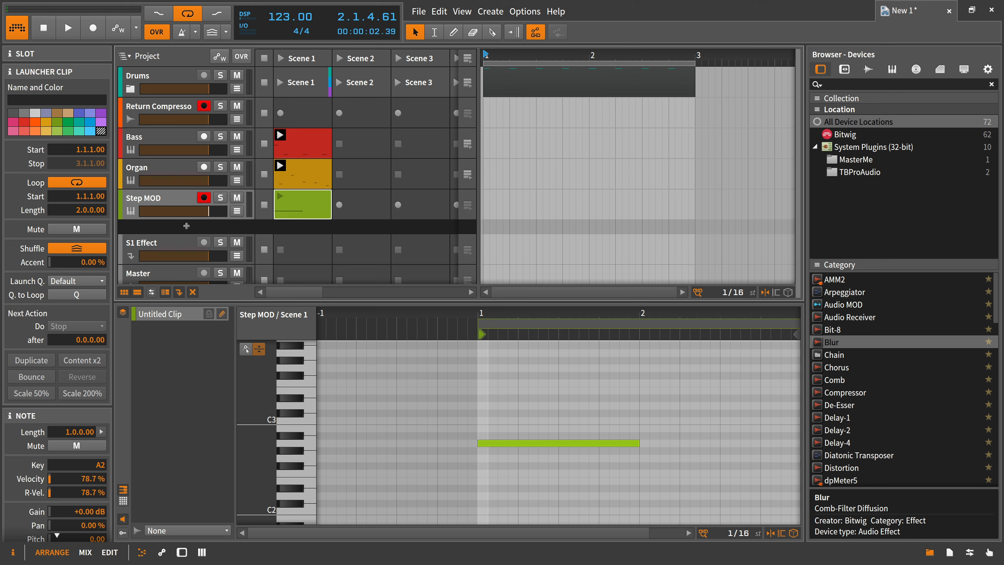
pyautogui.moveTo(78, 210); pyautogui.dragTo(79, 198)
pyautogui.moveTo(496, 315); pyautogui.dragTo(430, 328)
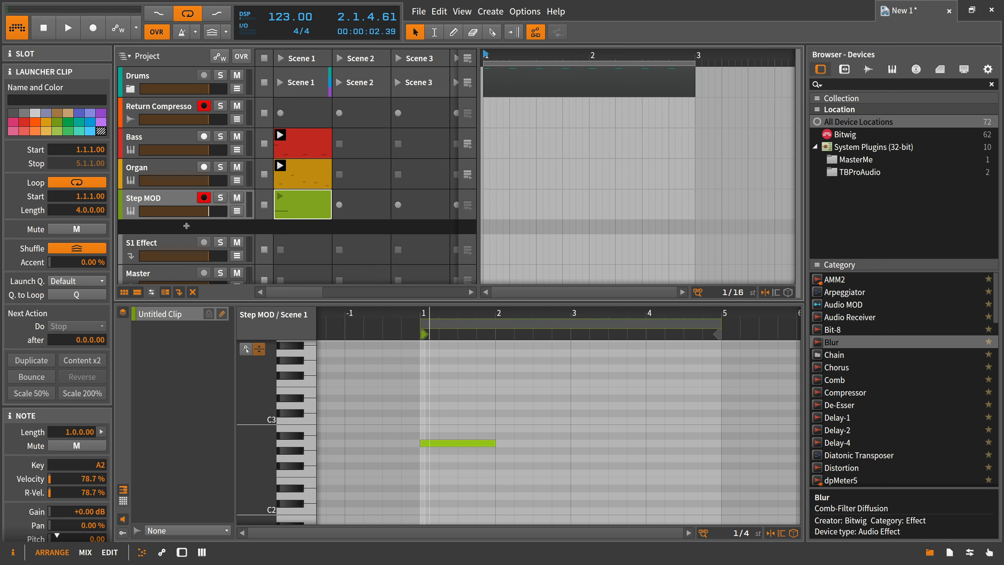
pyautogui.click(500, 427)
pyautogui.moveTo(495, 443); pyautogui.dragTo(719, 443)
# Lower the filter frequency of the Step MOD track's Polysynth and slightly adjust its filter envelope amount
pyautogui.doubleClick(167, 202)
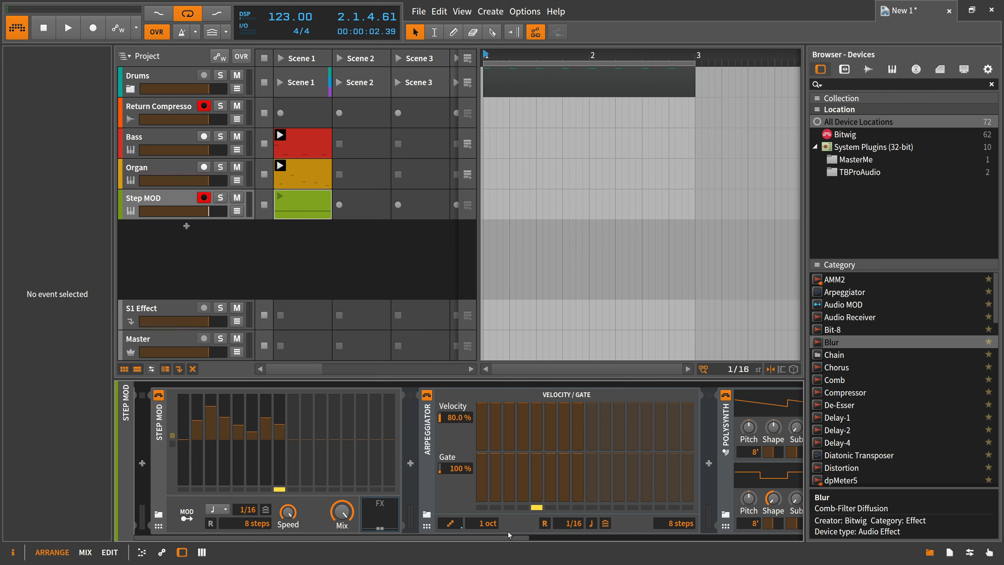
pyautogui.moveTo(527, 538); pyautogui.dragTo(786, 538)
pyautogui.moveTo(460, 434); pyautogui.dragTo(460, 468)
pyautogui.moveTo(554, 463); pyautogui.dragTo(554, 469)
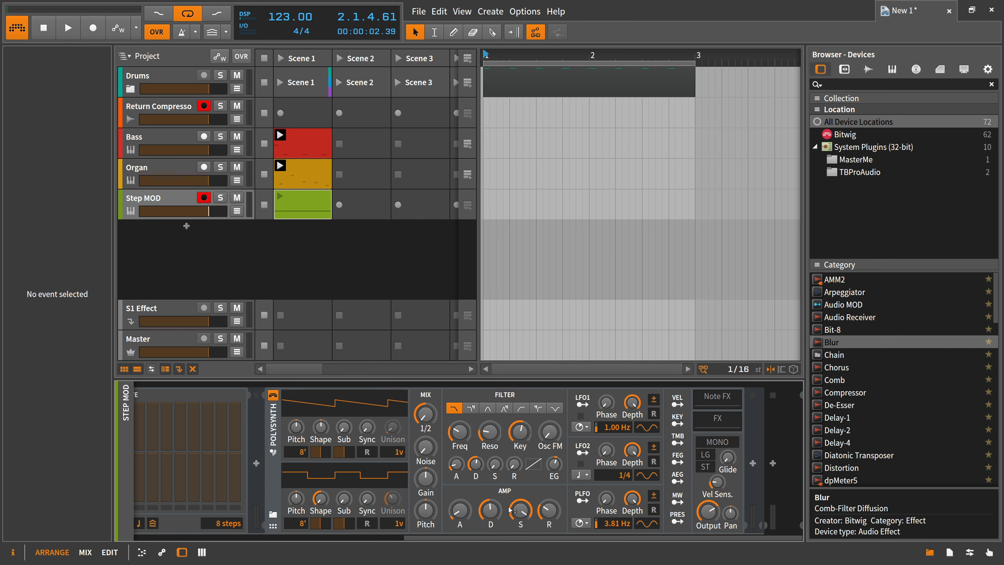
# Add a four-bar E3 note above the A2 note in the Step MOD clip
pyautogui.doubleClick(304, 213)
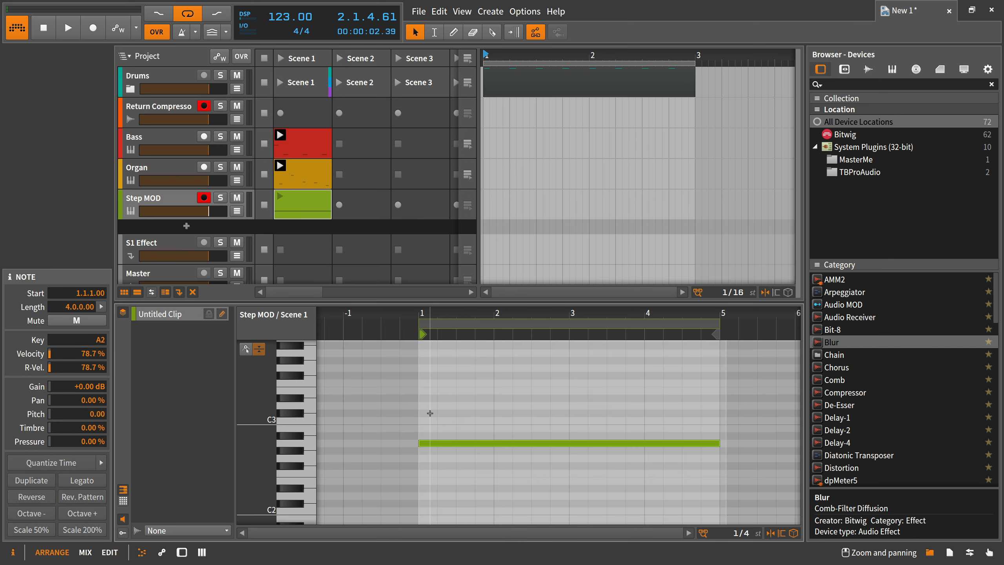
pyautogui.doubleClick(425, 429)
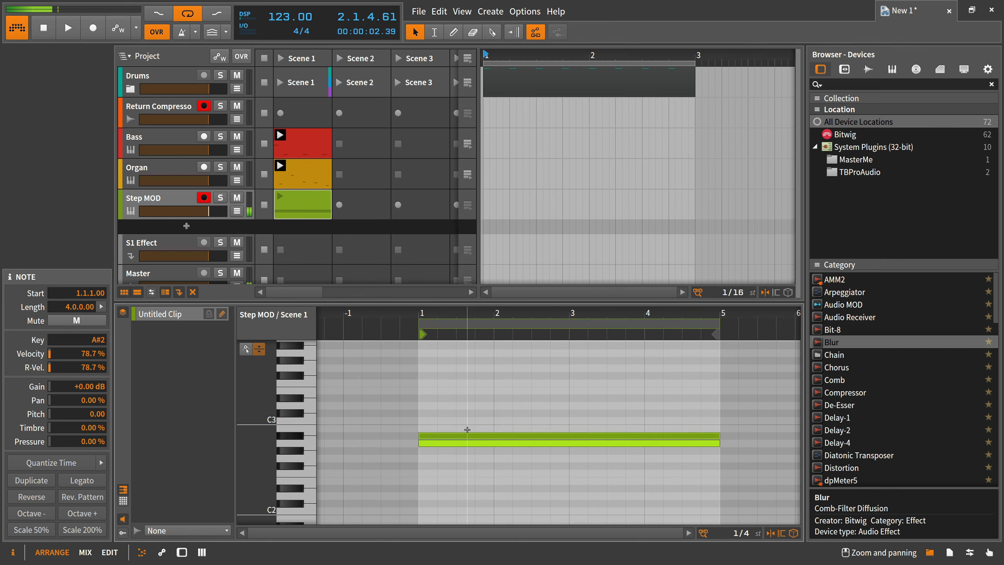
pyautogui.press('Up')
pyautogui.press('Up')
pyautogui.press('Up')
pyautogui.press('Up')
pyautogui.press('Up')
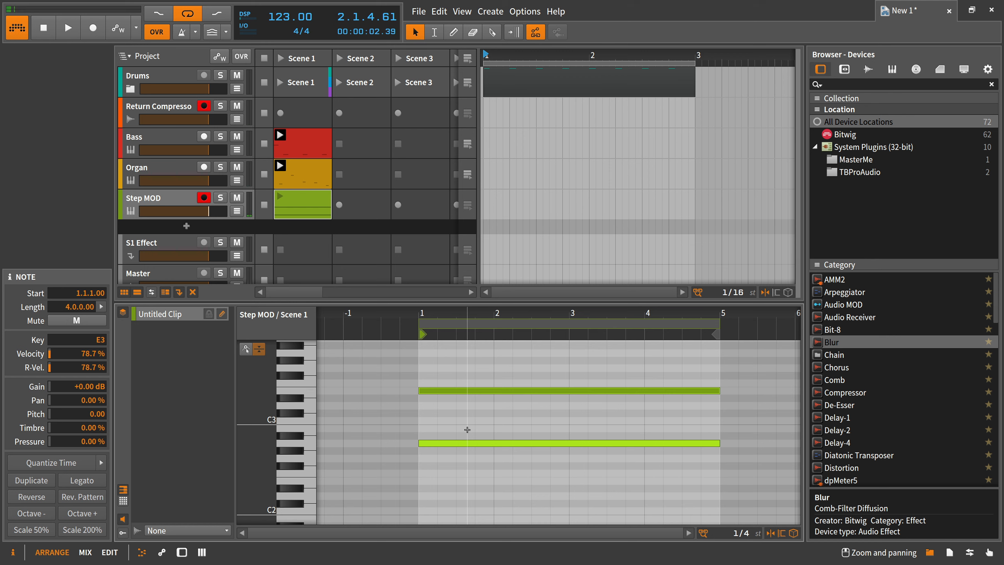
# Add four-bar D3, G3 and A3 notes to the chord and launch the clip
pyautogui.click(455, 412)
pyautogui.doubleClick(424, 406)
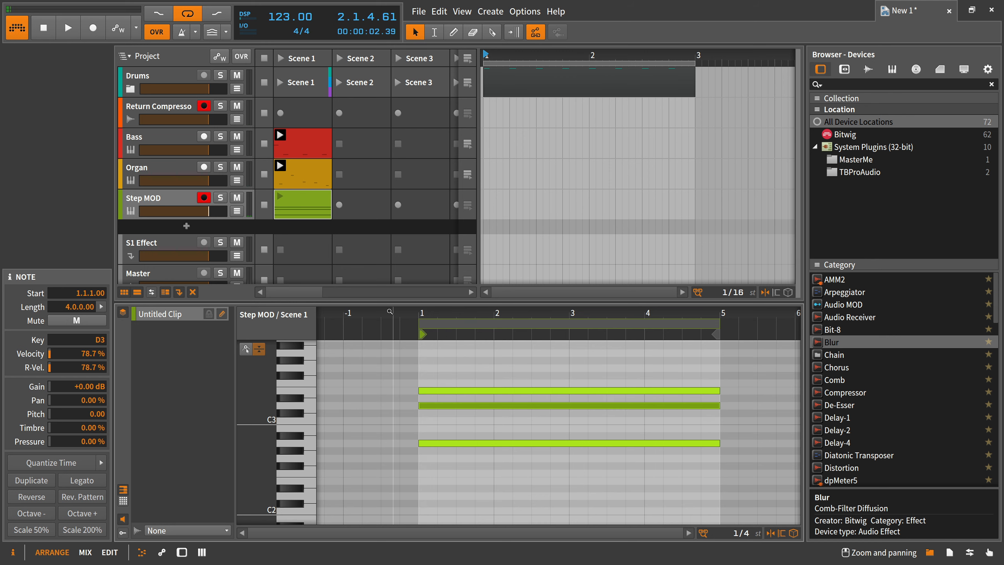
pyautogui.doubleClick(424, 368)
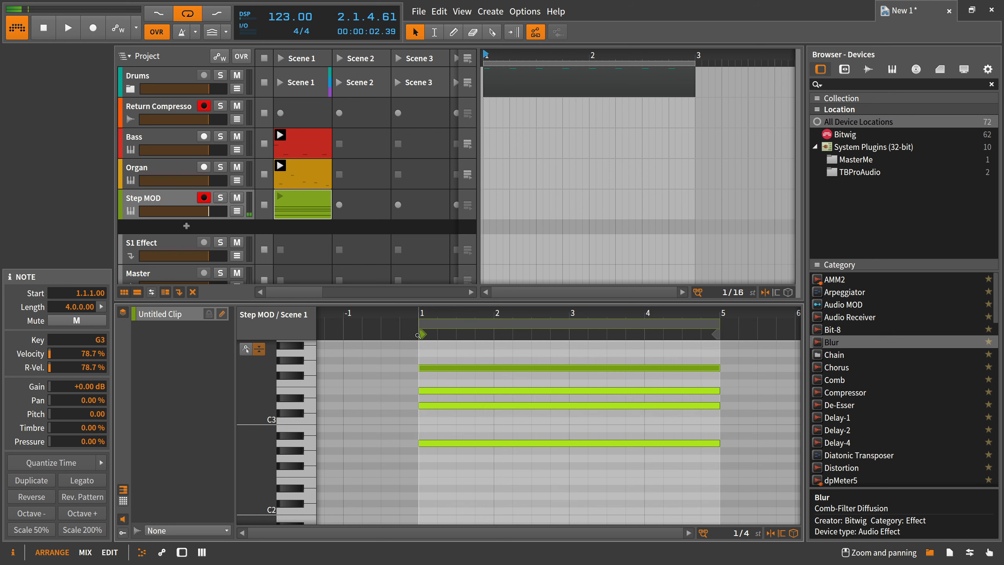
pyautogui.click(280, 196)
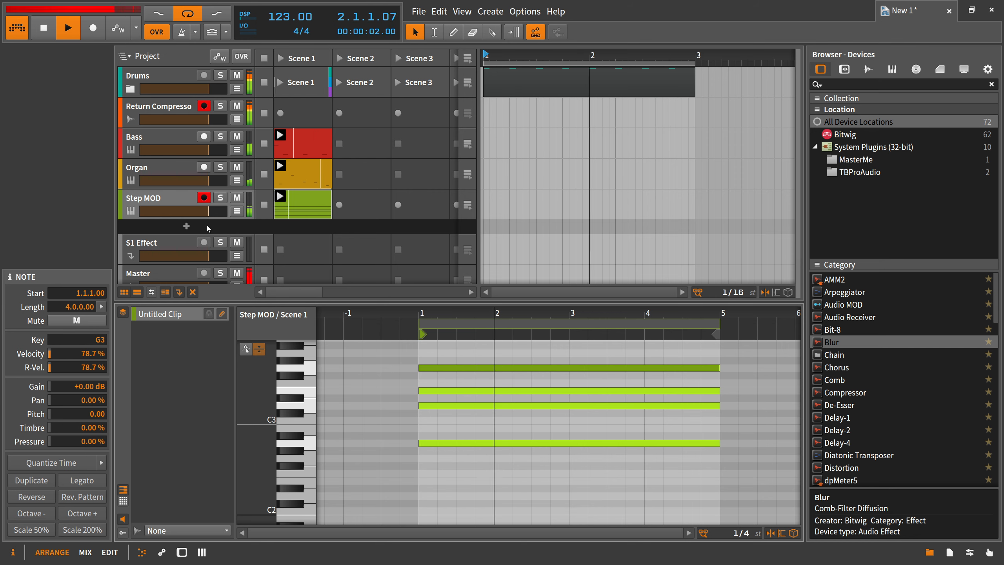
pyautogui.doubleClick(421, 352)
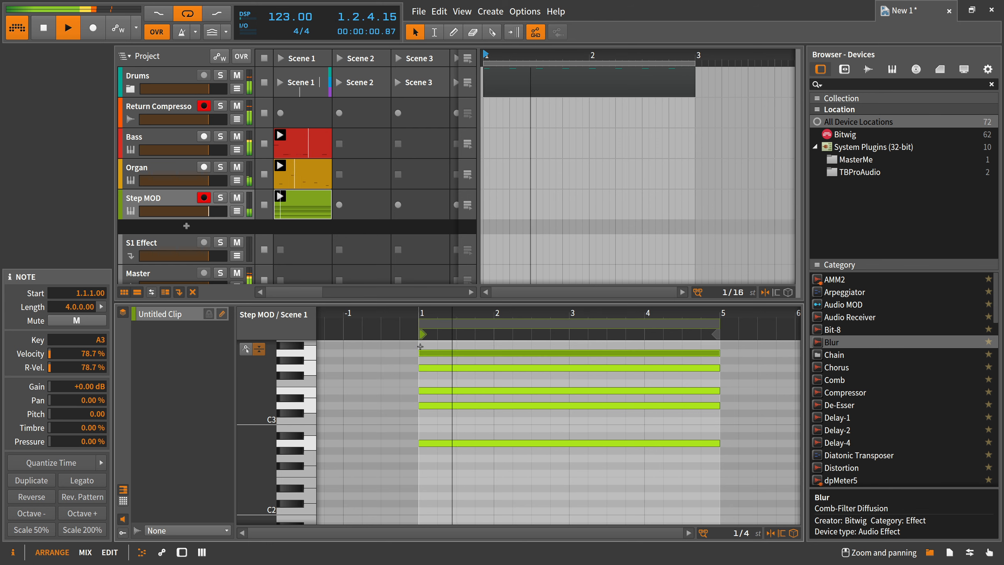
# Listen to the loop while viewing the Step MOD track's device chain up to the Polysynth, and stop playback
pyautogui.click(176, 203)
pyautogui.doubleClick(176, 203)
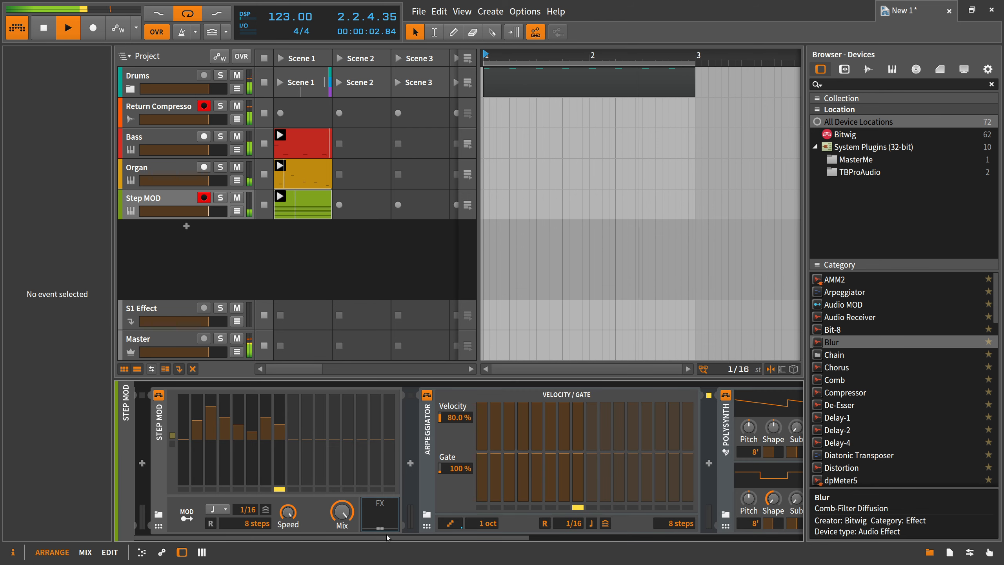
pyautogui.moveTo(386, 539); pyautogui.dragTo(612, 540)
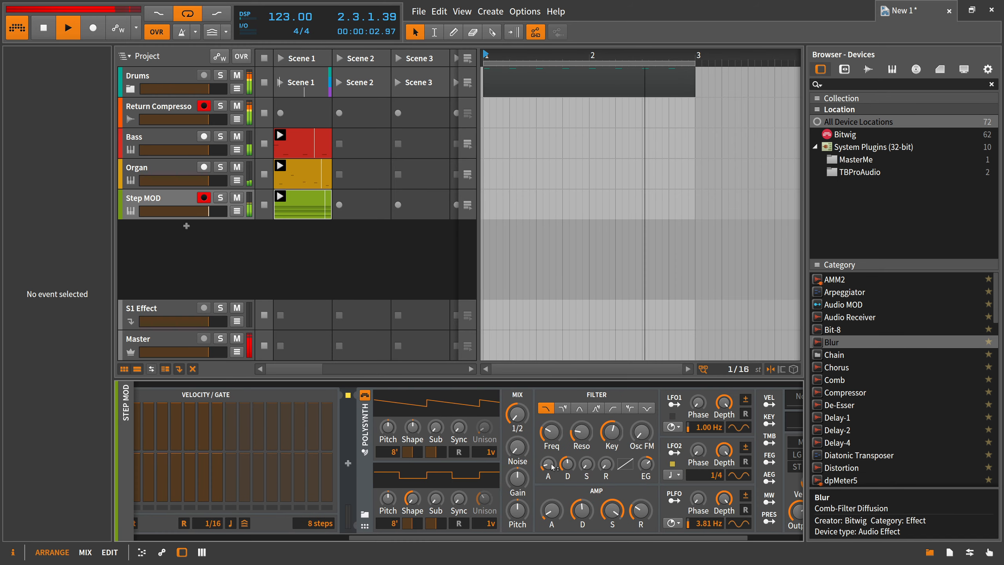
pyautogui.press('space')
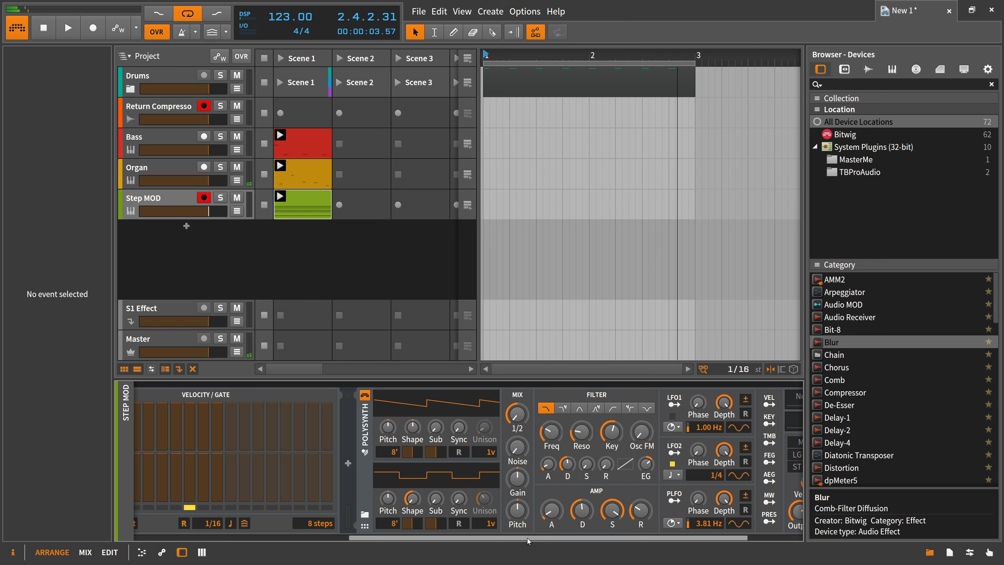
# Insert a second Step MOD at the start of the chain and nest the existing Step MOD in its FX chain
pyautogui.moveTo(527, 538); pyautogui.dragTo(236, 482)
pyautogui.click(142, 463)
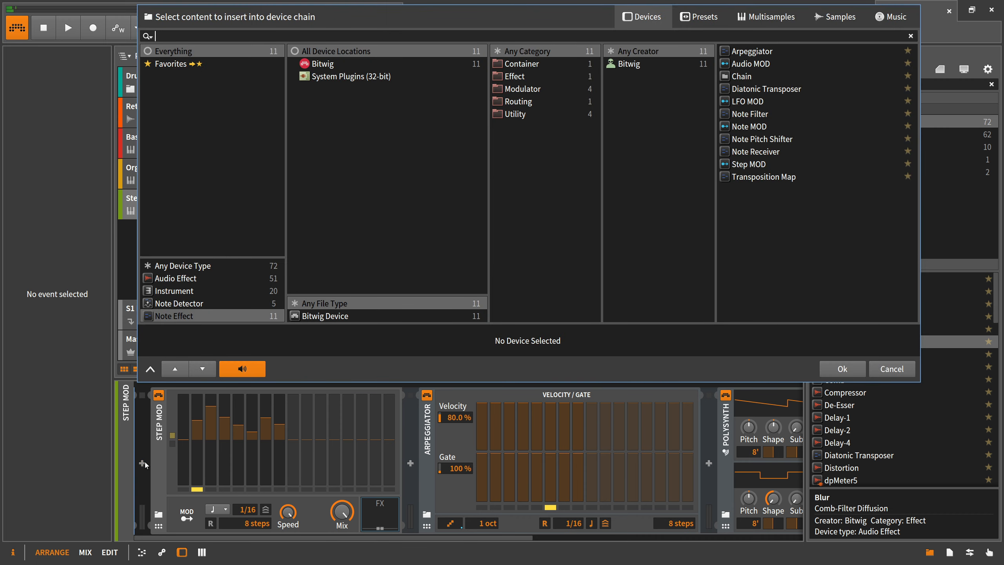
pyautogui.write('step')
pyautogui.press('Down')
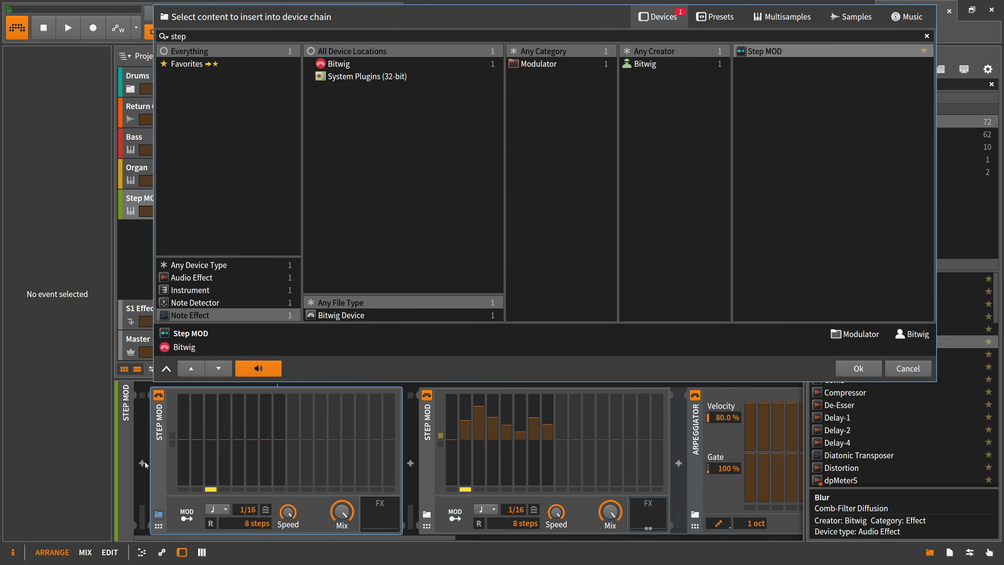
pyautogui.press('Return')
pyautogui.moveTo(433, 452); pyautogui.dragTo(383, 513)
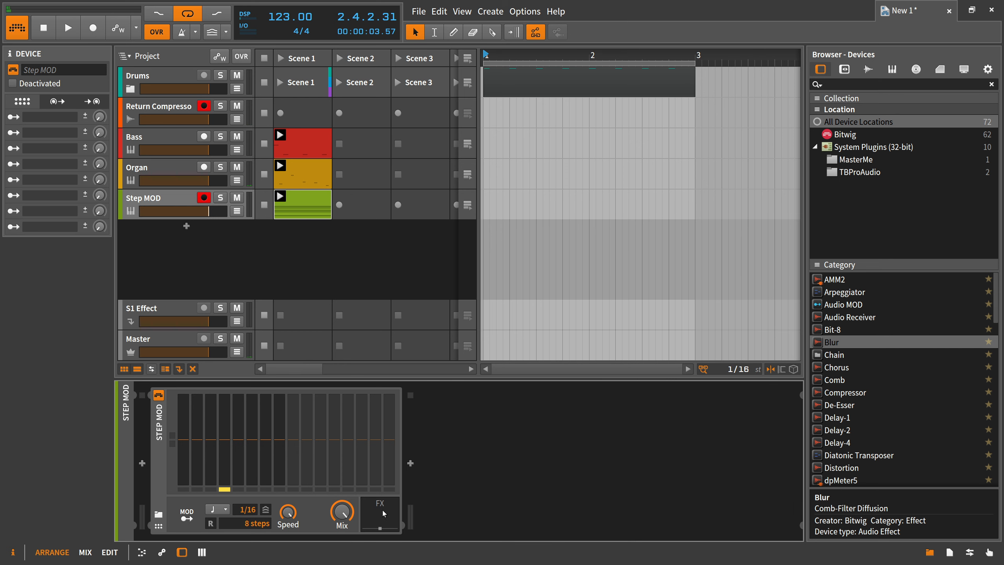
pyautogui.click(380, 513)
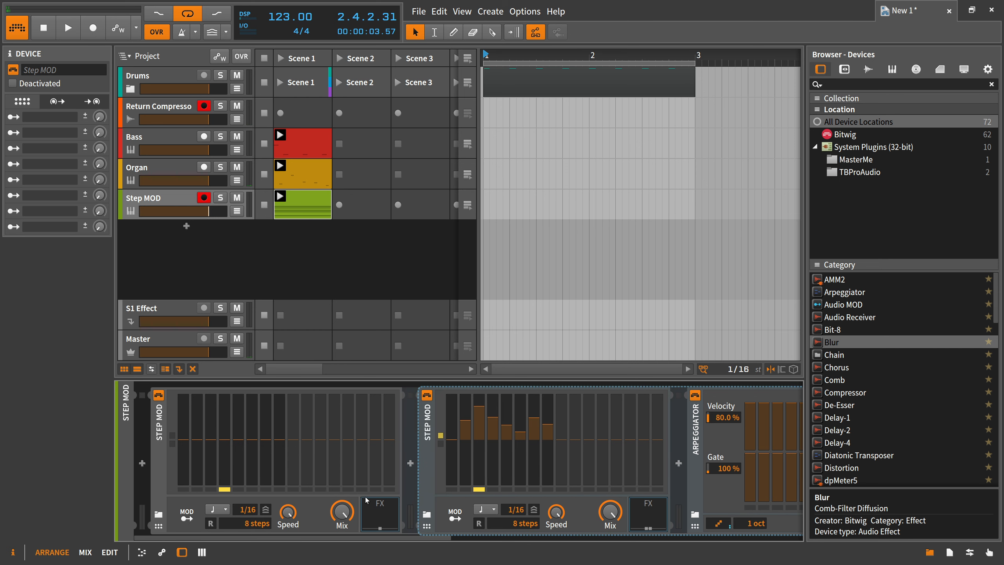
# Set the outer Step MOD to 13 steps and draw varying values across its pattern
pyautogui.moveTo(214, 440); pyautogui.dragTo(199, 436)
pyautogui.moveTo(263, 431)
pyautogui.mouseDown()
pyautogui.moveTo(279, 413)
pyautogui.moveTo(239, 451)
pyautogui.moveTo(225, 436)
pyautogui.mouseUp()
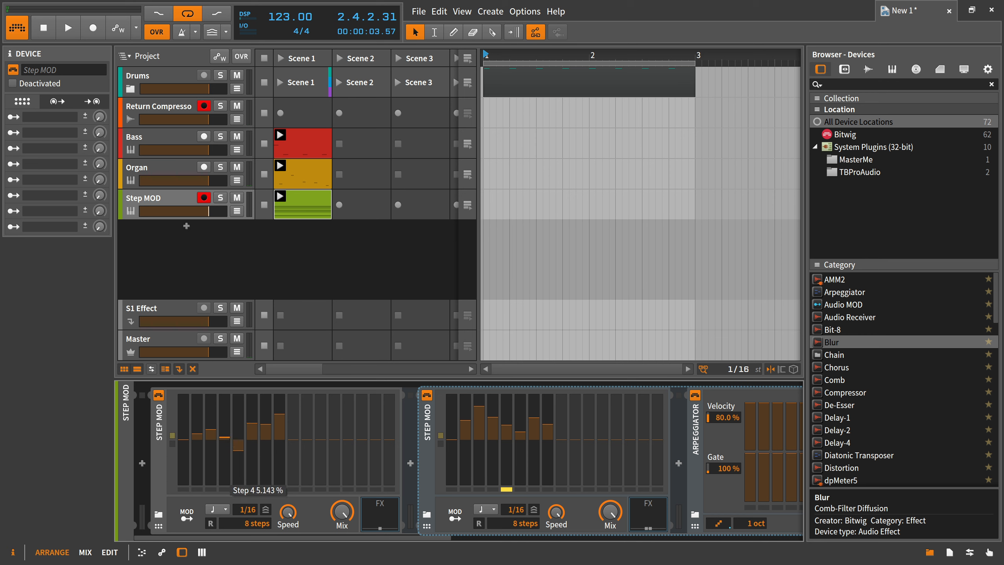
pyautogui.moveTo(248, 523); pyautogui.dragTo(248, 510)
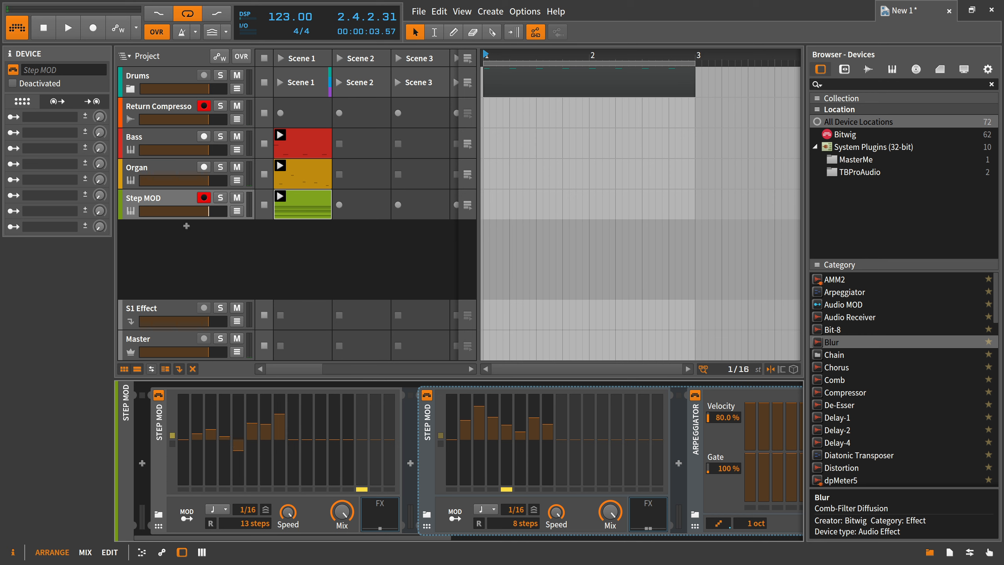
pyautogui.moveTo(319, 442); pyautogui.dragTo(348, 401)
# Map the outer Step MOD to the Polysynth's filter frequency and filter envelope amount, and play the loop to hear it
pyautogui.moveTo(202, 538); pyautogui.dragTo(552, 538)
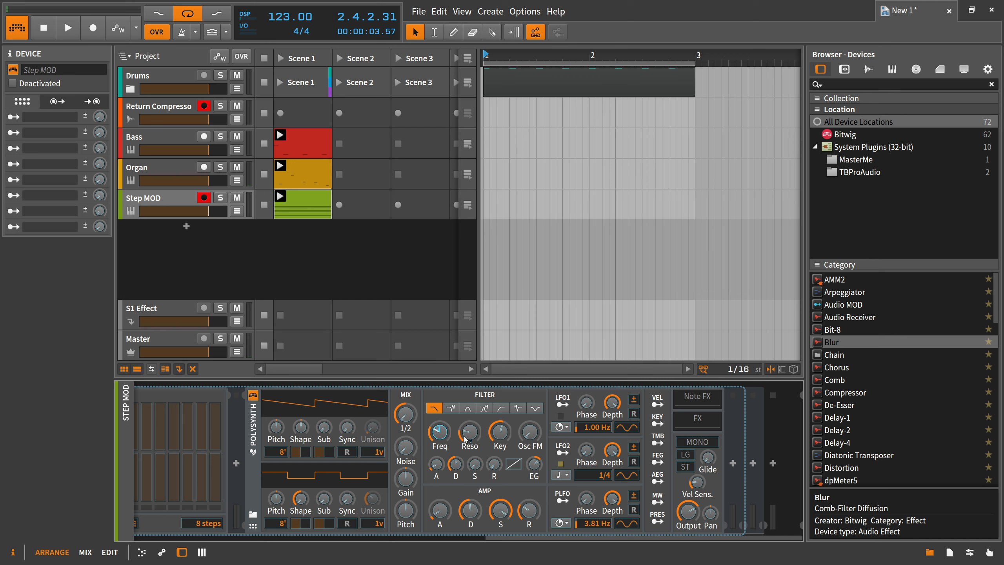
pyautogui.press('space')
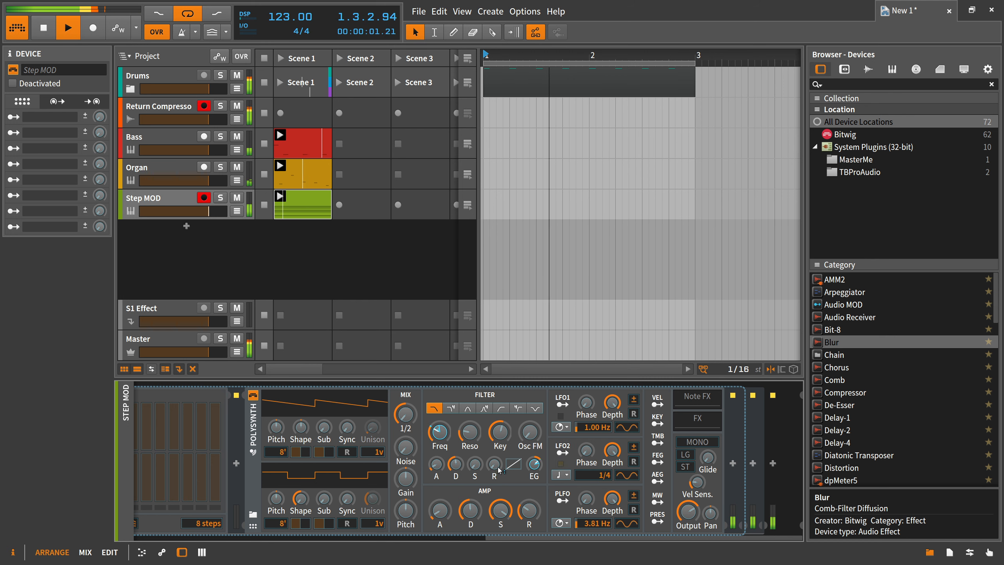
pyautogui.moveTo(445, 434)
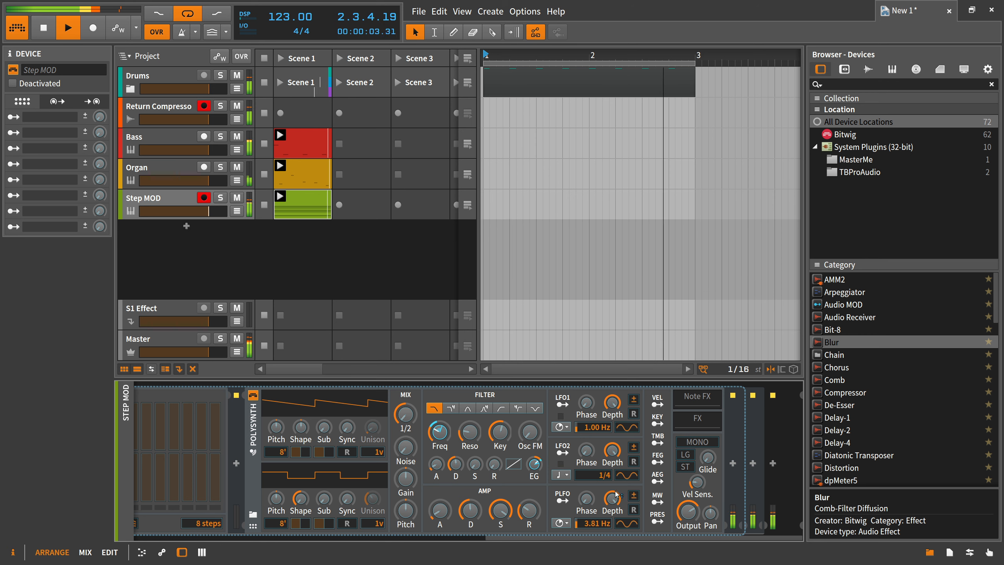
# Stop playback, give the Polysynth's LFO1 a stepped waveform and sync its rate to 1/8 beats
pyautogui.press('space')
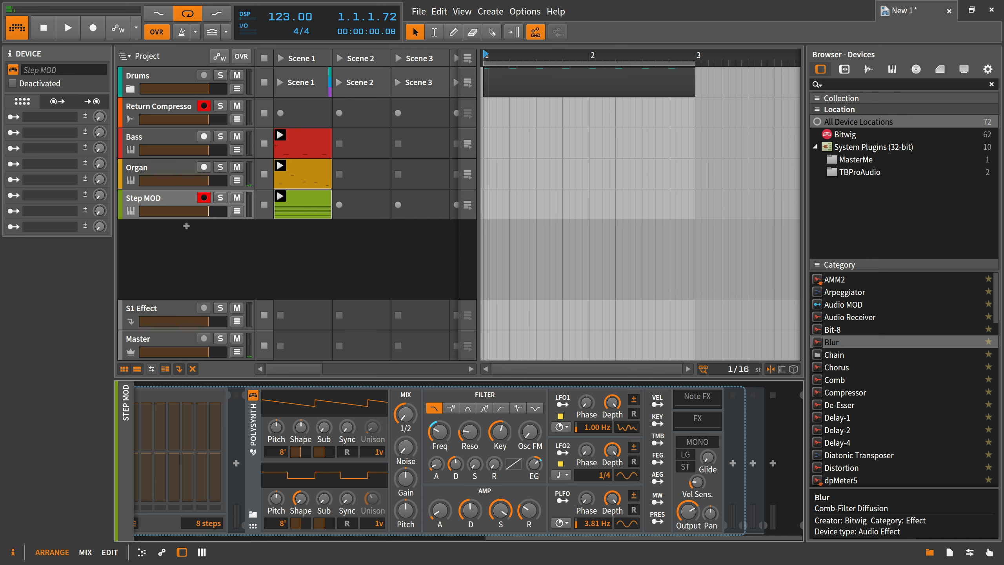
pyautogui.click(561, 427)
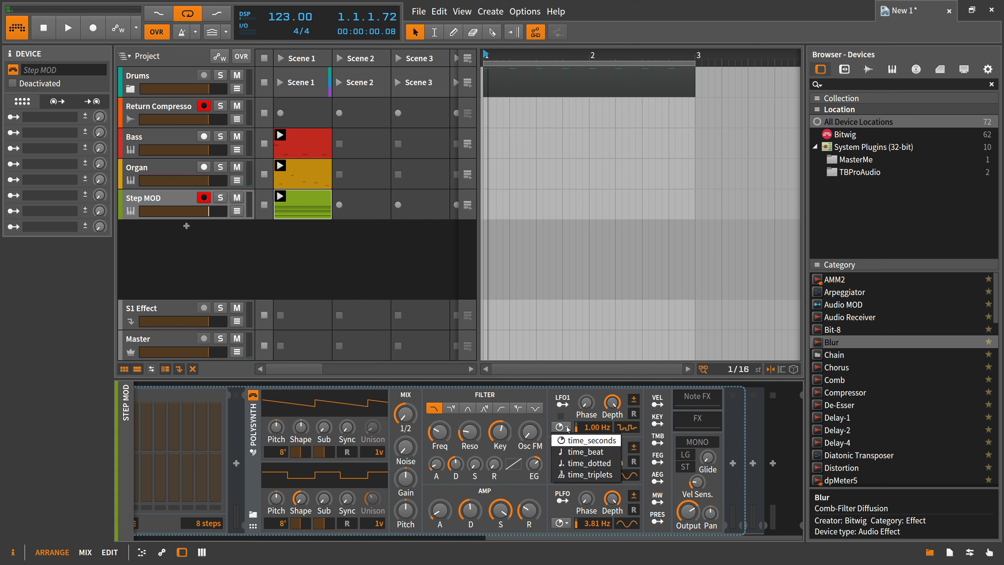
pyautogui.click(589, 452)
pyautogui.click(567, 428)
pyautogui.click(566, 428)
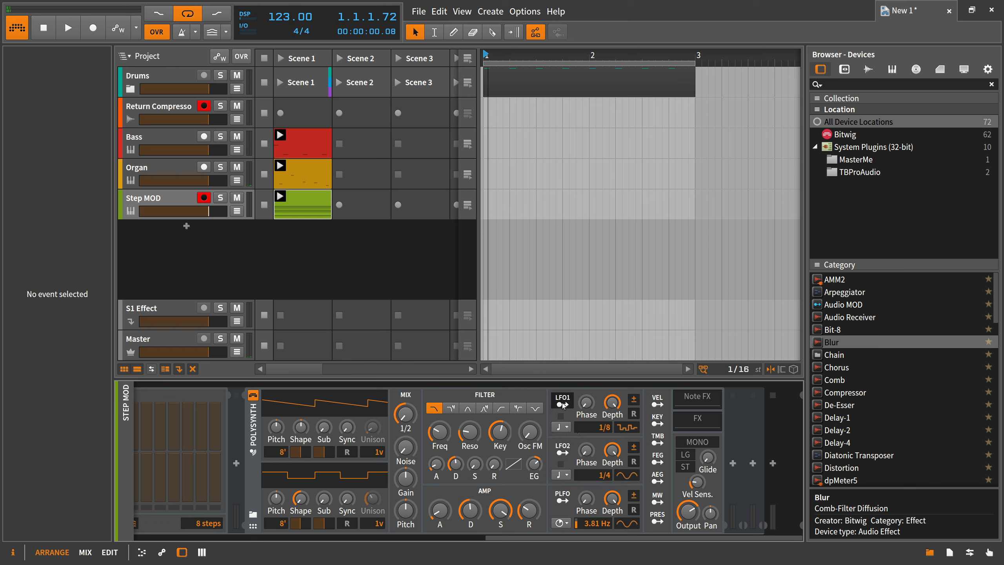
# Map LFO1 to the Polysynth's oscillator mix and set the second oscillator to 4'
pyautogui.click(562, 404)
pyautogui.click(410, 419)
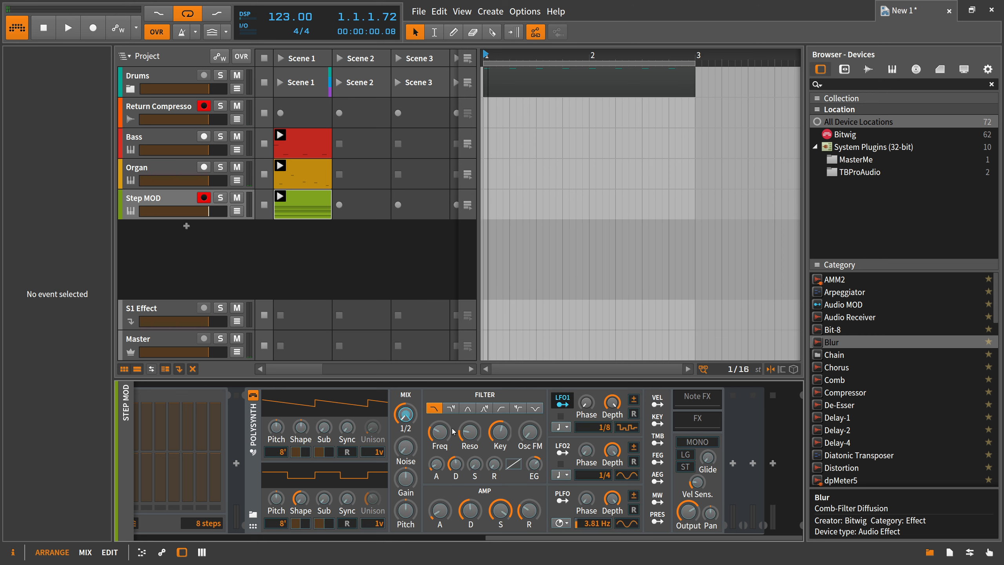
pyautogui.click(562, 404)
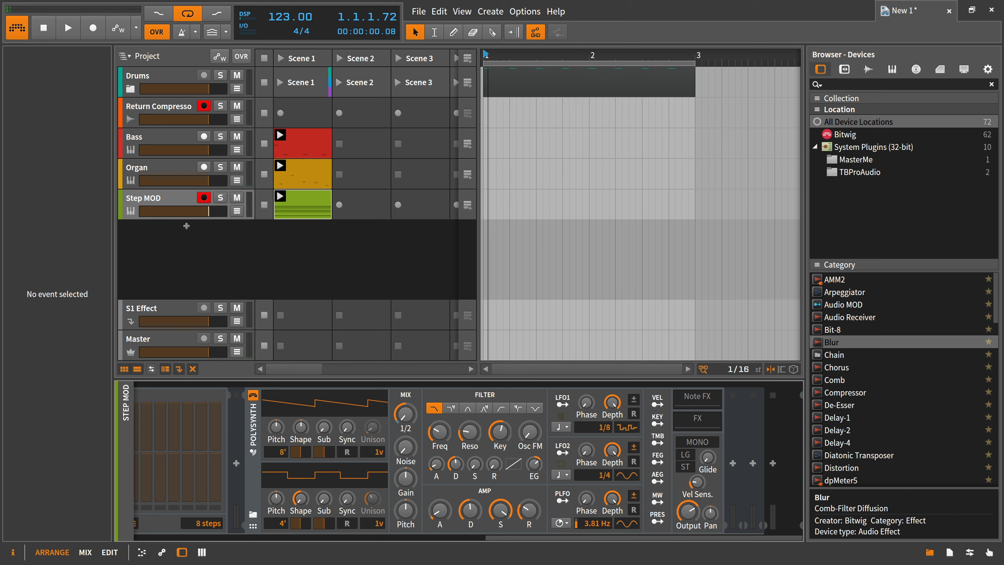
# Set both Polysynth oscillators to 16 unison voices and lower the amp envelope sustain while auditioning the loop
pyautogui.press('space')
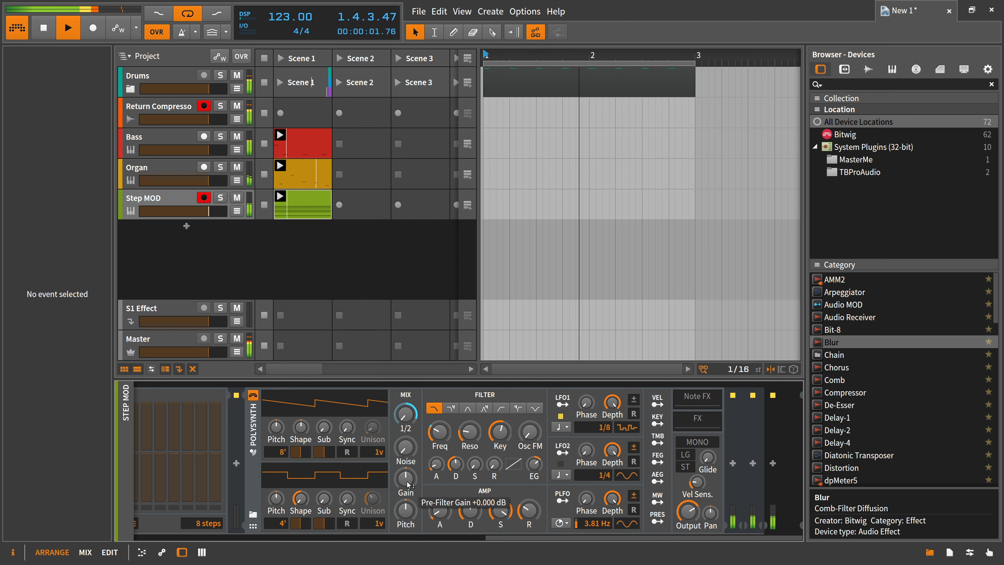
pyautogui.press('space')
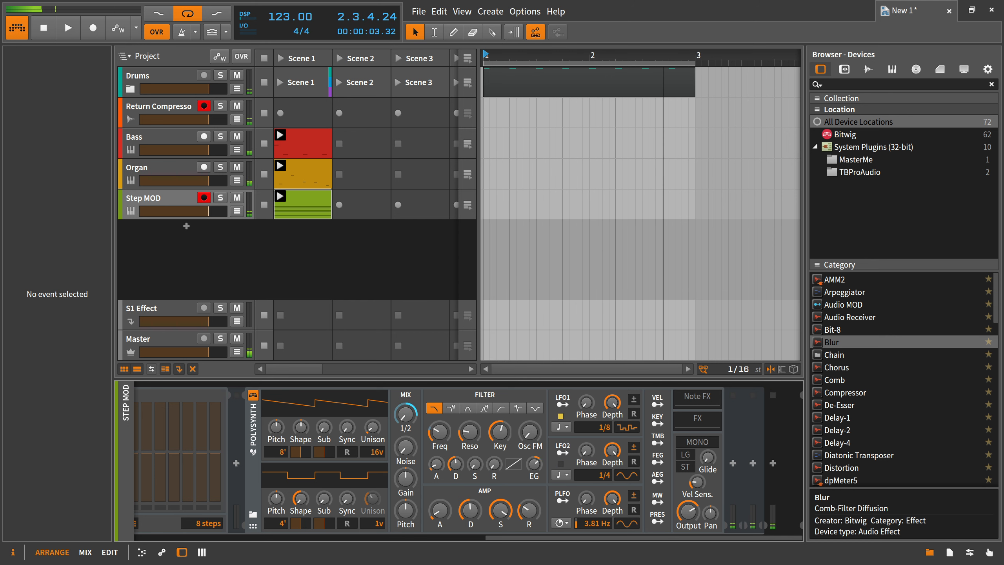
pyautogui.press('space')
pyautogui.moveTo(378, 523)
pyautogui.mouseDown()
pyautogui.moveTo(379, 487)
pyautogui.moveTo(372, 520)
pyautogui.mouseUp()
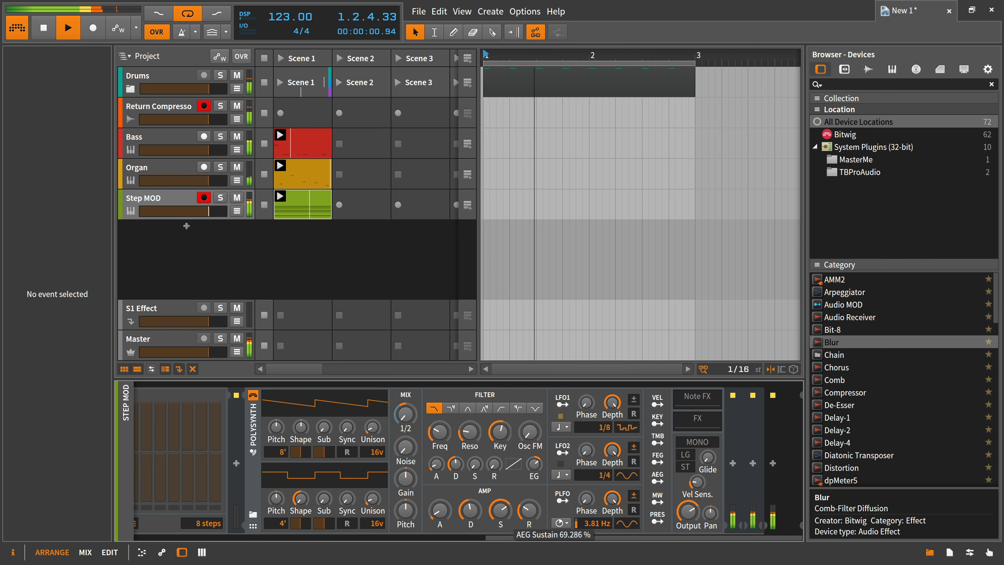
pyautogui.moveTo(499, 511)
pyautogui.mouseDown()
pyautogui.moveTo(499, 553)
pyautogui.moveTo(499, 506)
pyautogui.mouseUp()
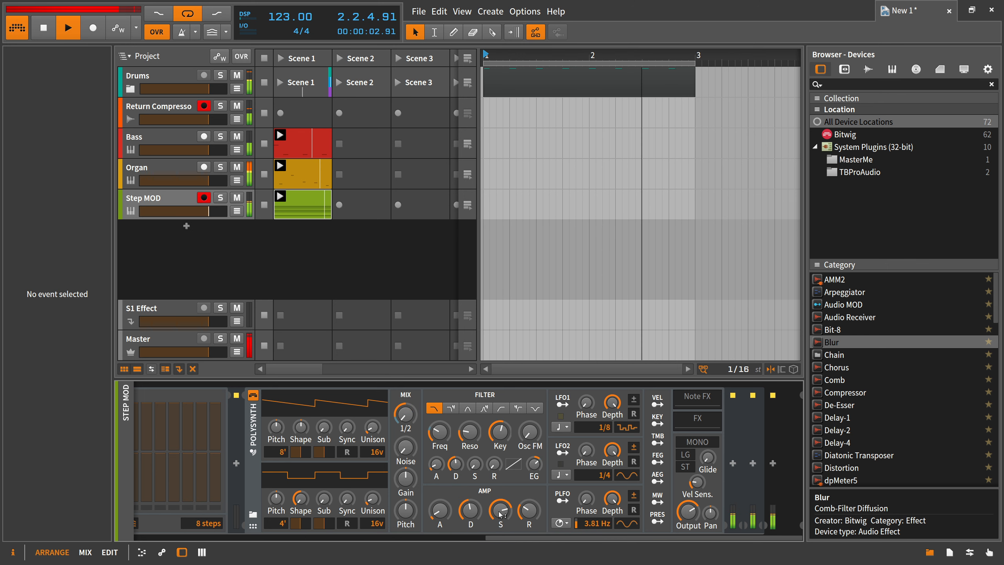
pyautogui.press('space')
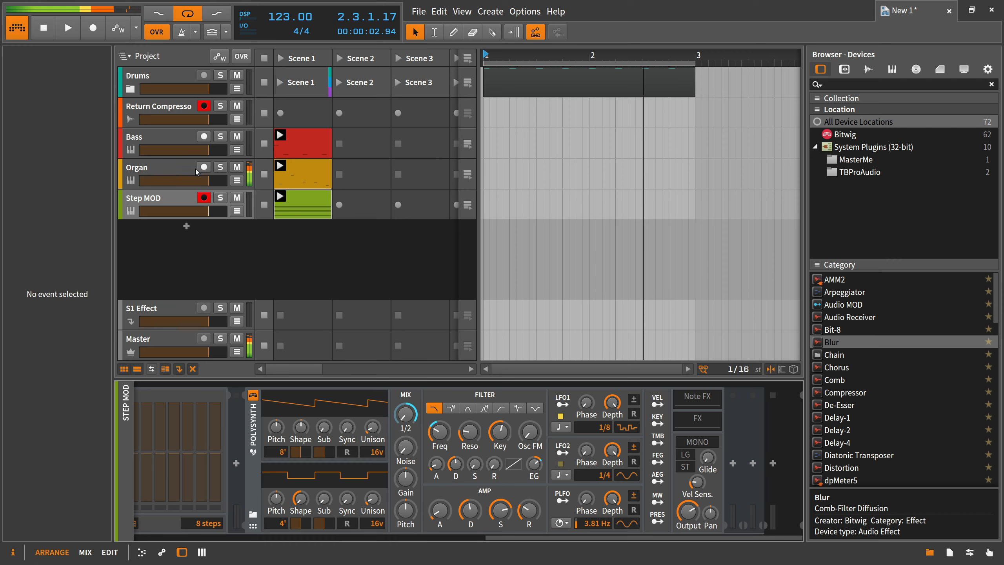
# Mute the Organ track and shorten the tank time of the reverb in its effects chain to 6.52 s
pyautogui.click(189, 171)
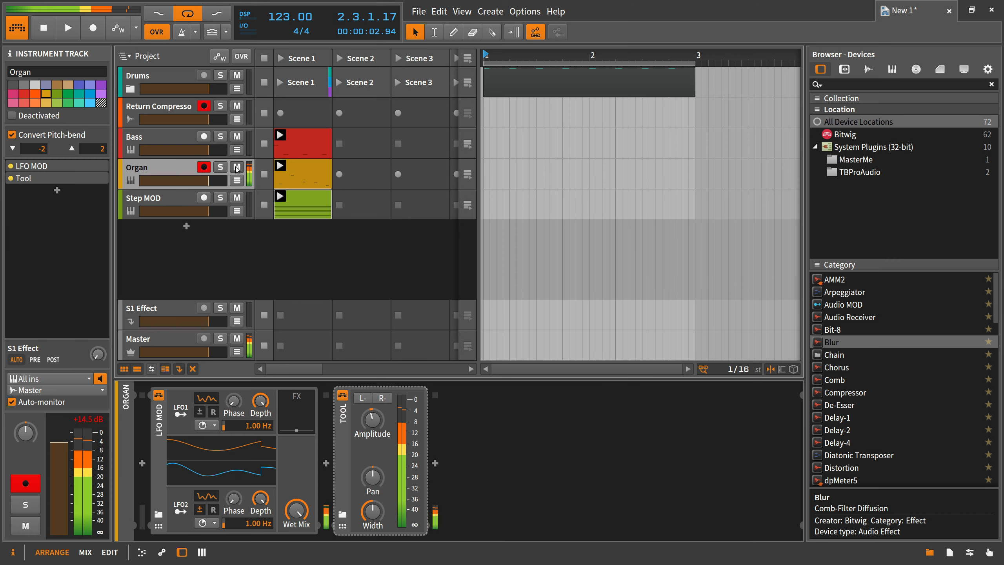
pyautogui.click(298, 405)
pyautogui.moveTo(337, 539); pyautogui.dragTo(579, 537)
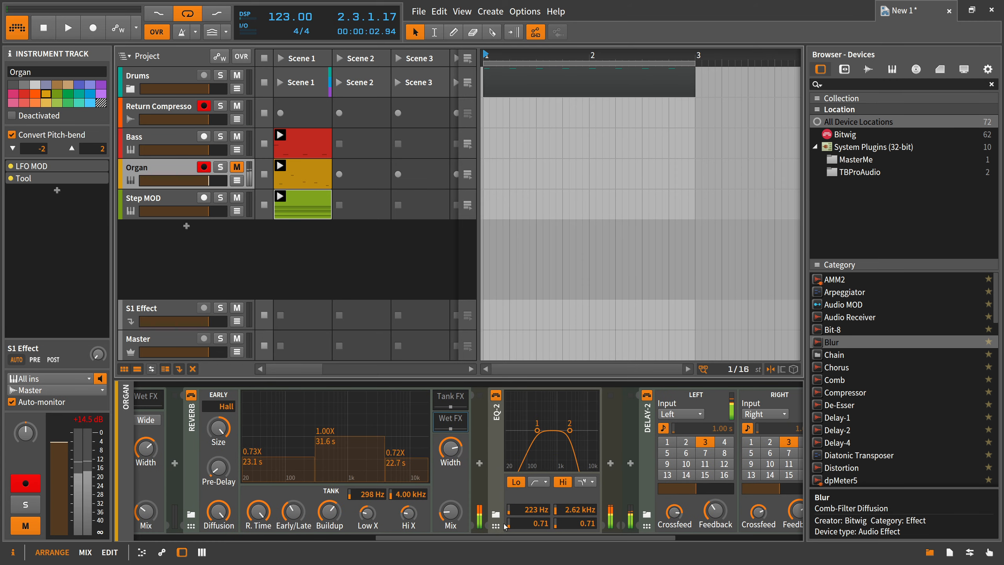
pyautogui.moveTo(259, 513); pyautogui.dragTo(259, 536)
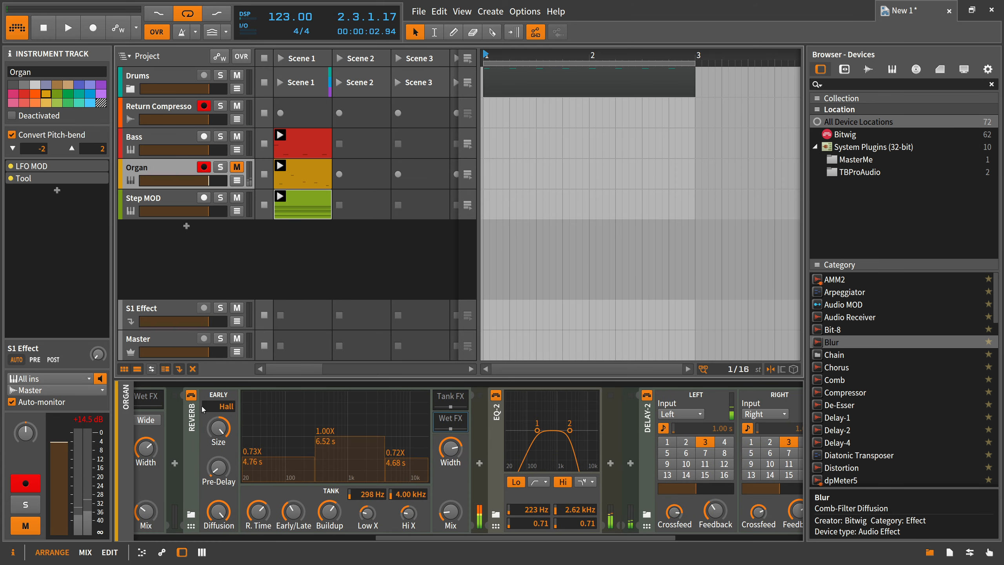
pyautogui.click(192, 396)
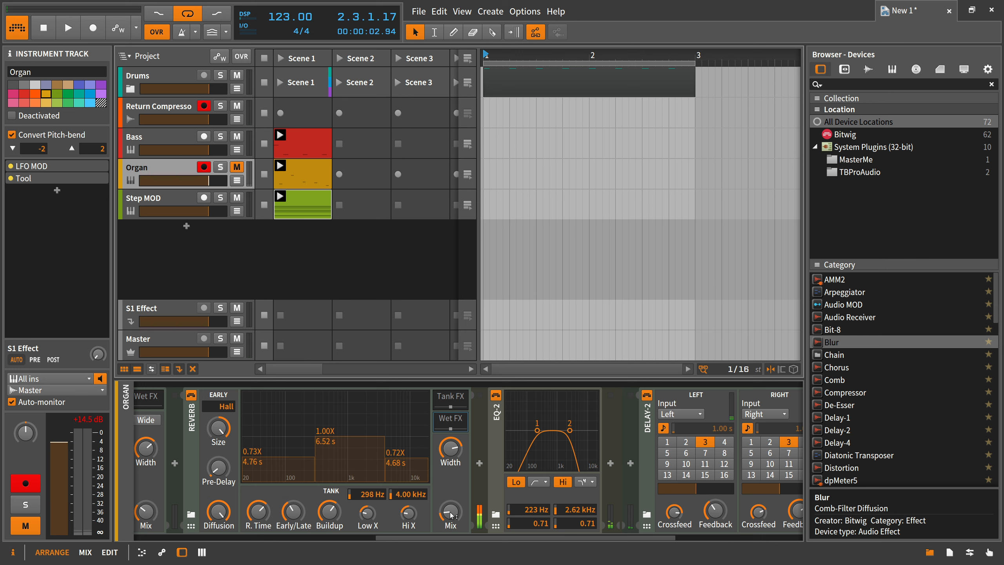
# Adjust the Organ reverb's size and mix, set its Tank FX Chorus mix to about 31%, and unmute the track
pyautogui.moveTo(229, 442); pyautogui.dragTo(229, 431)
pyautogui.click(457, 404)
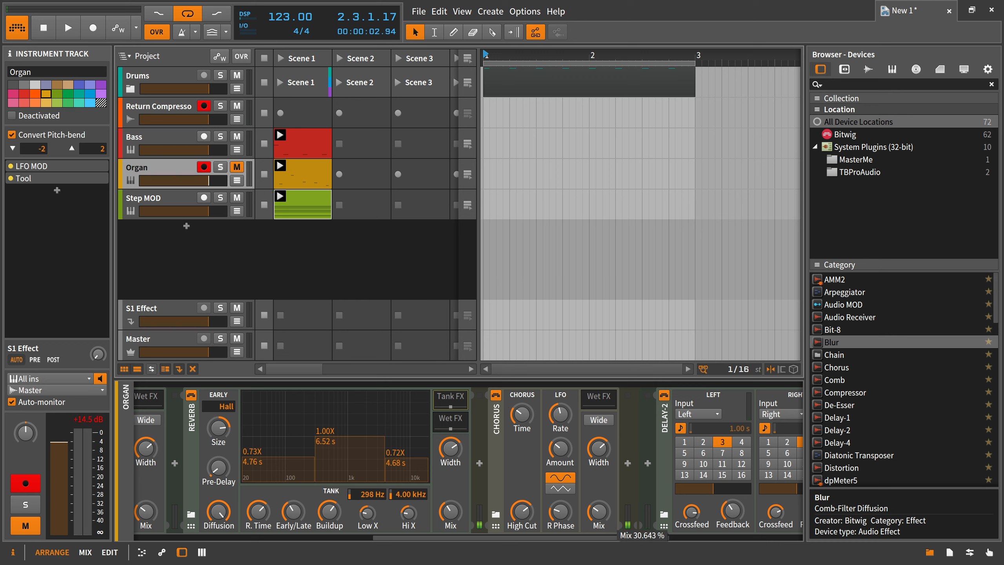
pyautogui.click(236, 168)
# Insert a Delay-2 in the FX chain of the Step MOD track's Polysynth and set its mix to about 25%
pyautogui.click(170, 205)
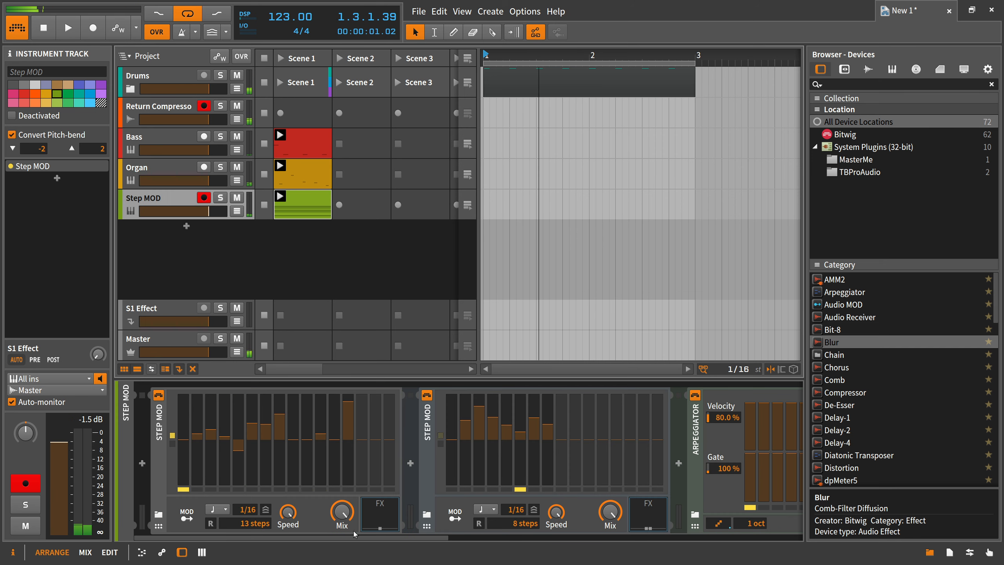
pyautogui.moveTo(354, 536); pyautogui.dragTo(701, 536)
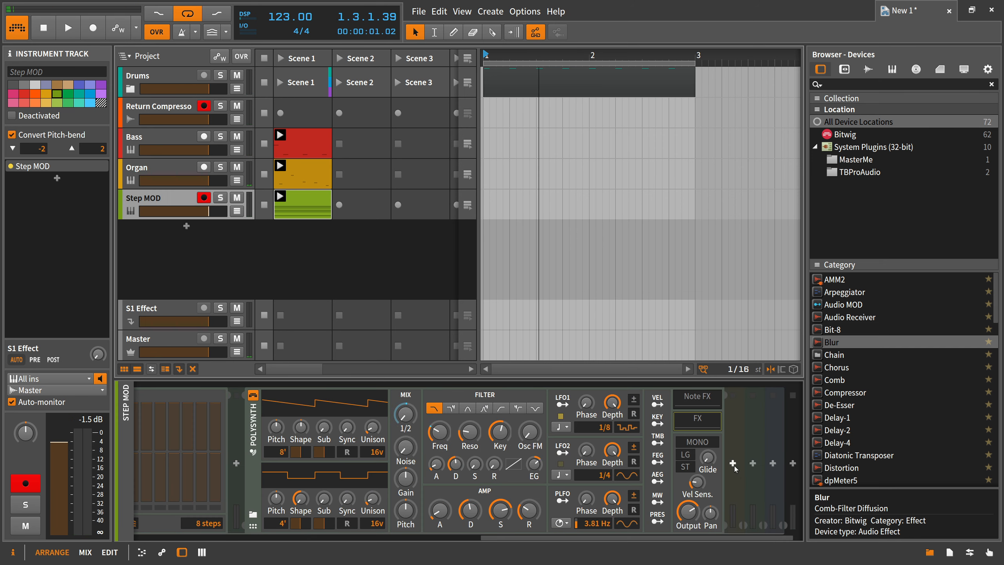
pyautogui.click(733, 463)
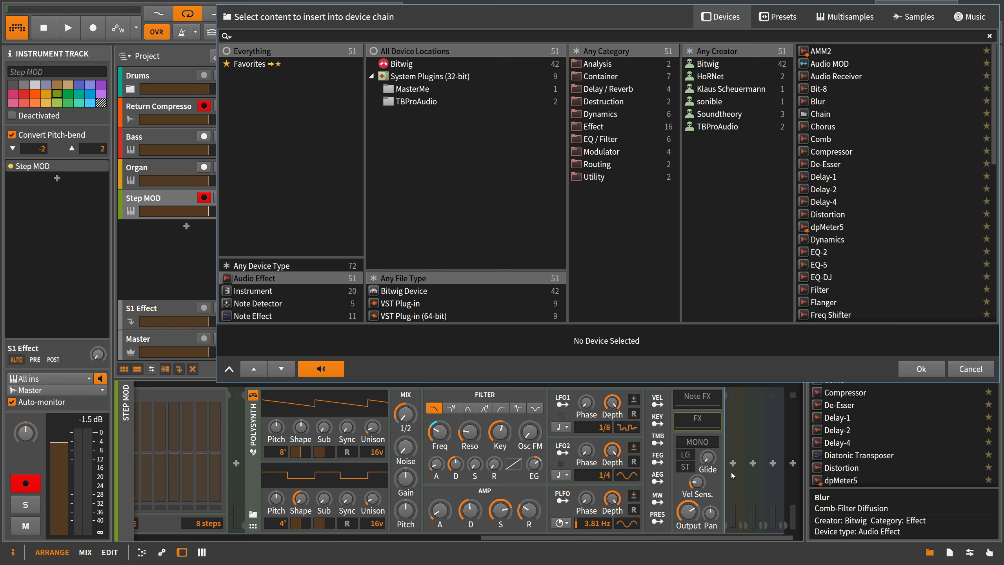
pyautogui.write('delay')
pyautogui.press('Down')
pyautogui.press('Down')
pyautogui.press('Return')
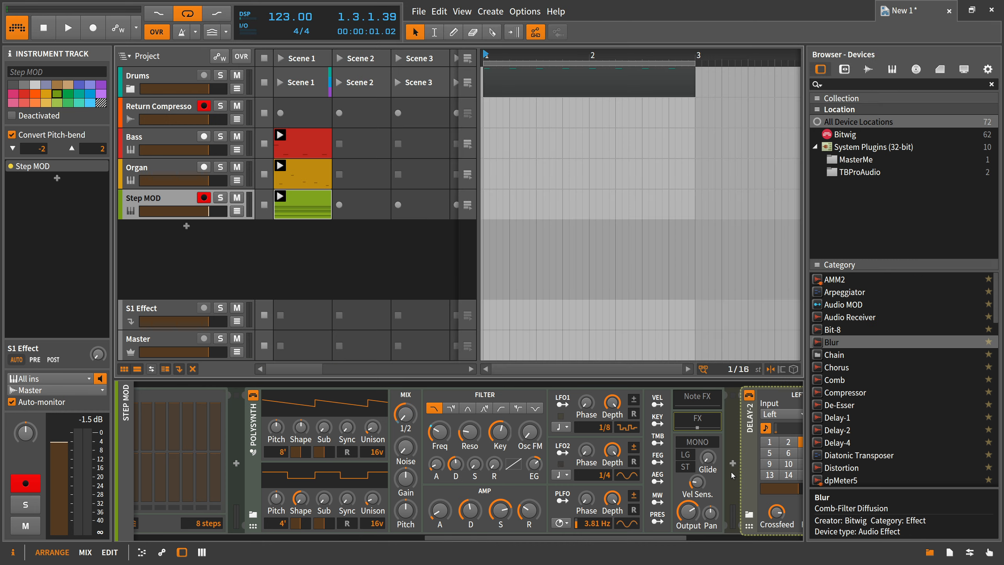
pyautogui.press('space')
pyautogui.moveTo(657, 538); pyautogui.dragTo(775, 538)
pyautogui.moveTo(685, 514); pyautogui.dragTo(685, 511)
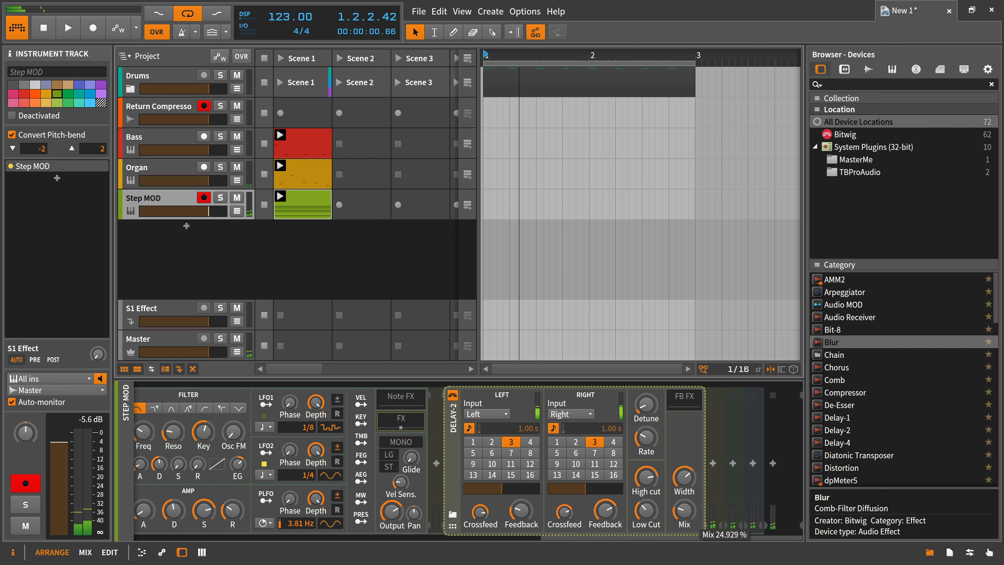
# Insert an EQ-2 before the Delay-2 in the Polysynth's FX chain
pyautogui.click(436, 463)
pyautogui.write('eq')
pyautogui.doubleClick(818, 52)
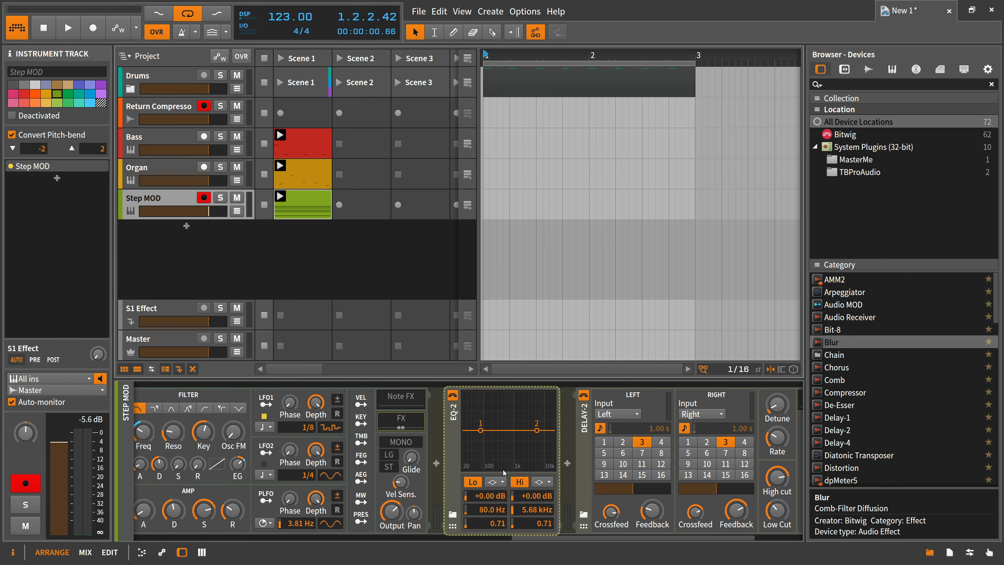
# Set the EQ-2's low band to a low cut at 272 Hz and its high band to a high cut at 8.41 kHz
pyautogui.click(494, 471)
pyautogui.click(496, 482)
pyautogui.click(499, 507)
pyautogui.press('space')
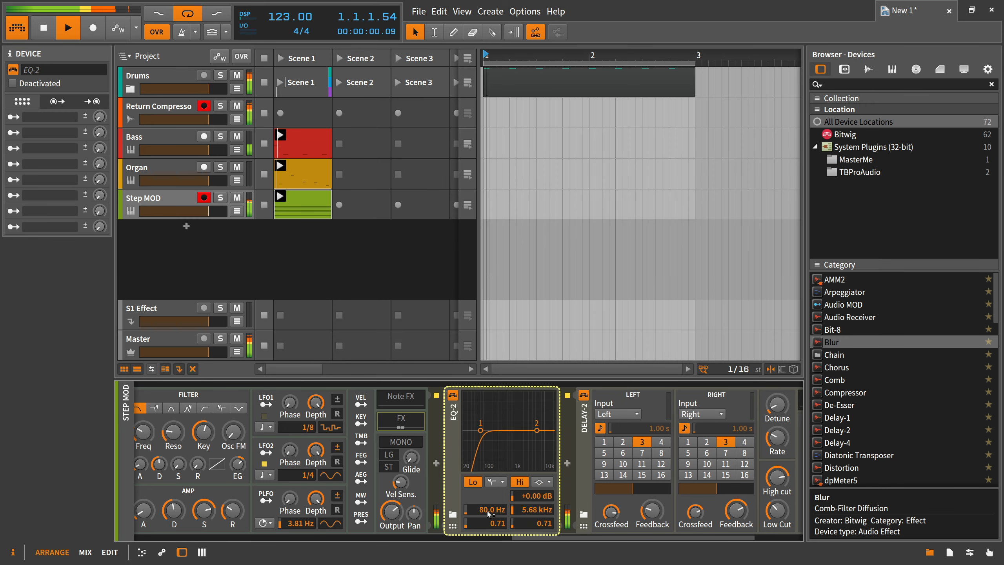
pyautogui.moveTo(492, 510); pyautogui.dragTo(492, 485)
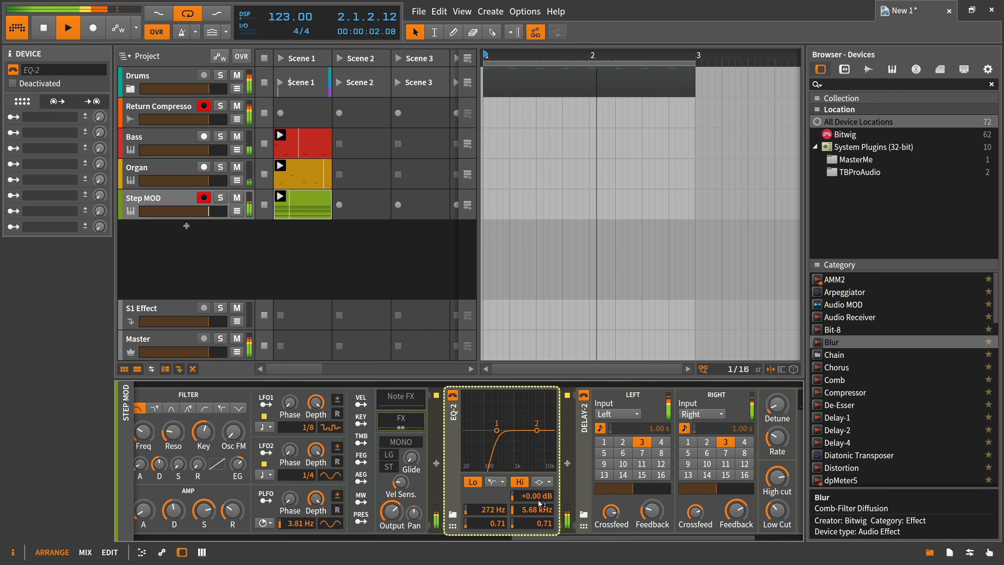
pyautogui.click(543, 482)
pyautogui.click(547, 494)
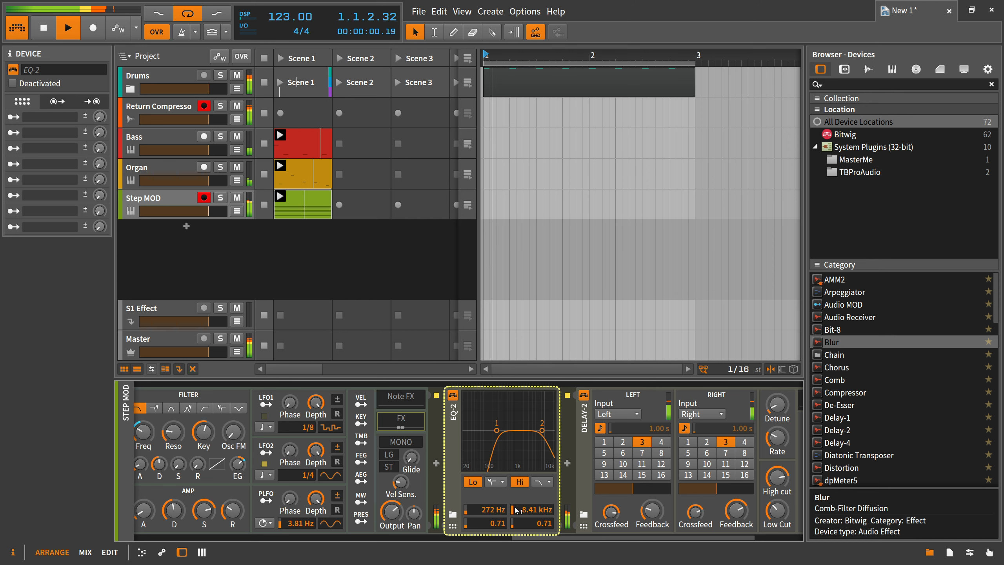
# Adjust the Polysynth's velocity sensitivity and reduce its output level
pyautogui.moveTo(403, 483); pyautogui.dragTo(403, 471)
pyautogui.moveTo(392, 512); pyautogui.dragTo(391, 524)
# Insert a Reverb between the EQ-2 and the Delay-2, with Hall early reflections and a mix of about 25%
pyautogui.moveTo(536, 538); pyautogui.dragTo(544, 538)
pyautogui.click(545, 463)
pyautogui.write('rever')
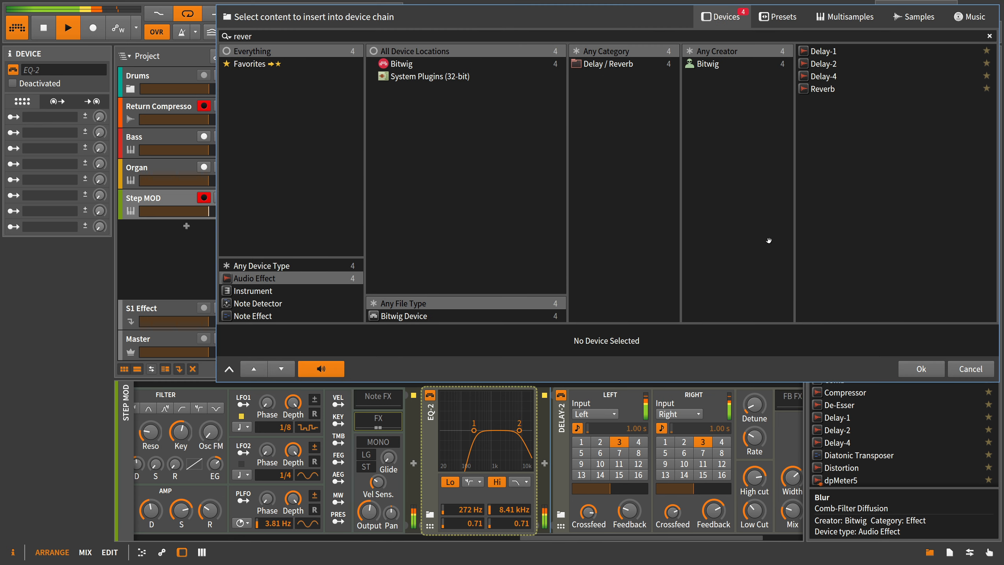
pyautogui.doubleClick(824, 90)
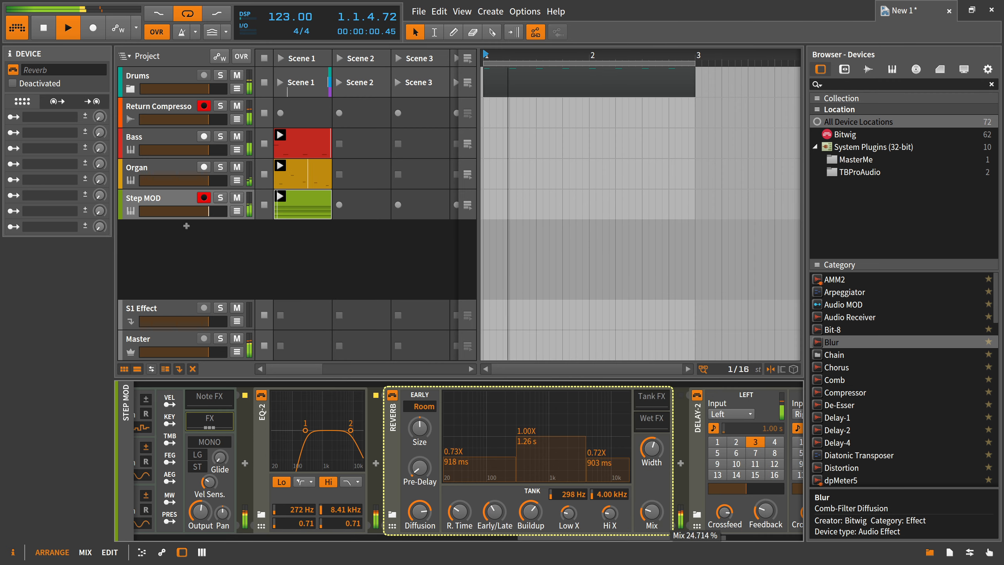
pyautogui.moveTo(420, 407); pyautogui.dragTo(420, 417)
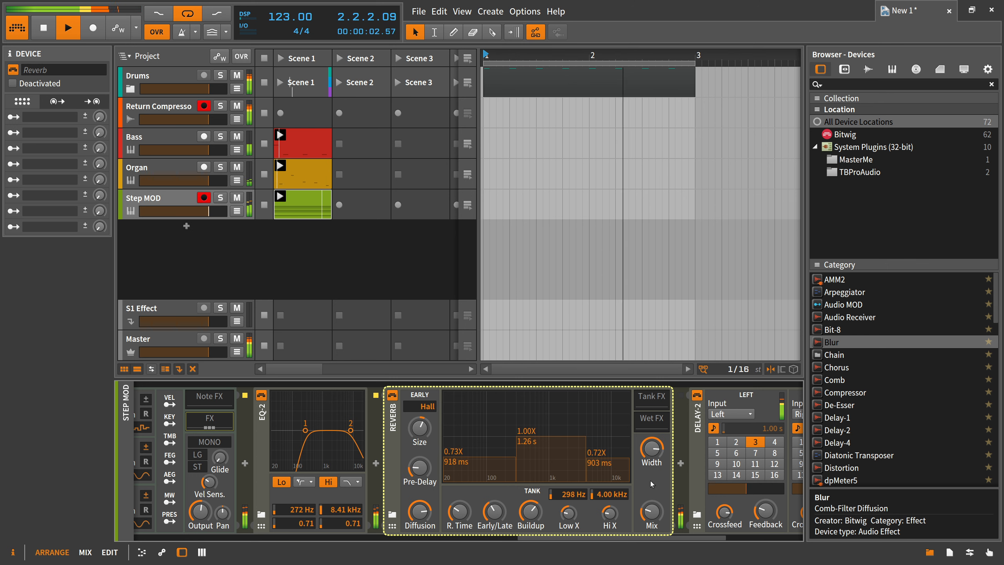
# Set the Polysynth's first oscillator to 16' and its second oscillator to 8'
pyautogui.moveTo(636, 541); pyautogui.dragTo(456, 540)
pyautogui.moveTo(368, 452); pyautogui.dragTo(368, 460)
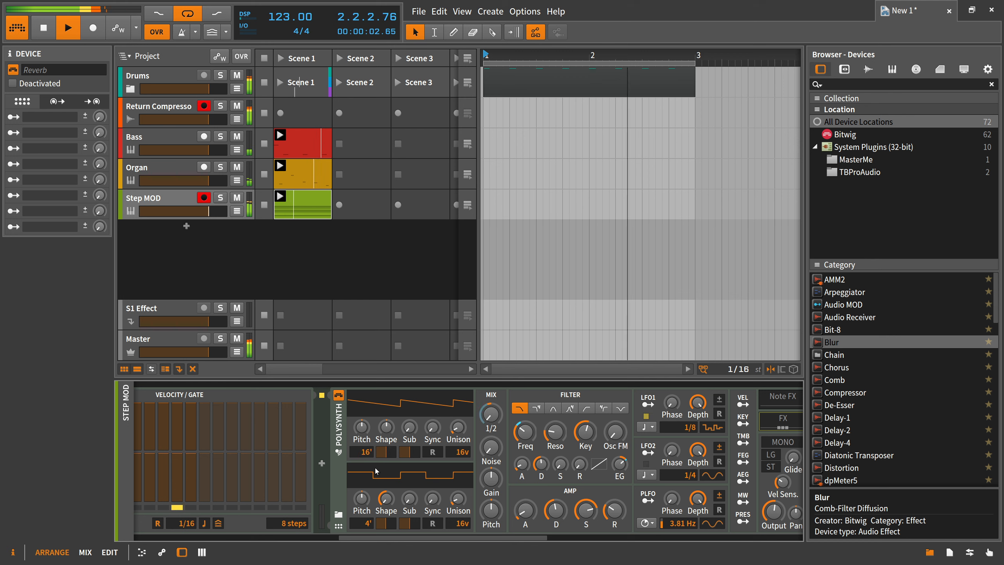
pyautogui.moveTo(368, 523); pyautogui.dragTo(369, 530)
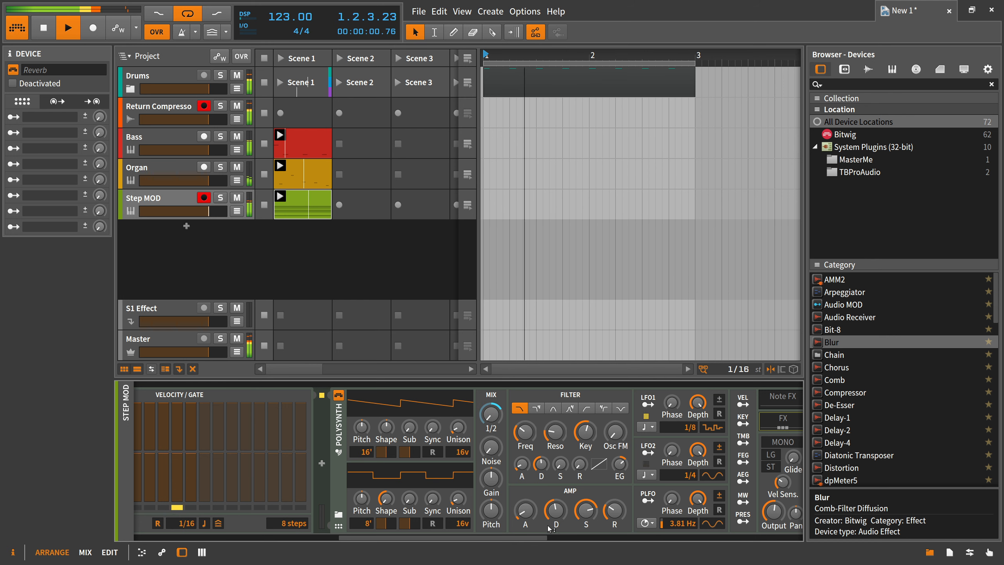
# Lower the Polysynth's filter frequency and set the filter envelope depth to about +11.15 st
pyautogui.moveTo(525, 433); pyautogui.dragTo(525, 441)
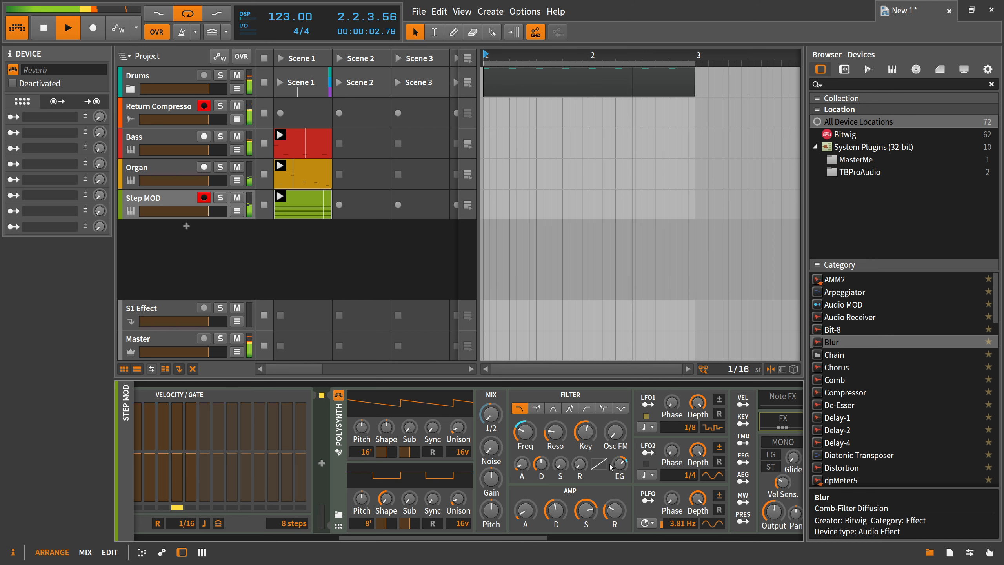
pyautogui.moveTo(619, 464); pyautogui.dragTo(619, 455)
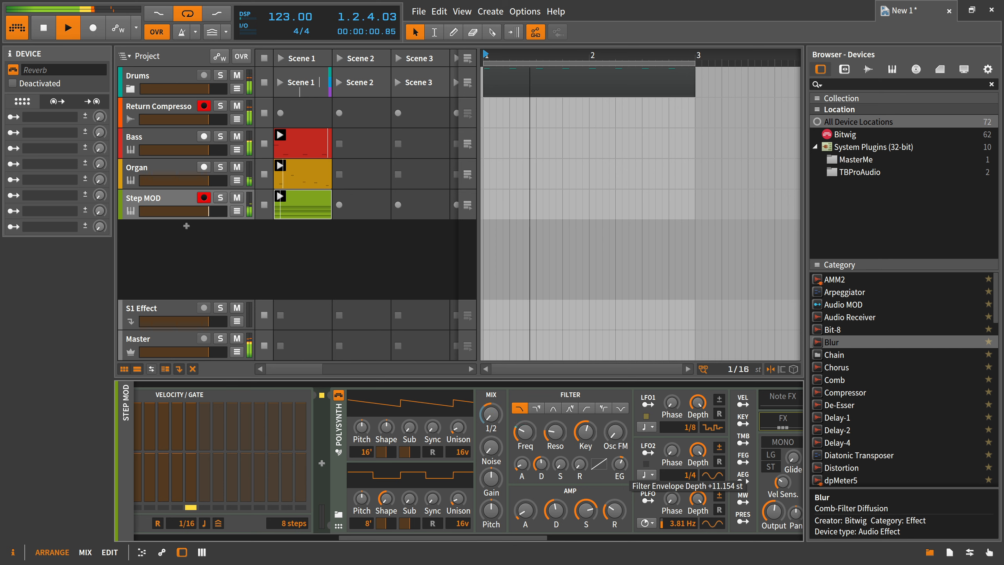
# Adjust the low cut frequency of the EQ-2 in the Polysynth's FX chain
pyautogui.click(609, 534)
pyautogui.click(608, 533)
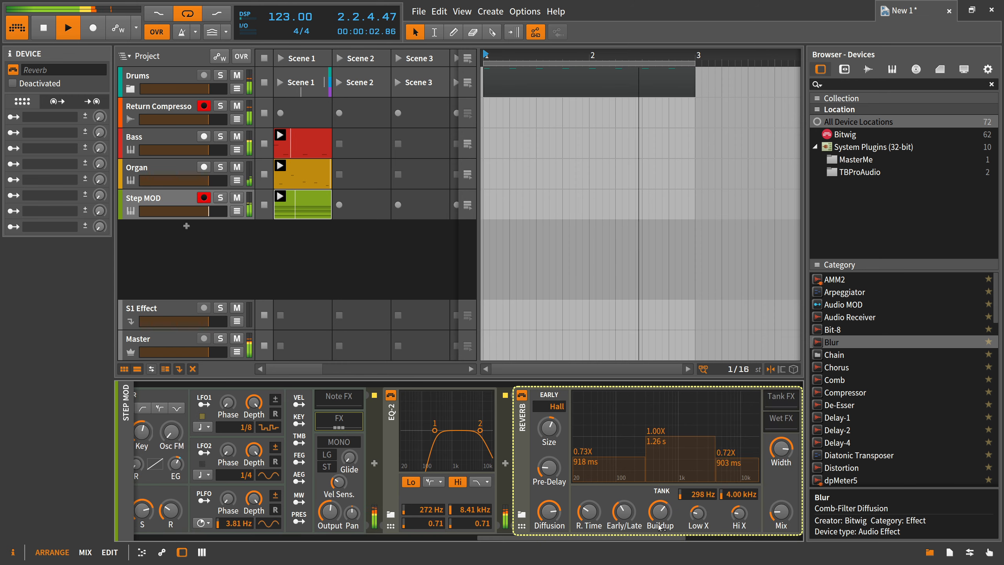
pyautogui.moveTo(425, 510); pyautogui.dragTo(426, 519)
# Raise the Delay-2 mix to about 39% and set its delay times to 6 for left and 8 for right
pyautogui.moveTo(554, 537); pyautogui.dragTo(672, 538)
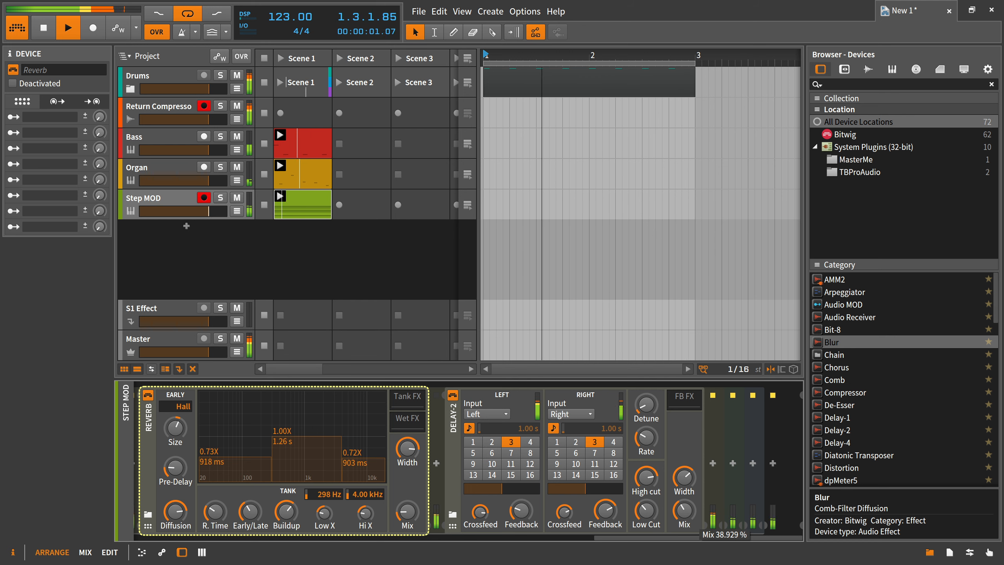
pyautogui.click(496, 454)
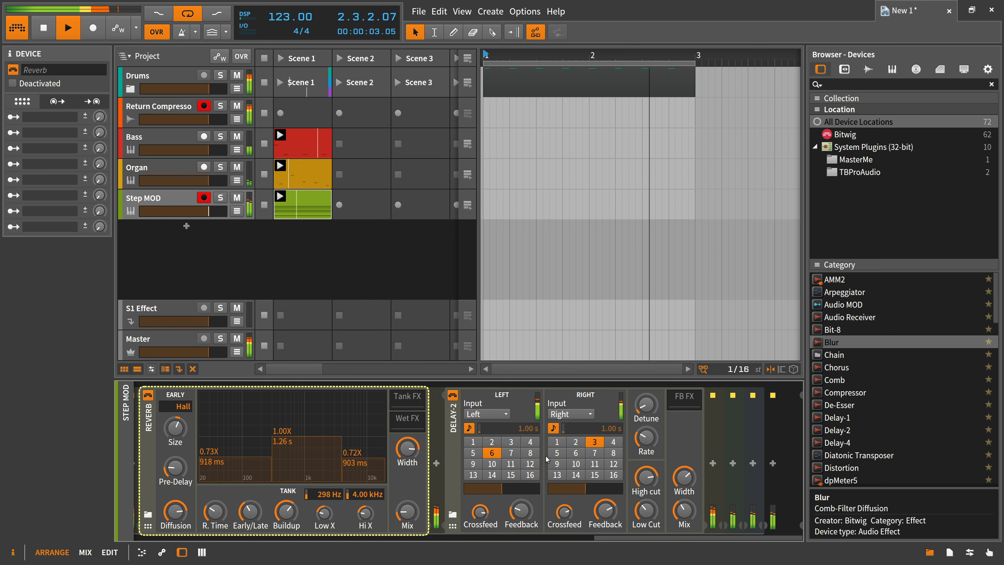
pyautogui.click(613, 452)
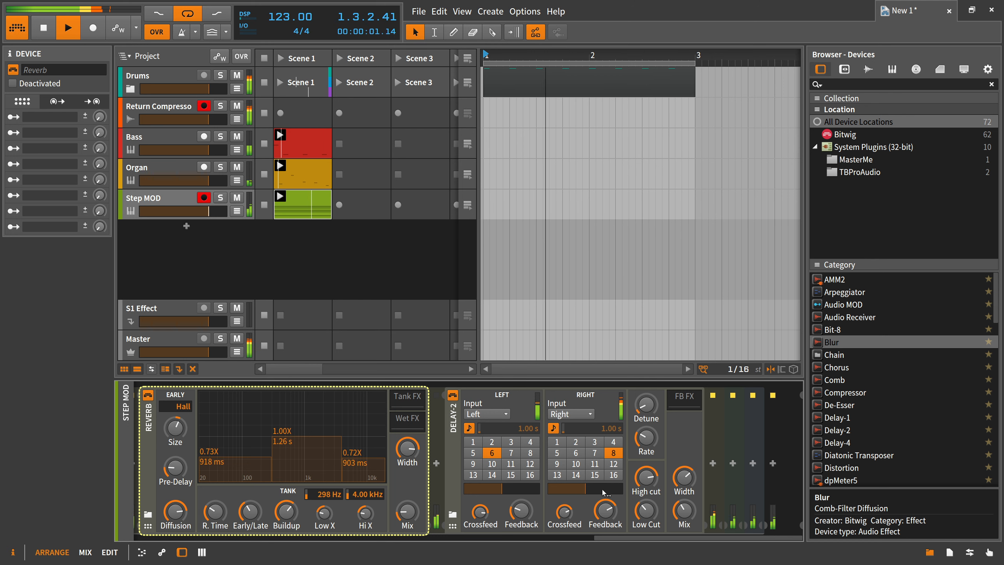
# Set the octave range of the Step MOD track's Arpeggiator to 3 oct
pyautogui.moveTo(684, 511); pyautogui.dragTo(684, 503)
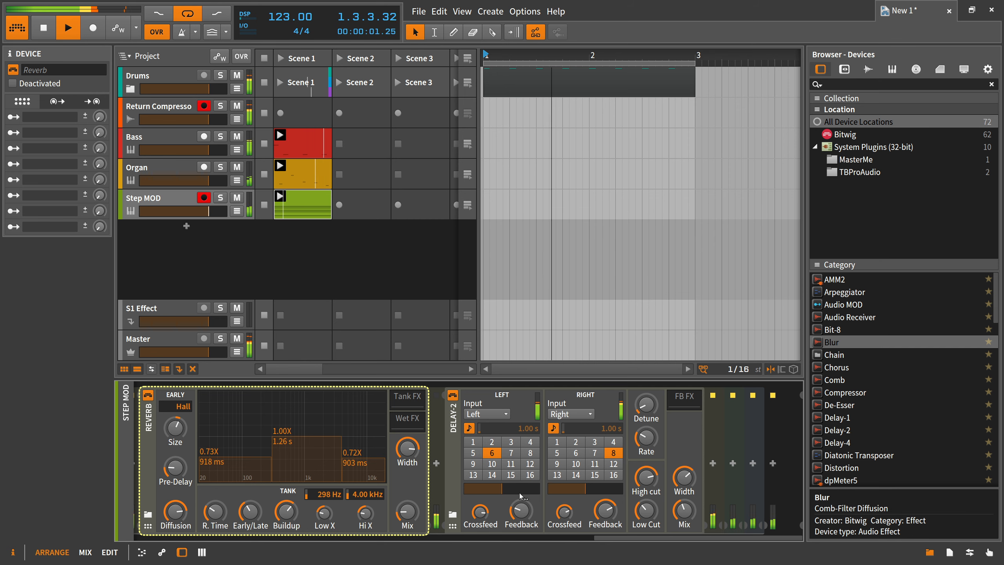
pyautogui.hscroll(-10, 537, 524)
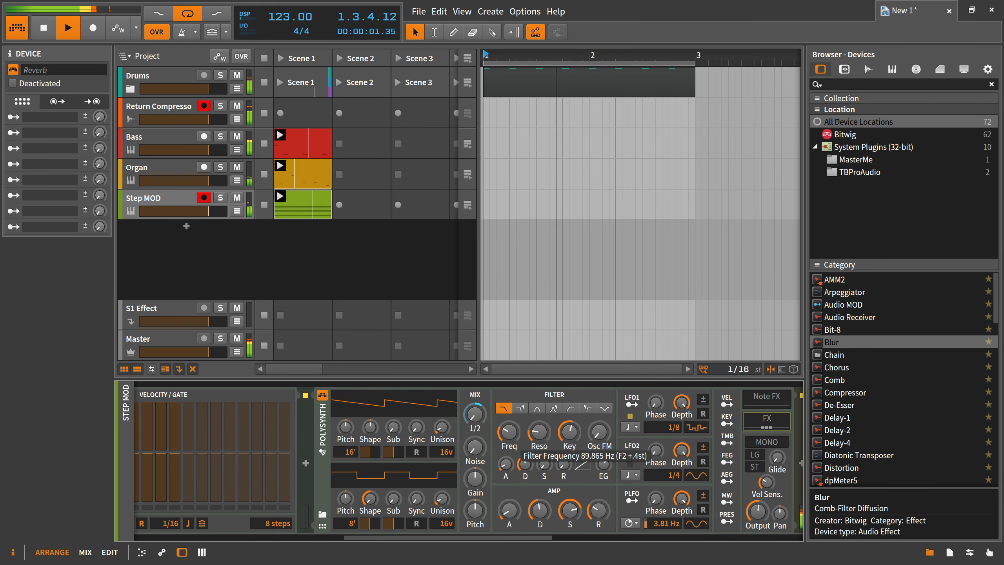
pyautogui.hscroll(-5, 328, 538)
pyautogui.moveTo(328, 538); pyautogui.dragTo(279, 539)
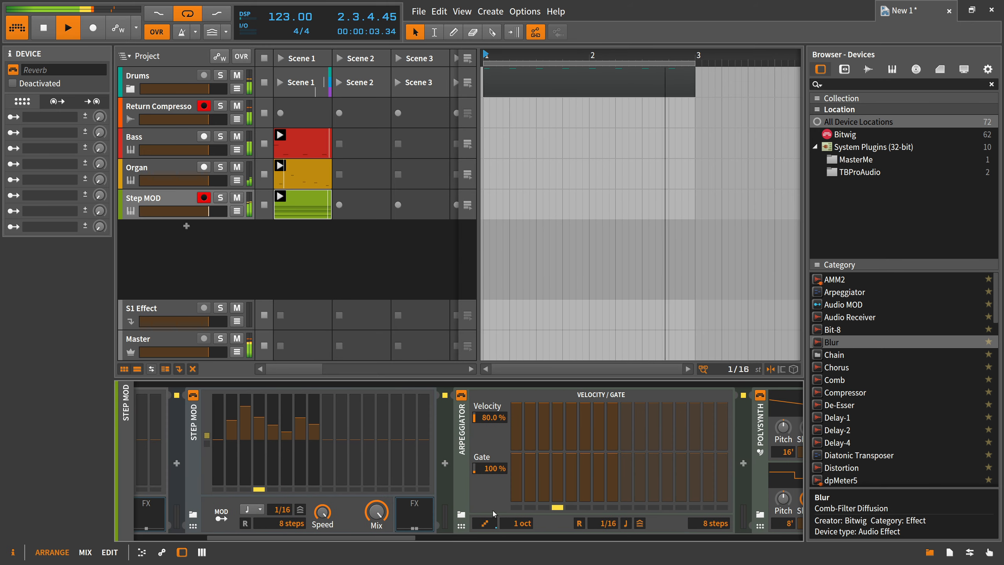
pyautogui.moveTo(521, 527); pyautogui.dragTo(522, 519)
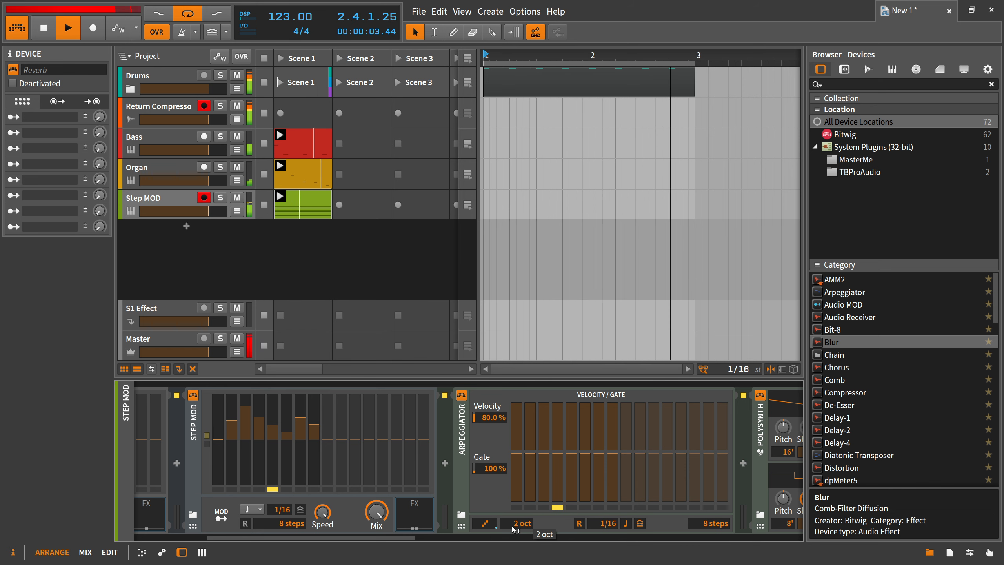
pyautogui.moveTo(520, 527); pyautogui.dragTo(519, 519)
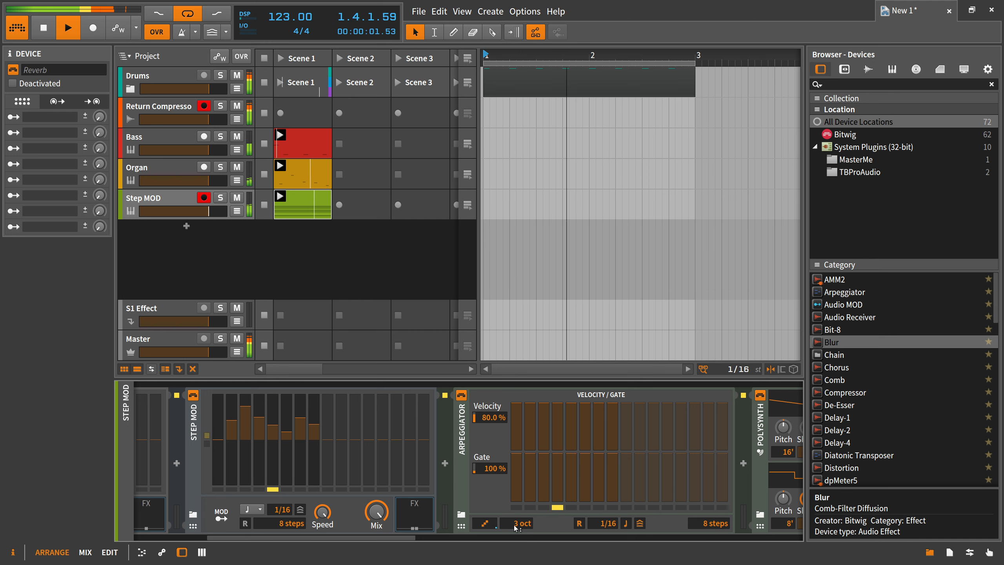
pyautogui.moveTo(515, 531); pyautogui.dragTo(516, 540)
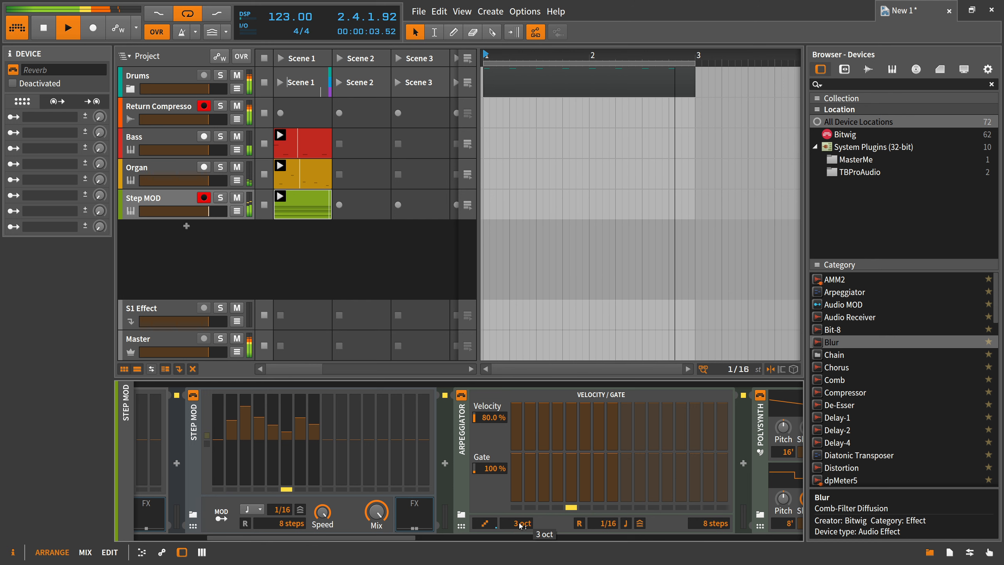
# Remove the Step MOD modulation from the Polysynth's filter envelope depth and filter frequency
pyautogui.moveTo(407, 540); pyautogui.dragTo(582, 540)
pyautogui.rightClick(496, 466)
pyautogui.click(520, 541)
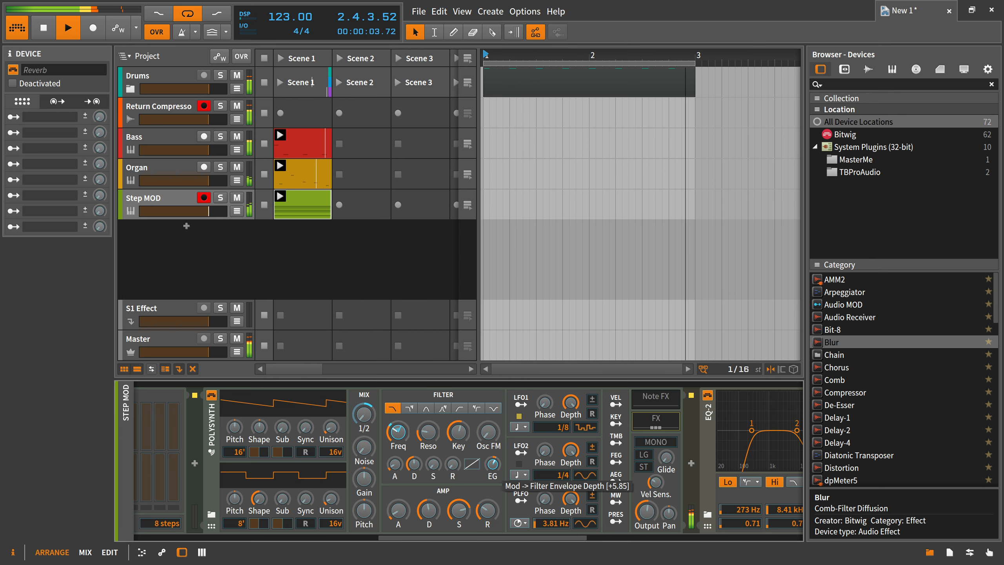
pyautogui.rightClick(396, 429)
pyautogui.click(418, 503)
# Set the Polysynth's filter frequency to about 106 Hz and its output to about -18 dB, and stop playback
pyautogui.moveTo(398, 430); pyautogui.dragTo(398, 422)
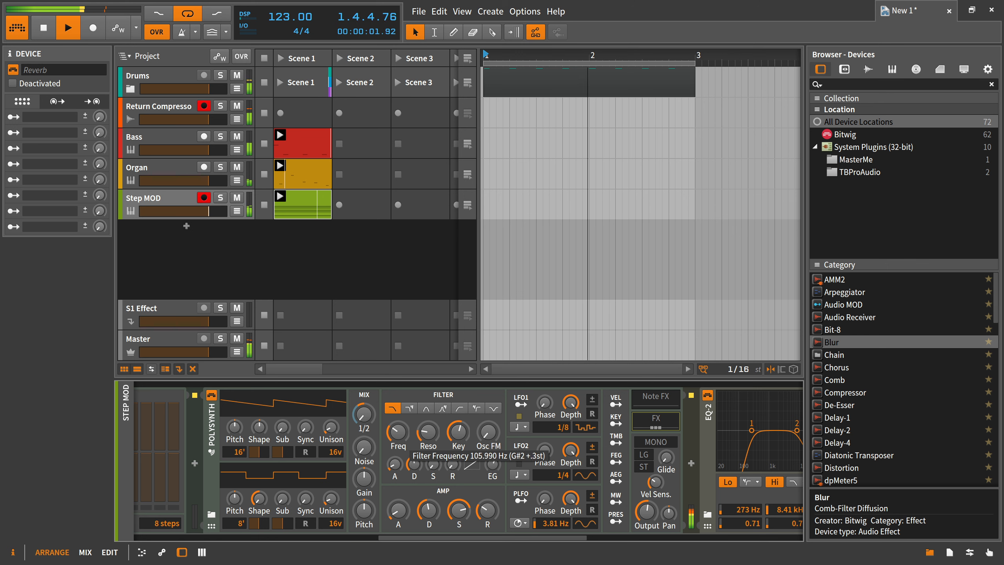
pyautogui.moveTo(646, 507); pyautogui.dragTo(647, 515)
pyautogui.moveTo(397, 431); pyautogui.dragTo(398, 433)
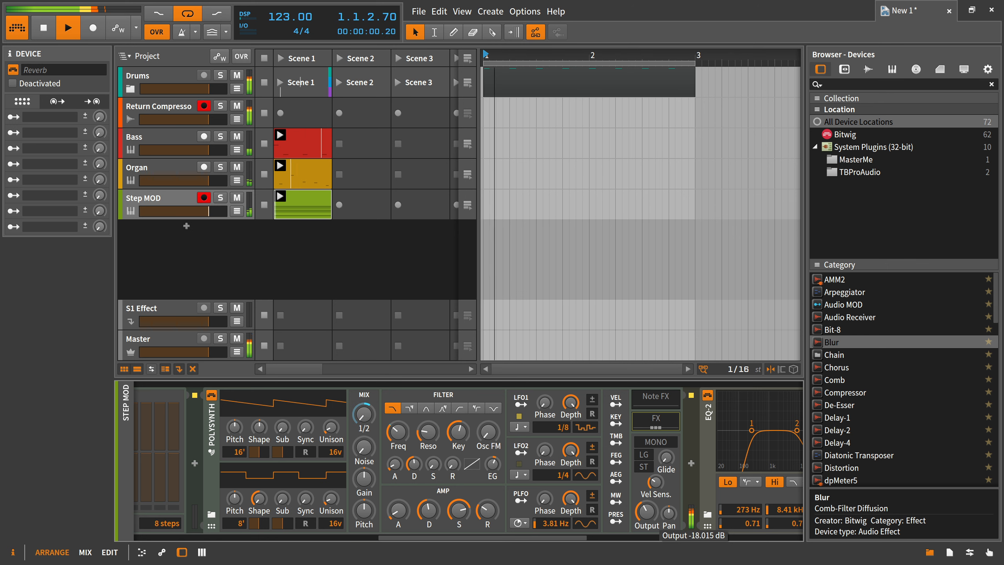
pyautogui.press('space')
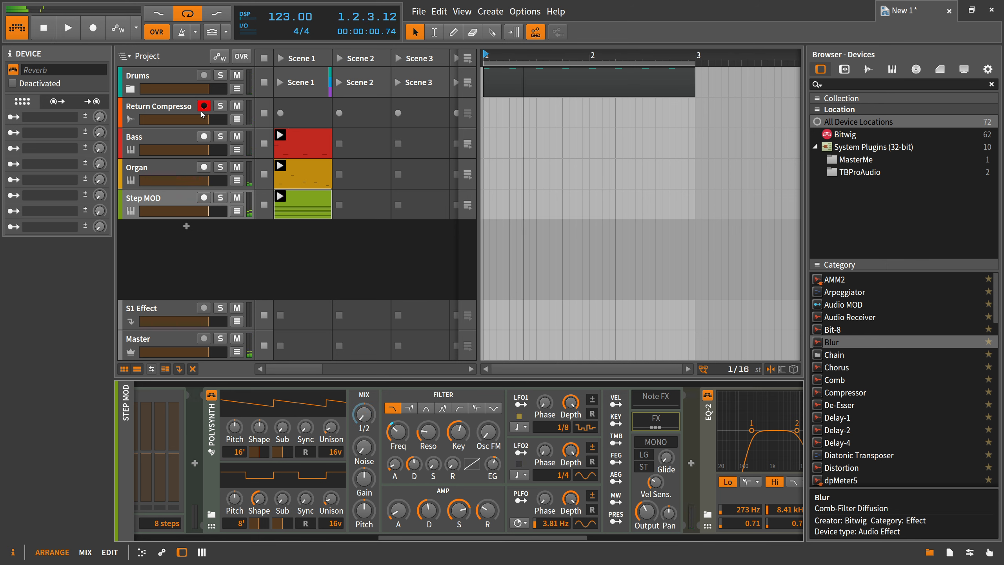
# Add a Sampler instrument track below Step MOD and load the sample HandPan B2.wav into it
pyautogui.click(168, 199)
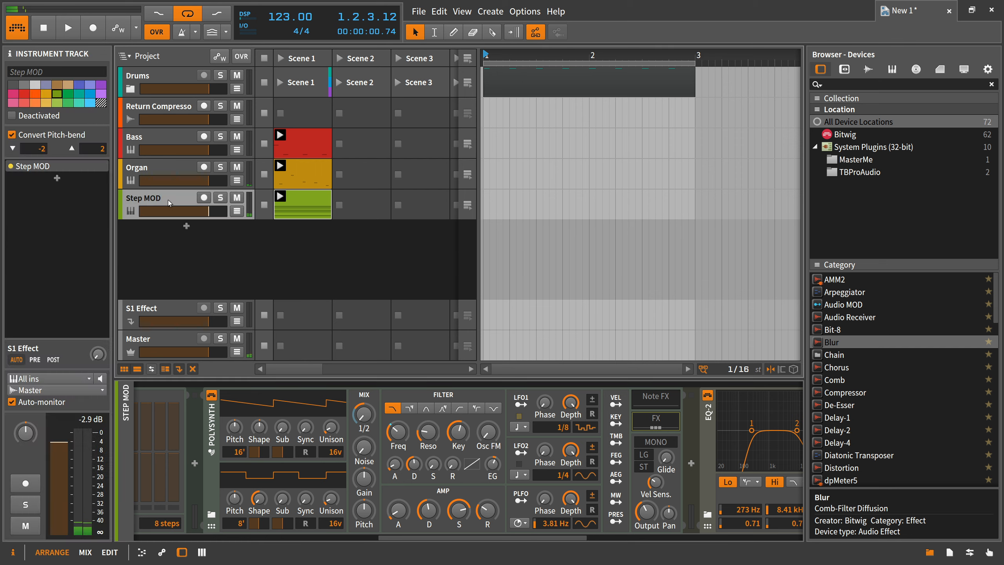
pyautogui.click(186, 226)
pyautogui.write('sam')
pyautogui.doubleClick(717, 116)
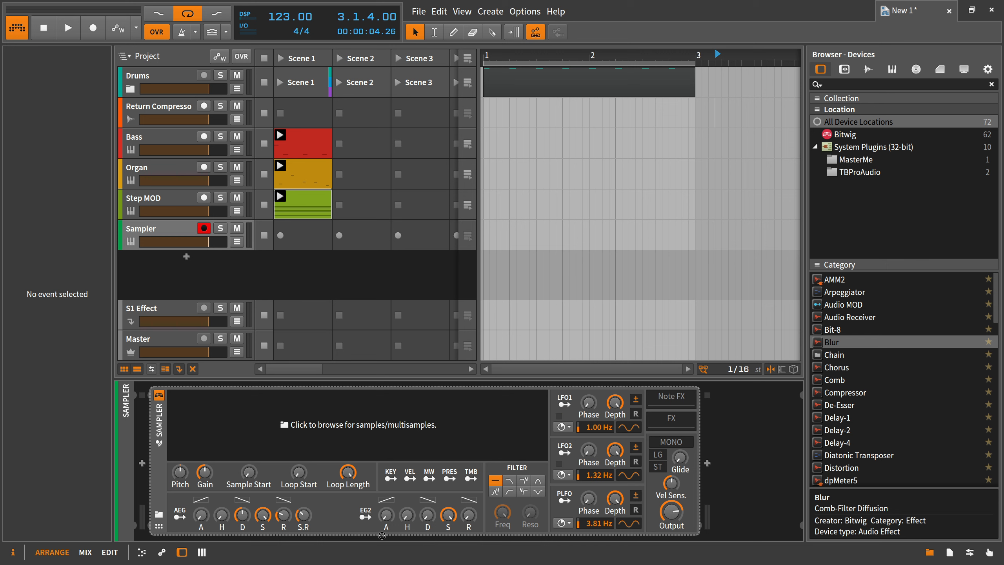
pyautogui.moveTo(382, 535); pyautogui.dragTo(282, 430)
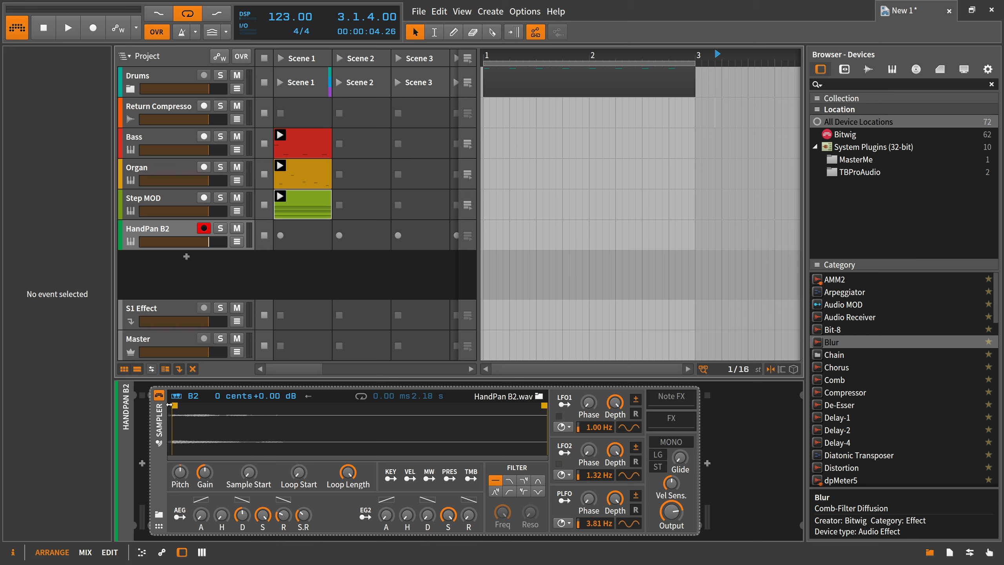
# Enable looping over the middle part of the HandPan sample and lengthen the Sampler's amp envelope release
pyautogui.click(362, 396)
pyautogui.moveTo(181, 405); pyautogui.dragTo(257, 405)
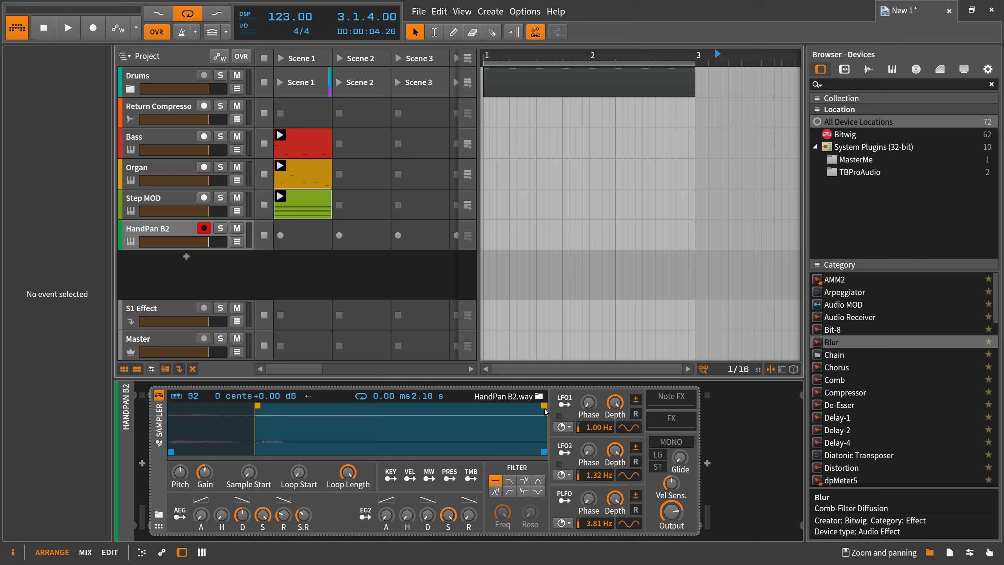
pyautogui.moveTo(545, 412); pyautogui.dragTo(411, 412)
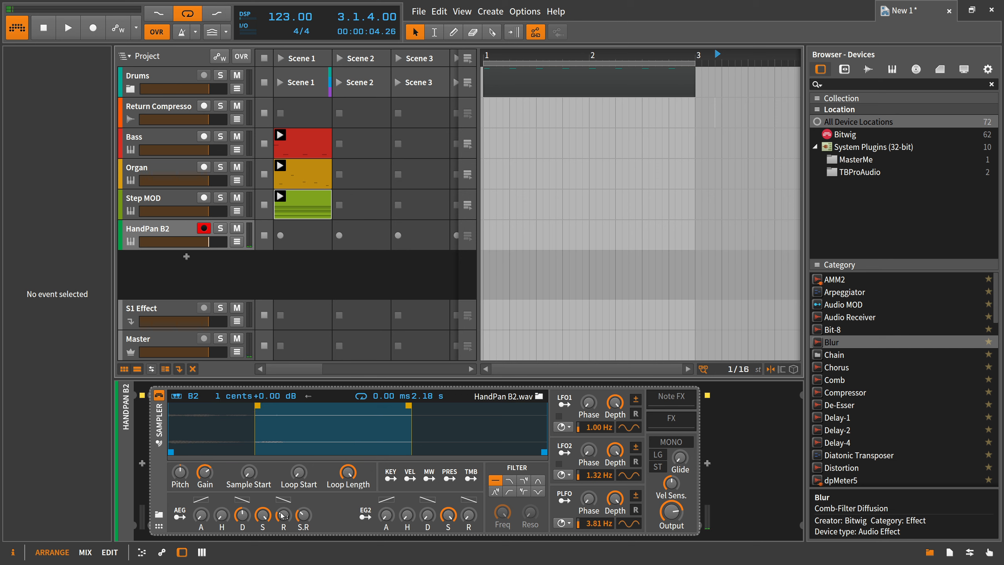
pyautogui.moveTo(283, 515); pyautogui.dragTo(284, 507)
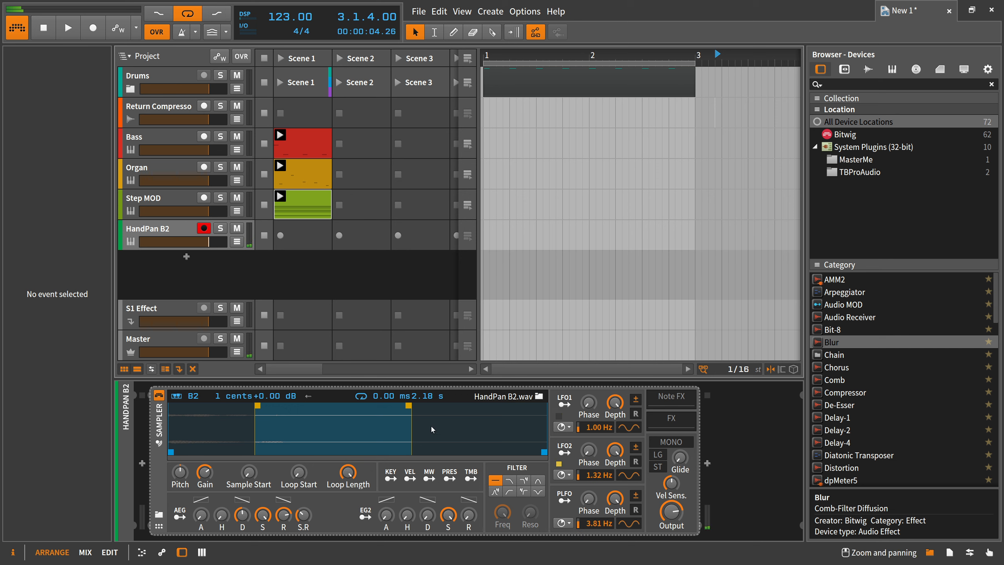
# Turn the Sampler's looping off and move the start marker back to the beginning of the sample
pyautogui.click(298, 235)
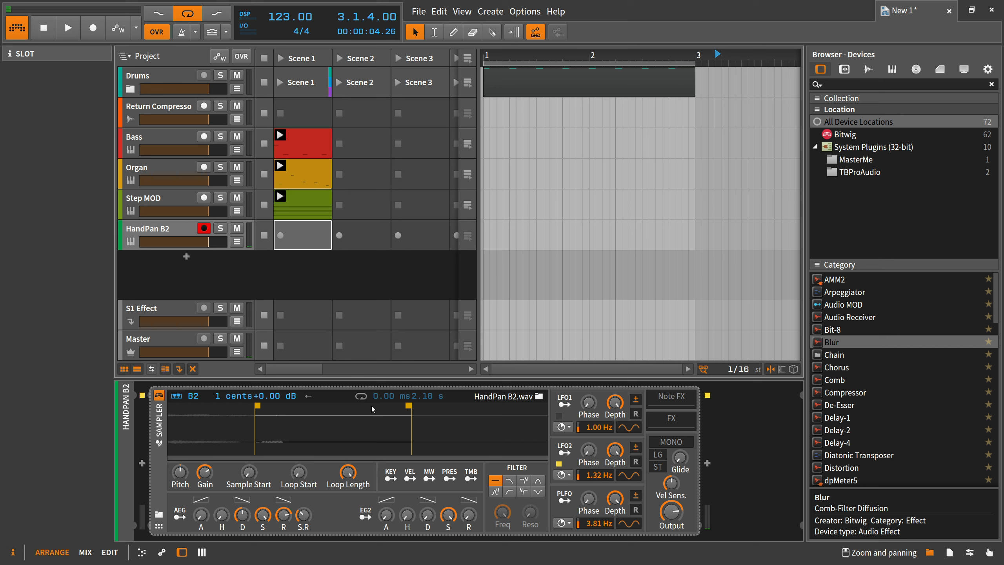
pyautogui.moveTo(254, 407); pyautogui.dragTo(257, 407)
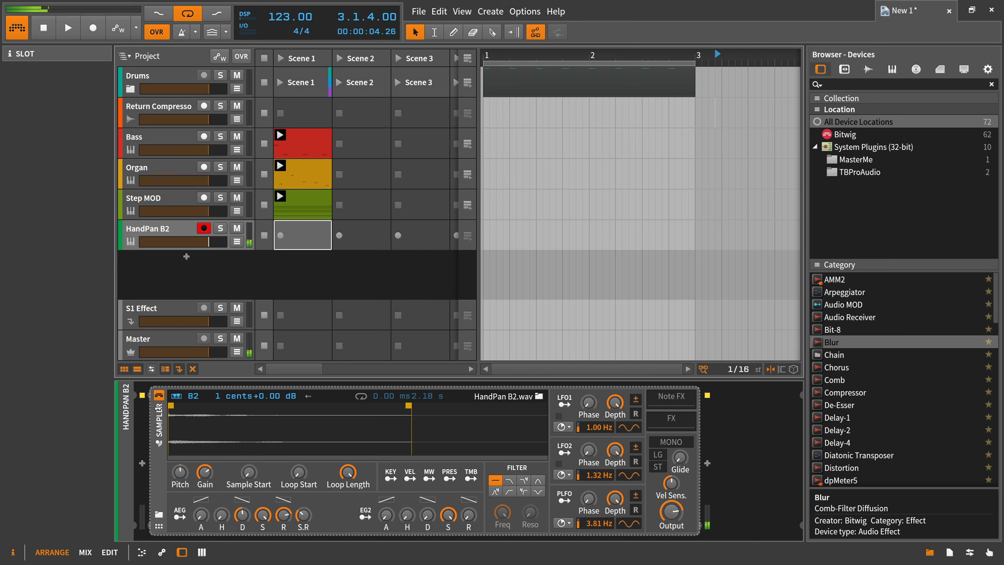
# Create a Scene 1 clip on the HandPan B2 track with an A1 note at 1.1 and extend its loop to four bars
pyautogui.doubleClick(303, 237)
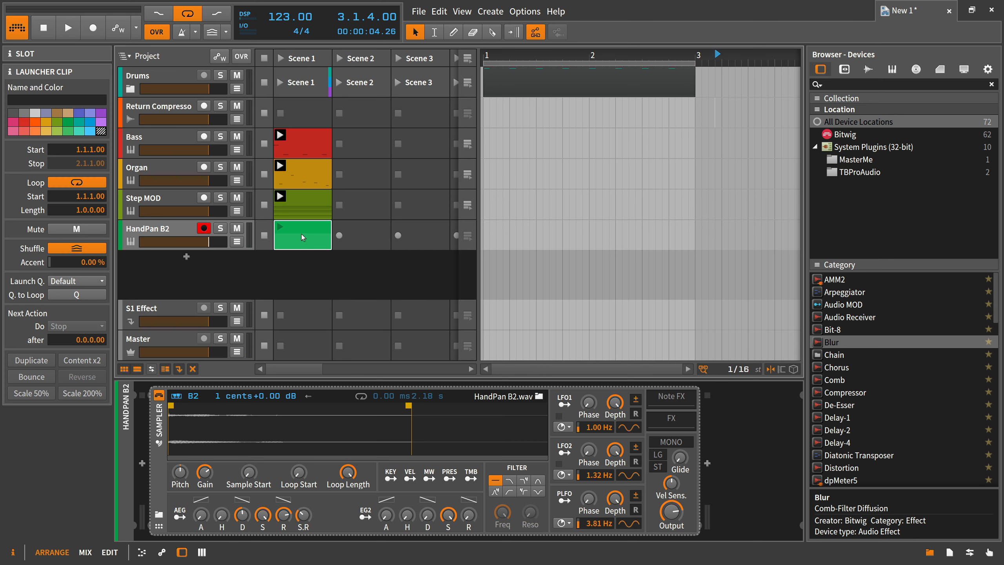
pyautogui.doubleClick(298, 238)
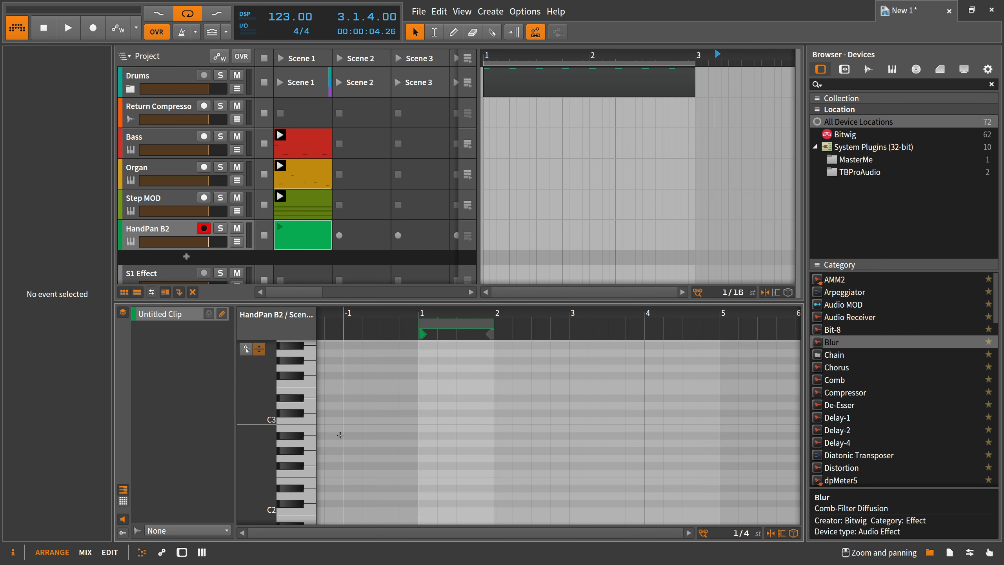
pyautogui.doubleClick(419, 443)
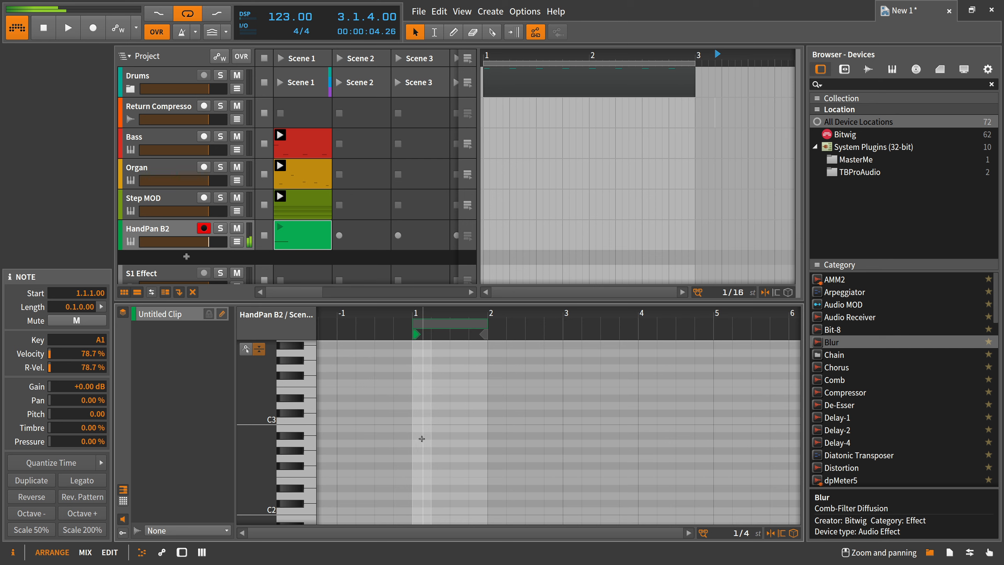
pyautogui.moveTo(486, 325); pyautogui.dragTo(706, 350)
pyautogui.scroll(-3, 454, 404)
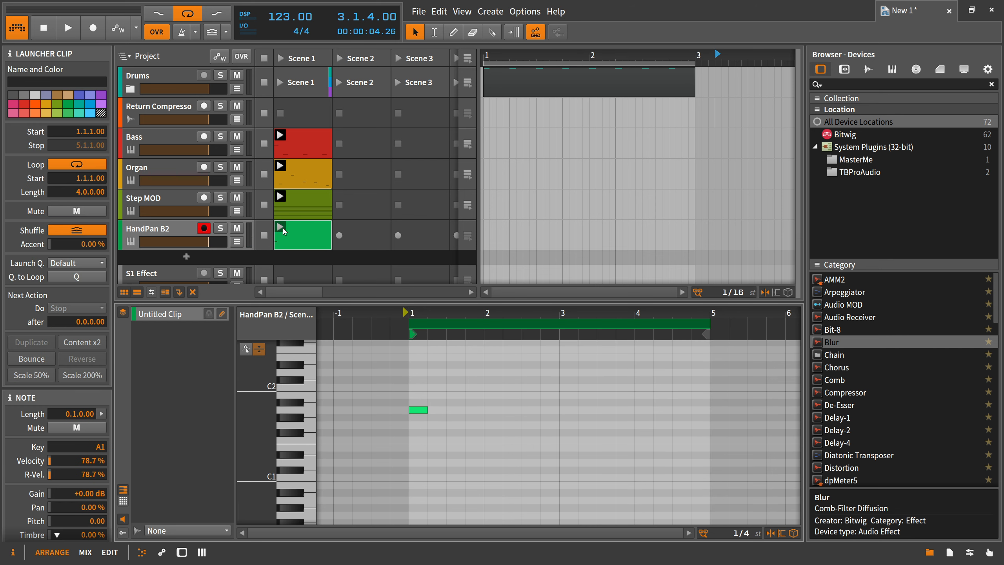
# Launch the HandPan B2 clip and restart playback from the beginning of the arrangement
pyautogui.press('space')
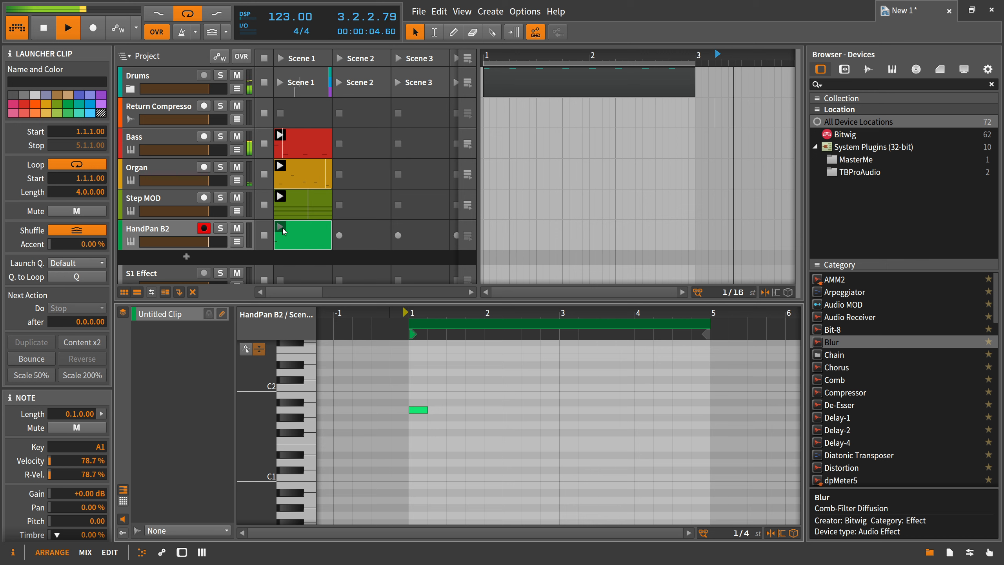
pyautogui.press('space')
pyautogui.click(44, 28)
pyautogui.press('space')
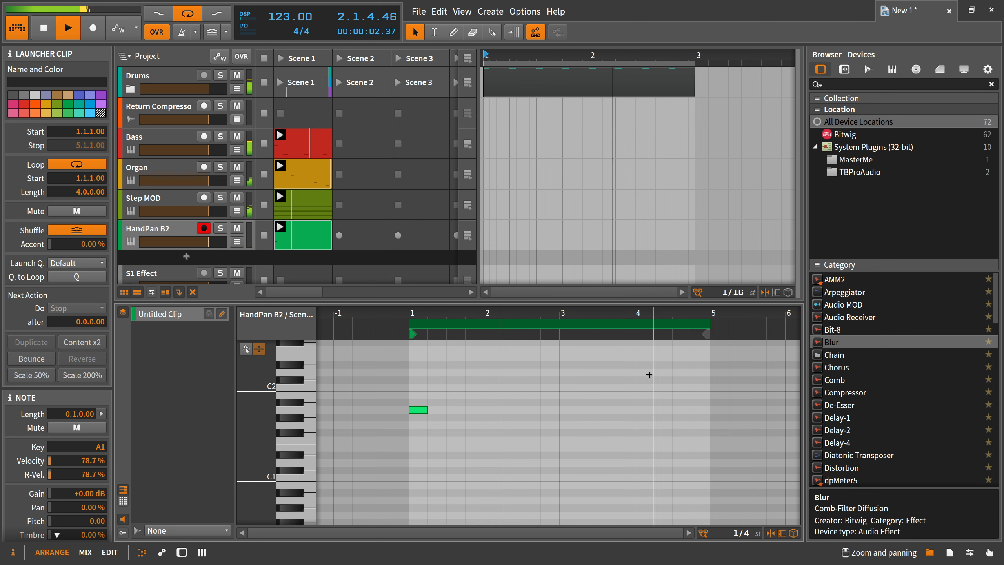
# Add quarter notes E2 at 4.4, F2 at 4.2 and G2 at 4.3 to the HandPan B2 clip
pyautogui.scroll(3, 672, 381)
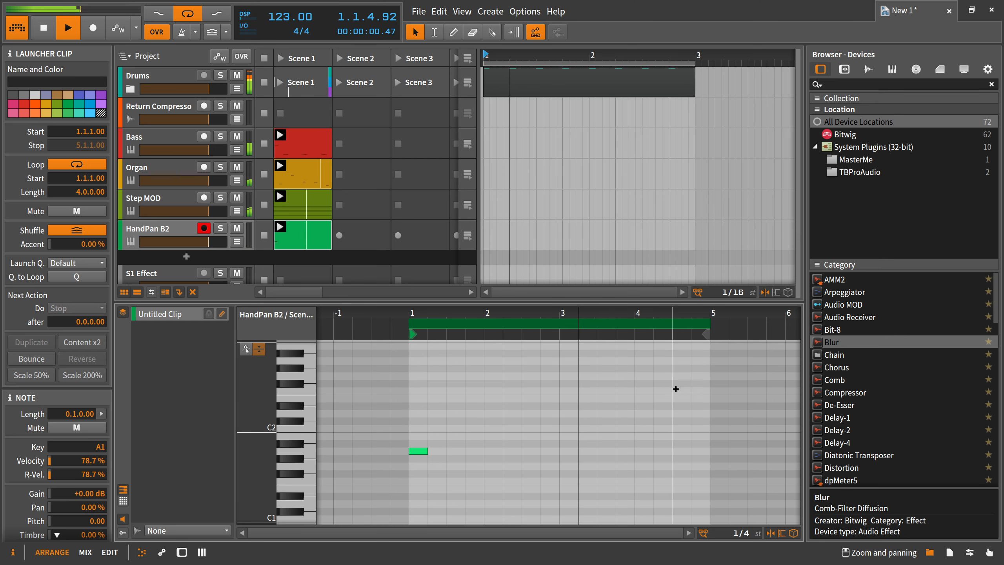
pyautogui.doubleClick(696, 399)
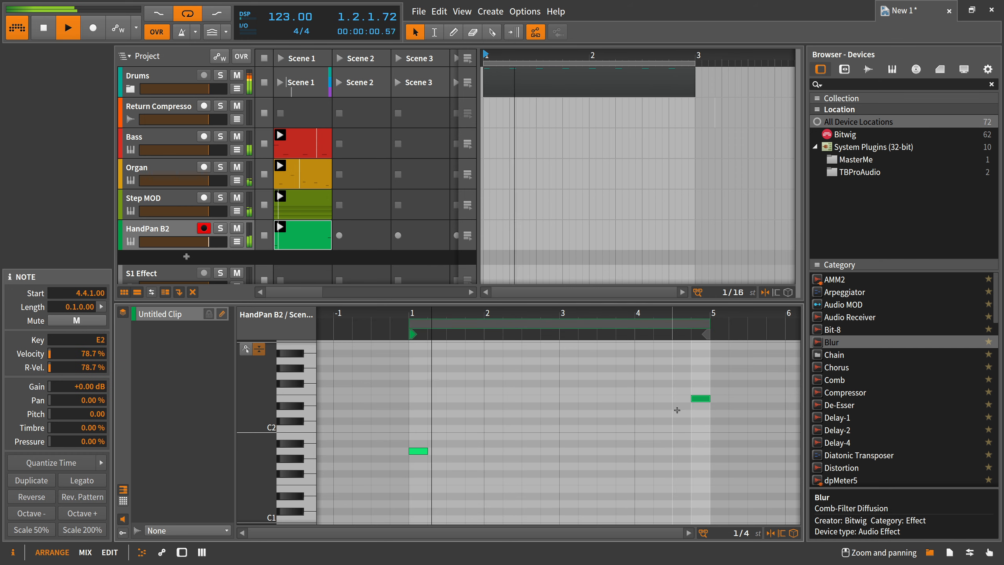
pyautogui.doubleClick(664, 391)
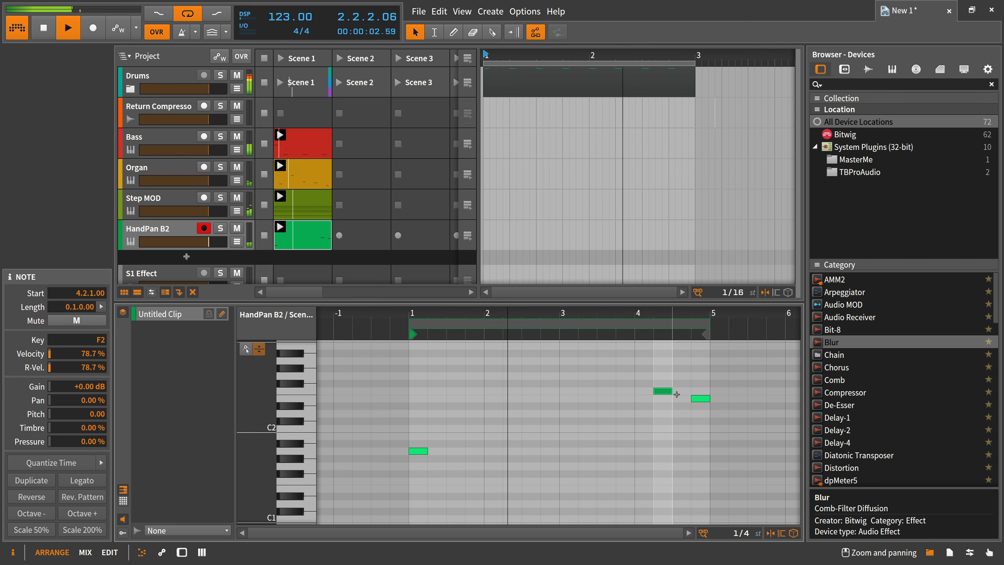
pyautogui.doubleClick(681, 376)
# Show the HandPan B2 track's devices and lower the Sampler's amp envelope sustain
pyautogui.doubleClick(173, 229)
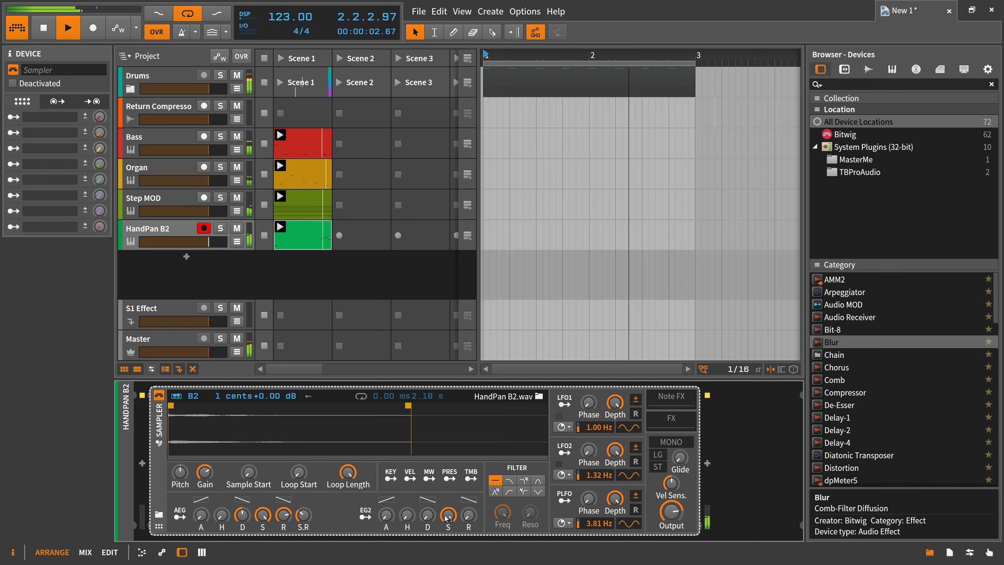
pyautogui.moveTo(263, 516); pyautogui.dragTo(264, 540)
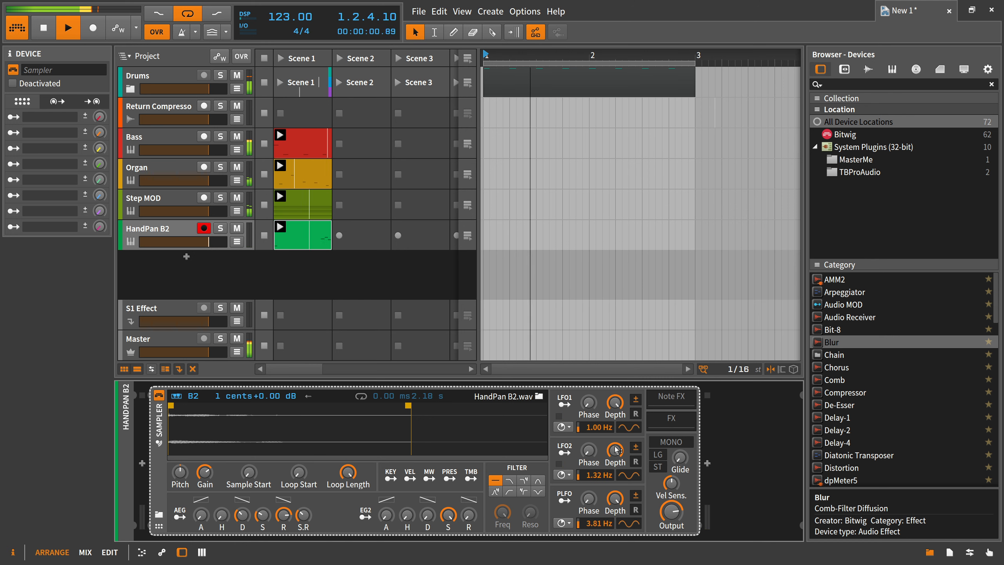
# Insert a Delay-2 into the FX chain of the HandPan B2 Sampler
pyautogui.click(707, 463)
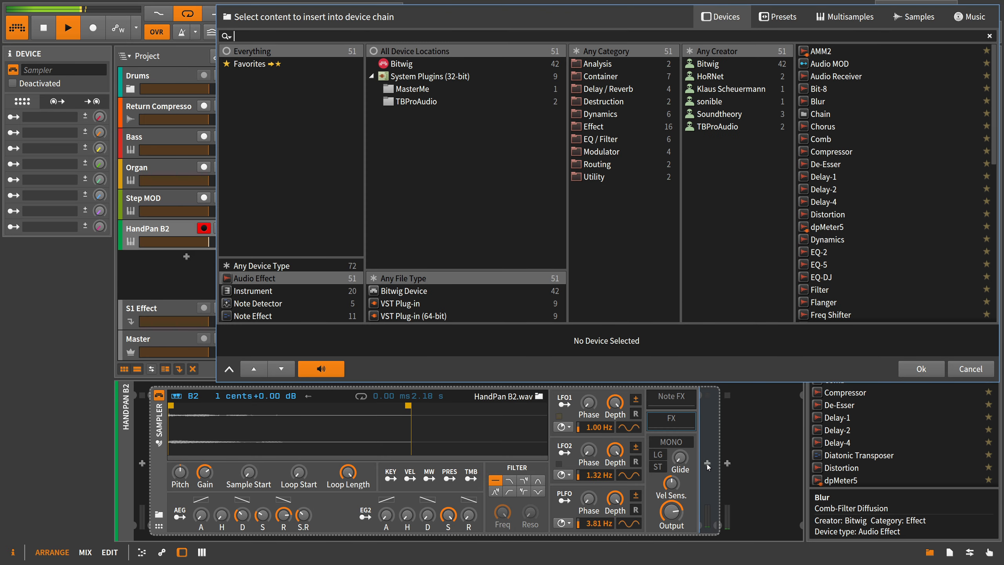
pyautogui.write('del')
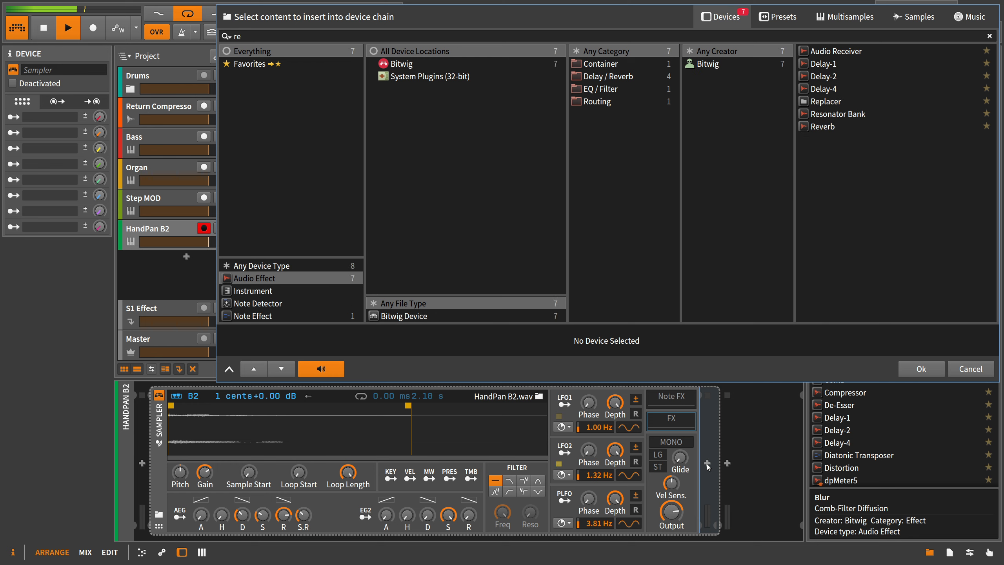
pyautogui.press('Down')
pyautogui.press('Down')
pyautogui.press('Return')
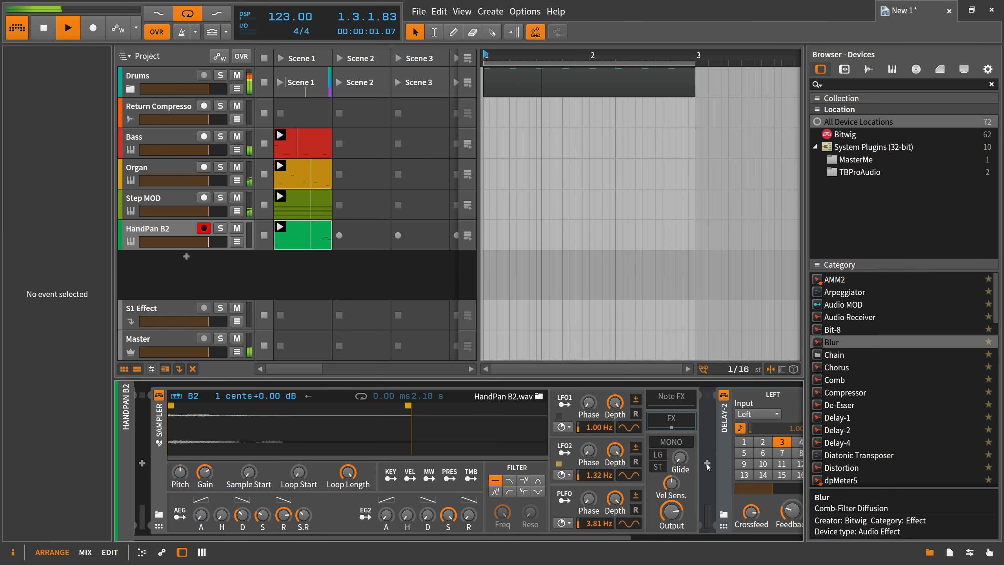
# Record-arm the Return Compresso track and insert a second Delay-2 after the first one in the HandPan B2 Sampler's FX chain
pyautogui.click(204, 105)
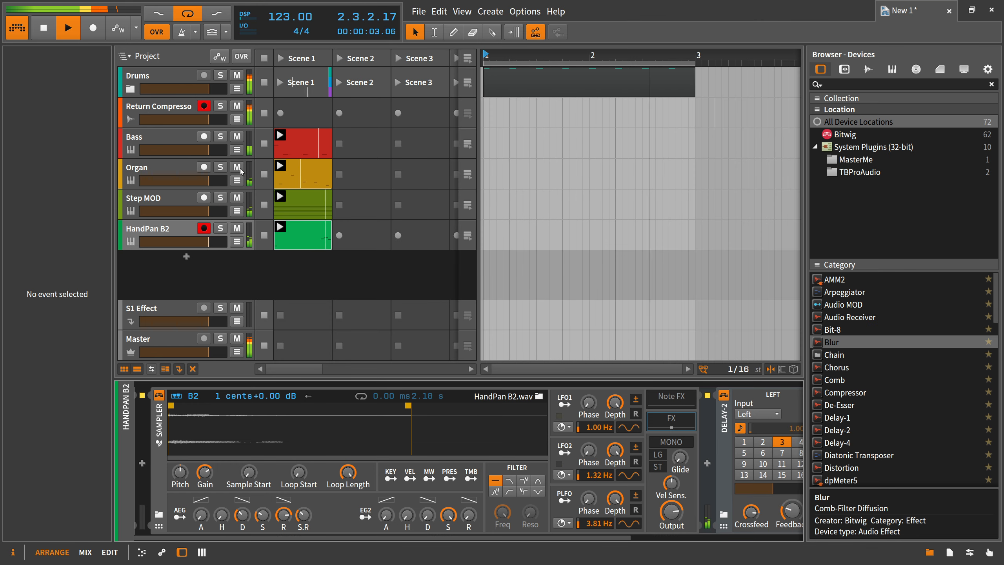
pyautogui.hscroll(5, 625, 533)
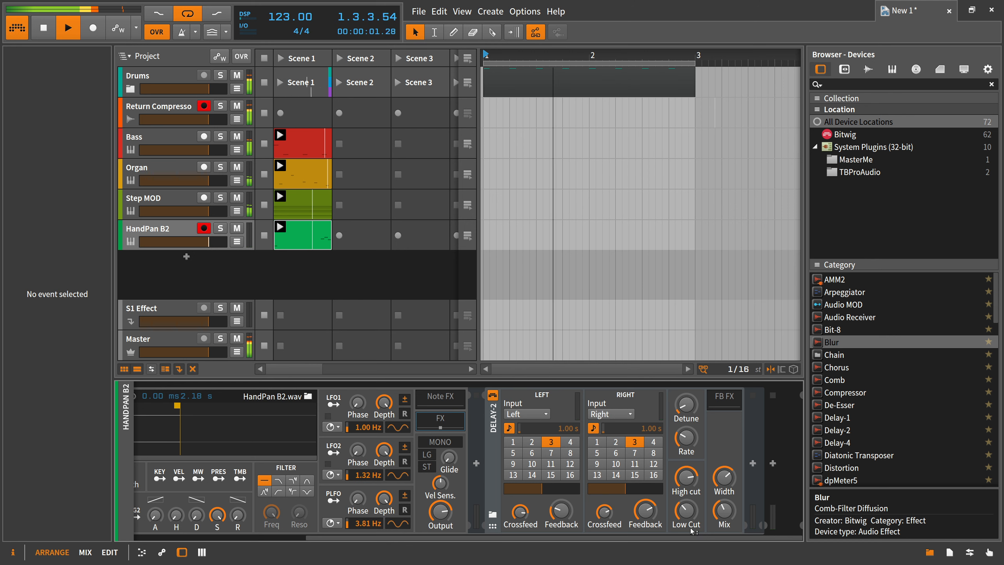
pyautogui.moveTo(453, 540)
pyautogui.mouseDown()
pyautogui.moveTo(296, 540)
pyautogui.moveTo(466, 539)
pyautogui.mouseUp()
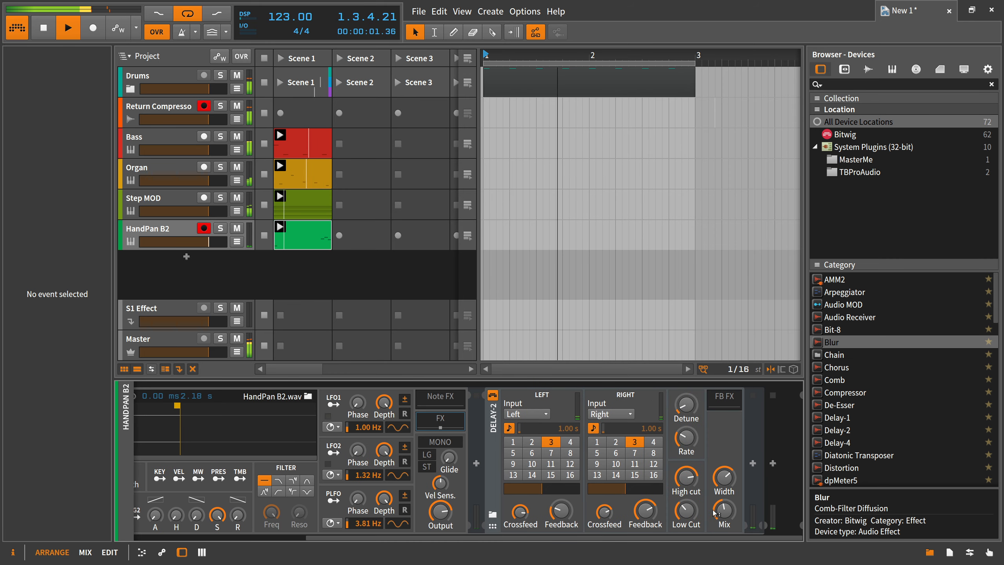
pyautogui.click(753, 463)
pyautogui.write('delay')
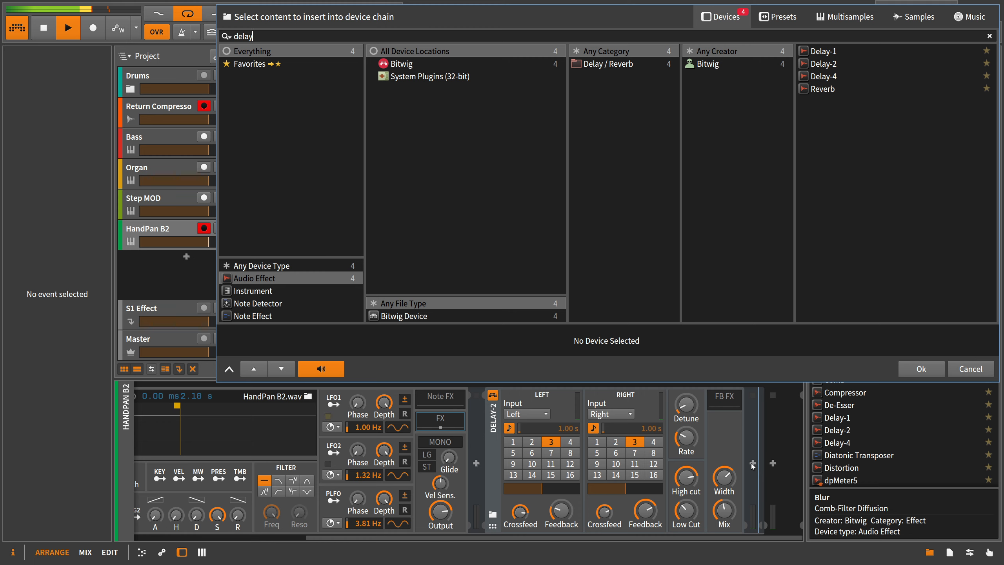
pyautogui.press('Down')
pyautogui.press('Down')
pyautogui.press('Return')
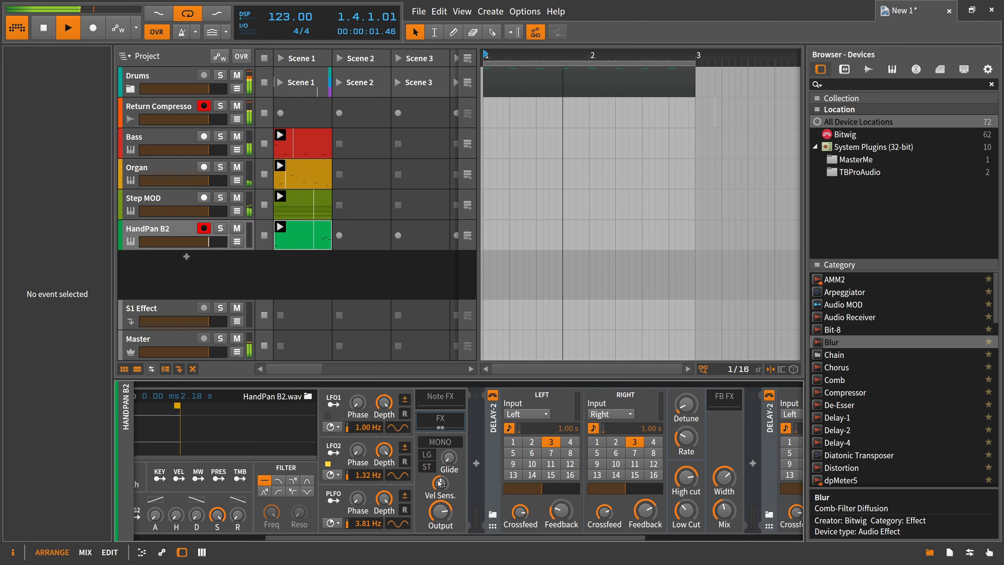
# Open the HandPan B2 clip for editing and add quarter notes on A1 at 2.3 and 3.3
pyautogui.moveTo(463, 538); pyautogui.dragTo(324, 538)
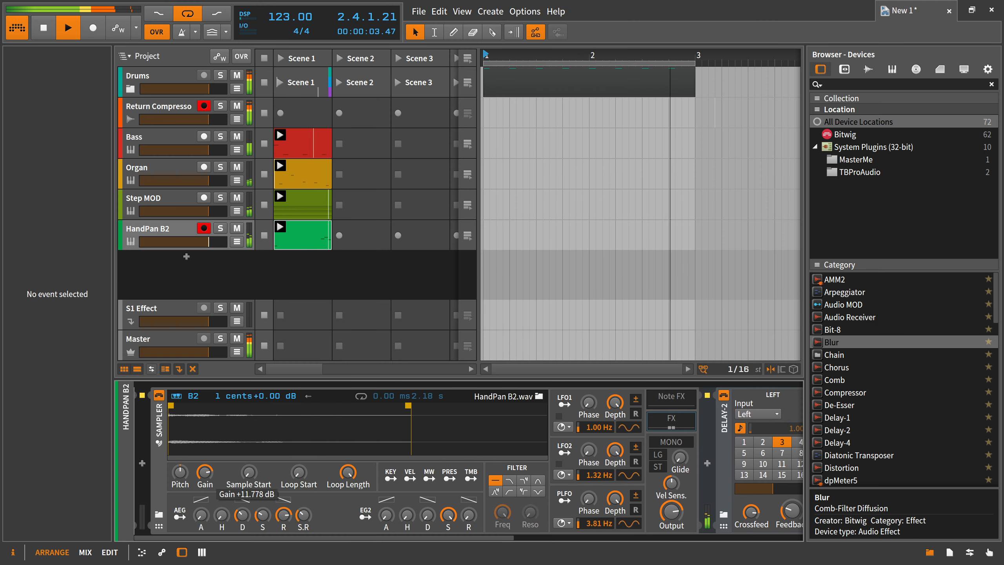
pyautogui.click(305, 241)
pyautogui.press('Tab')
pyautogui.press('Tab')
pyautogui.press('e')
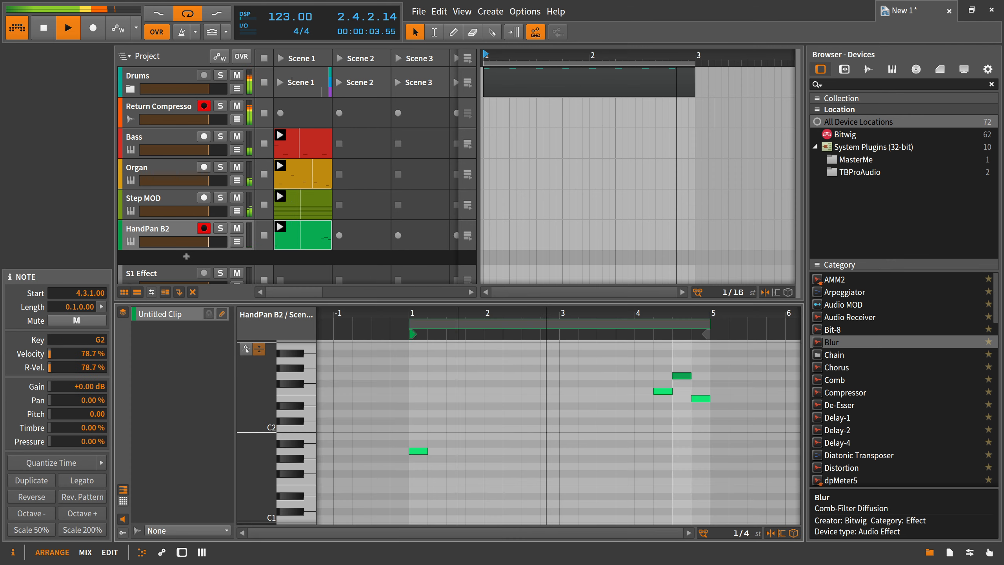
pyautogui.doubleClick(494, 430)
pyautogui.press('Down')
pyautogui.press('Down')
pyautogui.press('Down')
pyautogui.press('Right')
pyautogui.press('Right')
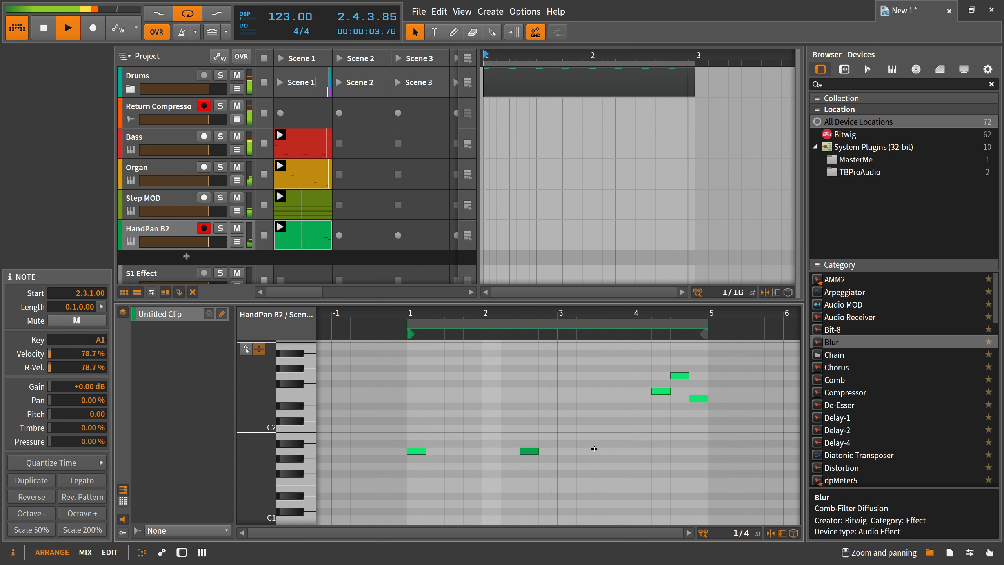
pyautogui.doubleClick(601, 450)
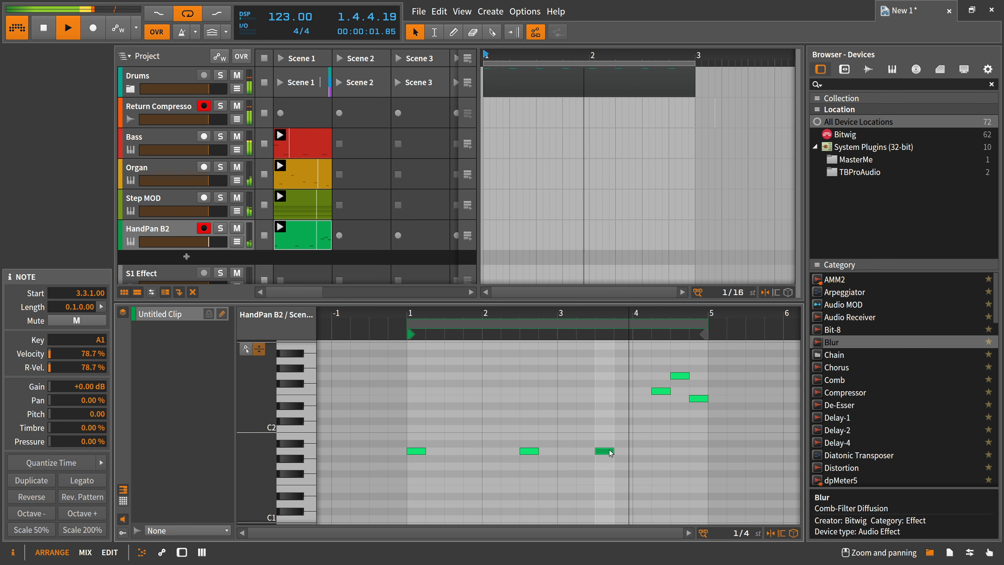
# Return to the HandPan B2 track's devices, stop playback and select the track to show its settings
pyautogui.click(178, 232)
pyautogui.doubleClick(177, 231)
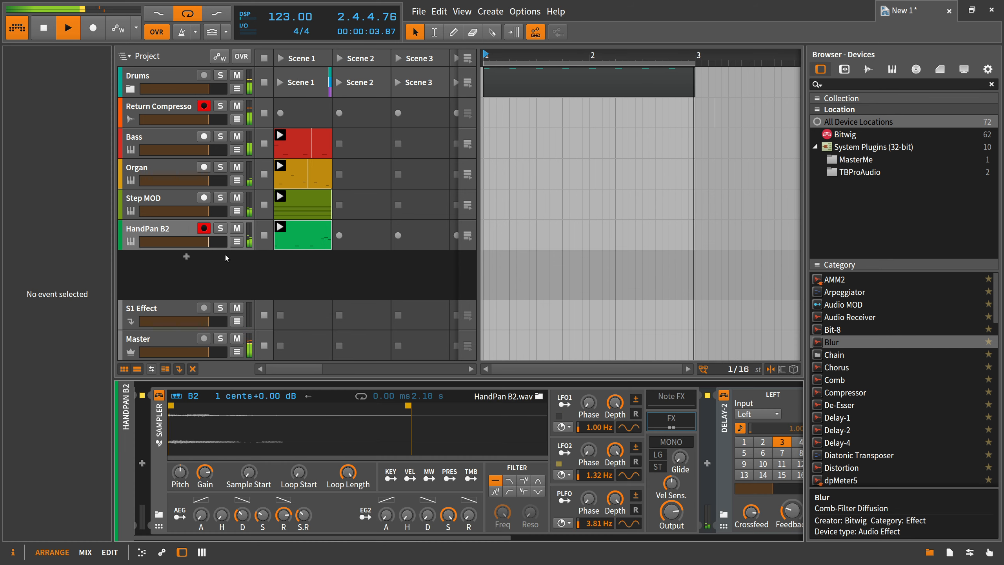
pyautogui.press('space')
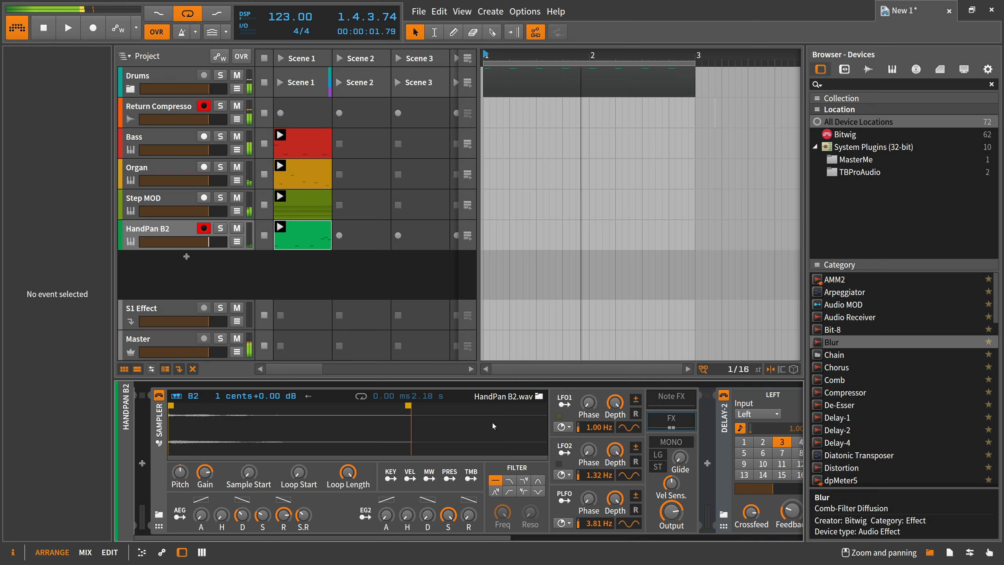
pyautogui.click(169, 231)
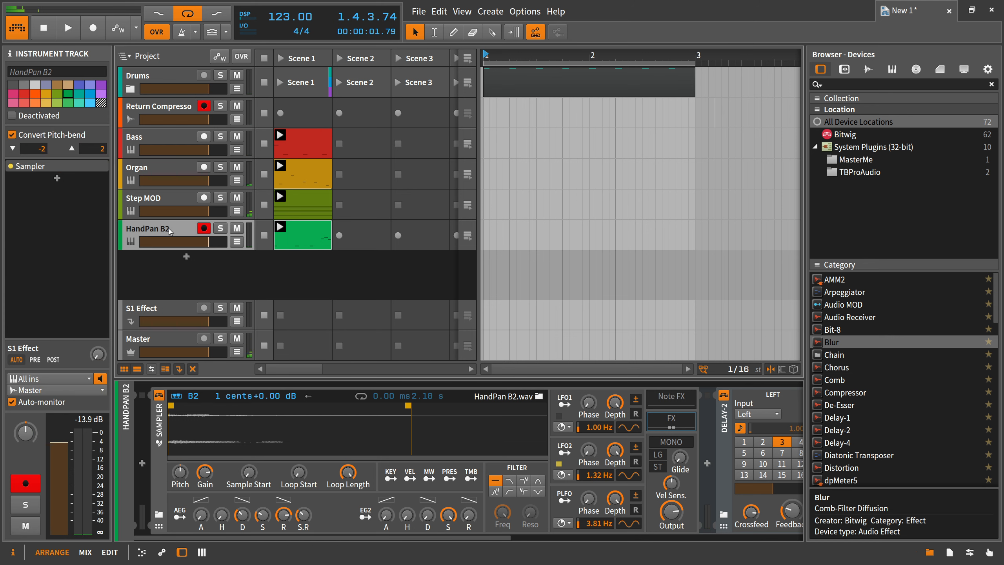